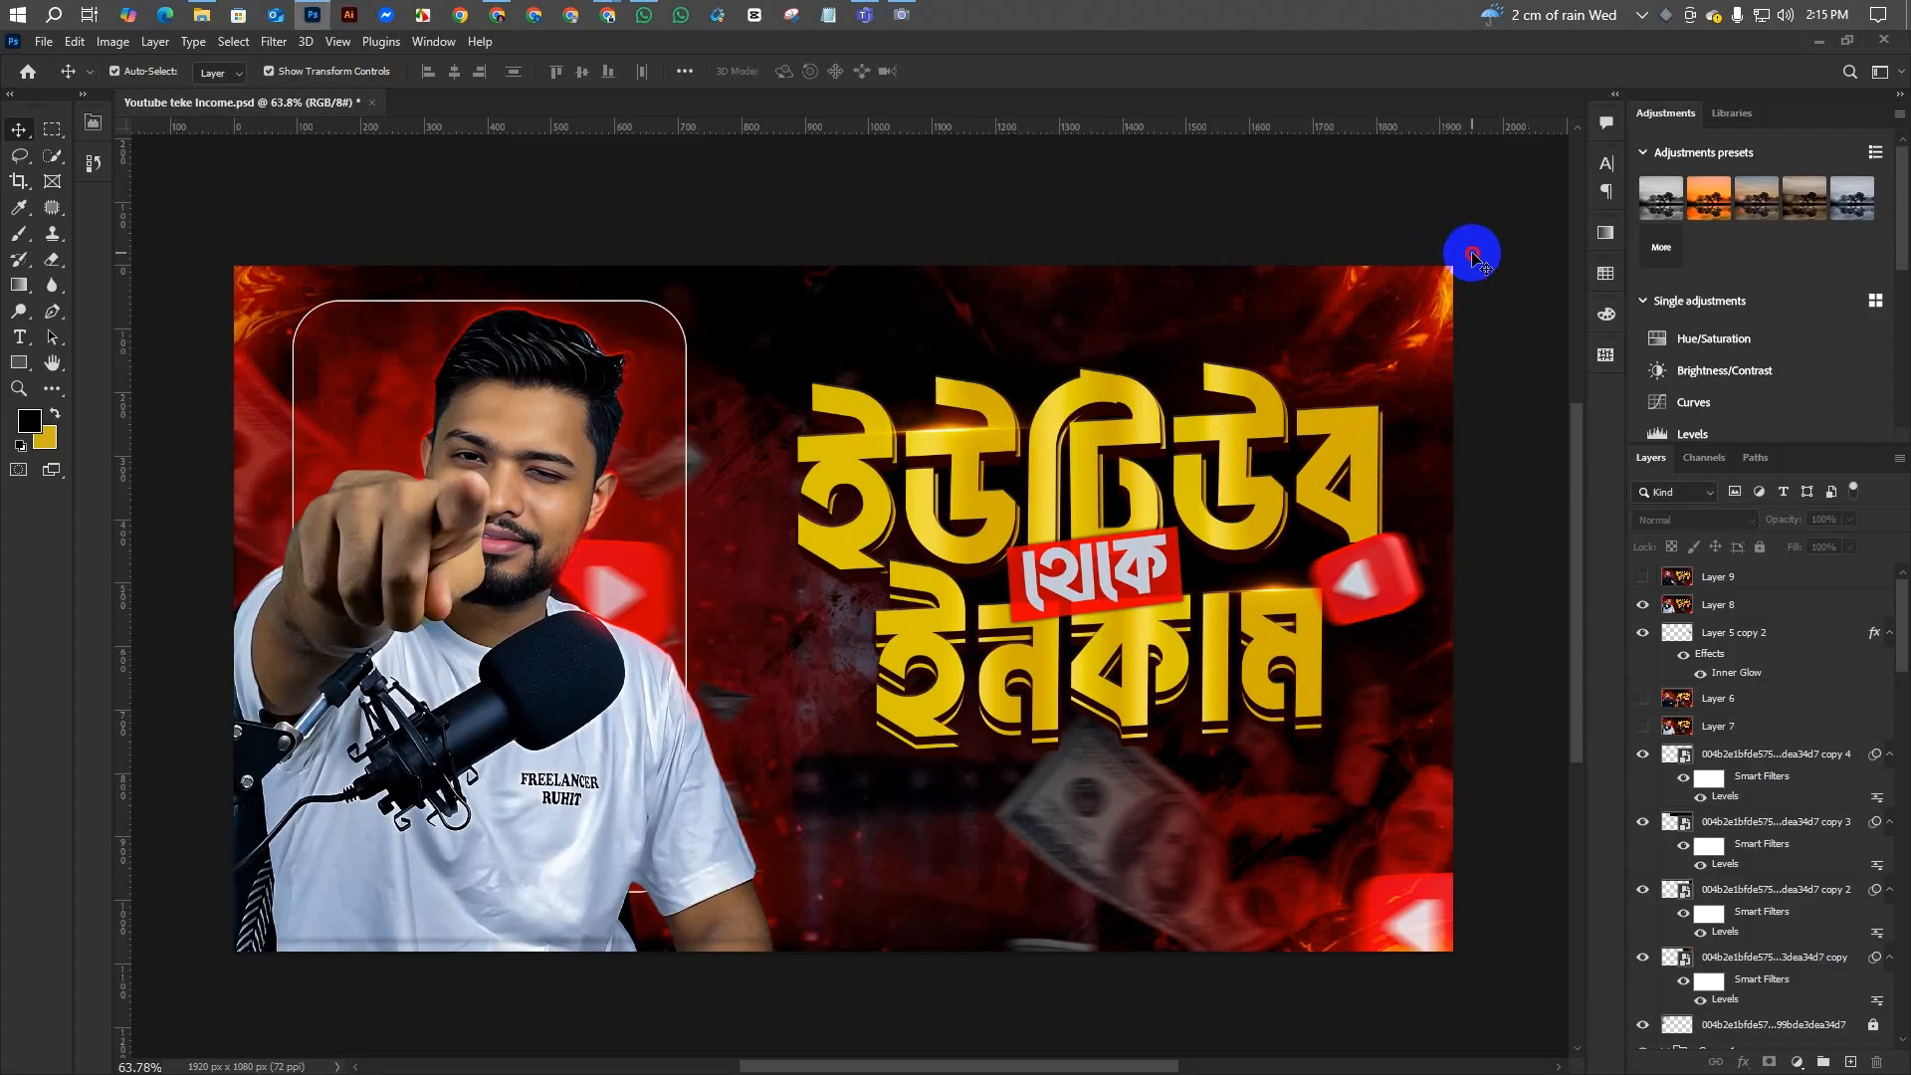
{"action": "left_click", "coordinate": [1482, 266]}
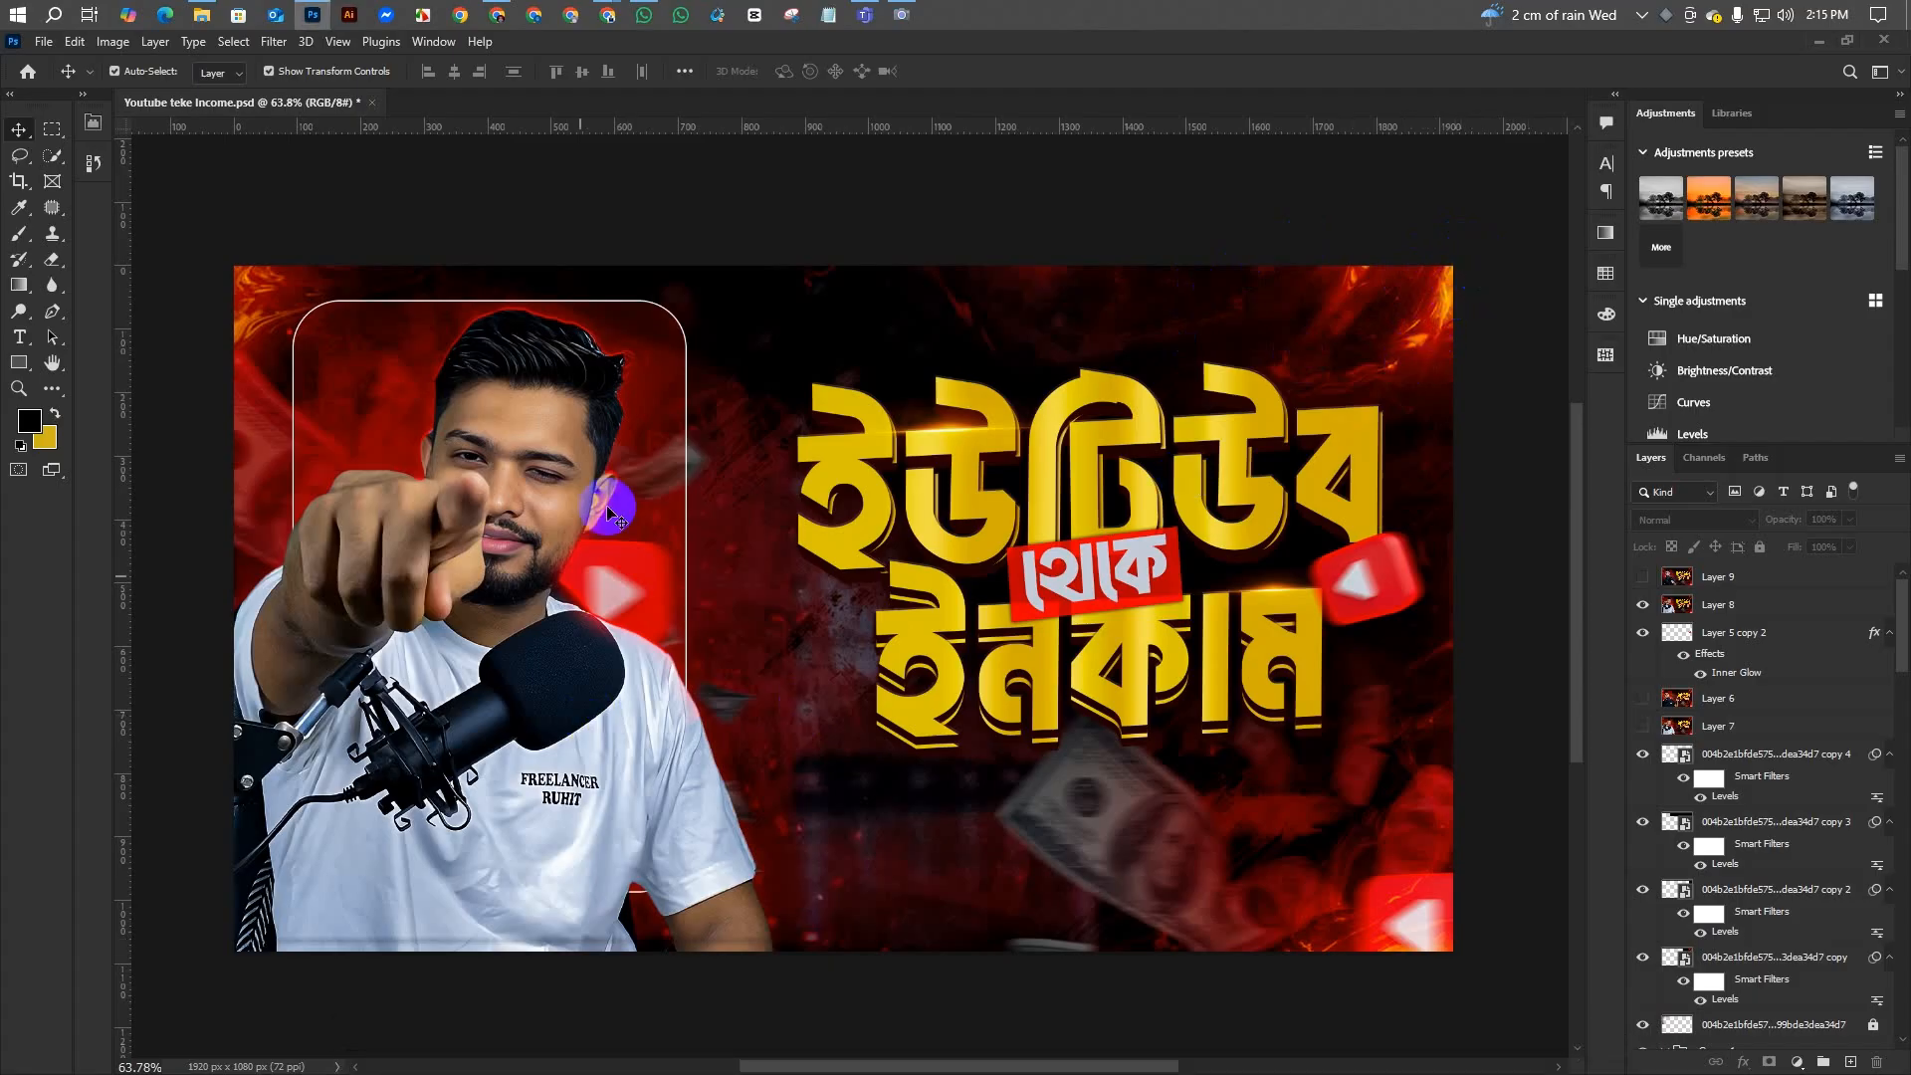
{"action": "left_click", "coordinate": [1103, 485]}
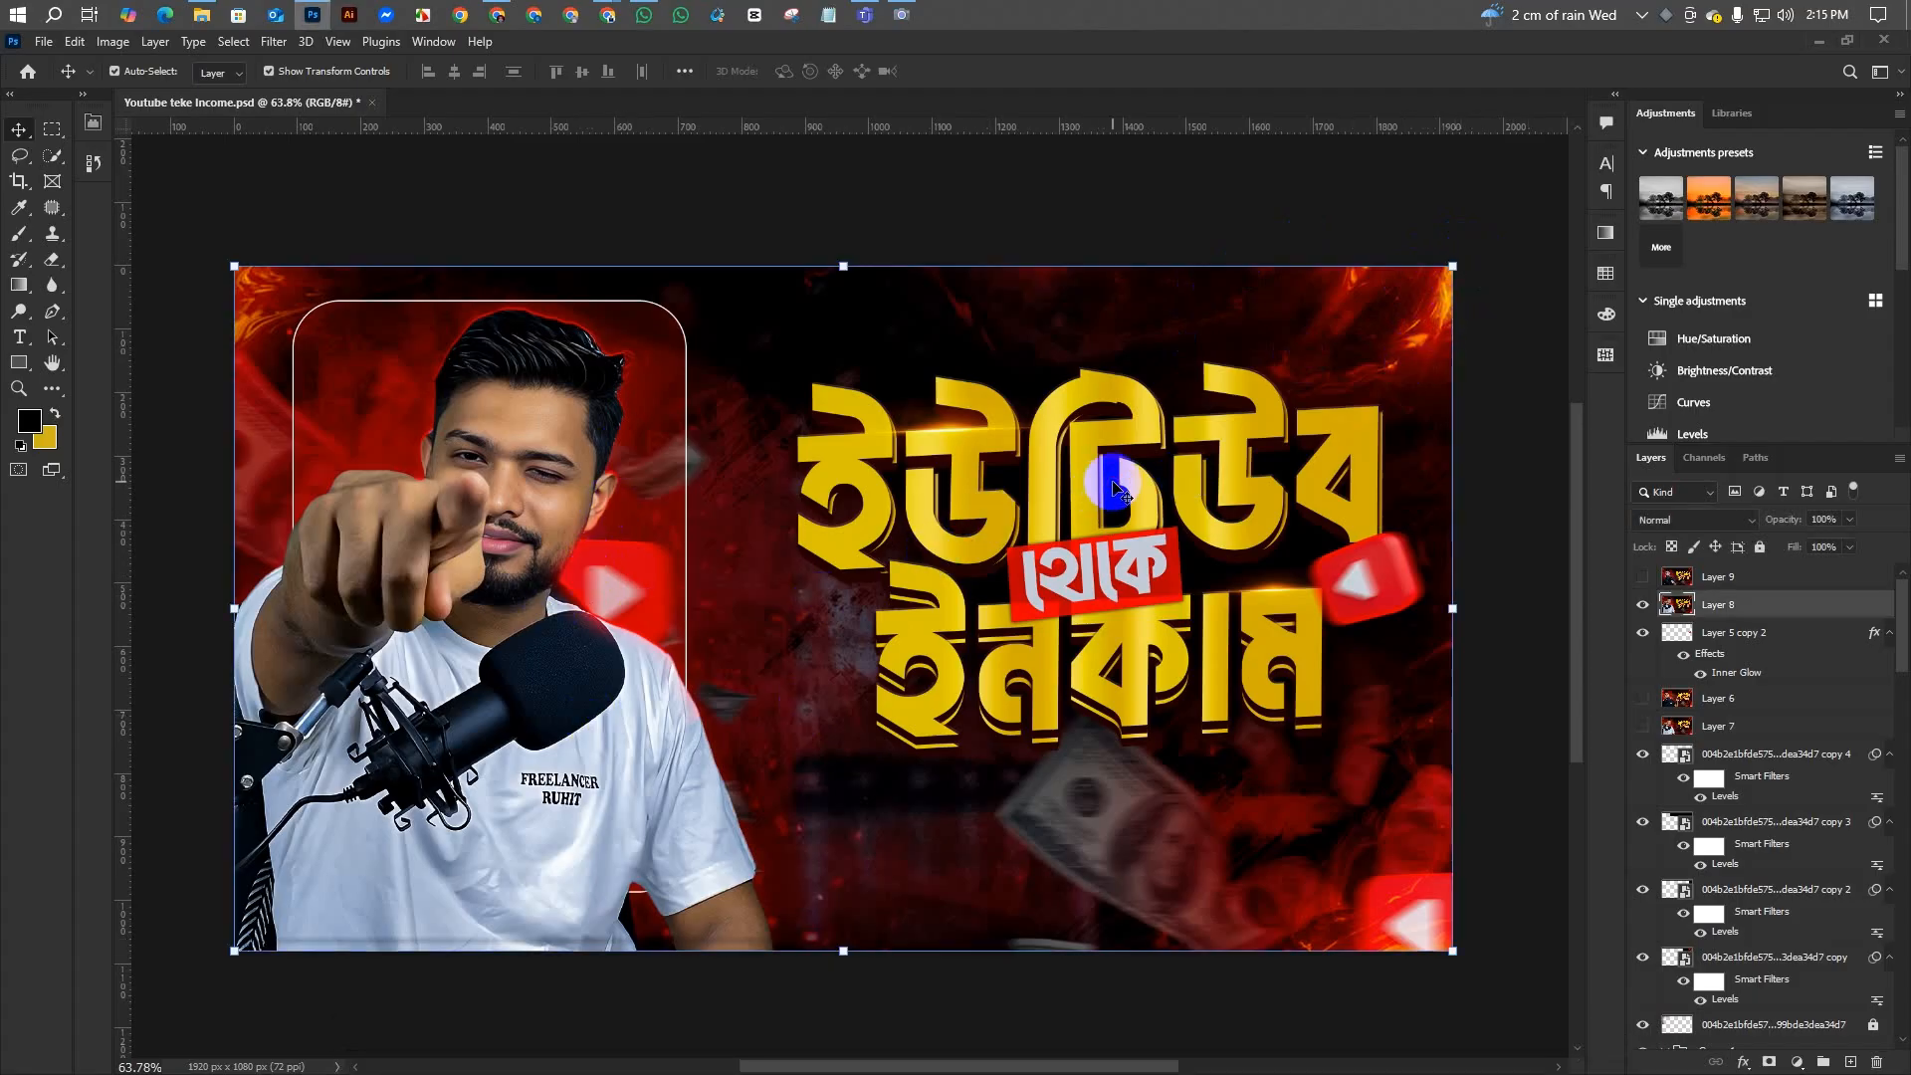
{"action": "left_click", "coordinate": [1212, 235]}
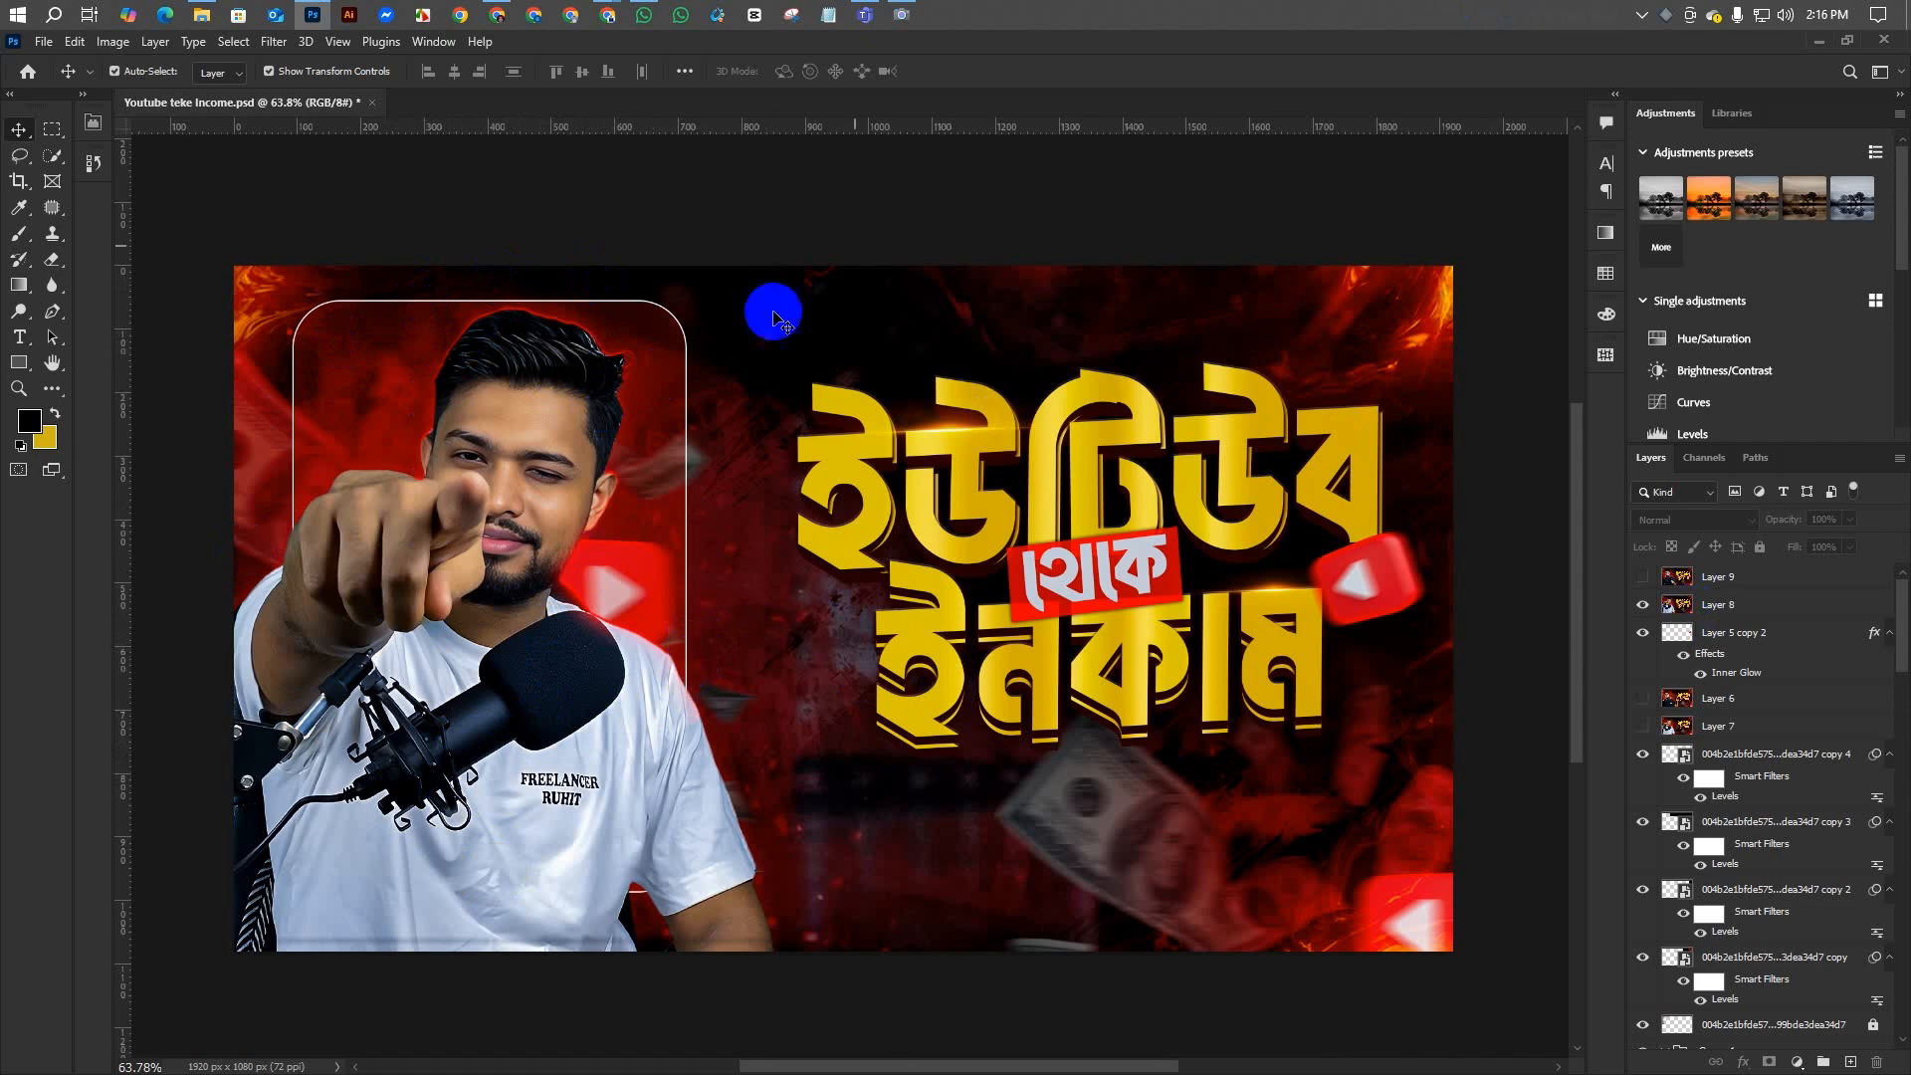
- Preview the transparent thumbs-up portrait in the Downloads folder, close the preview and return to Photoshop
{"action": "left_click", "coordinate": [207, 15]}
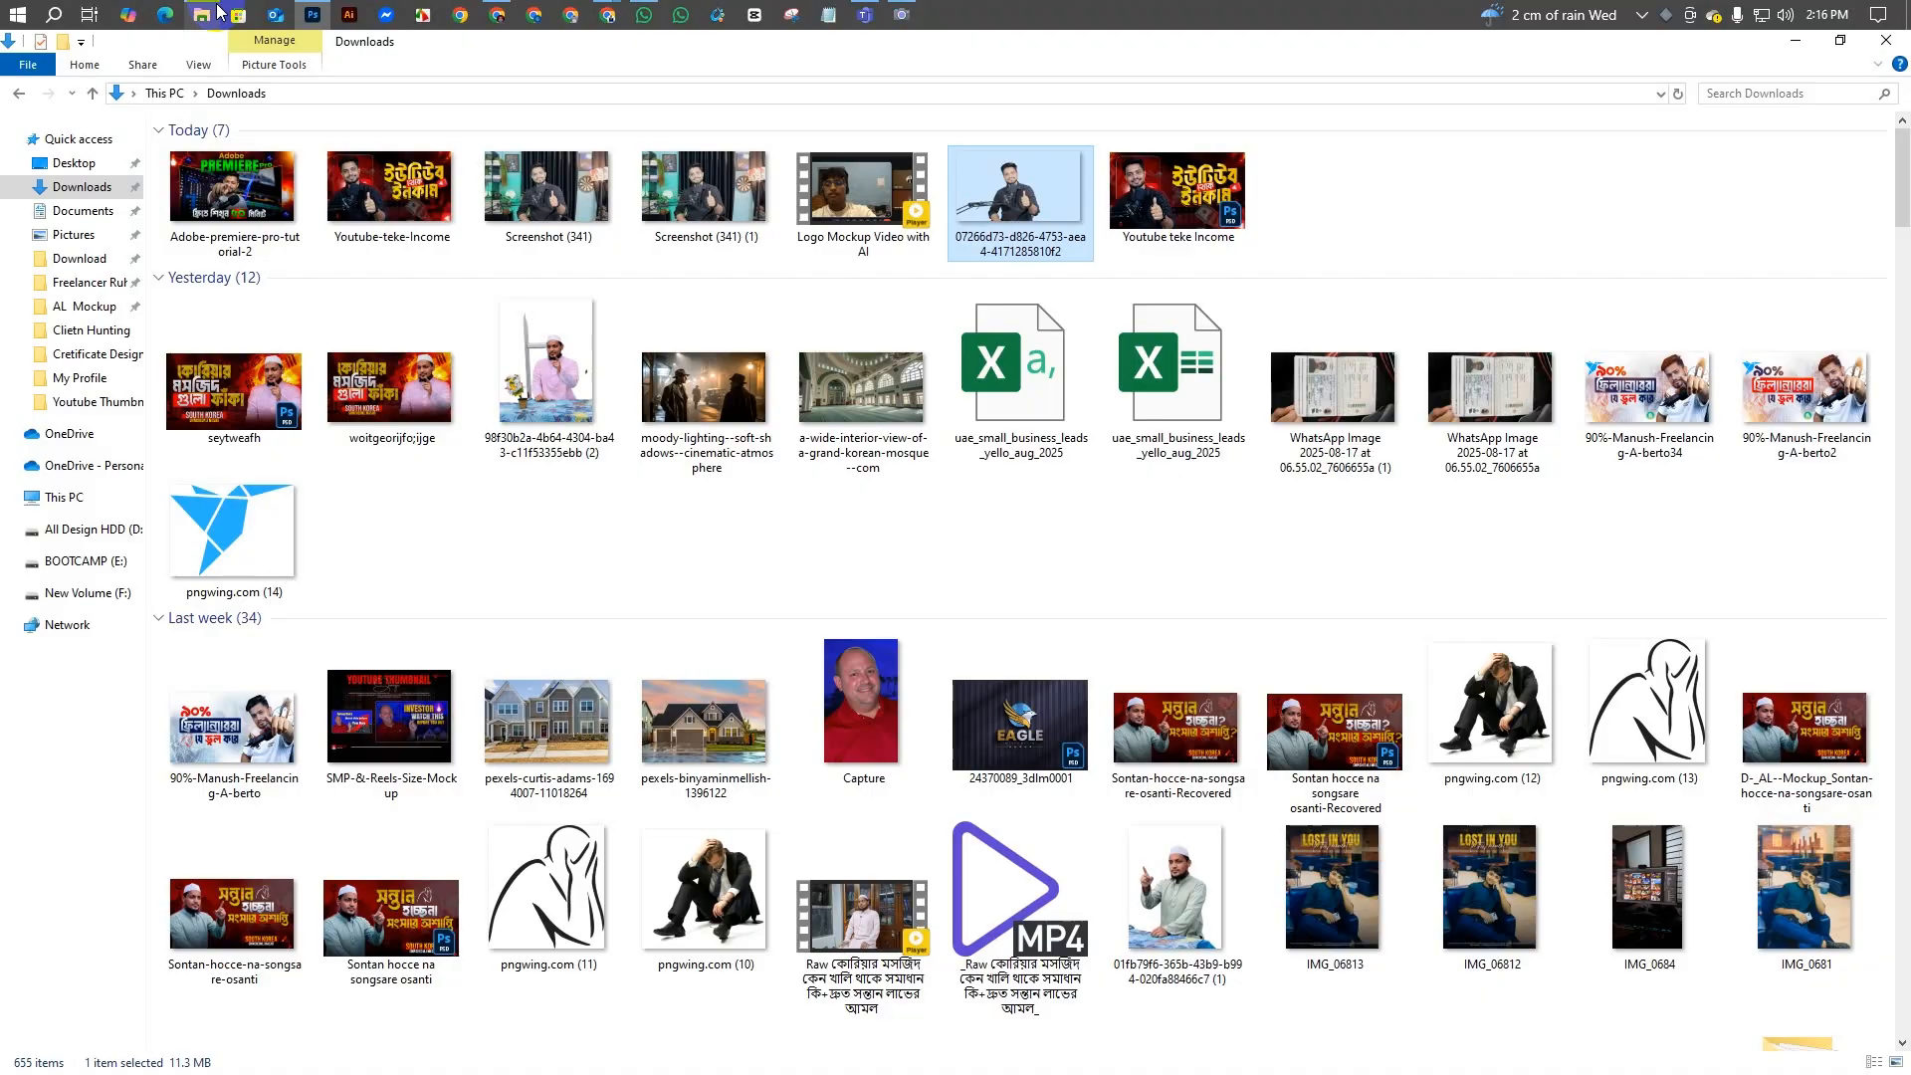
{"action": "double_click", "coordinate": [1002, 196]}
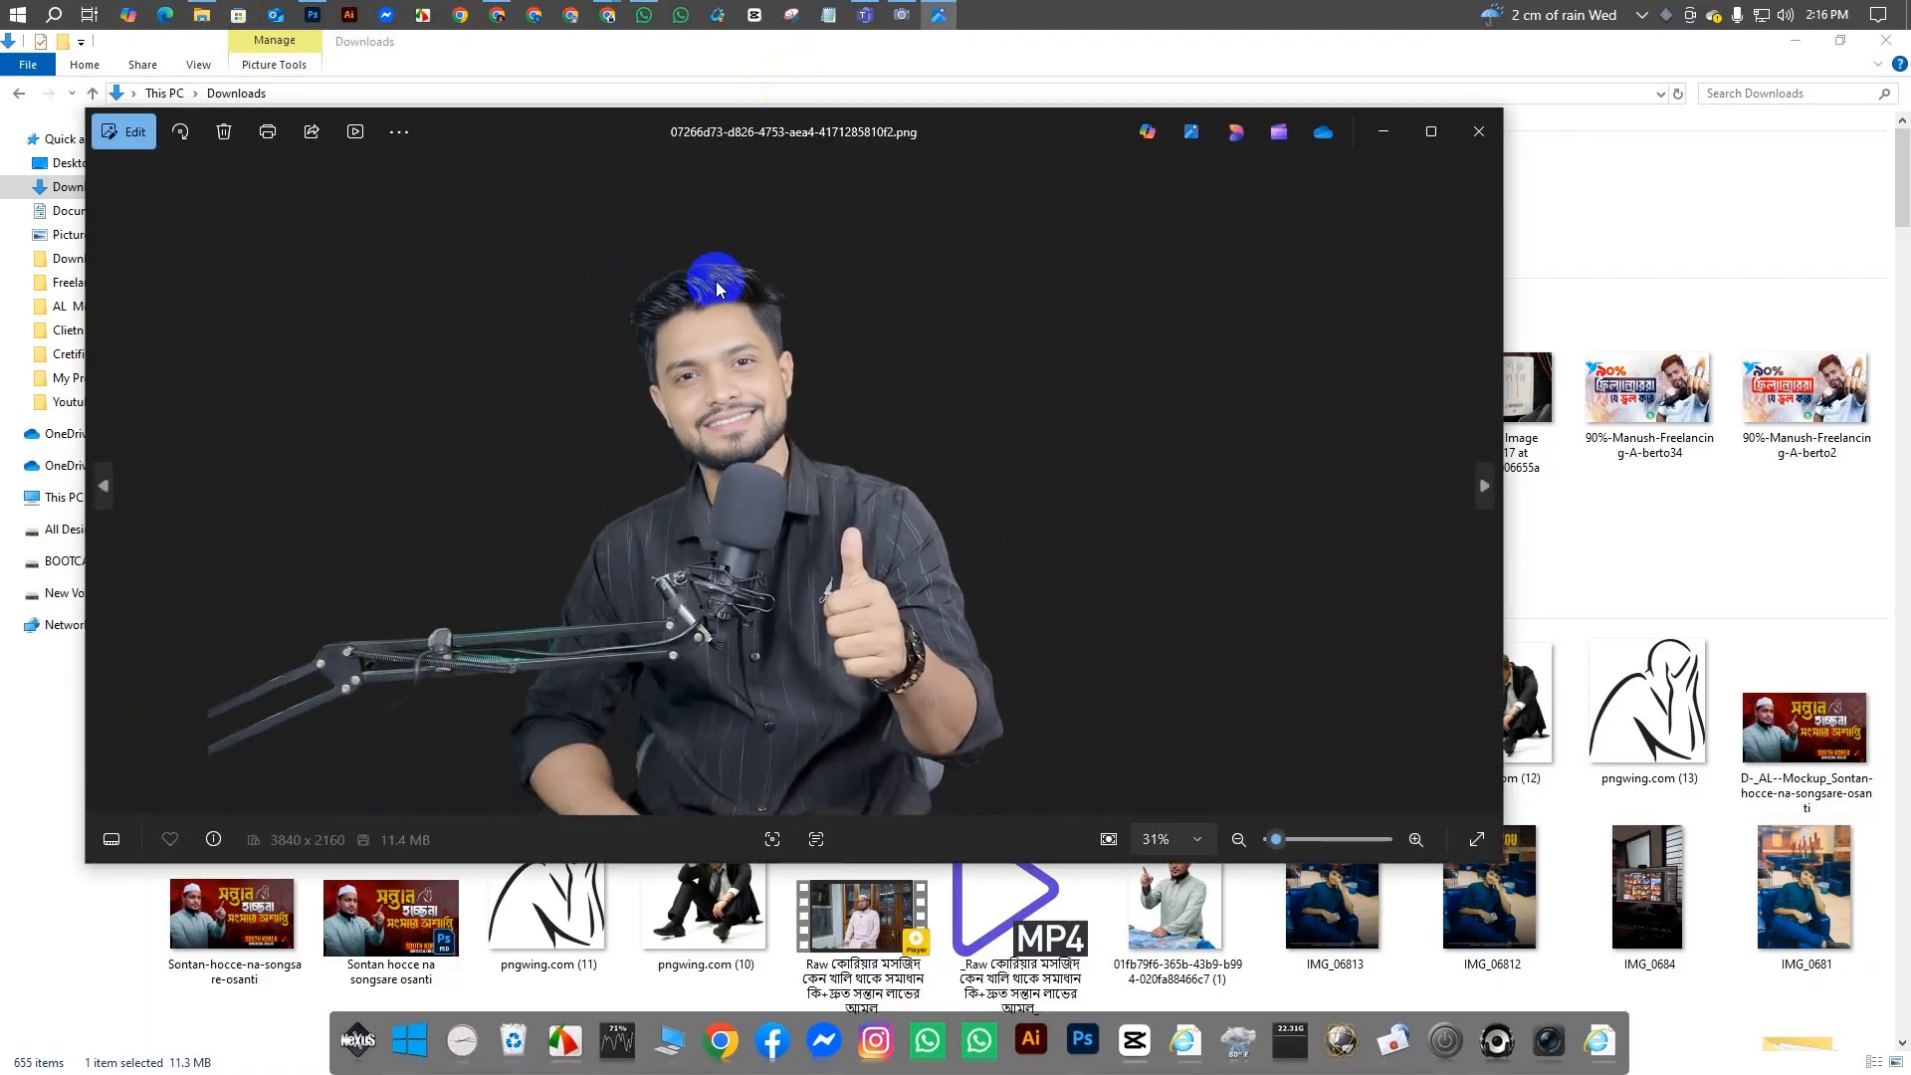
{"action": "left_click", "coordinate": [1483, 137]}
{"action": "left_click", "coordinate": [312, 14]}
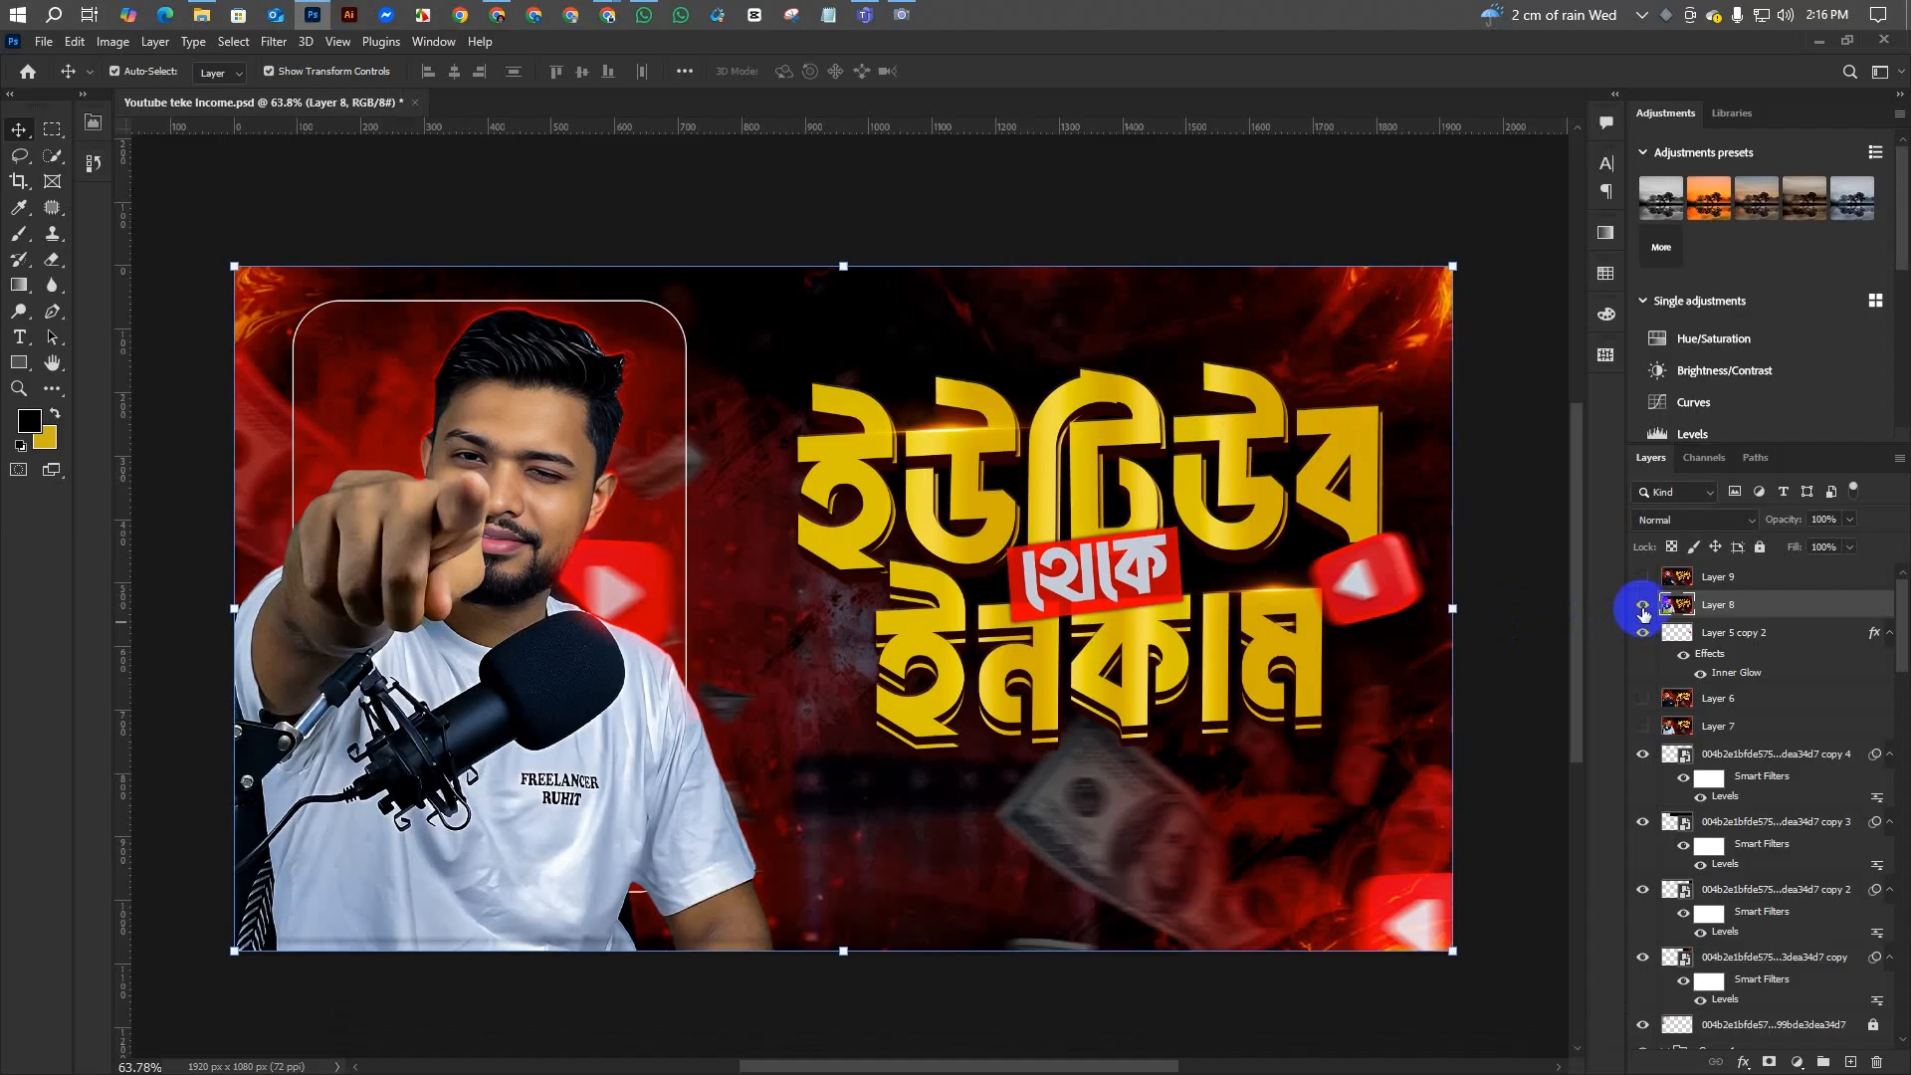
- Hide Layer 8 and place the thumbs-up portrait PNG from Downloads over the rounded frame, keeping its 50% scale
{"action": "left_click", "coordinate": [1643, 606]}
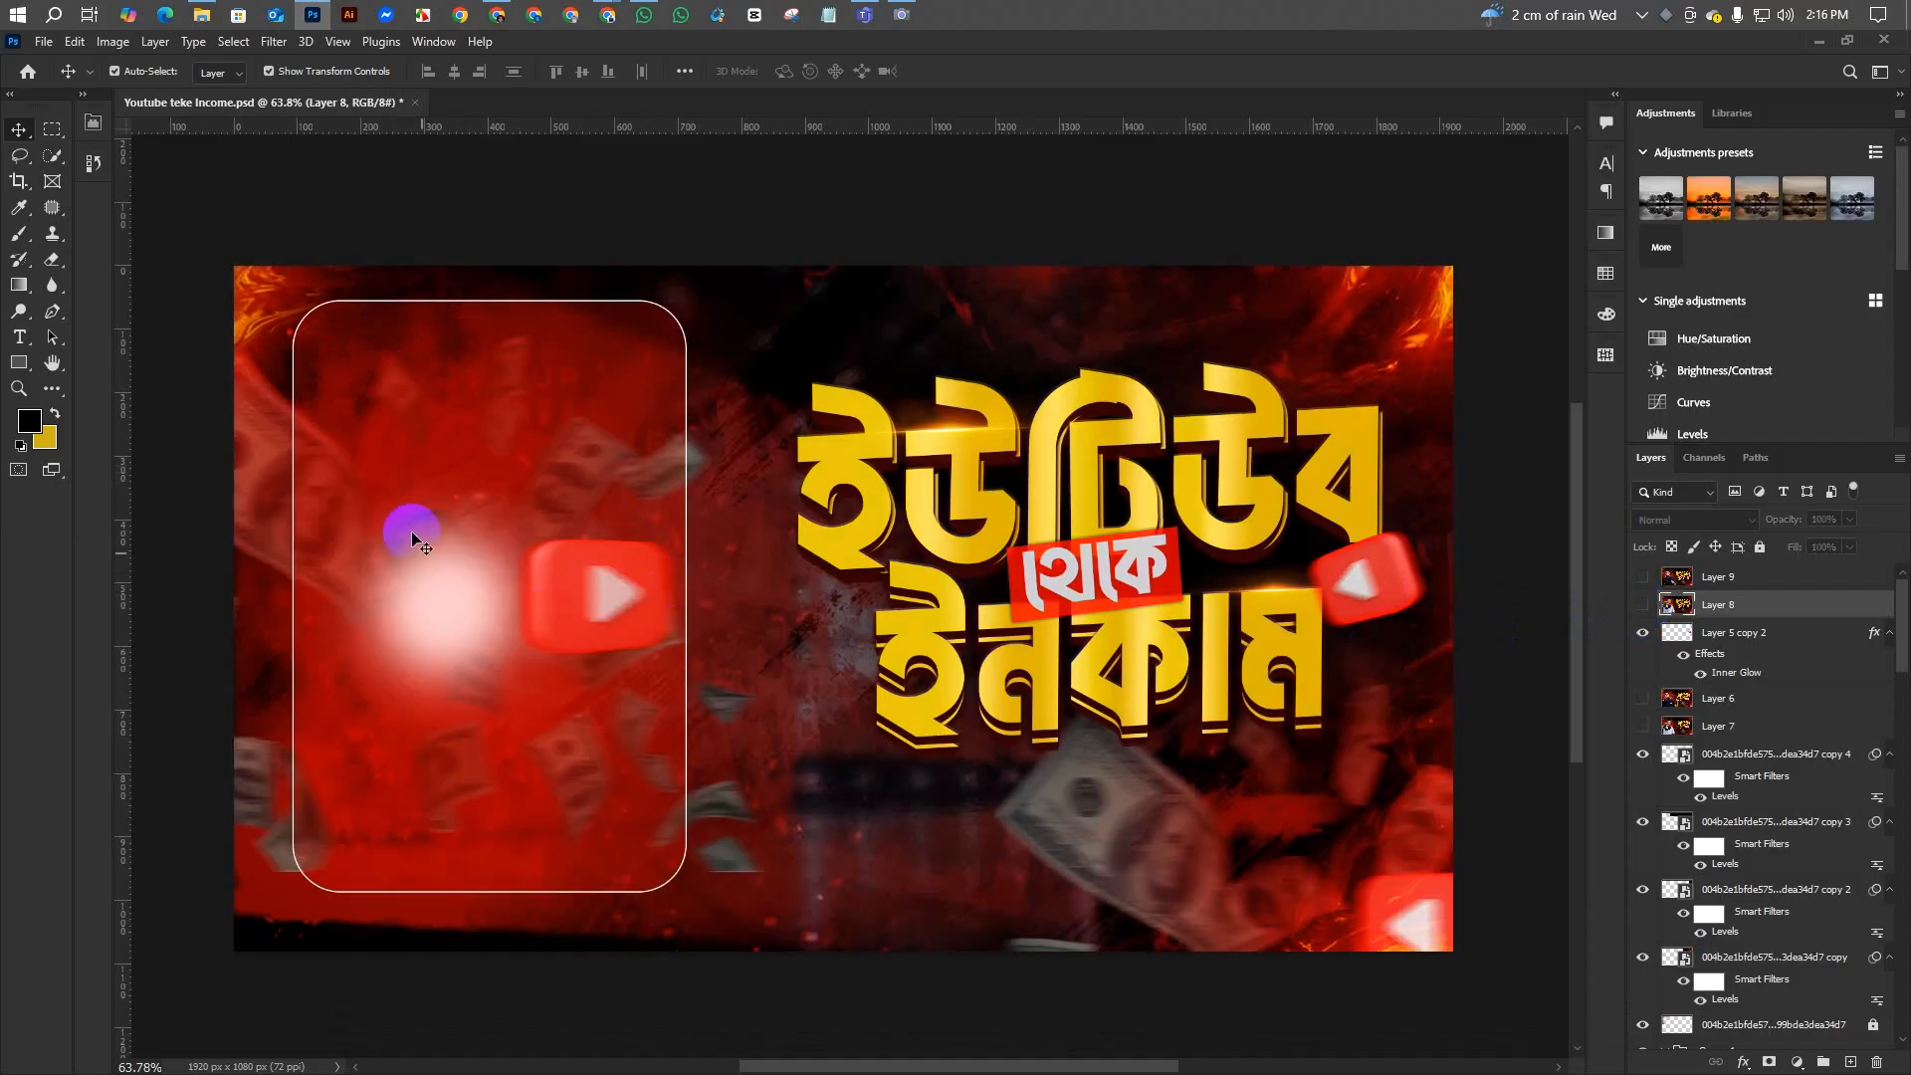
{"action": "left_click", "coordinate": [201, 14]}
{"action": "left_click", "coordinate": [988, 213]}
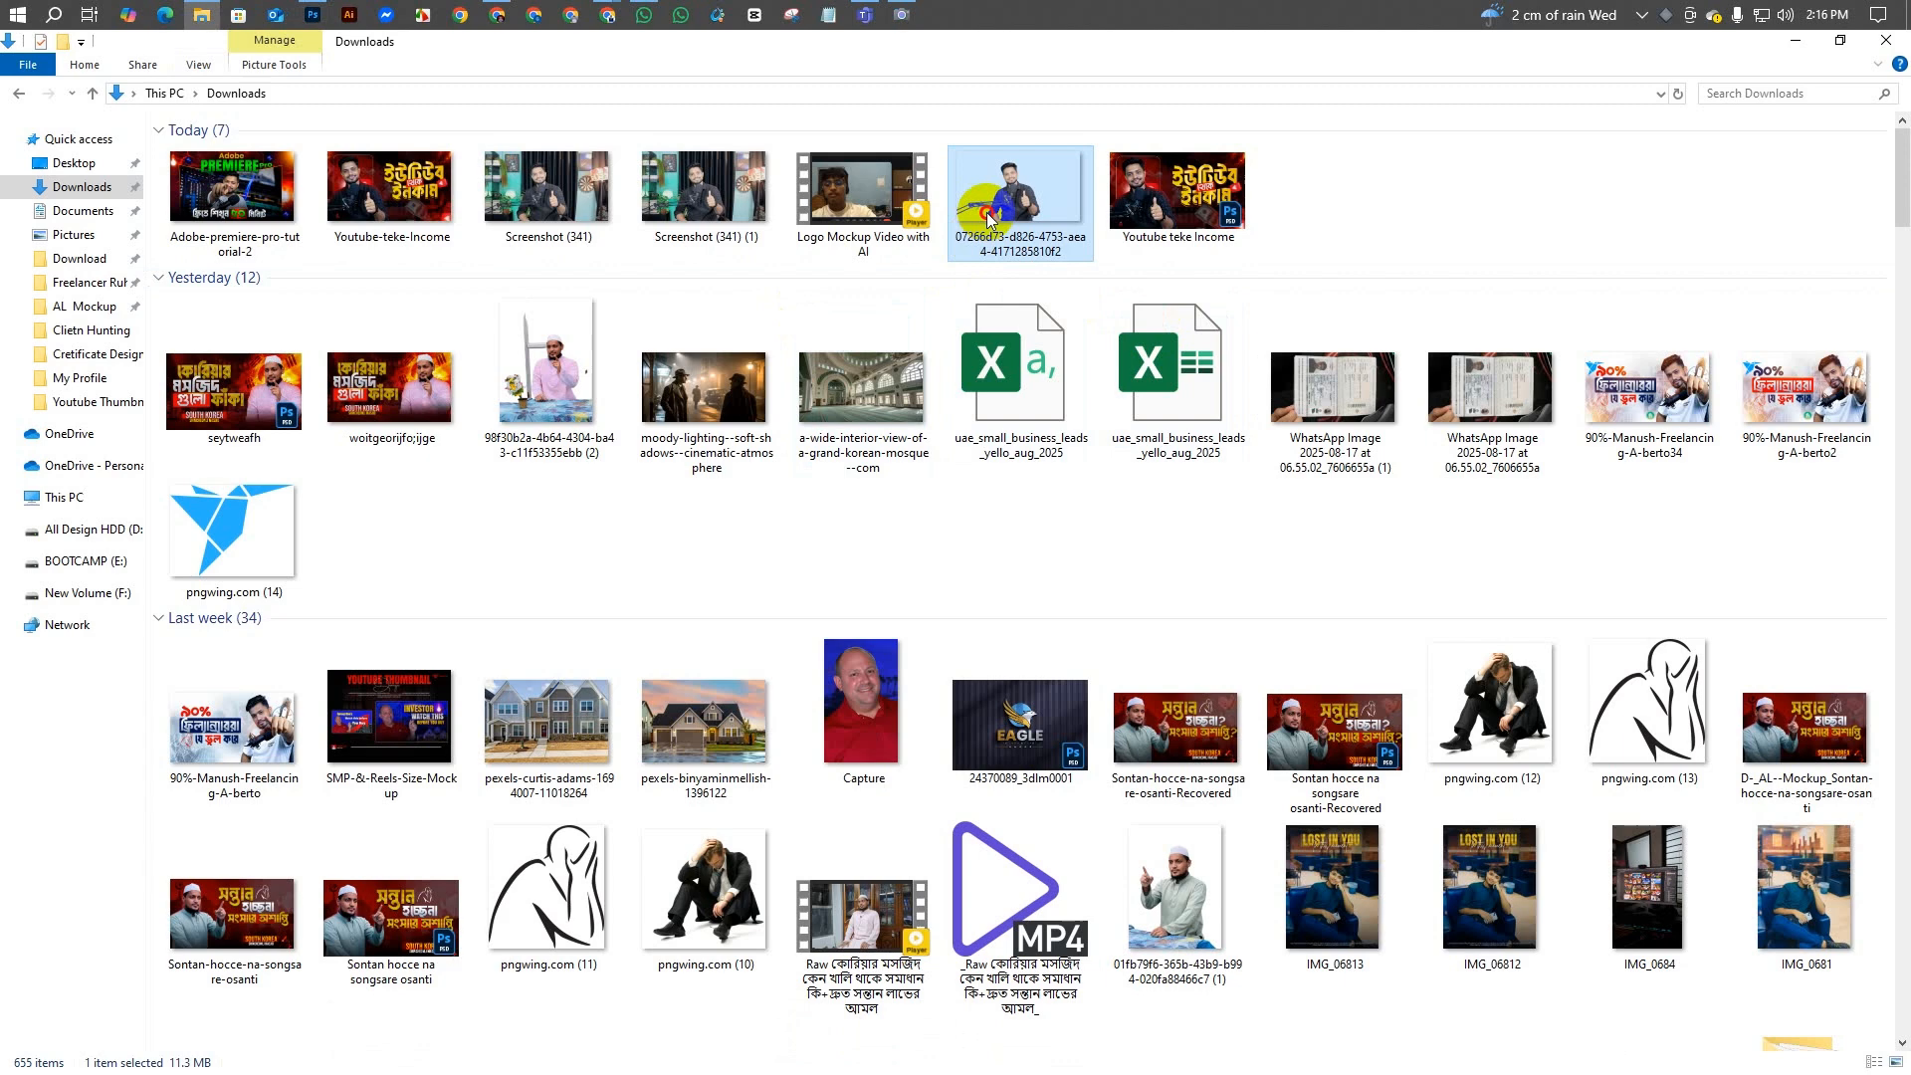
{"action": "left_click_drag", "start_coordinate": [988, 219], "coordinate": [488, 657]}
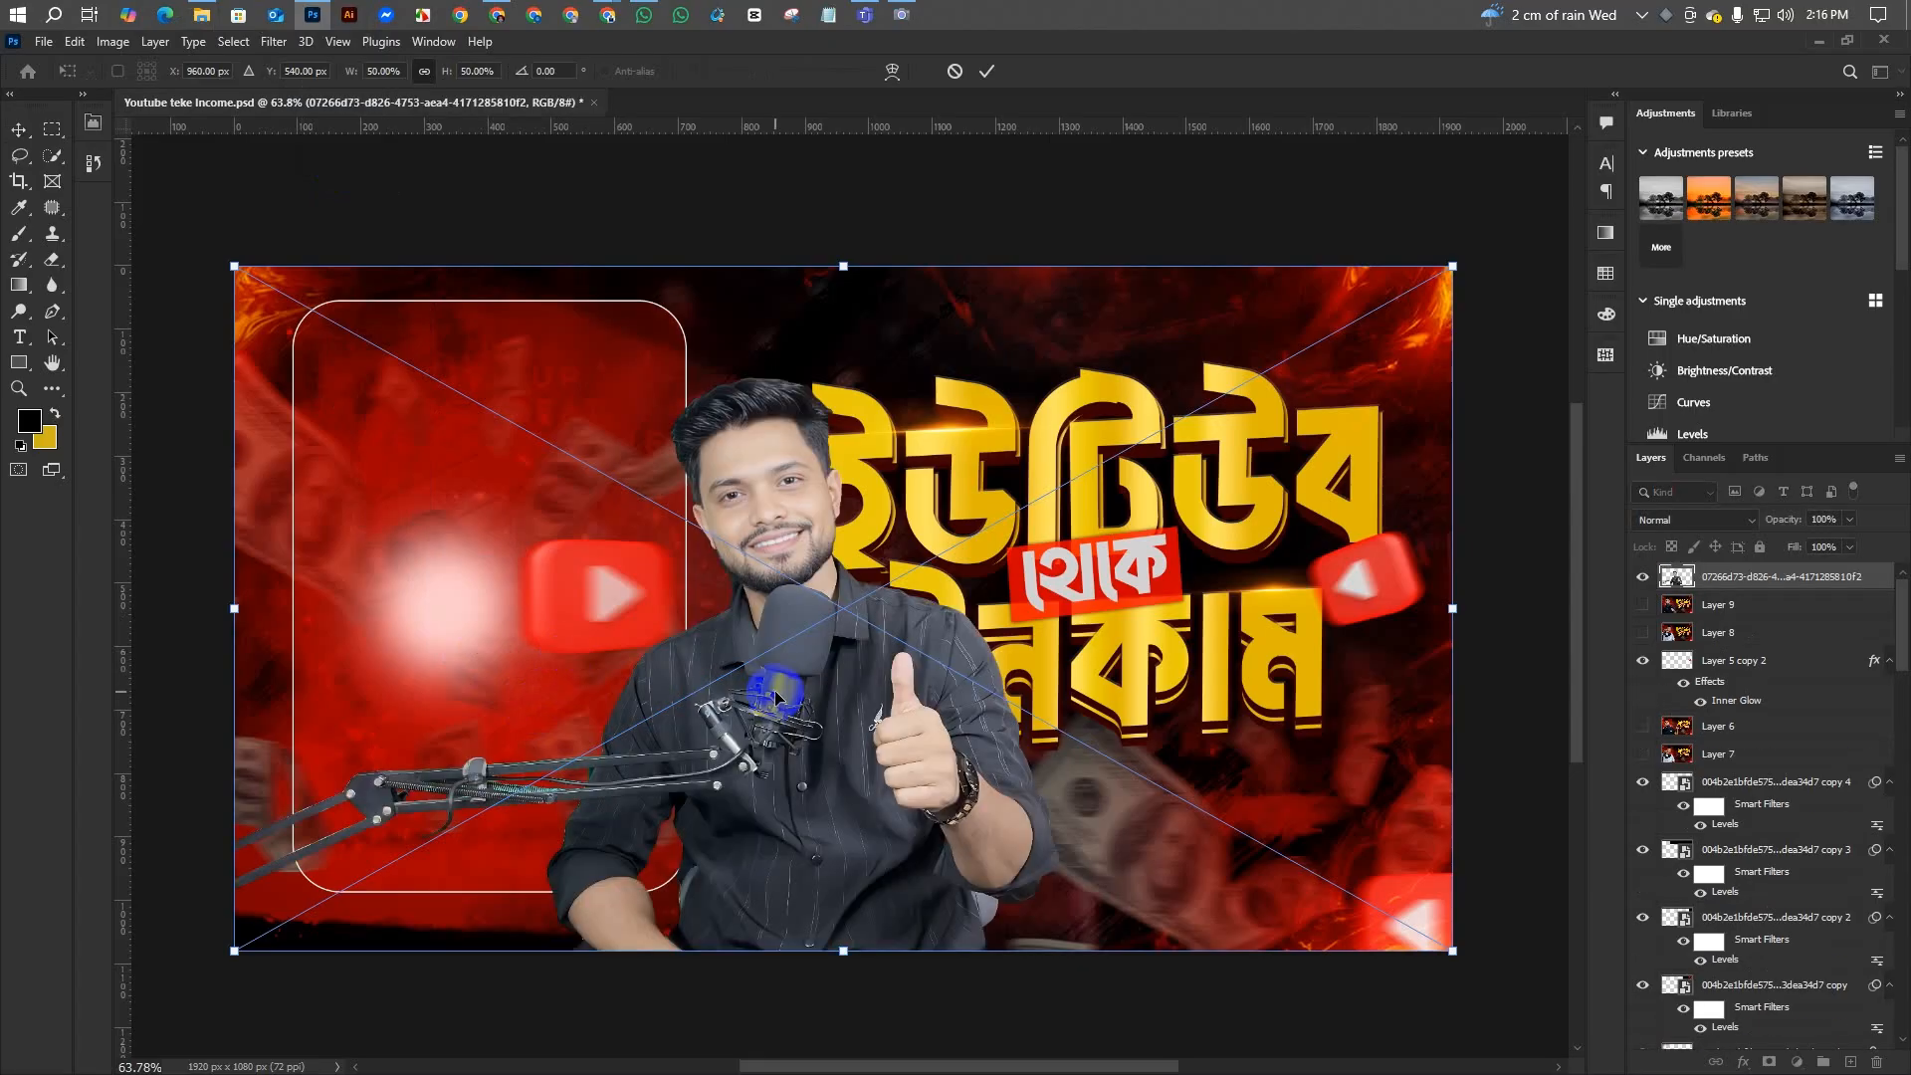
{"action": "left_click_drag", "start_coordinate": [716, 661], "coordinate": [419, 626]}
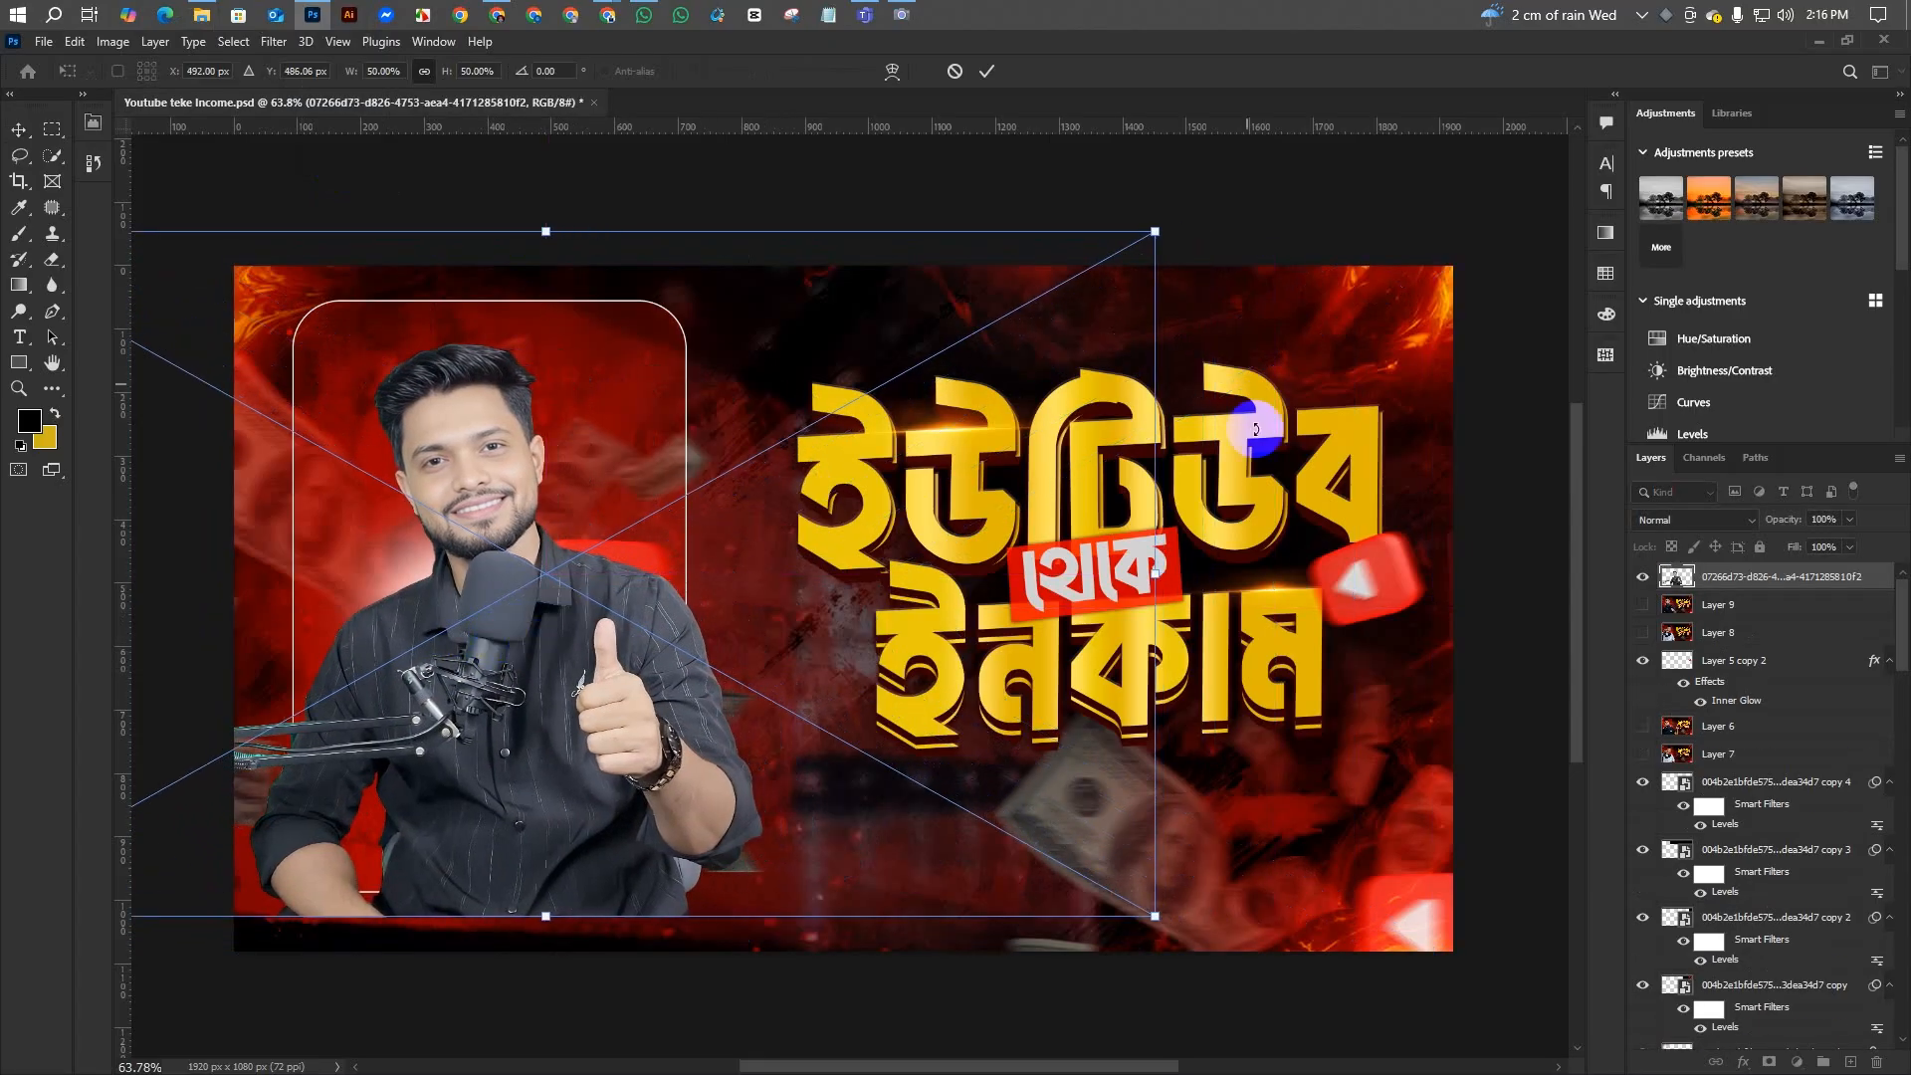
{"action": "key", "text": "Return"}
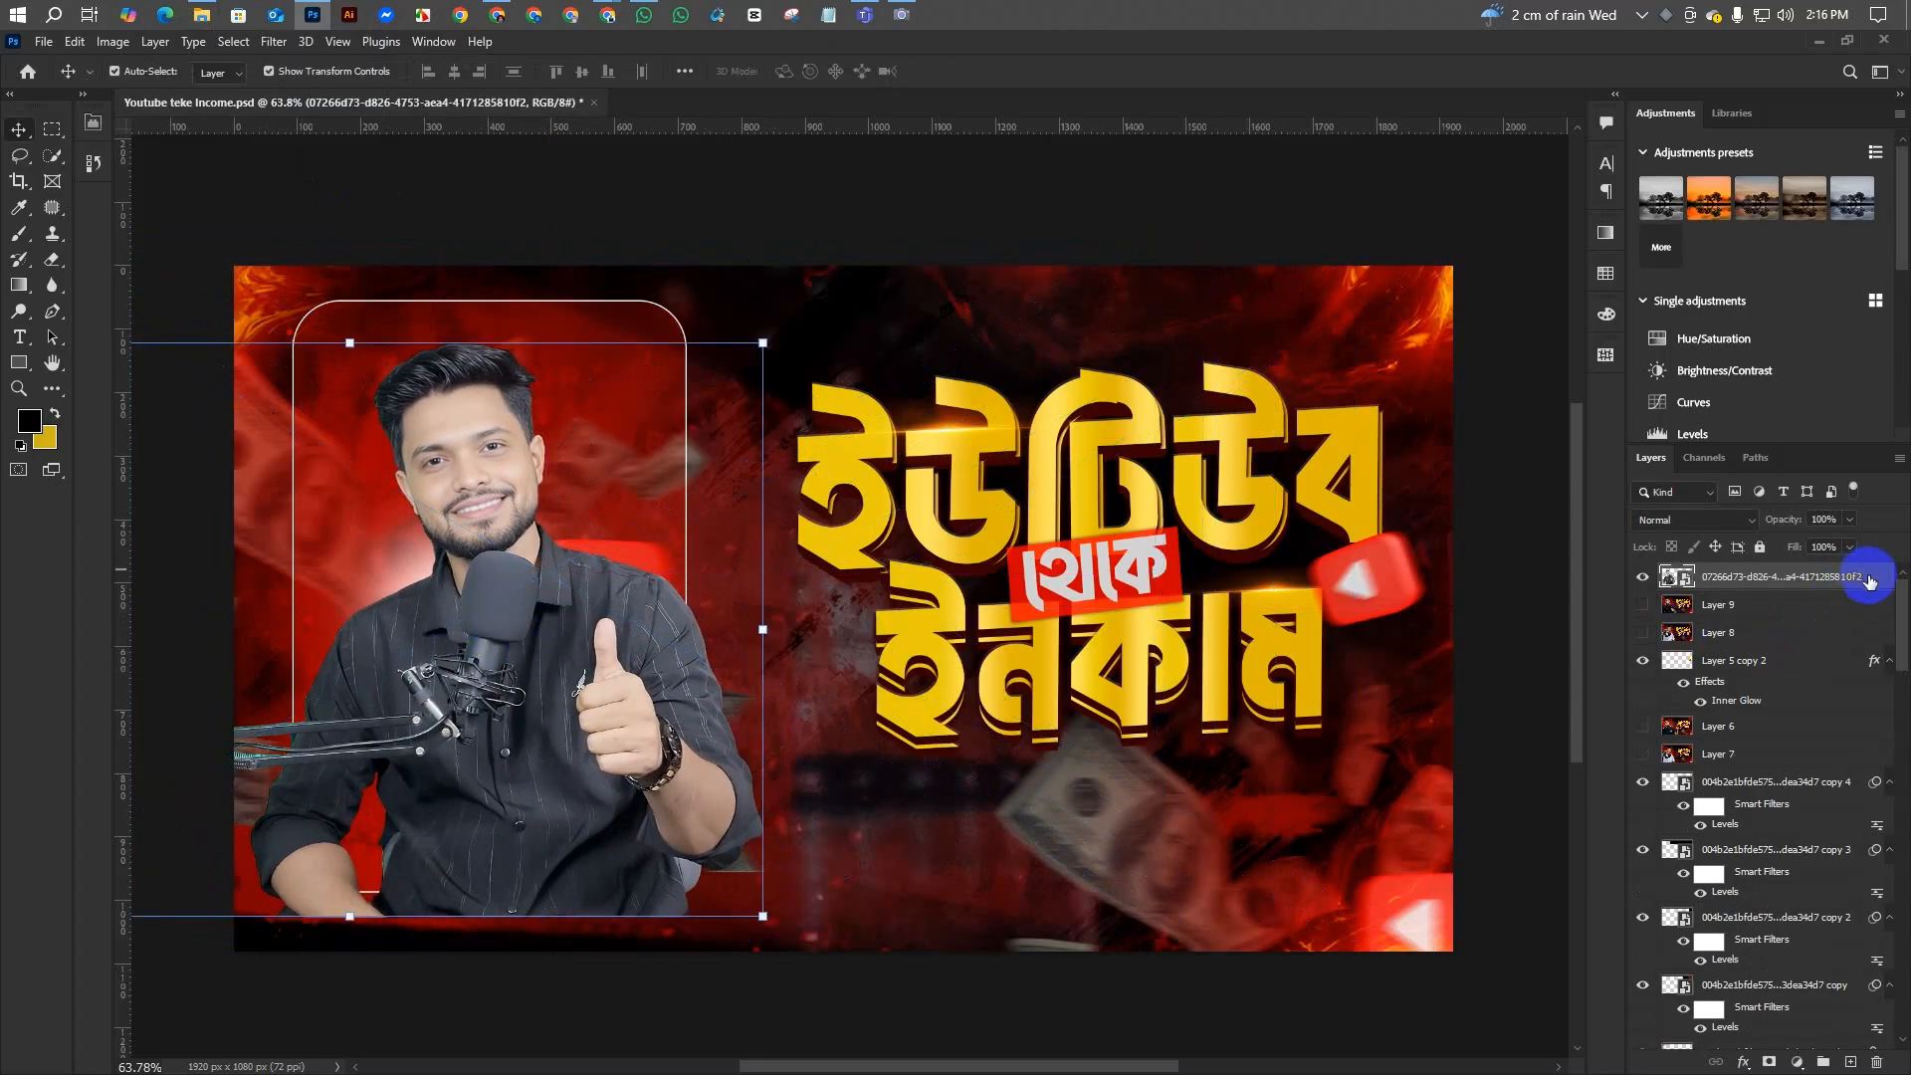
- Convert the placed portrait layer to a smart object and enlarge it to about 118%, aligned with the rounded frame
{"action": "right_click", "coordinate": [1873, 584]}
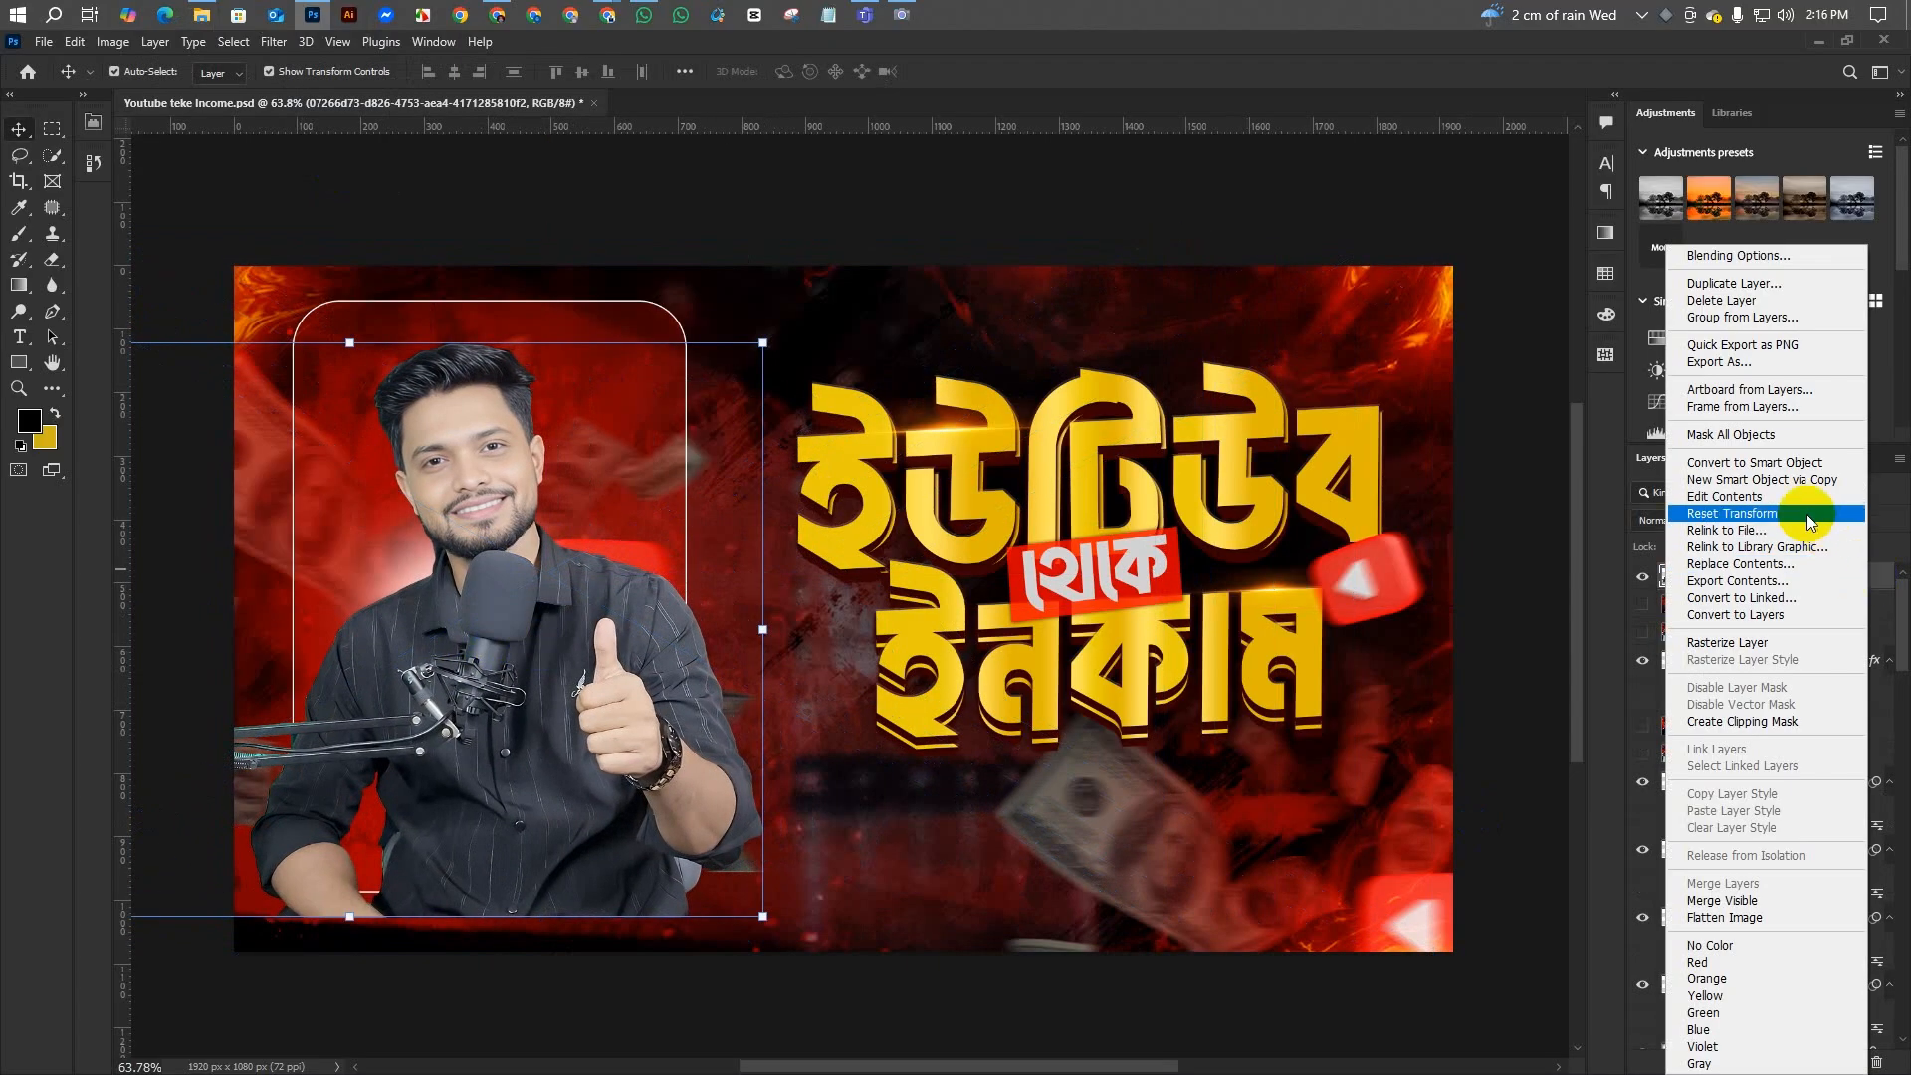
{"action": "left_click", "coordinate": [1781, 468]}
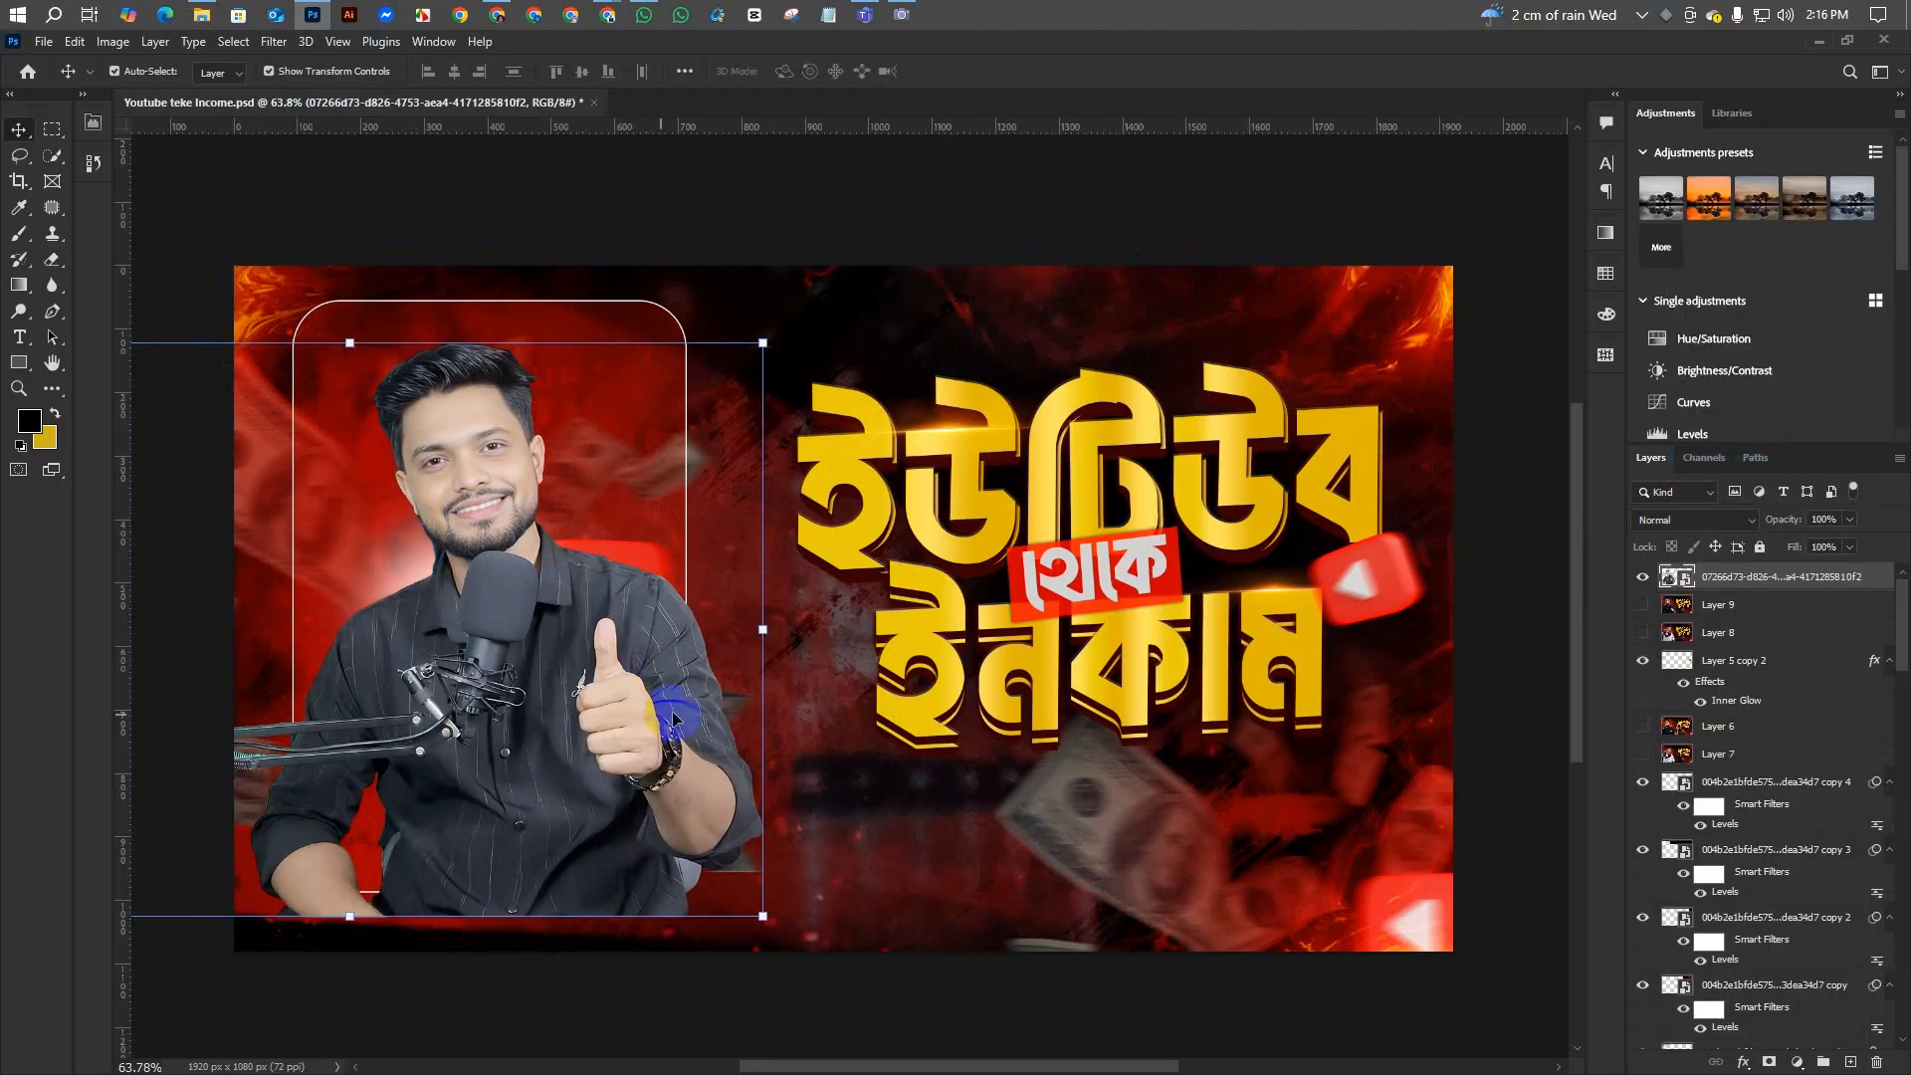
{"action": "left_click_drag", "start_coordinate": [772, 625], "coordinate": [921, 655]}
{"action": "left_click_drag", "start_coordinate": [620, 798], "coordinate": [527, 802]}
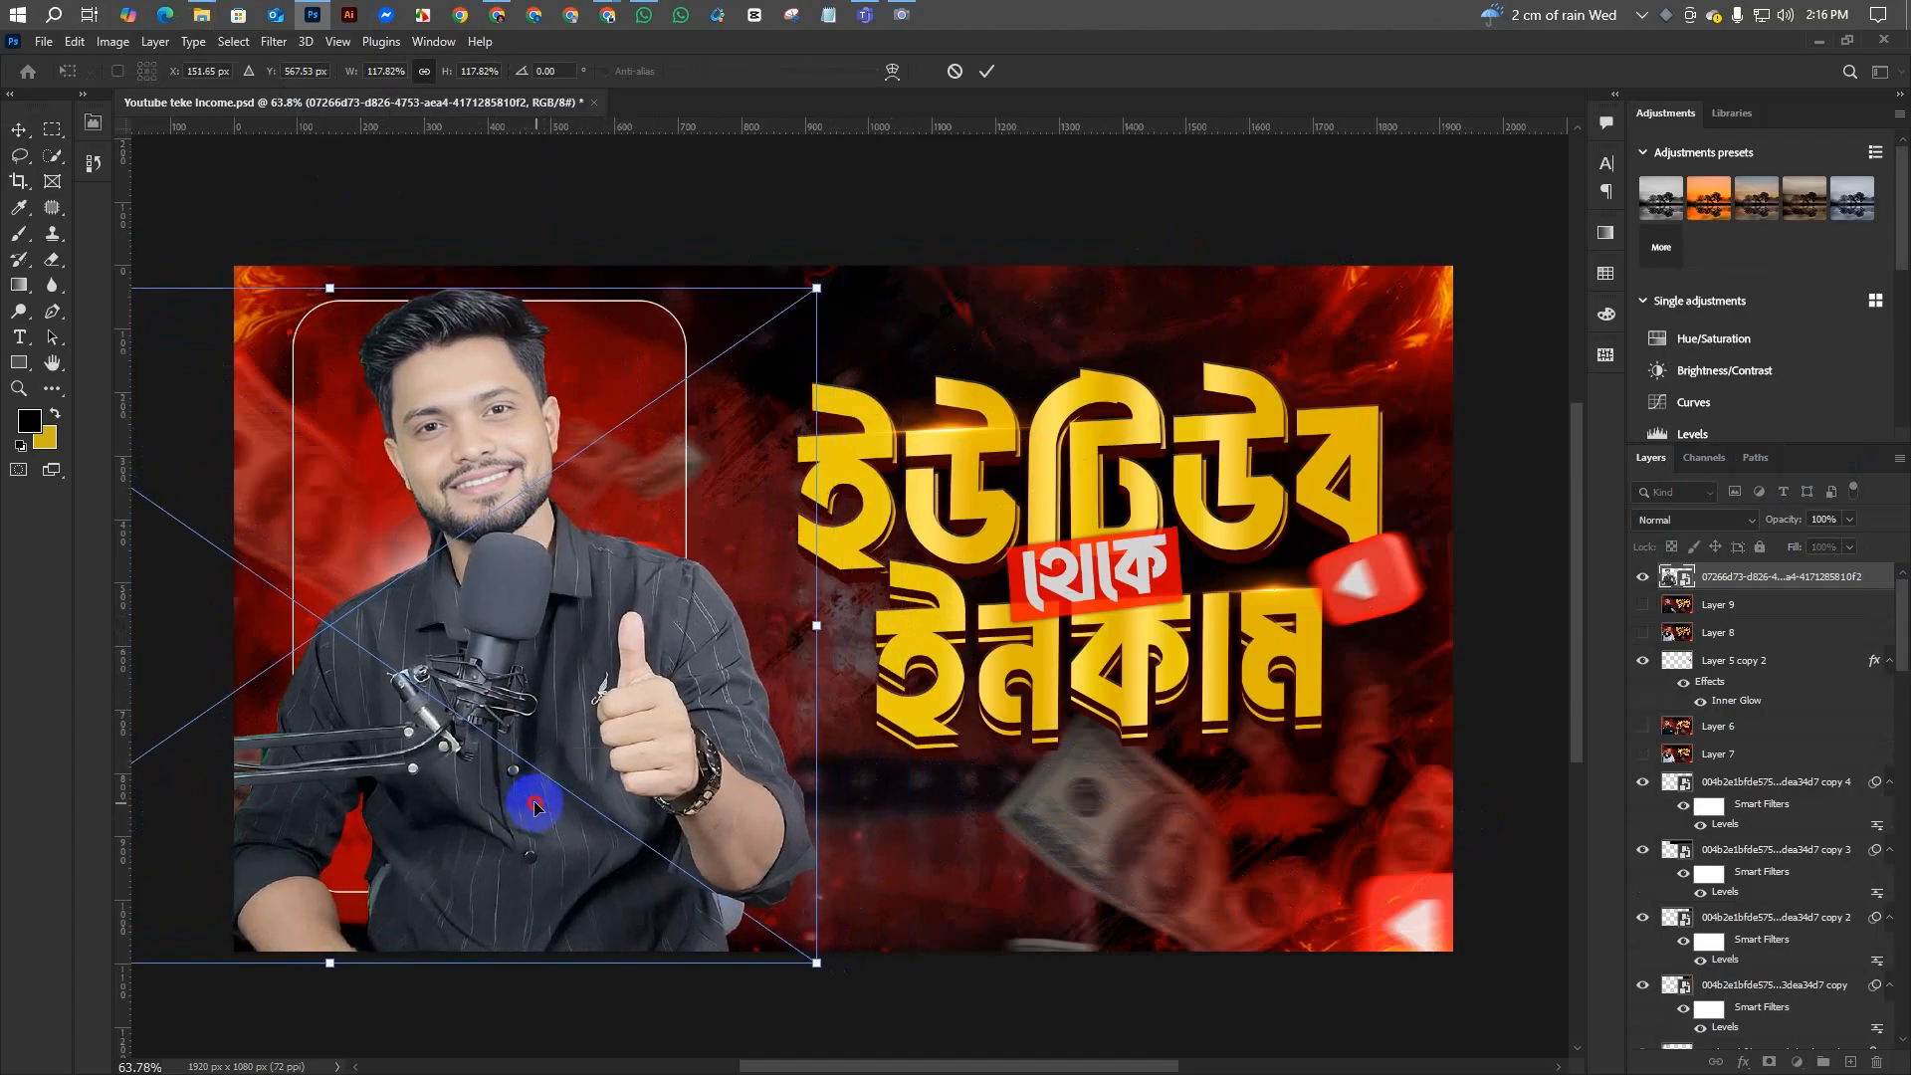
{"action": "left_click", "coordinate": [986, 71]}
- Nudge the portrait slightly and enlarge it to about 120% so it fills the lower part of the rounded frame
{"action": "left_click_drag", "start_coordinate": [568, 557], "coordinate": [566, 569]}
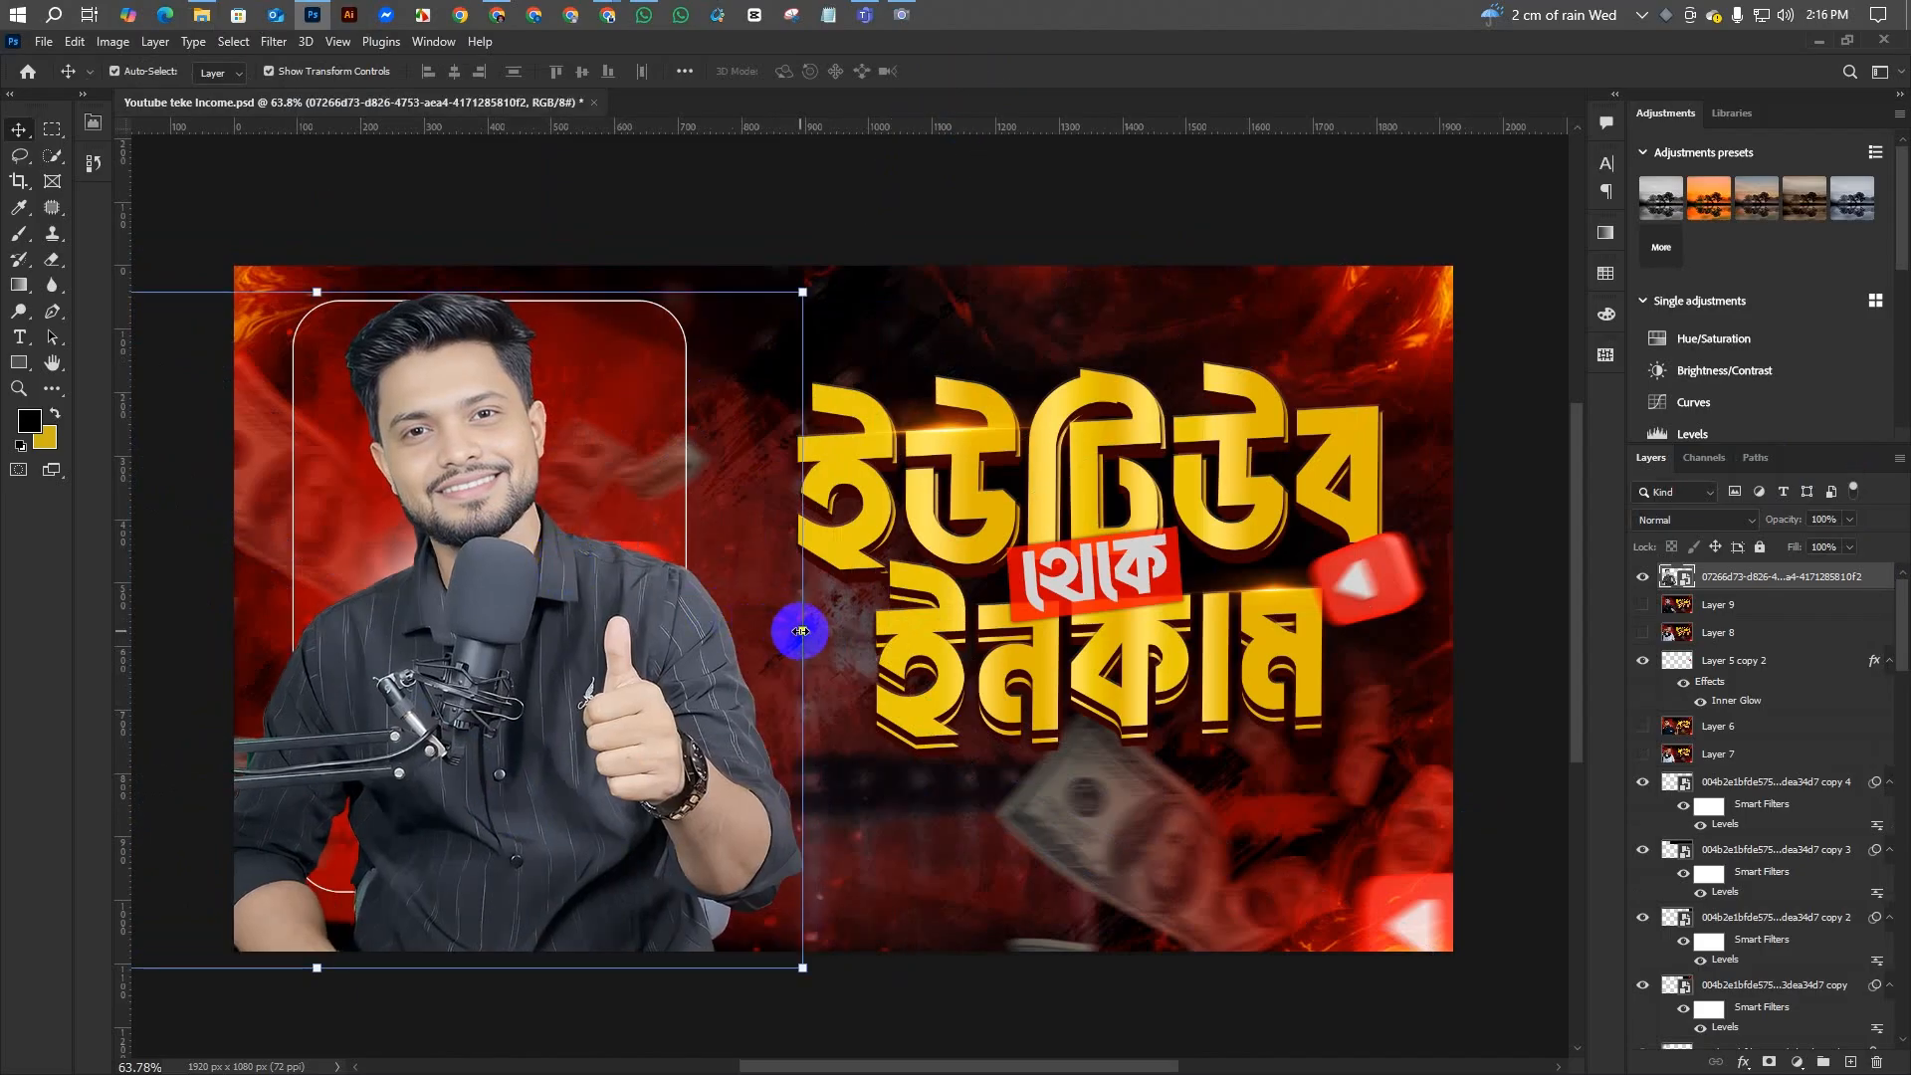
{"action": "left_click_drag", "start_coordinate": [801, 631], "coordinate": [815, 635]}
{"action": "left_click_drag", "start_coordinate": [597, 704], "coordinate": [609, 707]}
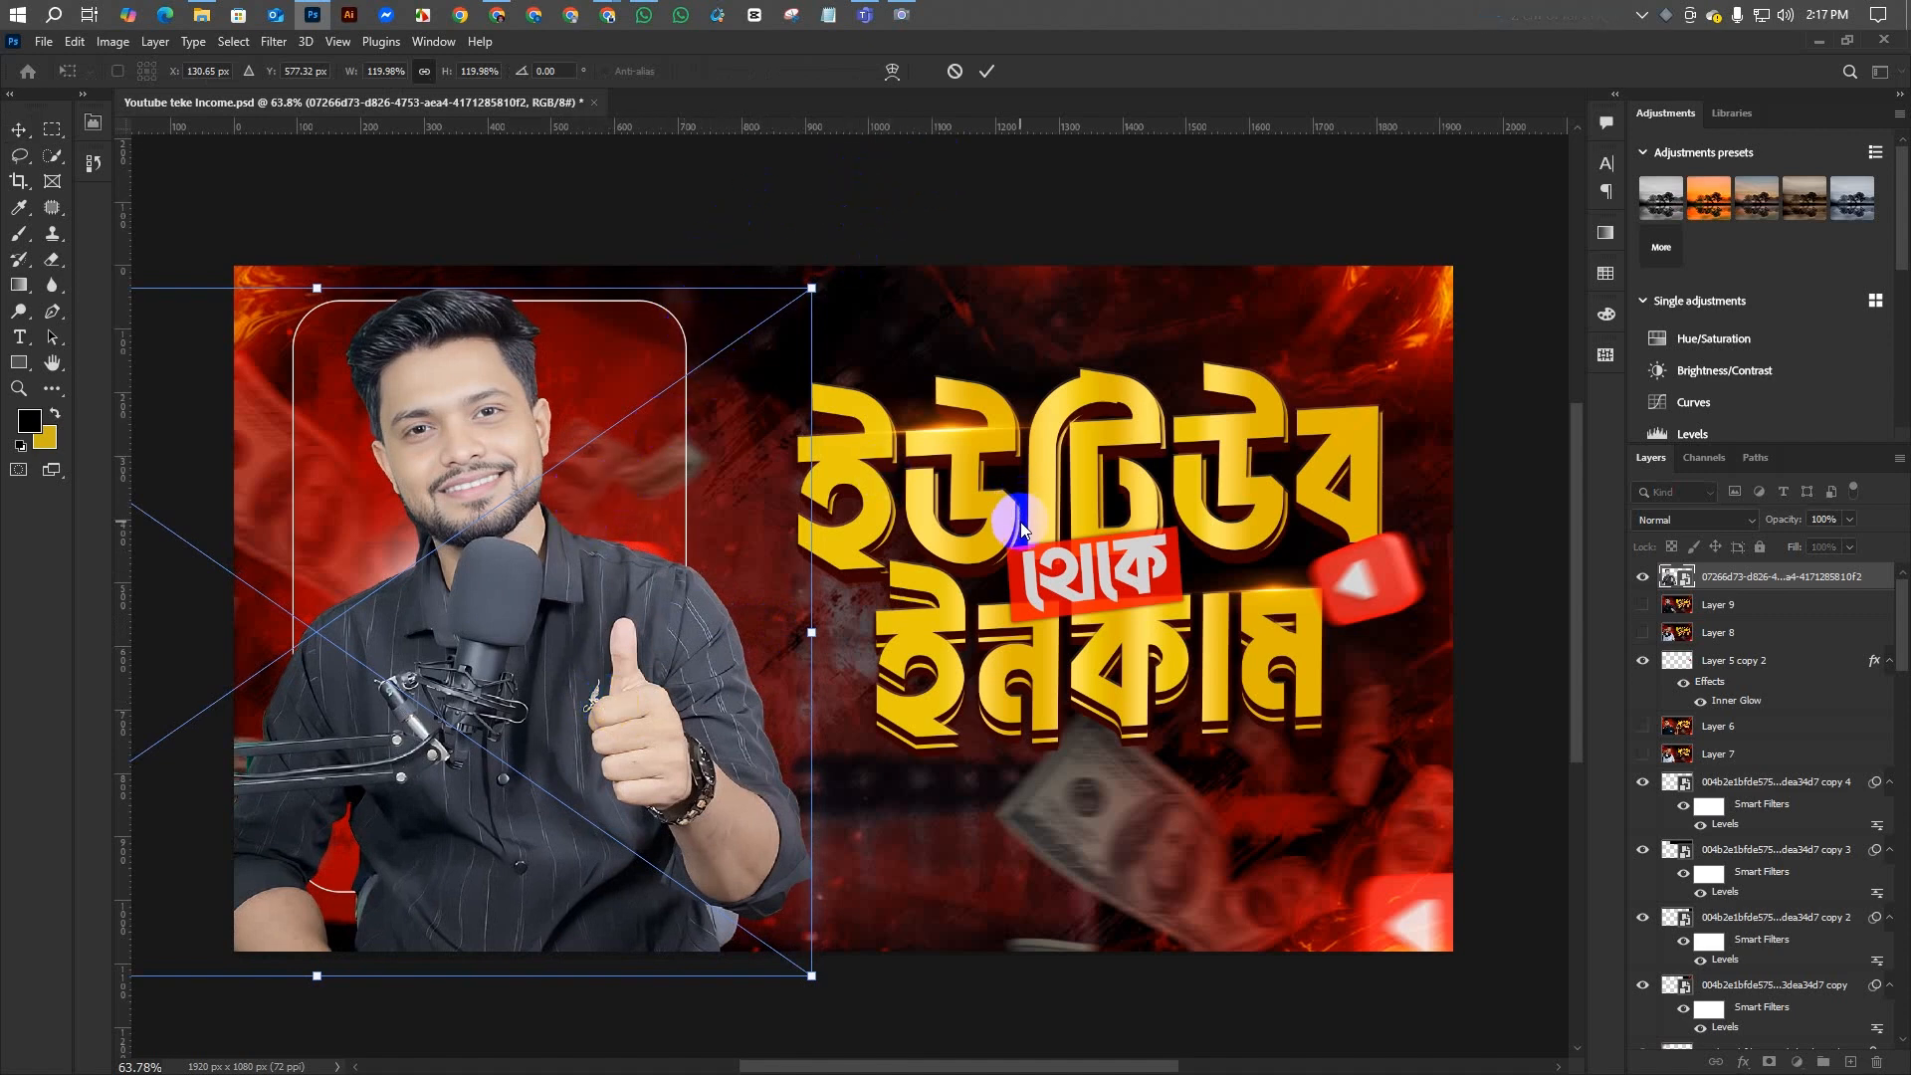
{"action": "scroll", "coordinate": [764, 567], "scroll_direction": "down", "scroll_amount": 1}
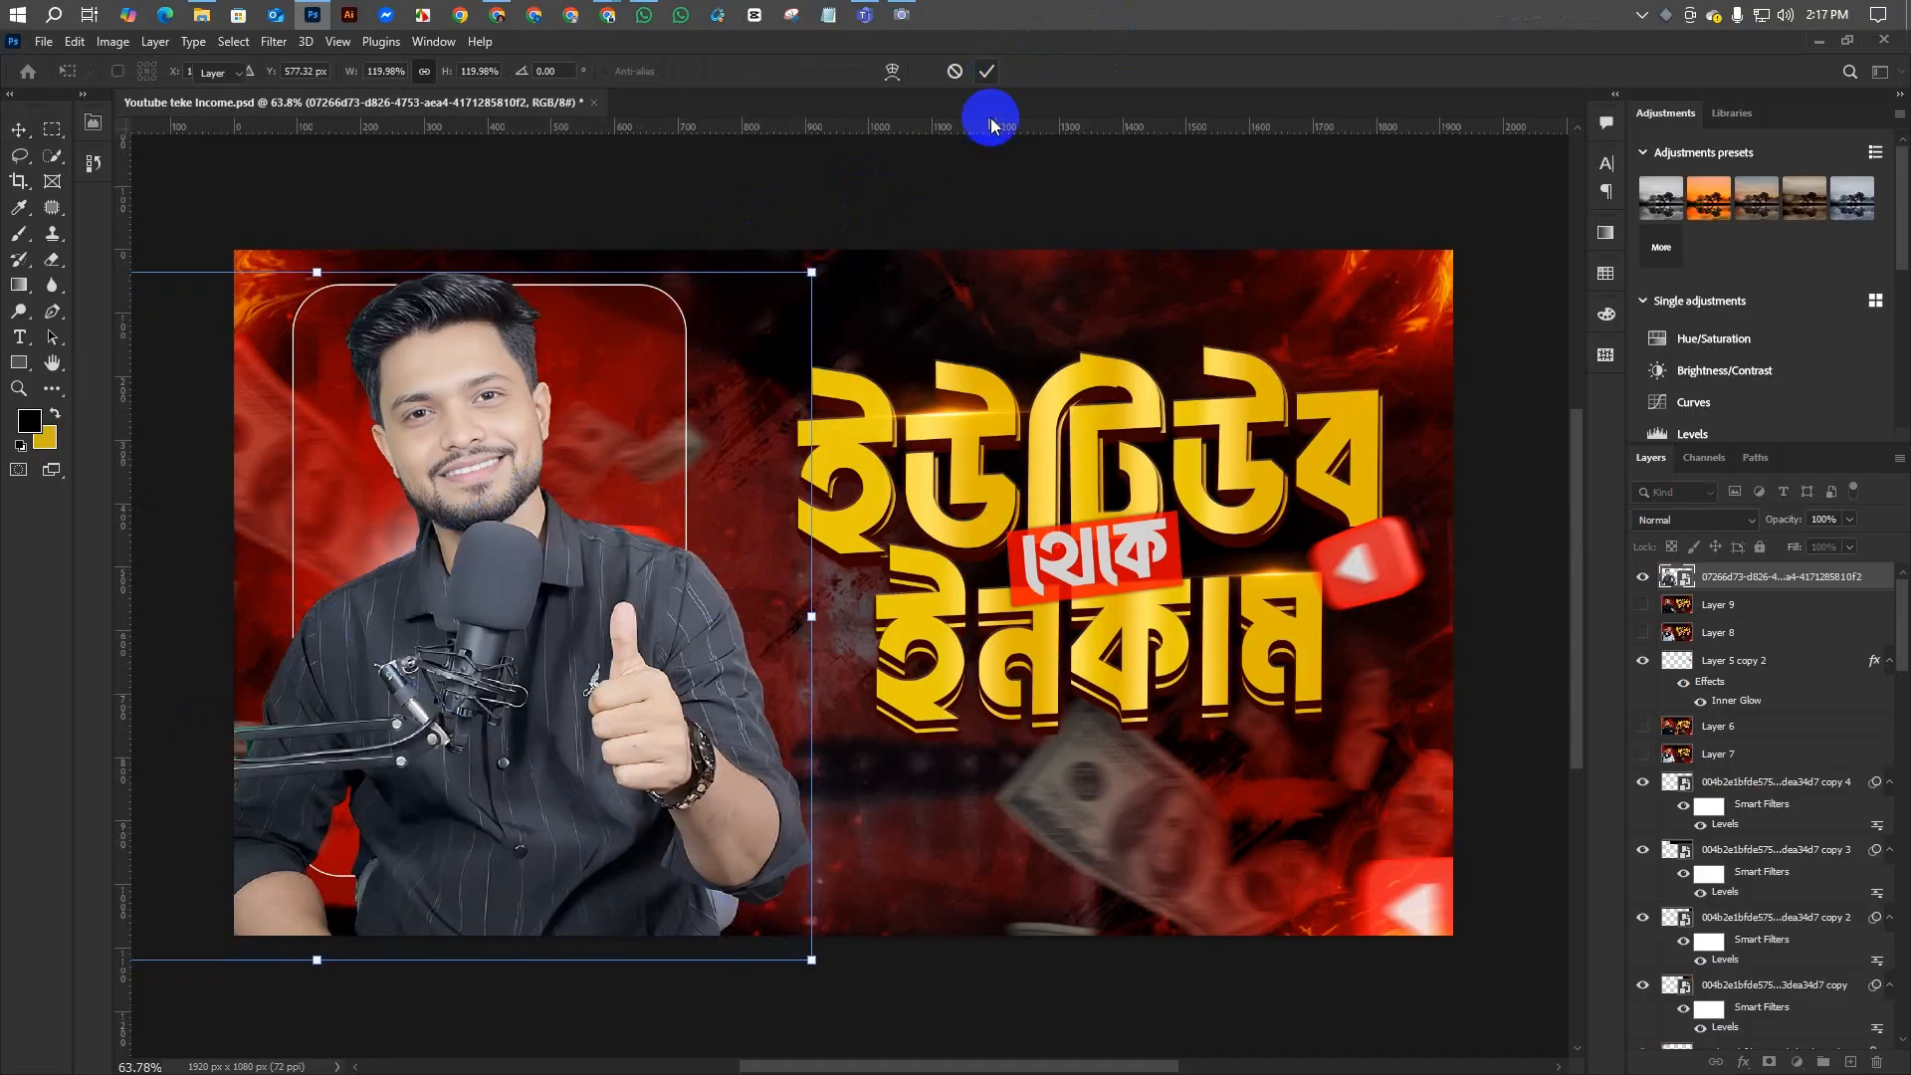
{"action": "left_click", "coordinate": [987, 71]}
{"action": "left_click", "coordinate": [1002, 163]}
{"action": "scroll", "coordinate": [1003, 220], "scroll_direction": "up", "scroll_amount": 2}
{"action": "scroll", "coordinate": [487, 441], "scroll_direction": "down", "scroll_amount": 1}
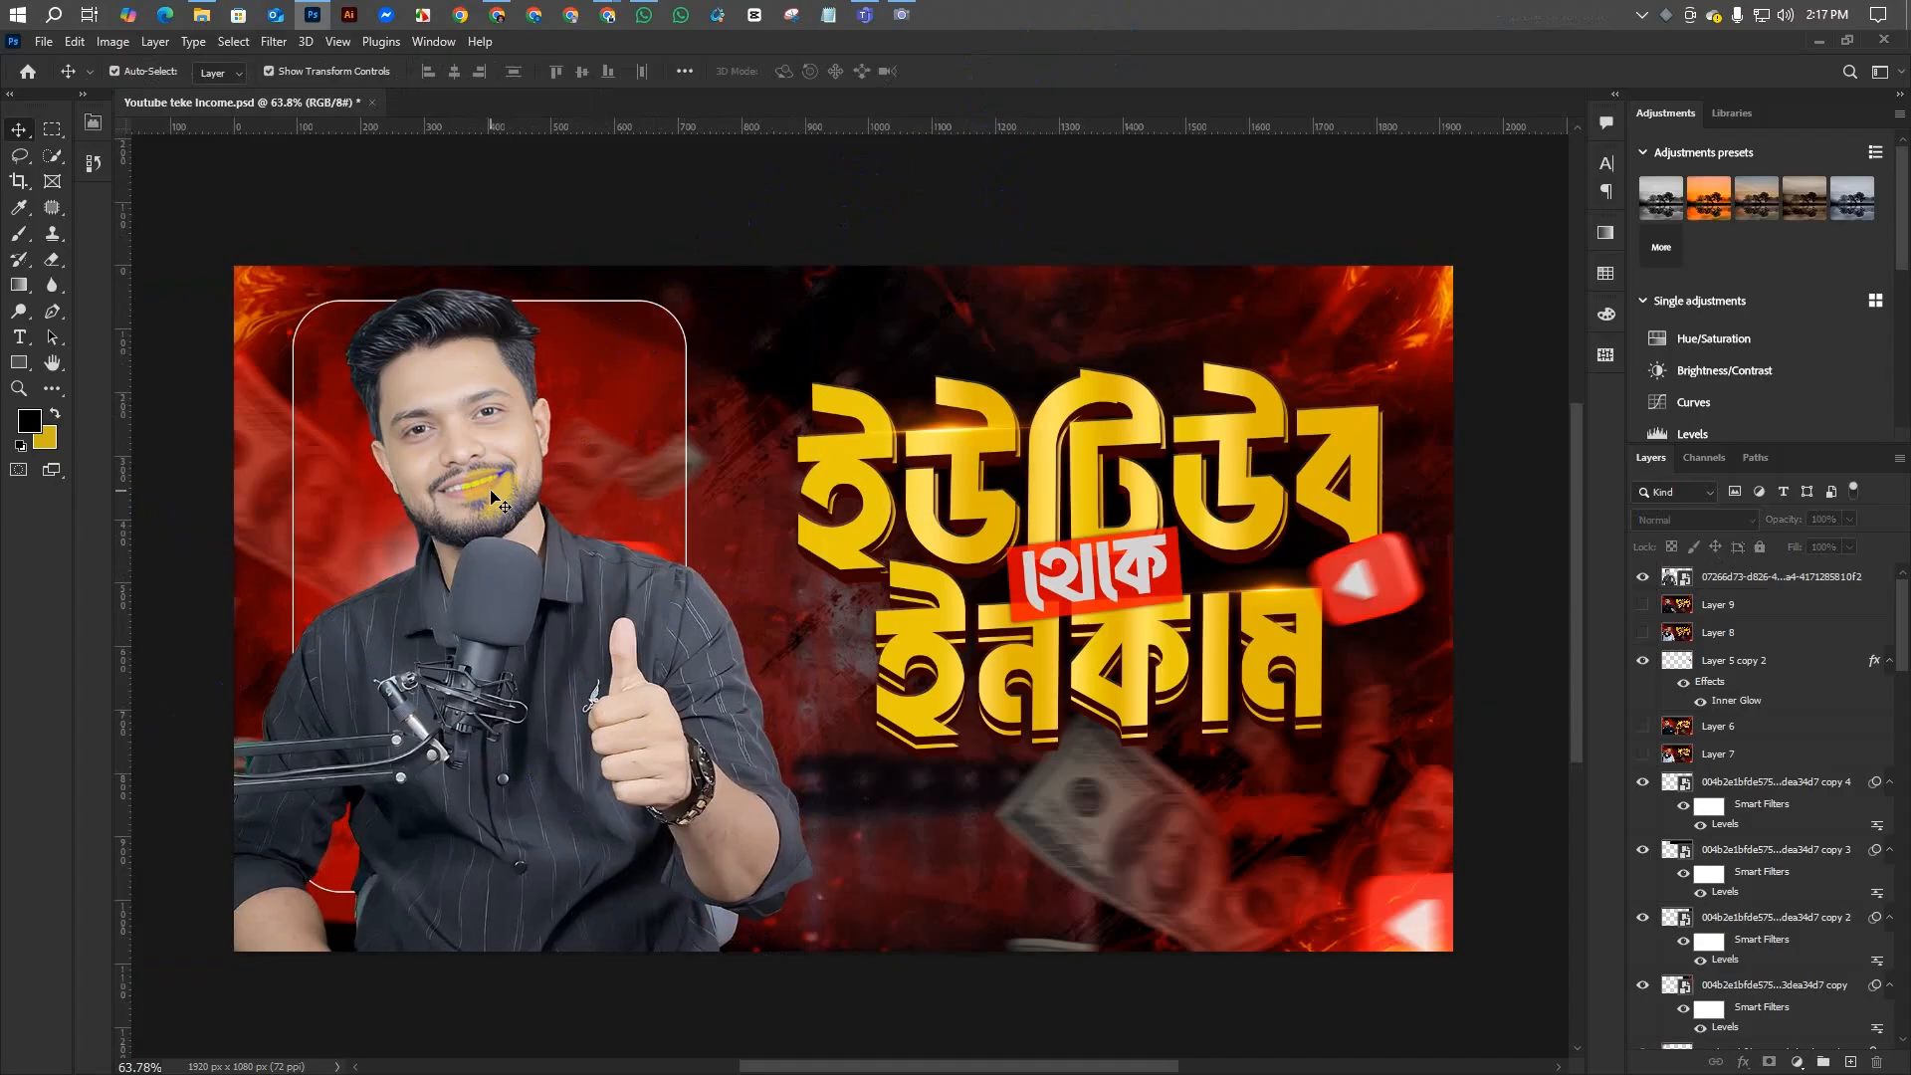
{"action": "left_click", "coordinate": [475, 484]}
{"action": "left_click", "coordinate": [949, 202]}
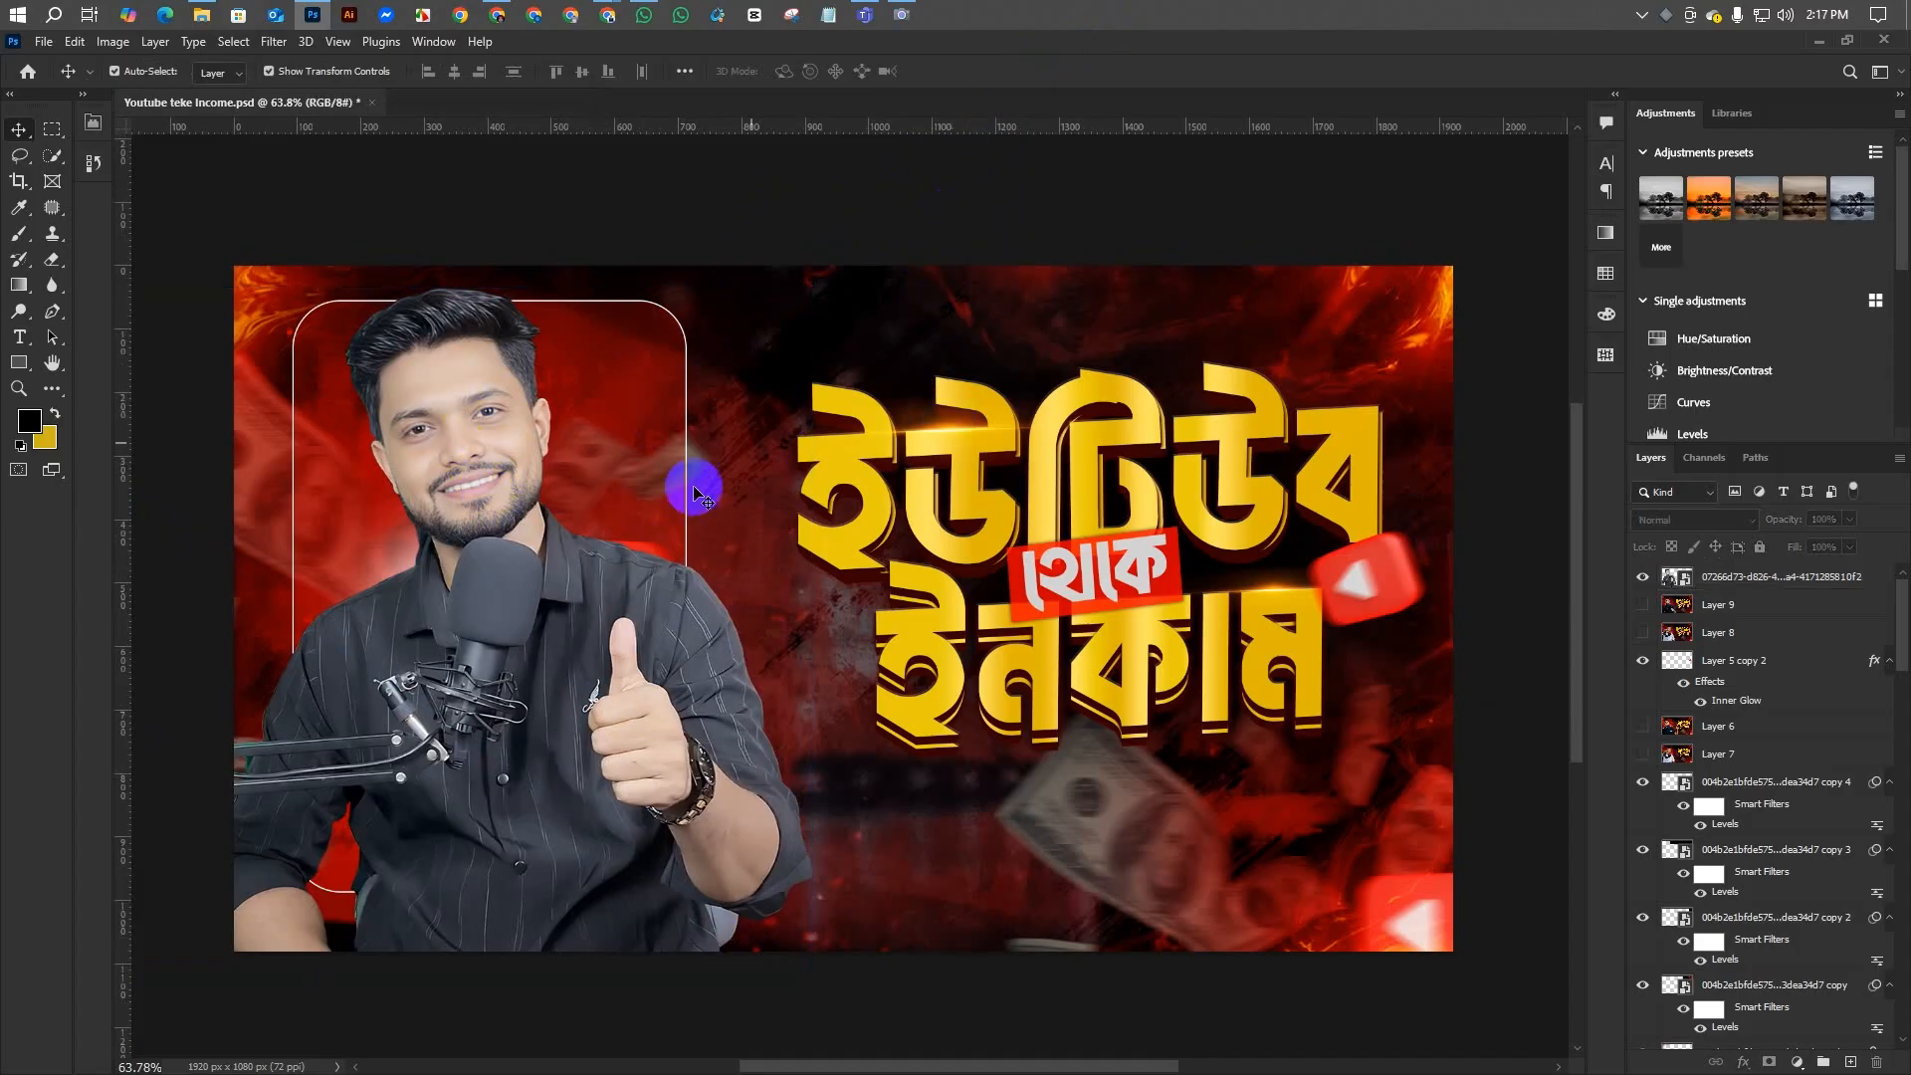
- Convert the portrait layer to a smart object again and open it in the Camera Raw Filter
{"action": "left_click", "coordinate": [484, 460]}
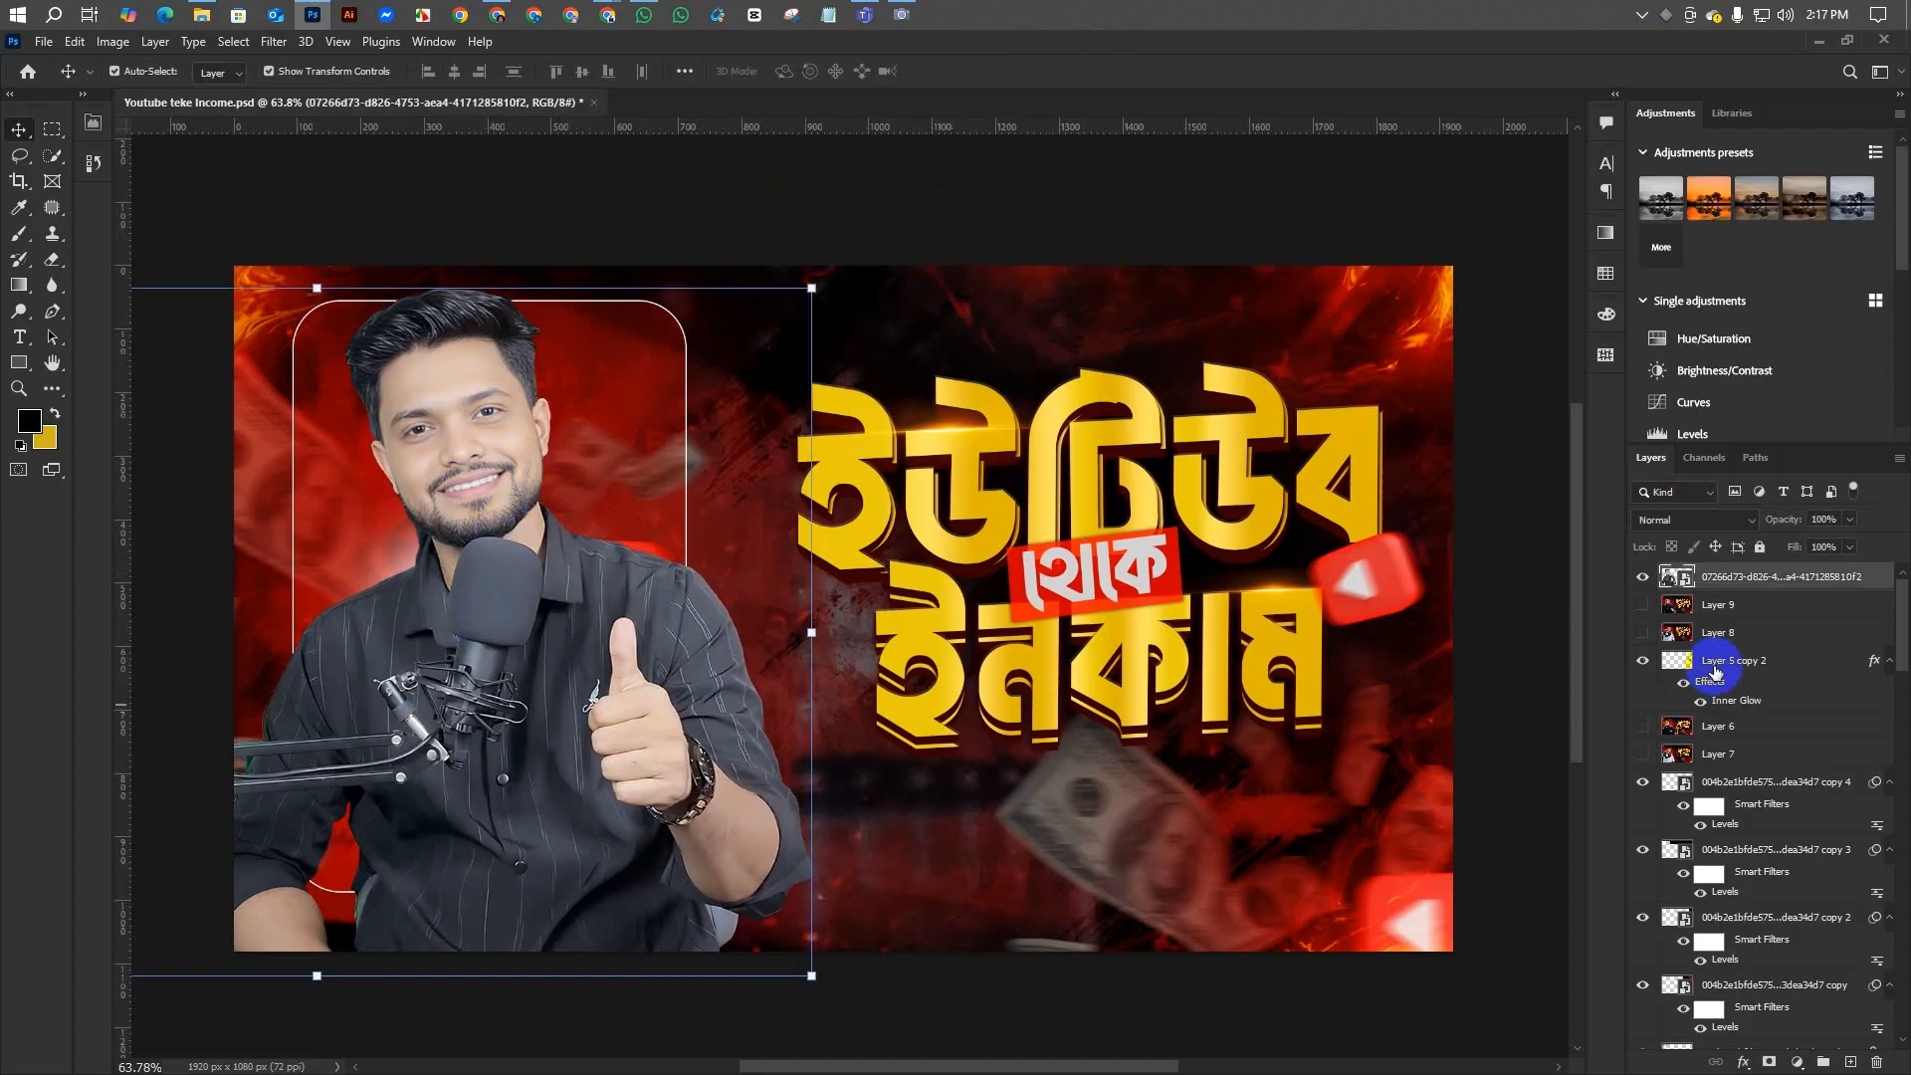
{"action": "right_click", "coordinate": [1782, 577]}
{"action": "left_click", "coordinate": [1671, 464]}
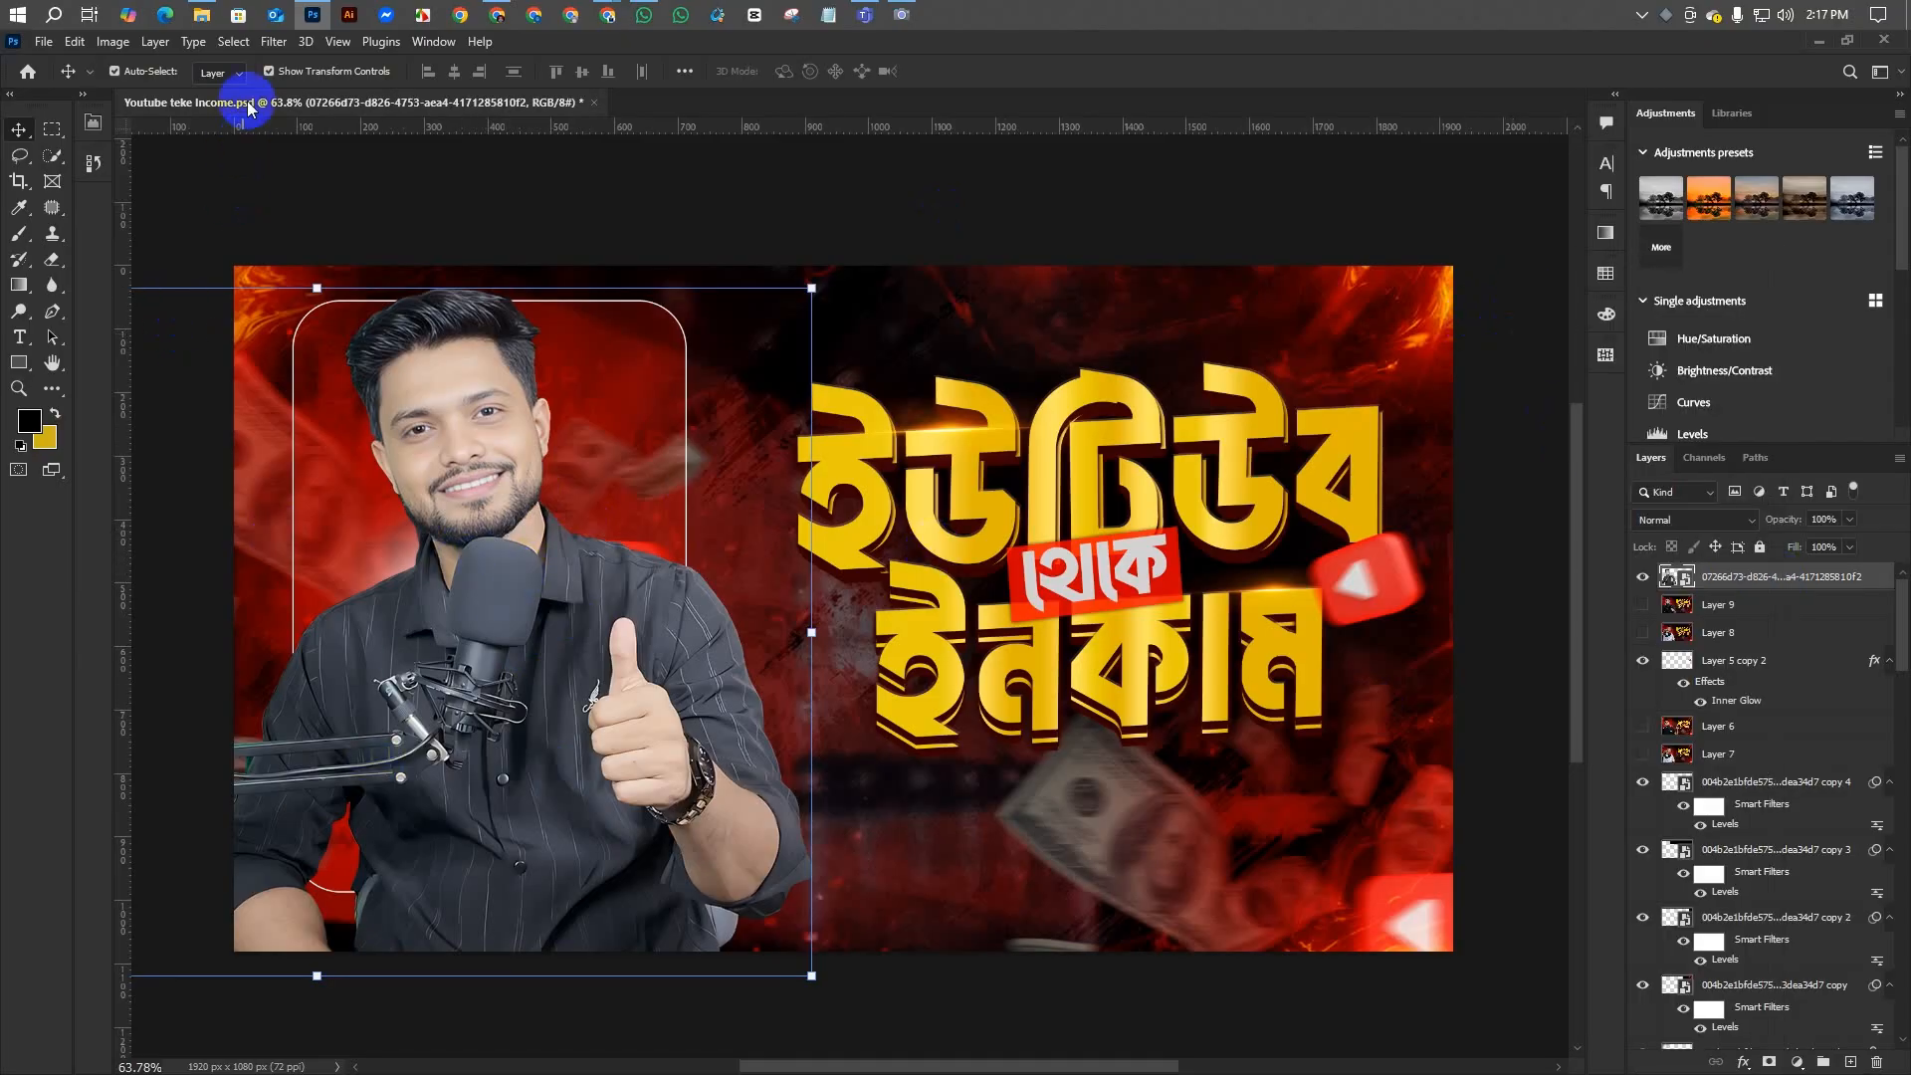
{"action": "left_click", "coordinate": [265, 44]}
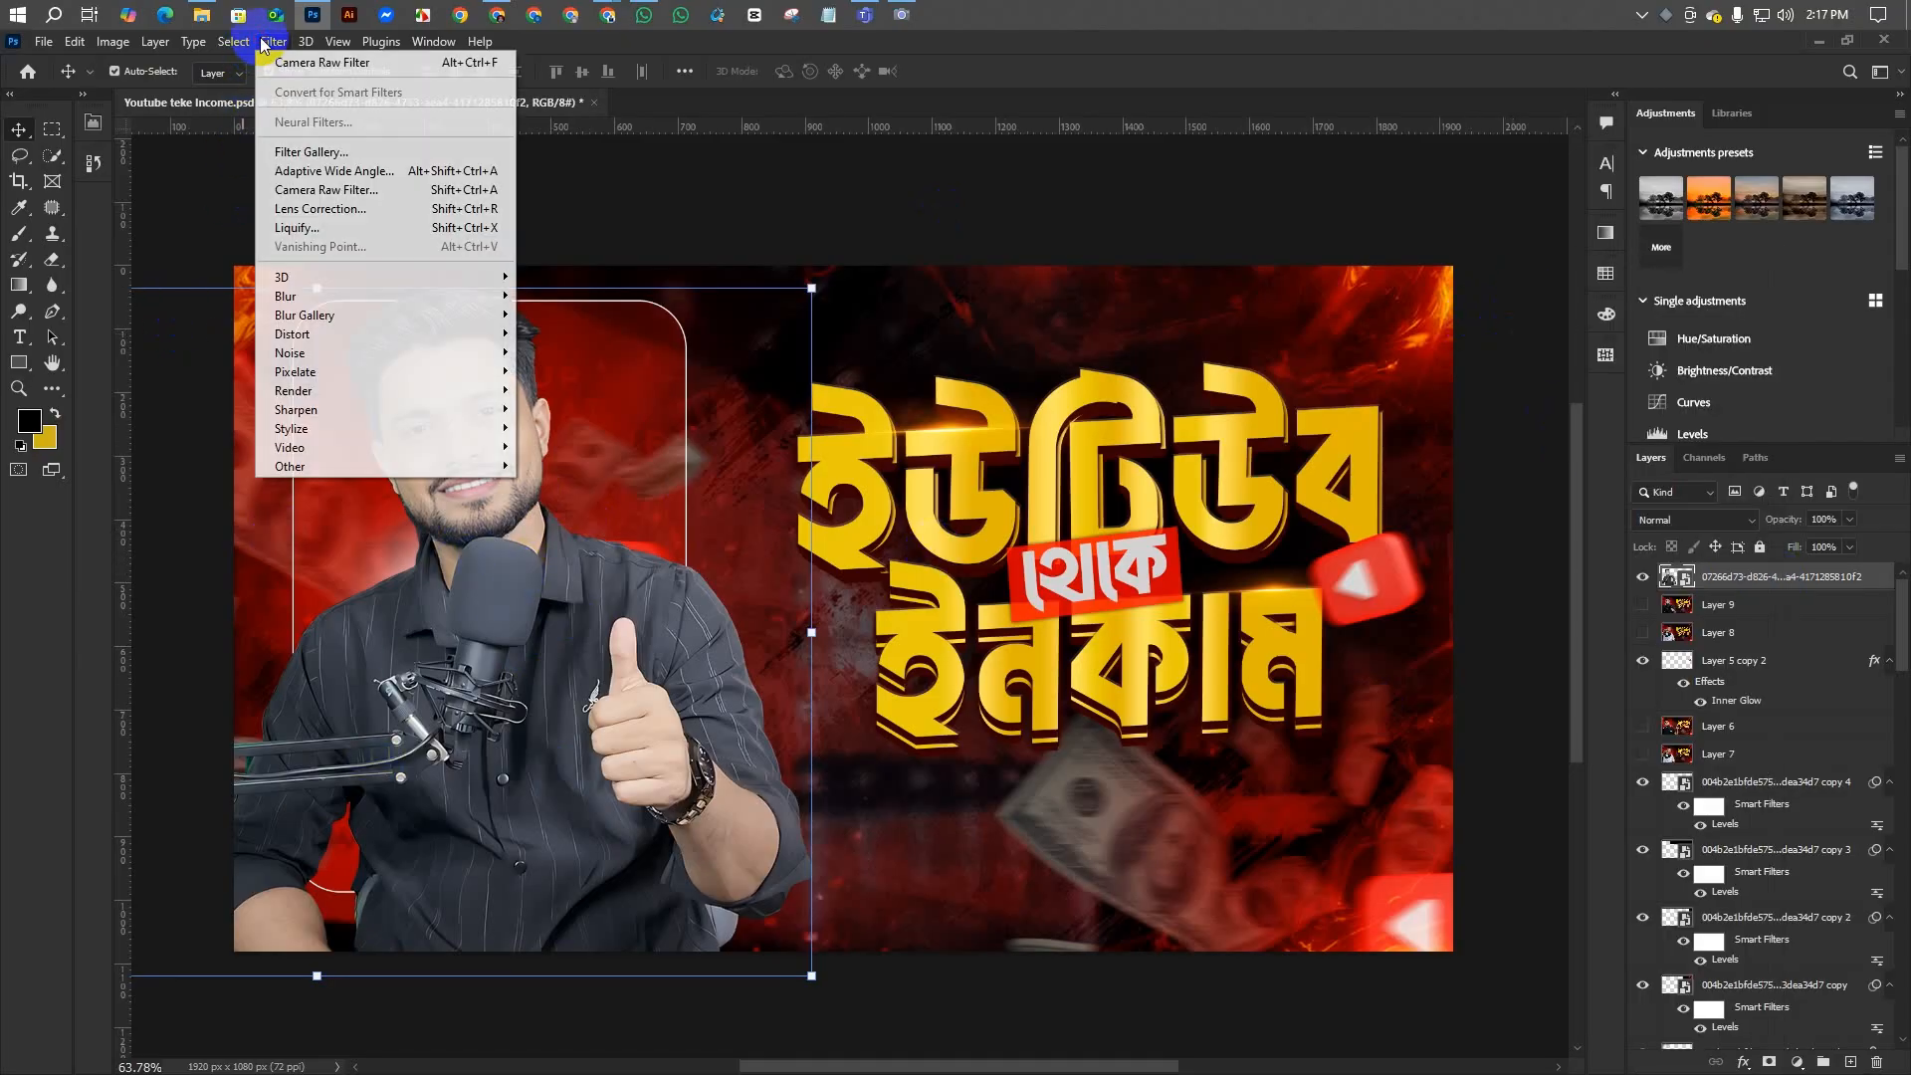
{"action": "left_click", "coordinate": [299, 190]}
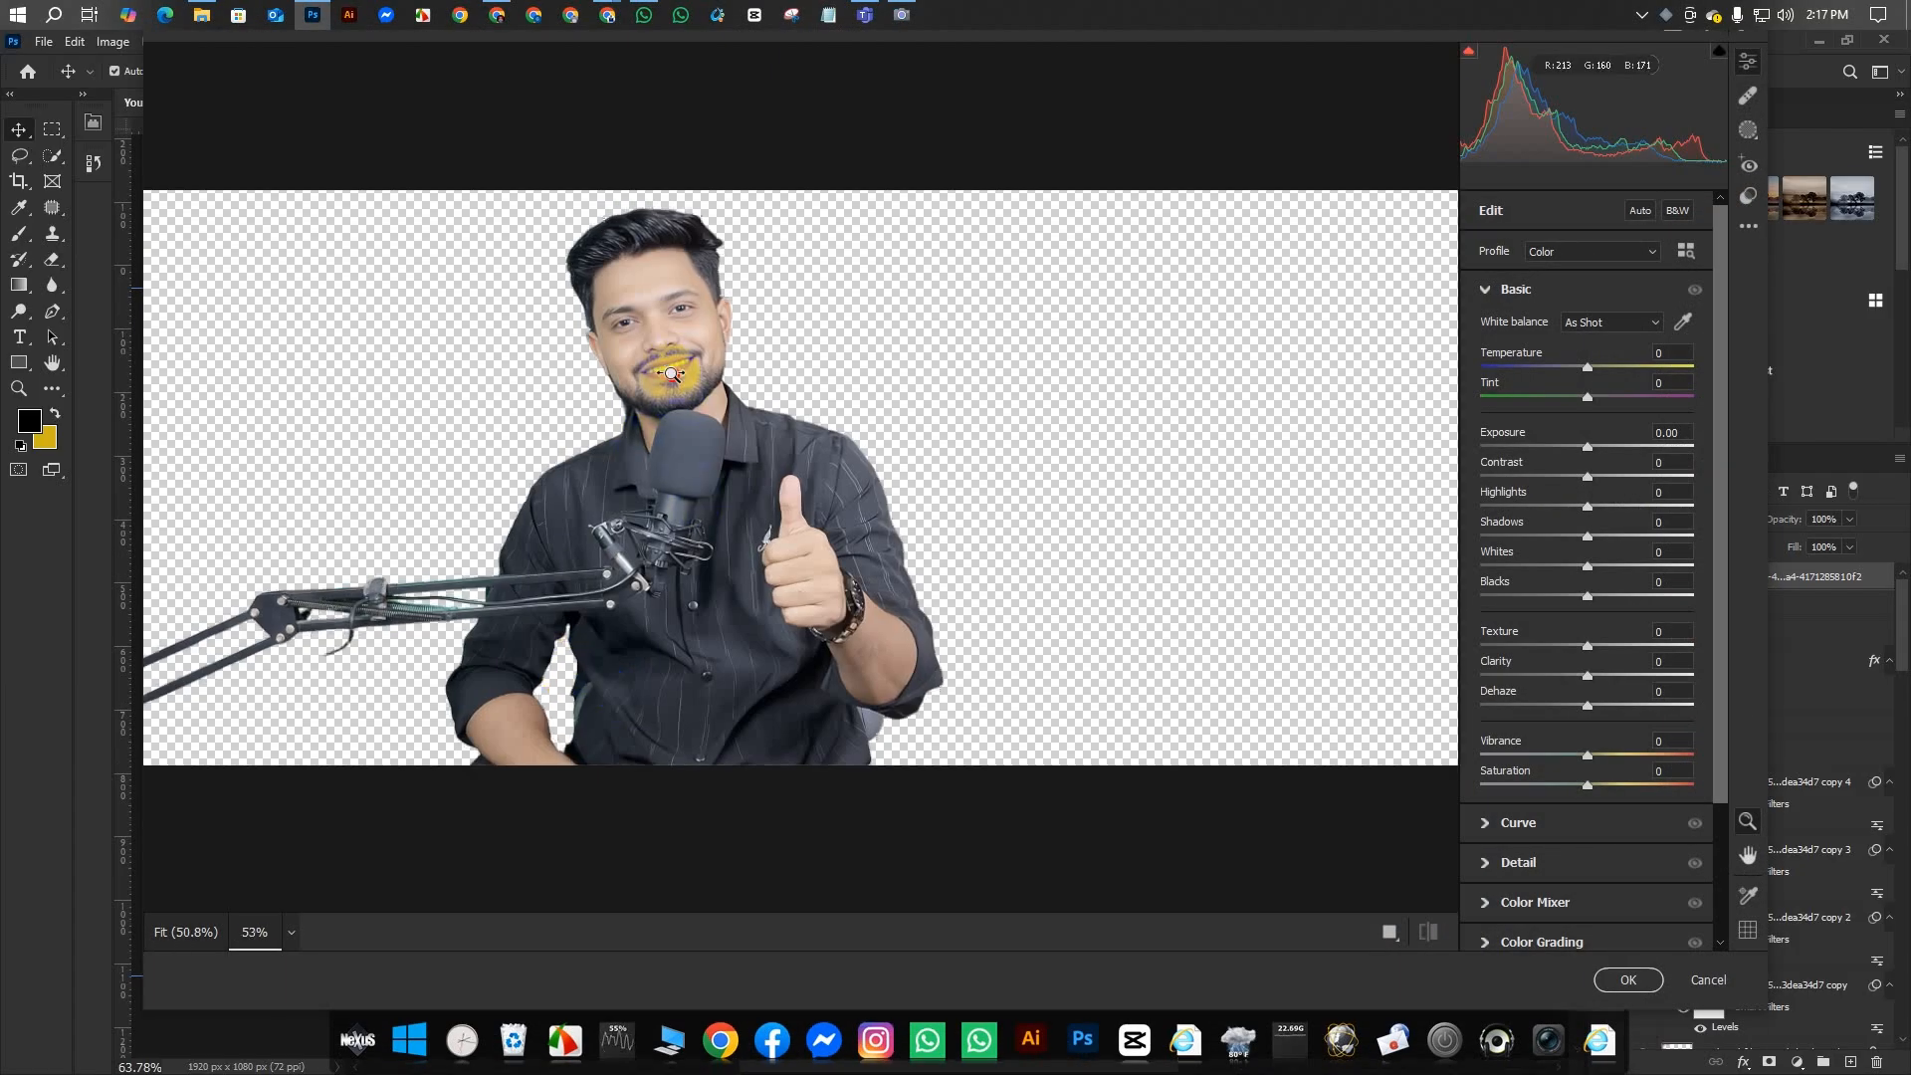
{"action": "left_click_drag", "start_coordinate": [694, 399], "coordinate": [698, 399]}
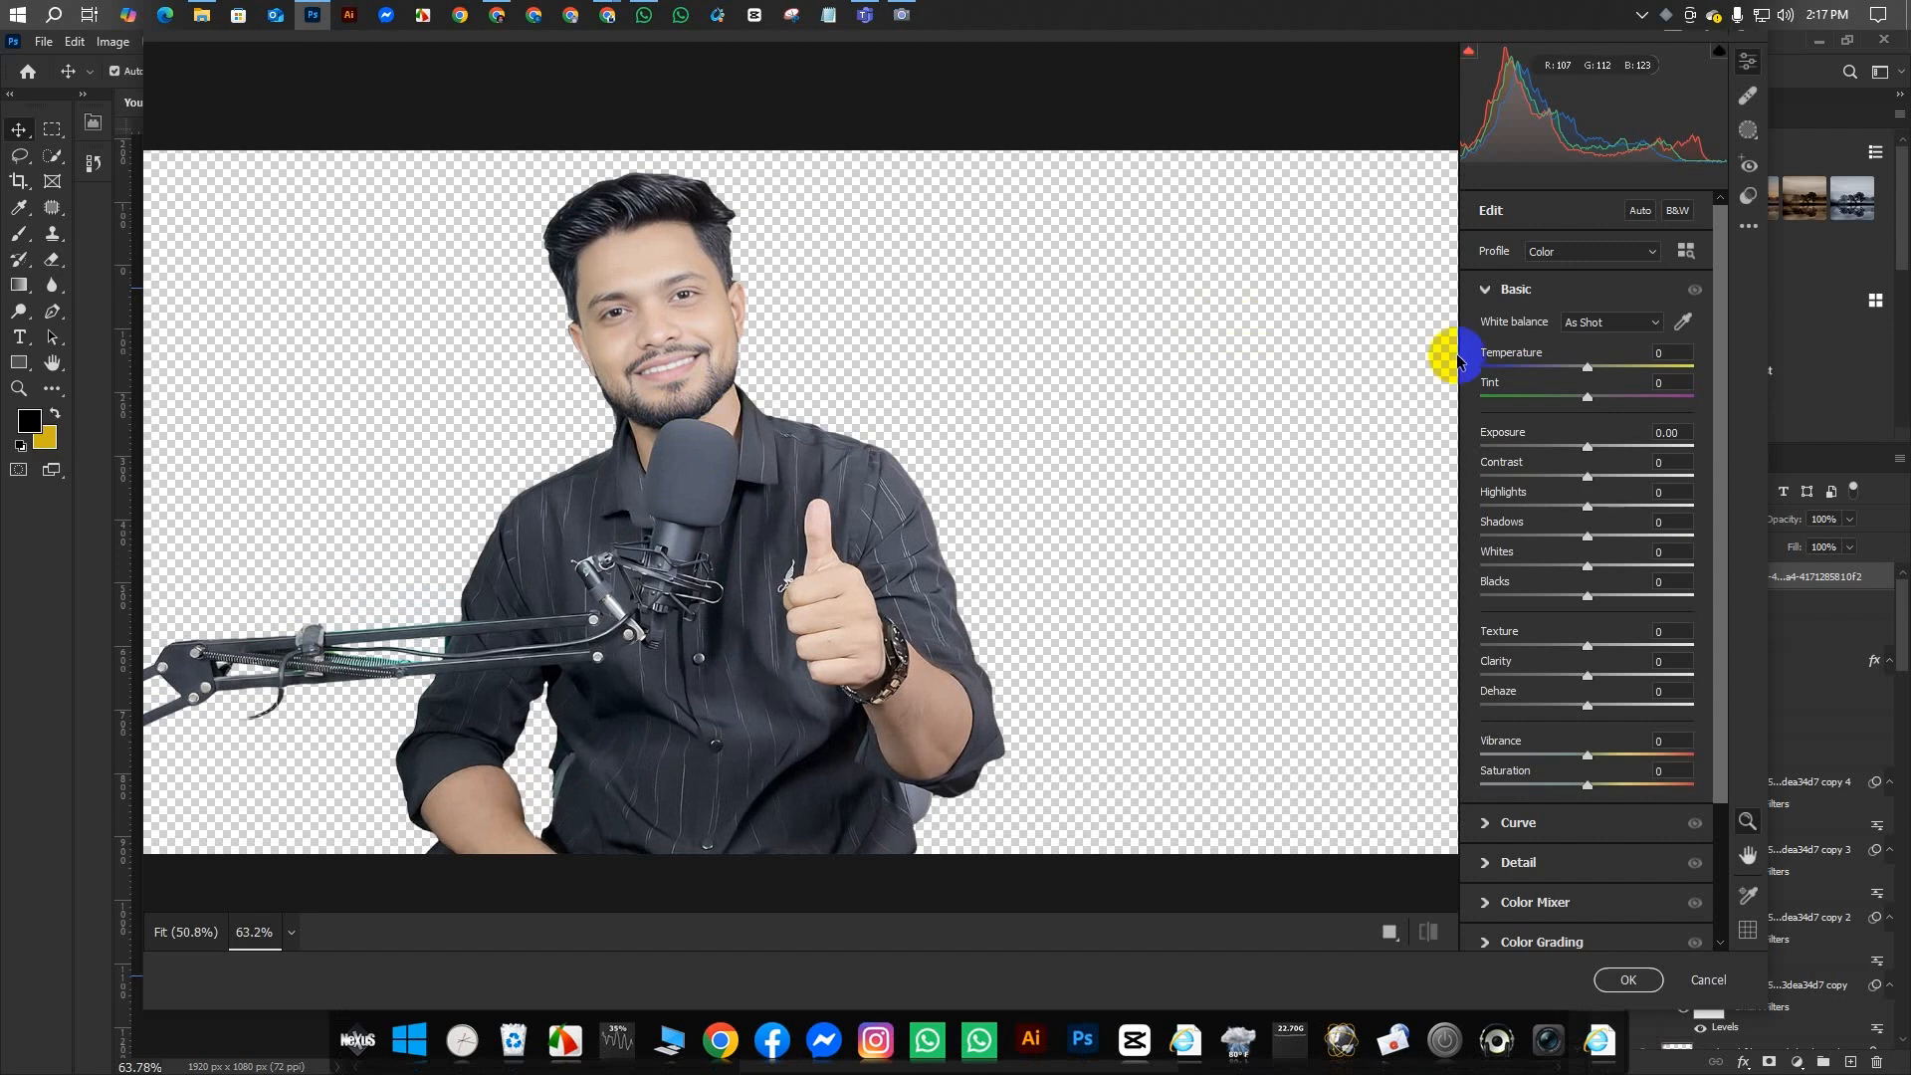
- Set the portrait's Temperature to -5, Exposure to -0.80 and Contrast to +32
{"action": "left_click", "coordinate": [1583, 371]}
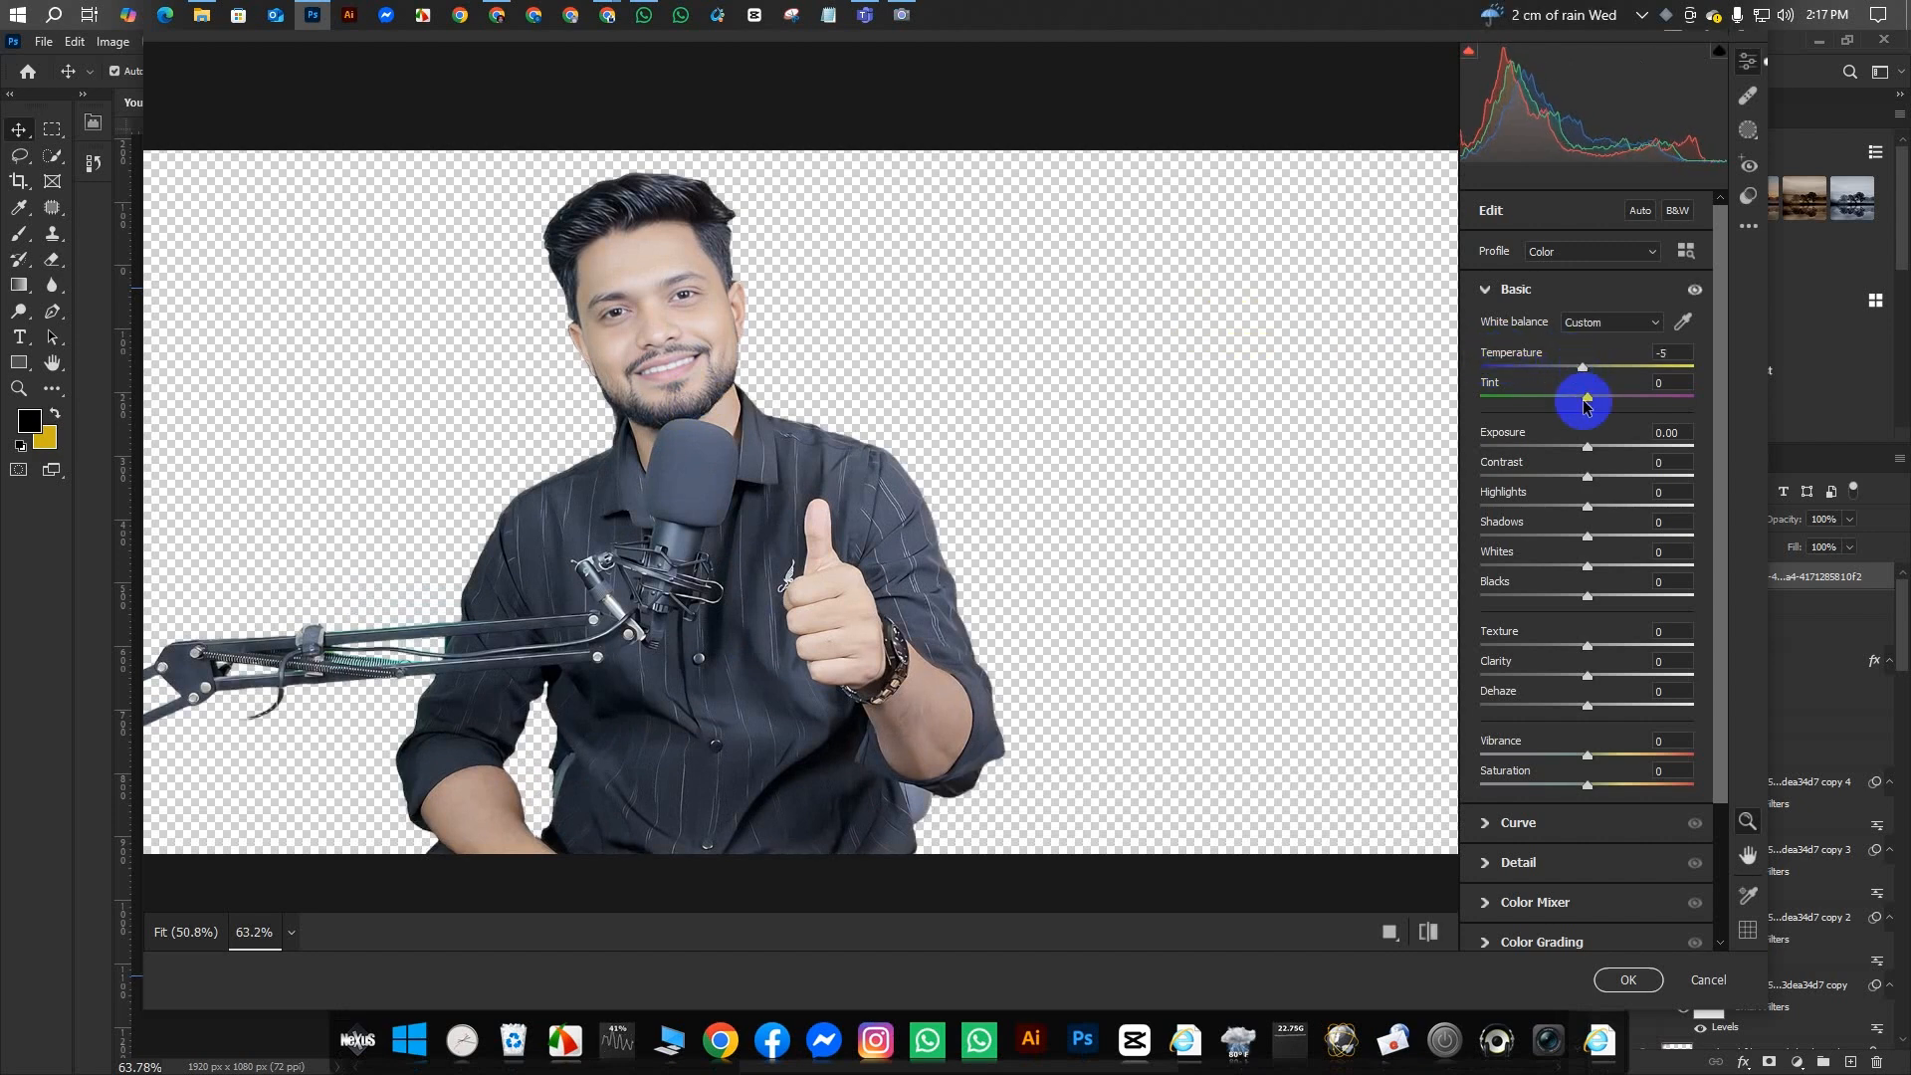
{"action": "mouse_move", "coordinate": [1586, 447]}
{"action": "left_mouse_down"}
{"action": "mouse_move", "coordinate": [1568, 448]}
{"action": "mouse_move", "coordinate": [1589, 477]}
{"action": "mouse_move", "coordinate": [1623, 482]}
{"action": "mouse_move", "coordinate": [1569, 446]}
{"action": "left_mouse_up"}
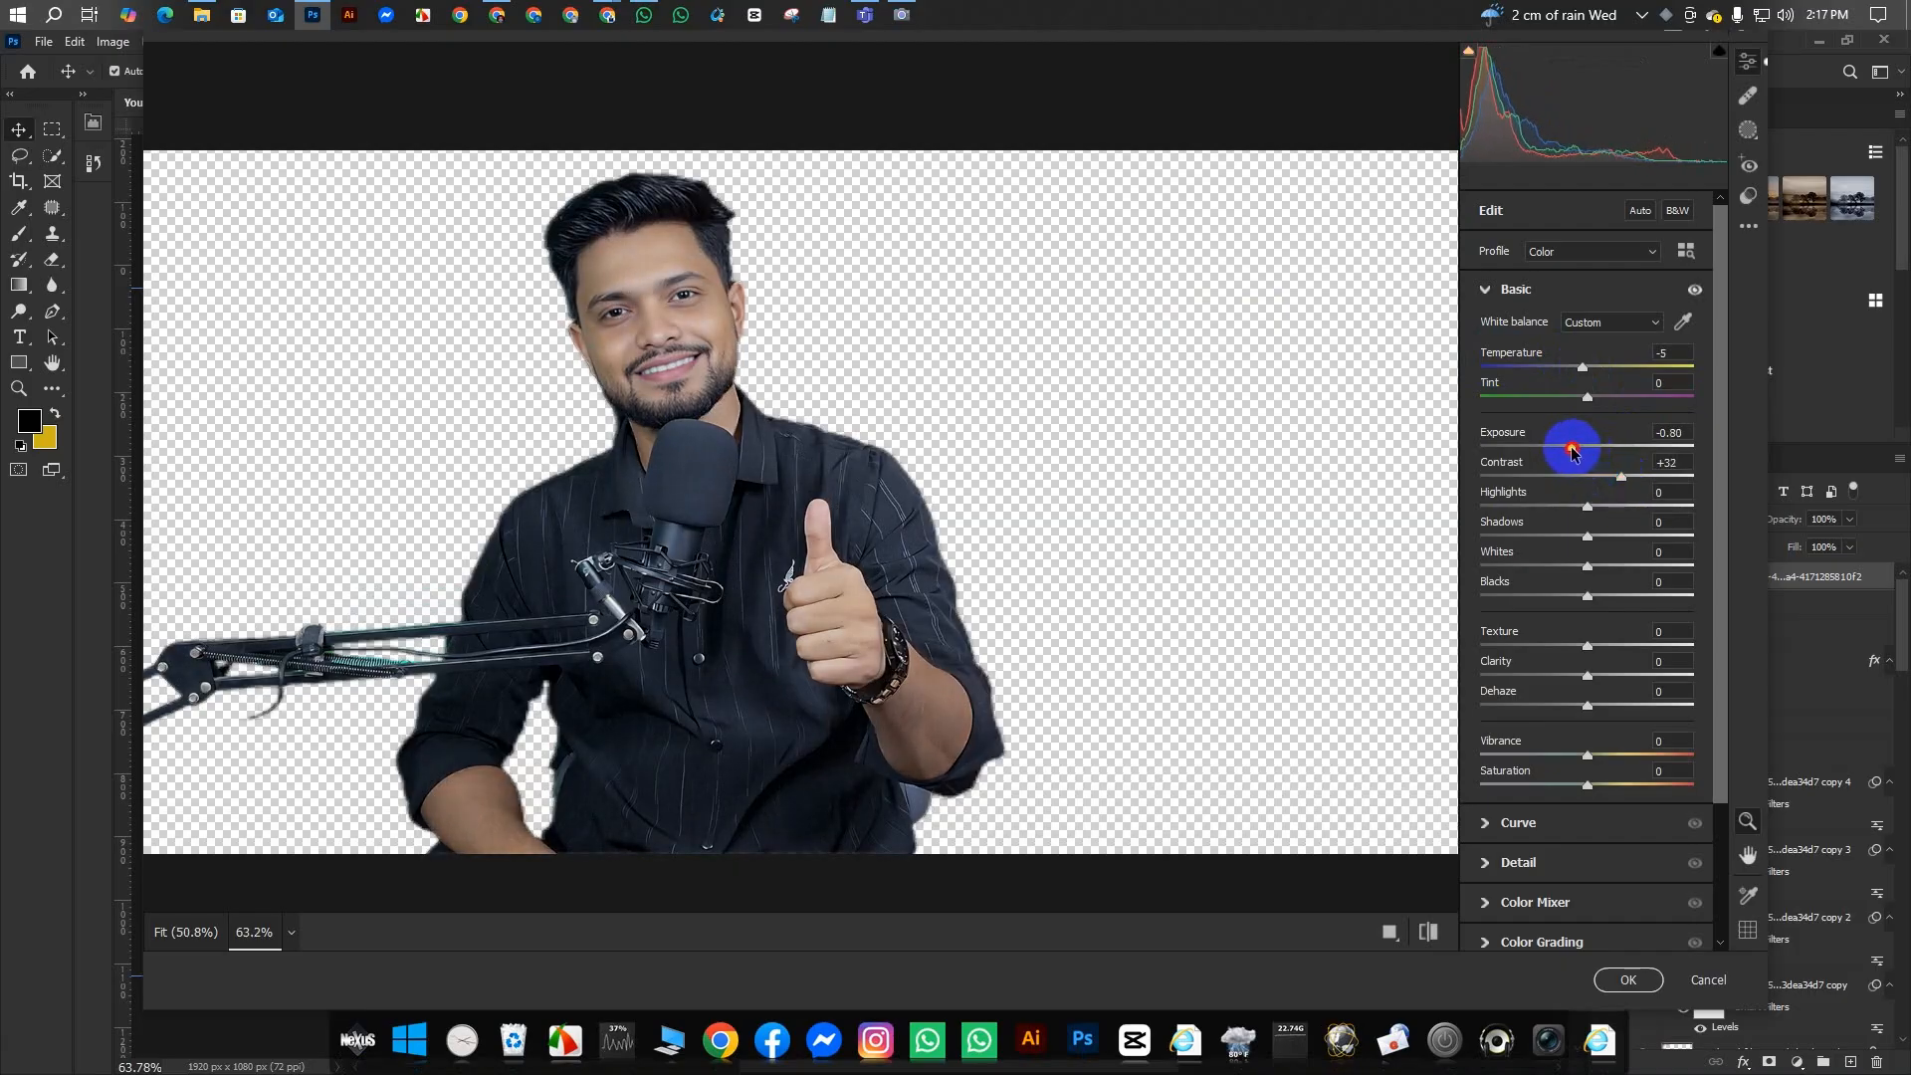
{"action": "left_click", "coordinate": [1619, 492]}
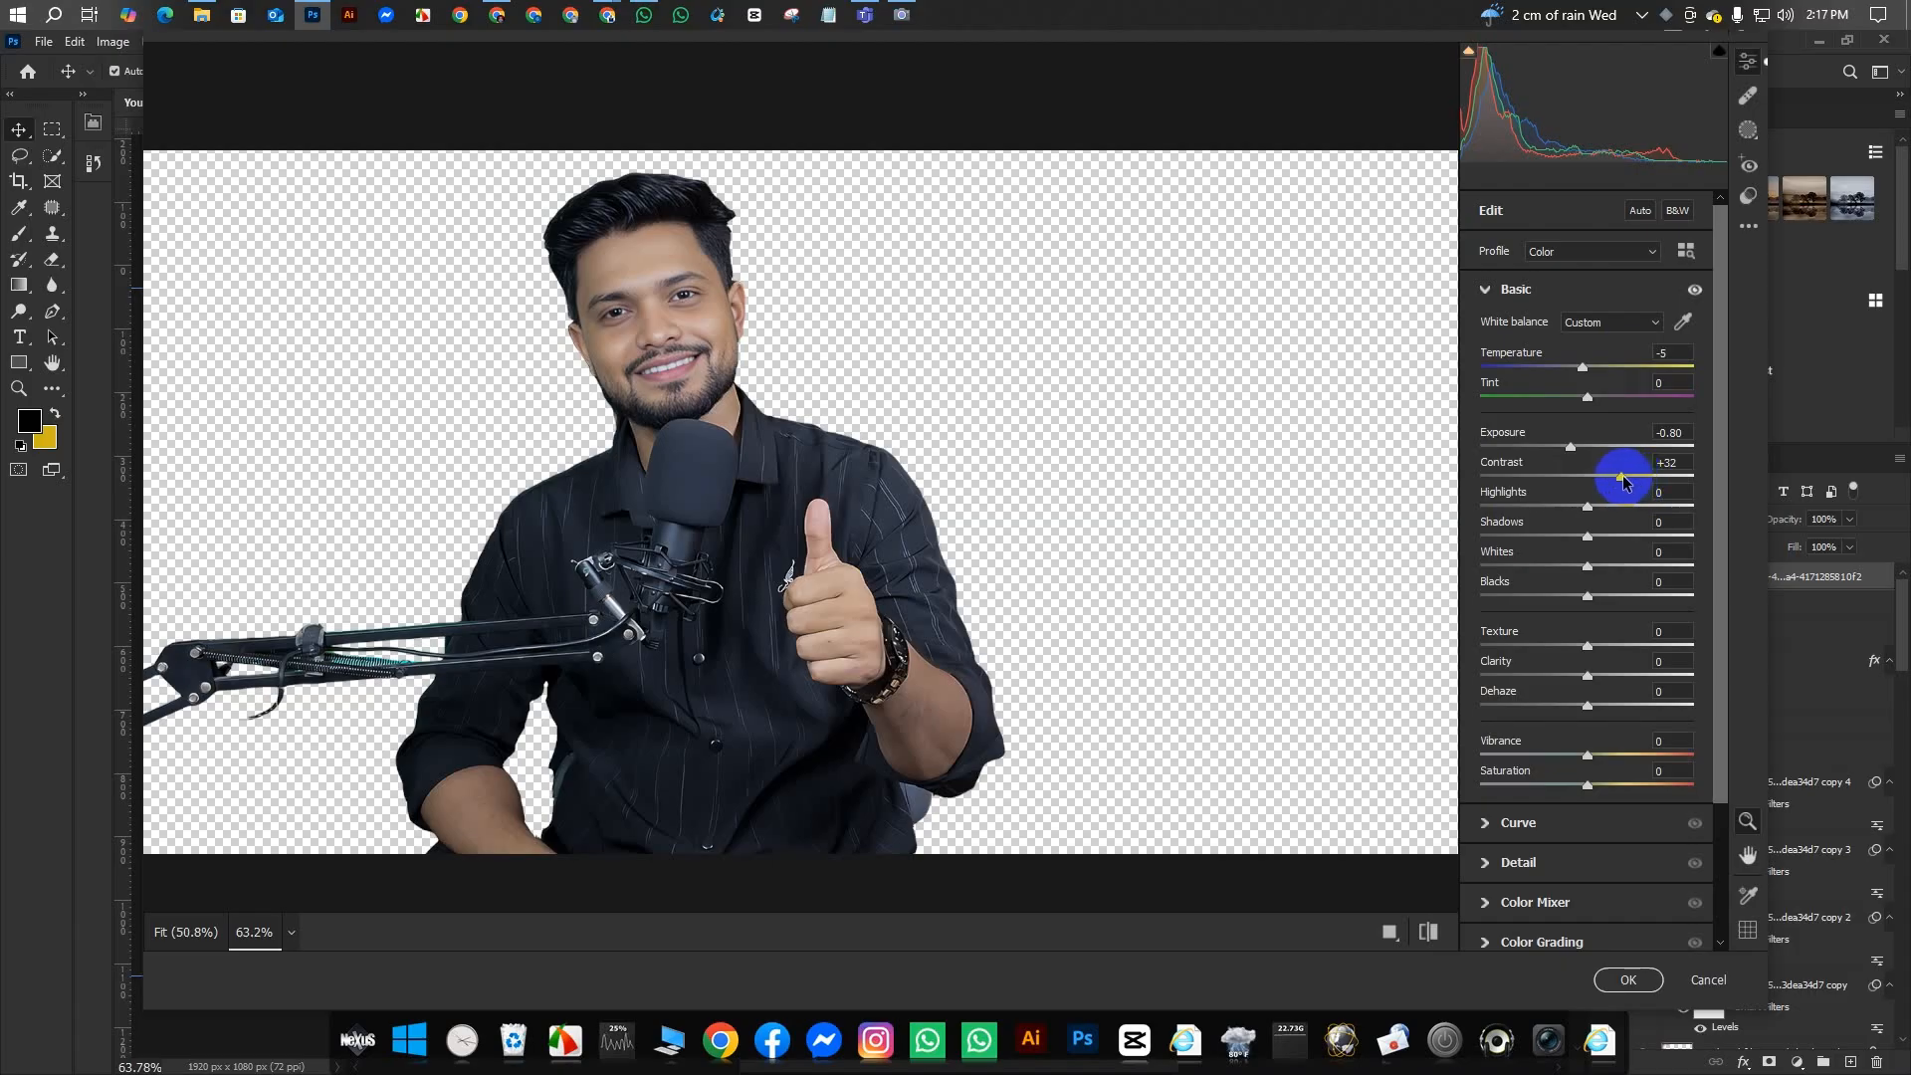
- Set Highlights to -7, Shadows -39, Whites +8, Blacks -13, Texture +19, Clarity +18, Dehaze -6 and Vibrance +7
{"action": "left_click_drag", "start_coordinate": [1587, 505], "coordinate": [1595, 591]}
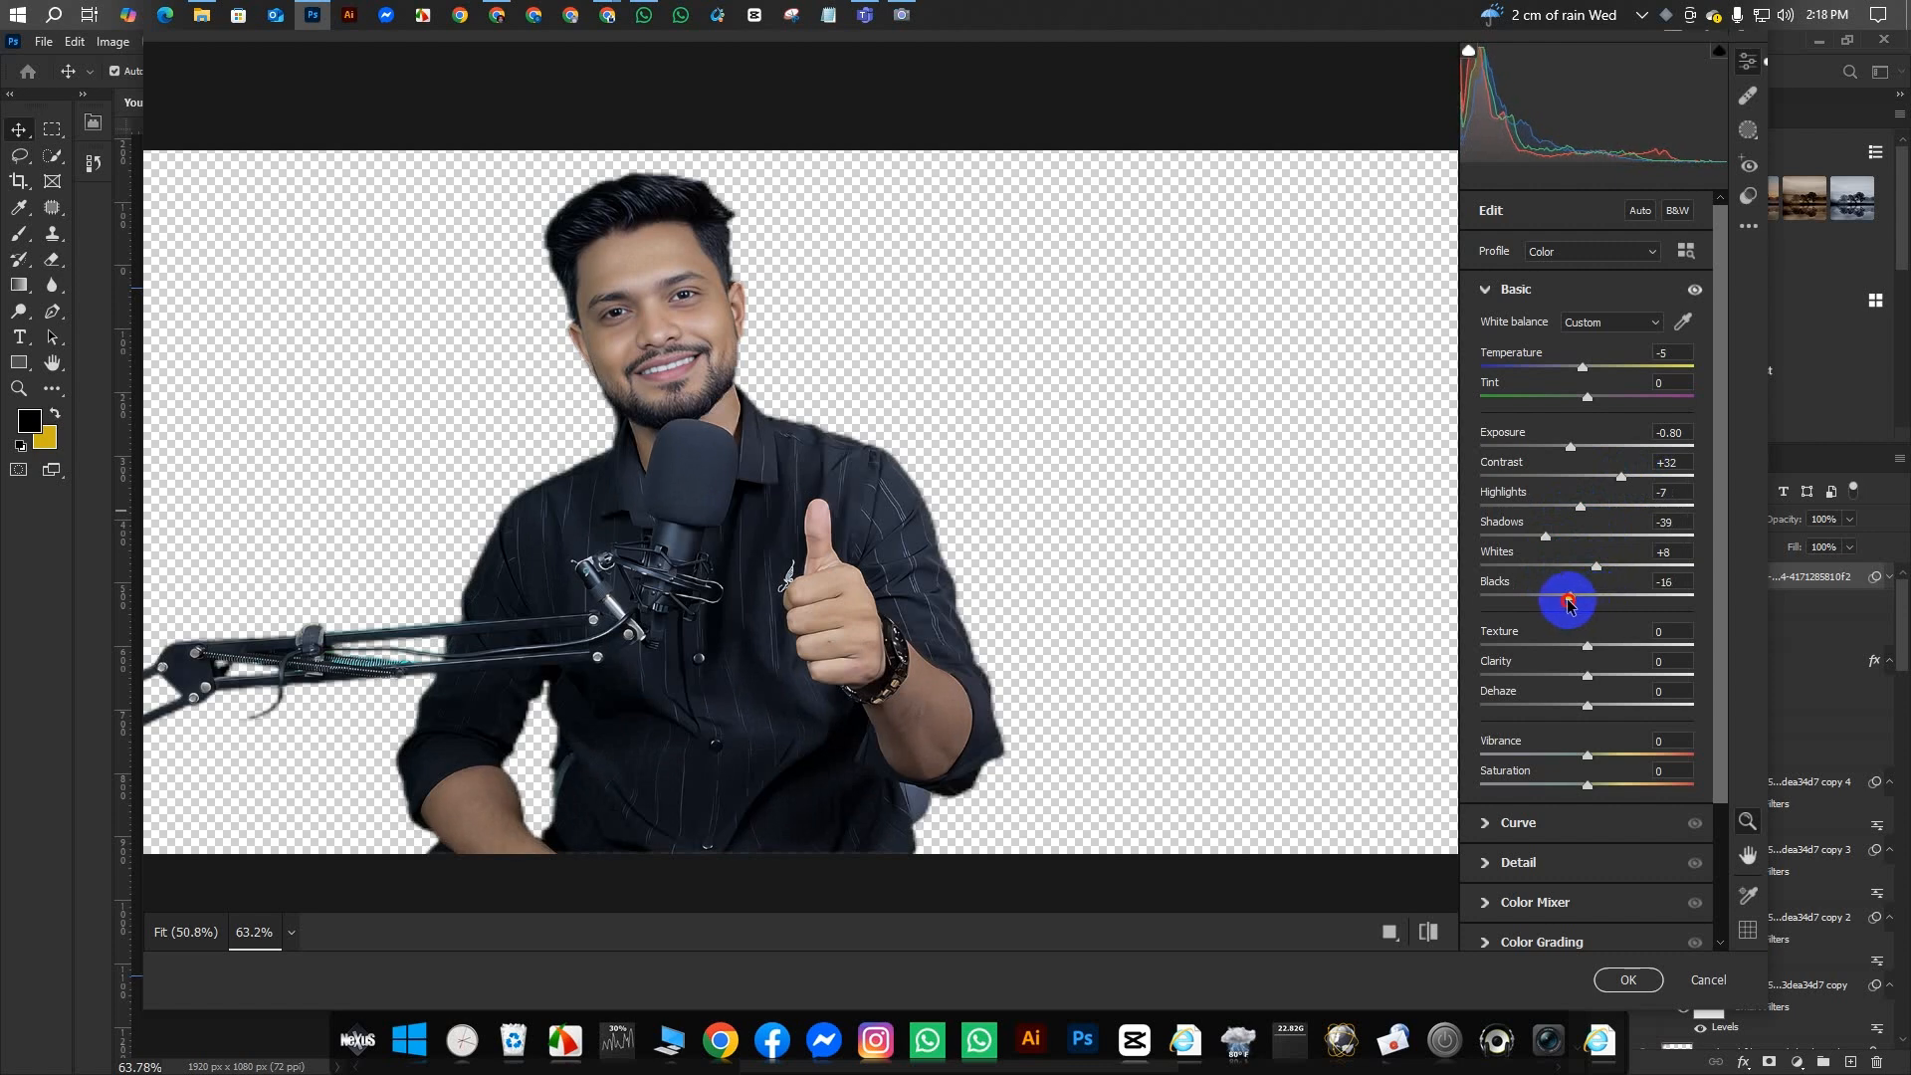
{"action": "left_click_drag", "start_coordinate": [1592, 597], "coordinate": [1605, 677]}
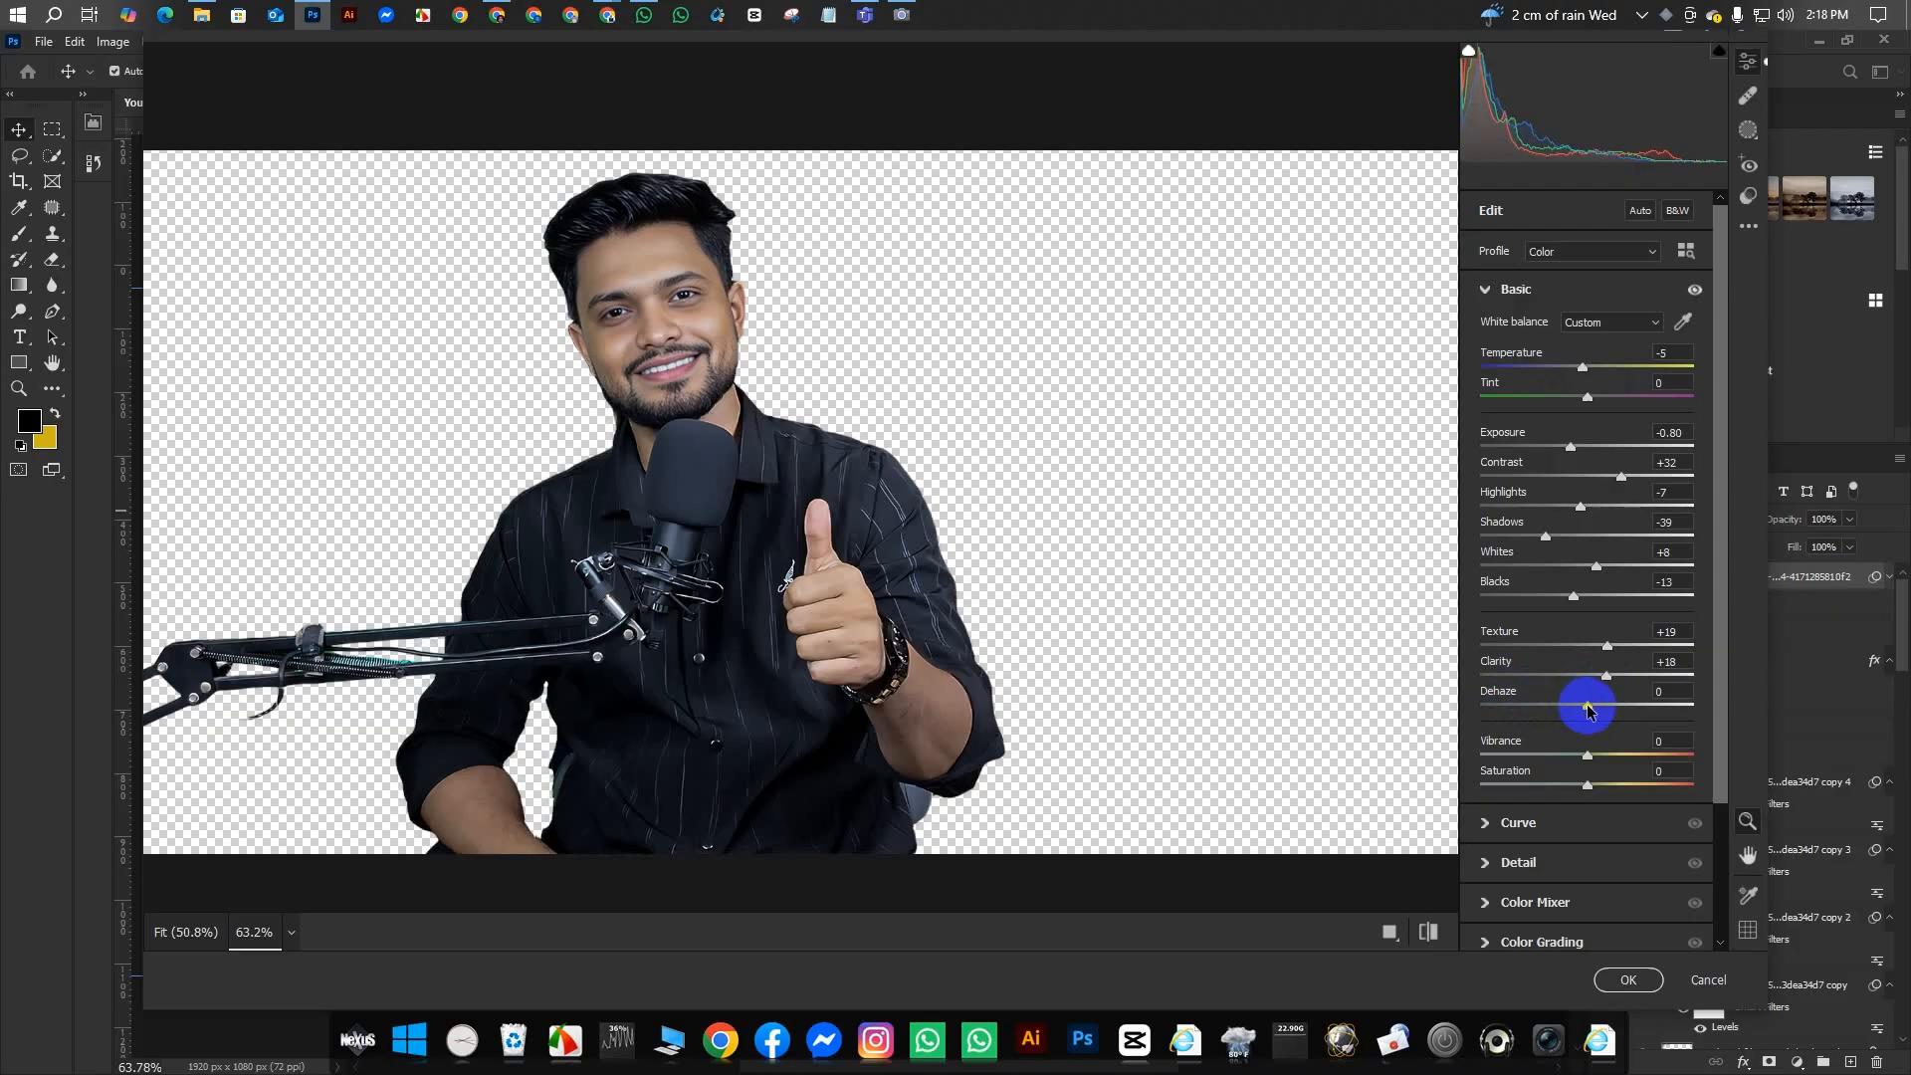
{"action": "left_click_drag", "start_coordinate": [1589, 708], "coordinate": [1581, 716]}
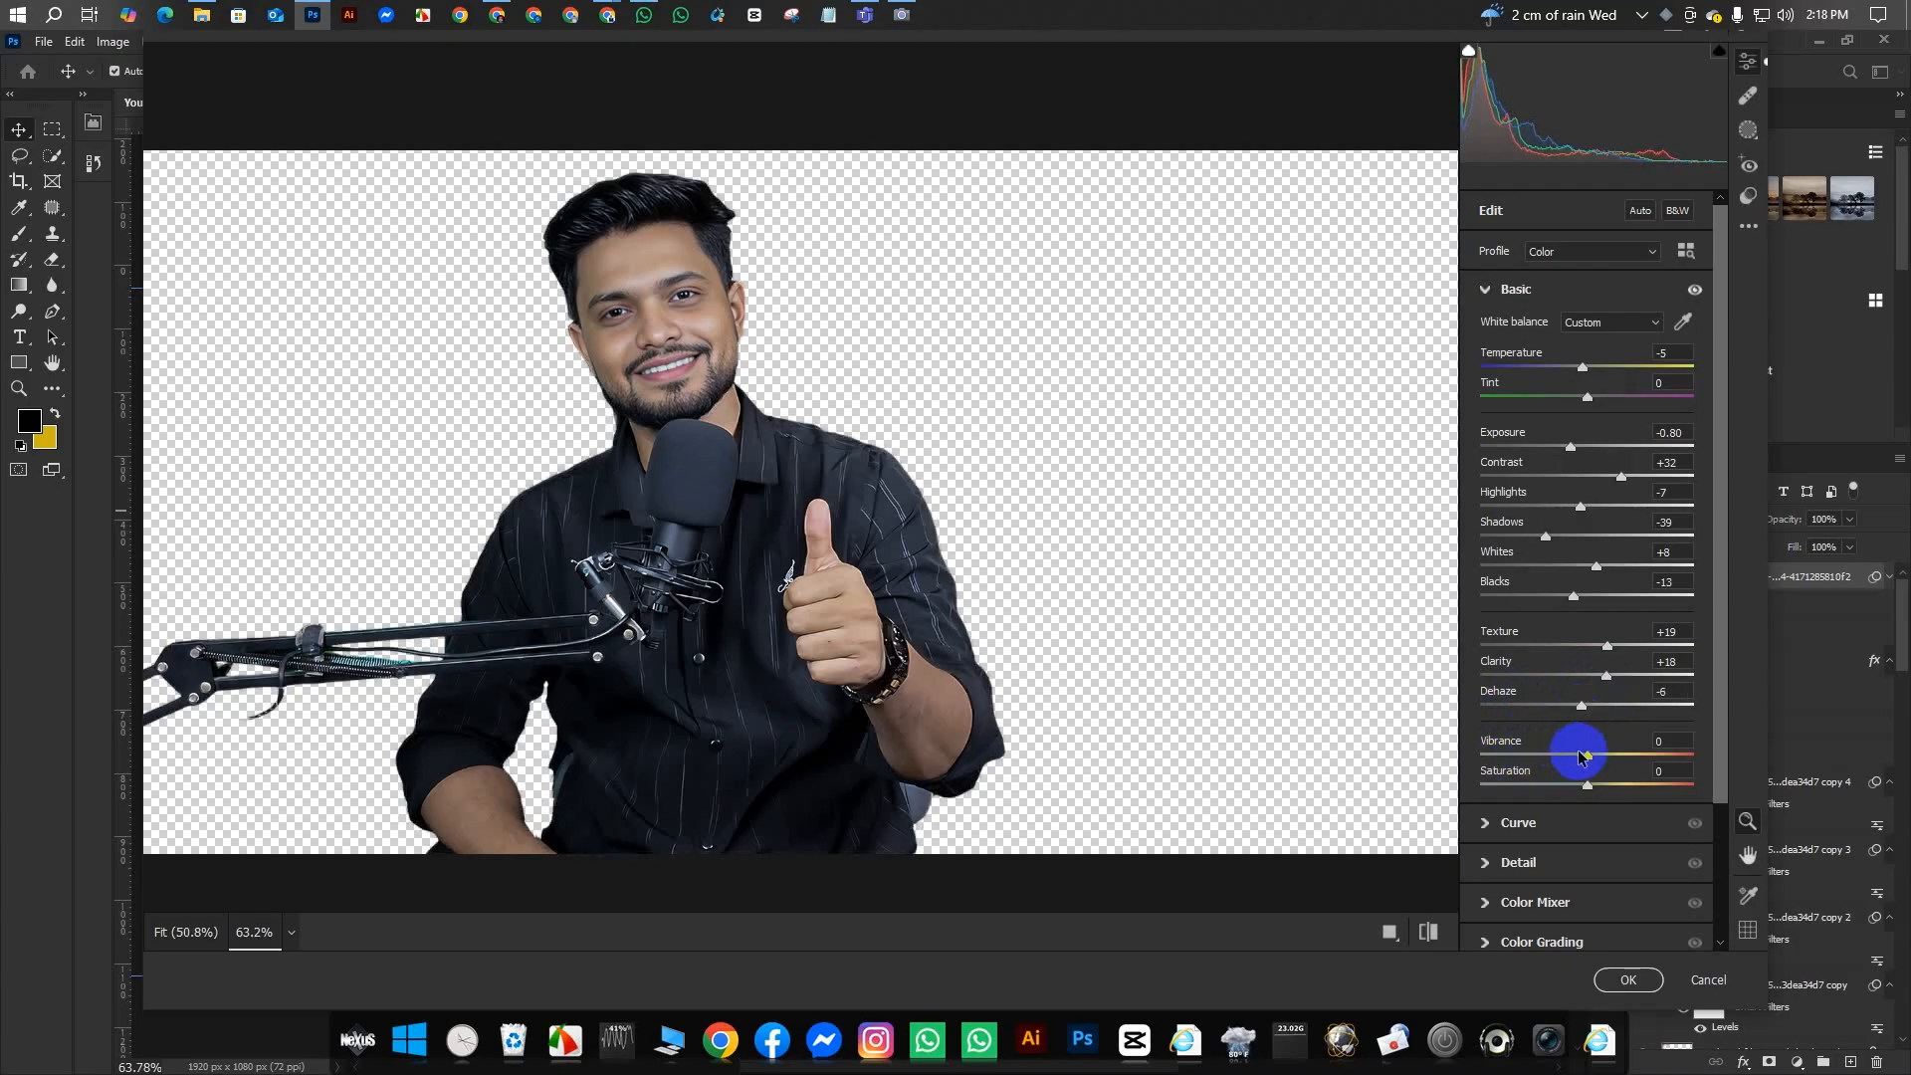
{"action": "left_click_drag", "start_coordinate": [1589, 759], "coordinate": [1596, 761]}
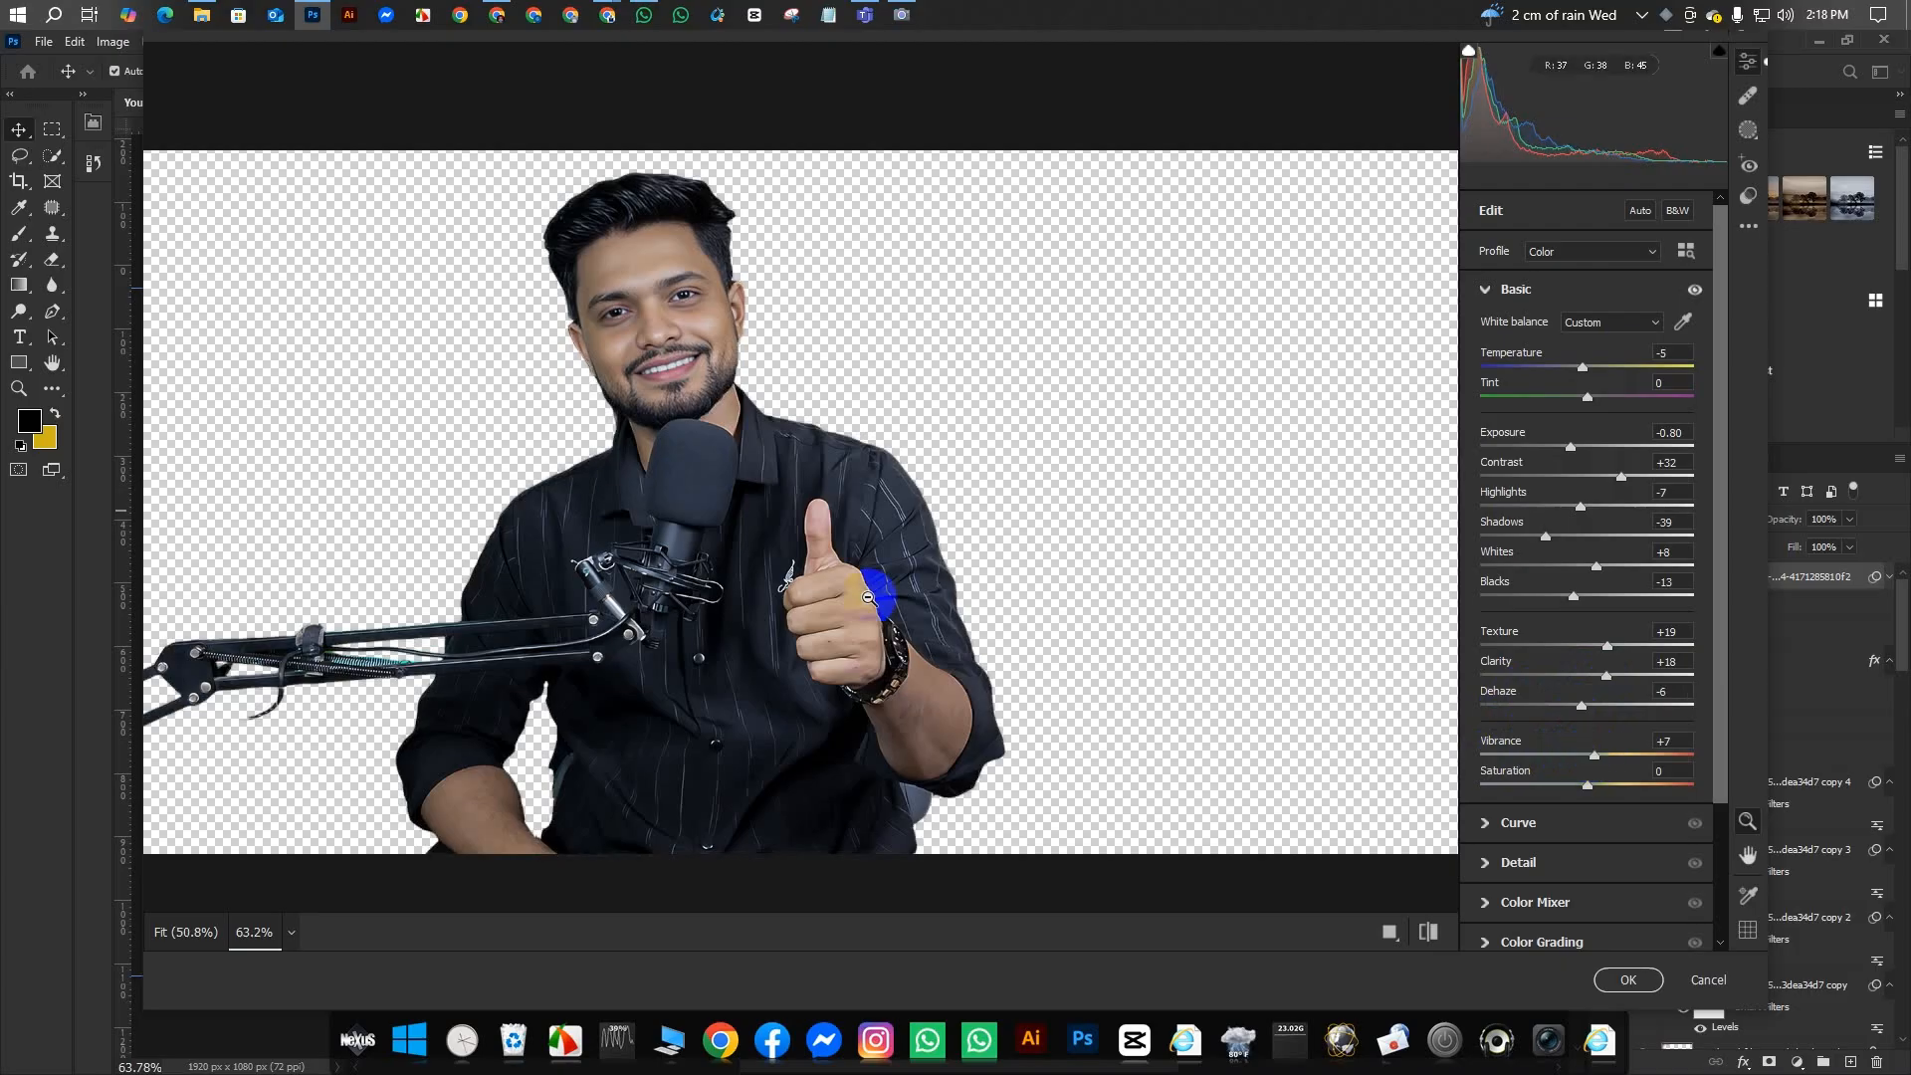
- Set the portrait's Sharpening to 55 and Noise Reduction to 30
{"action": "left_click_drag", "start_coordinate": [652, 320], "coordinate": [776, 409]}
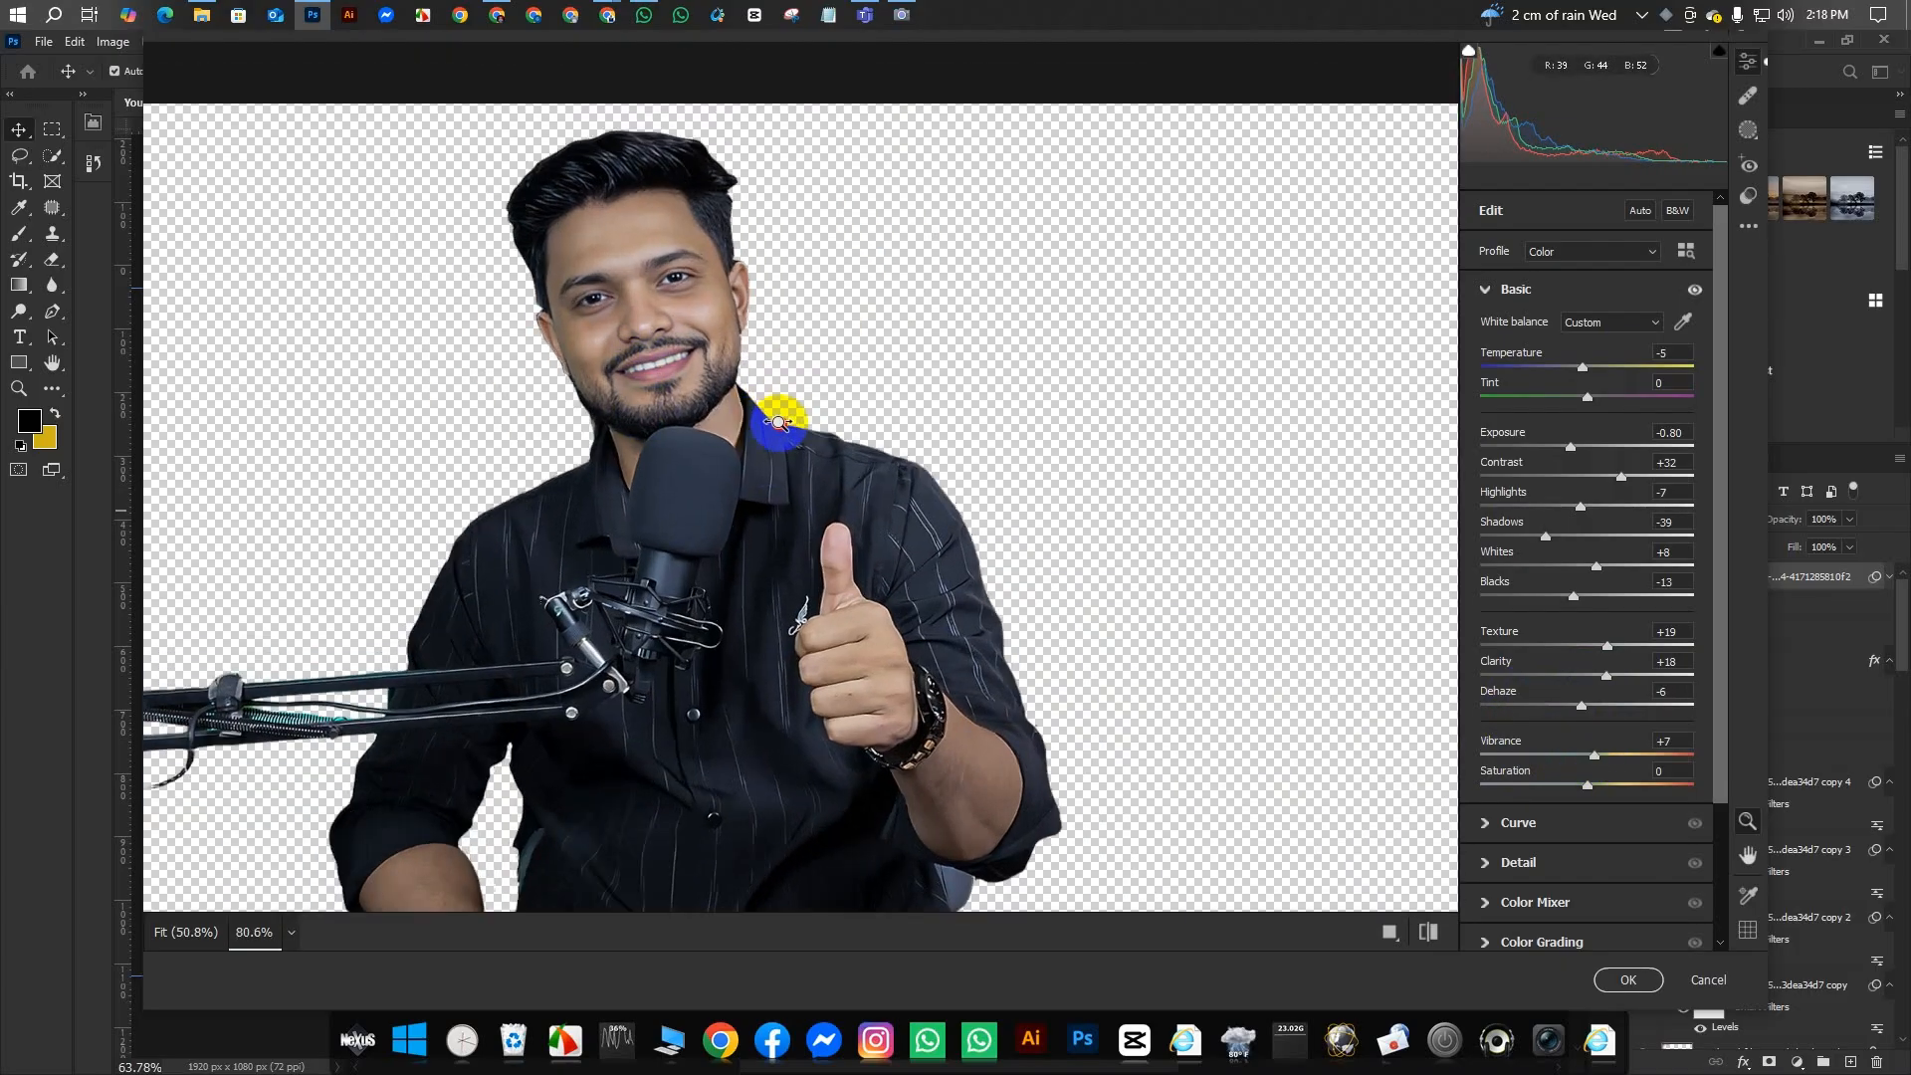
{"action": "left_click", "coordinate": [1503, 250]}
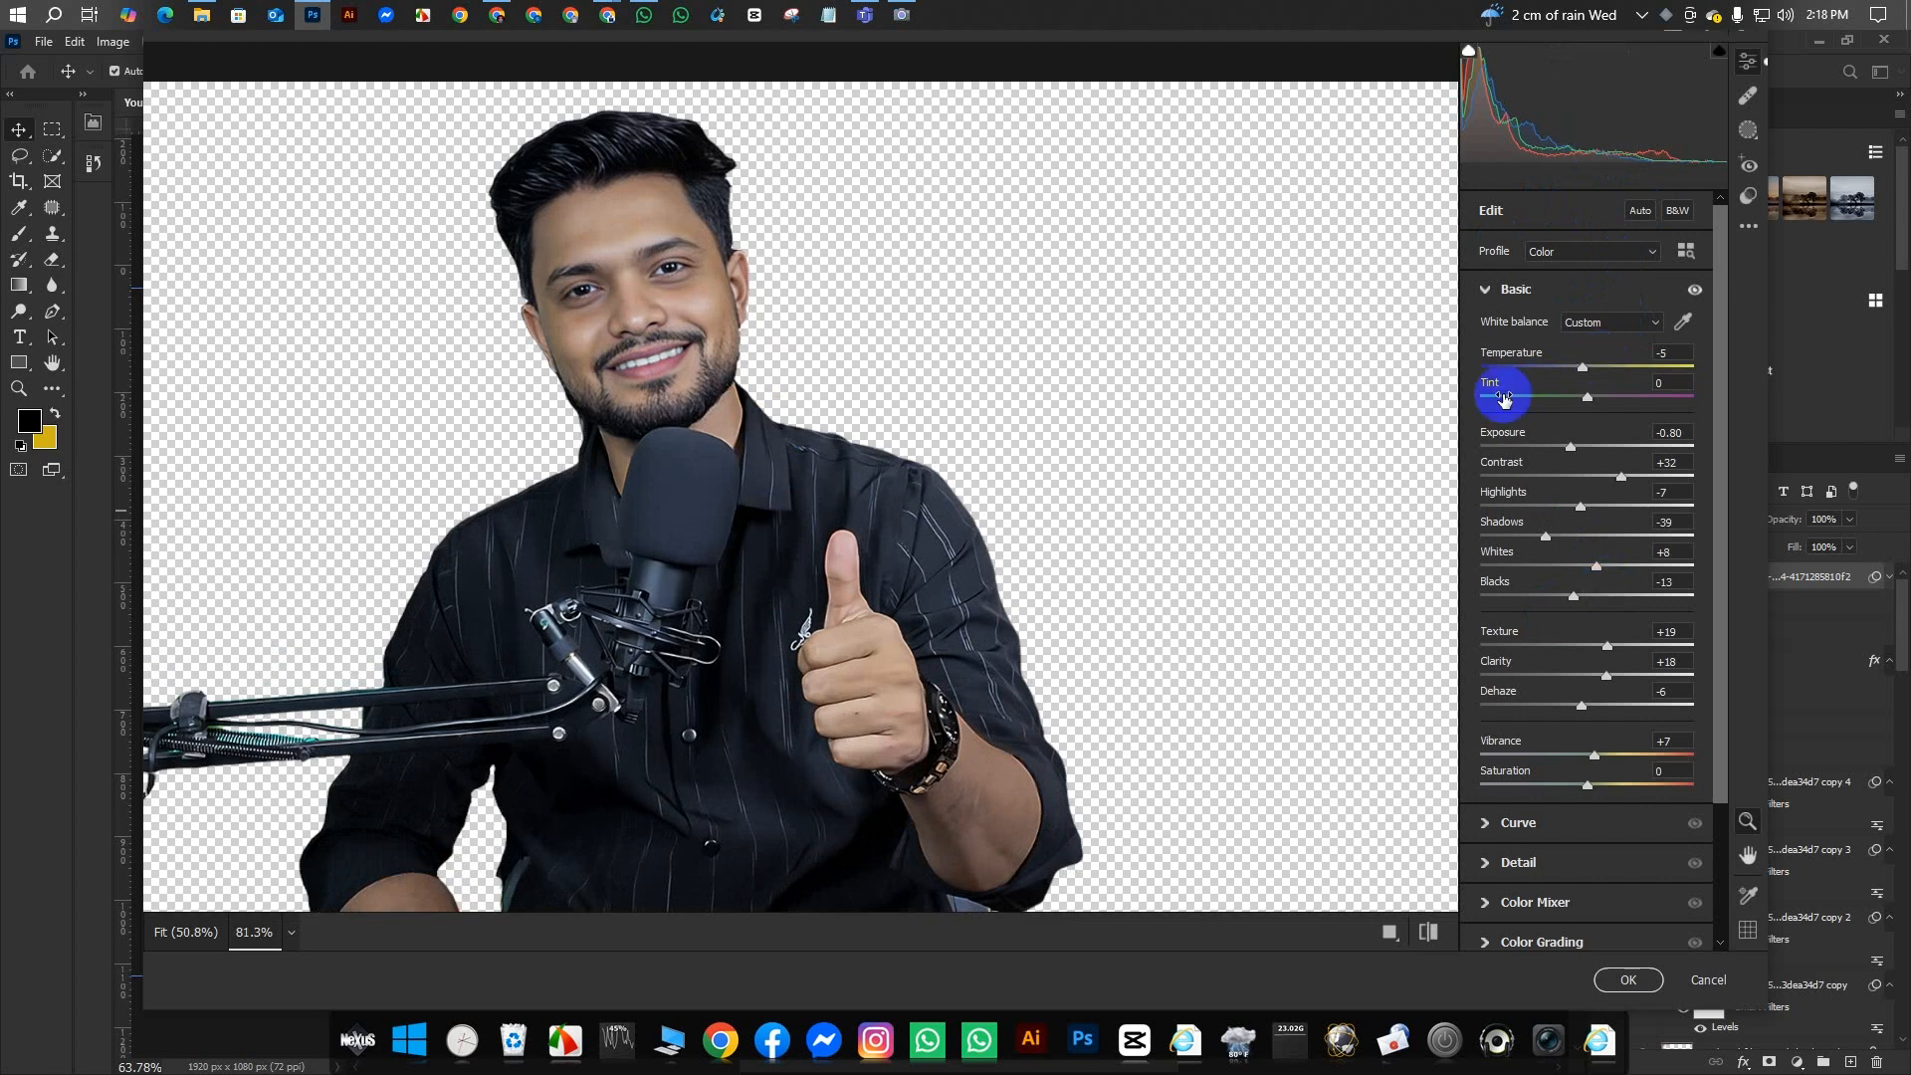
{"action": "left_click", "coordinate": [1487, 864]}
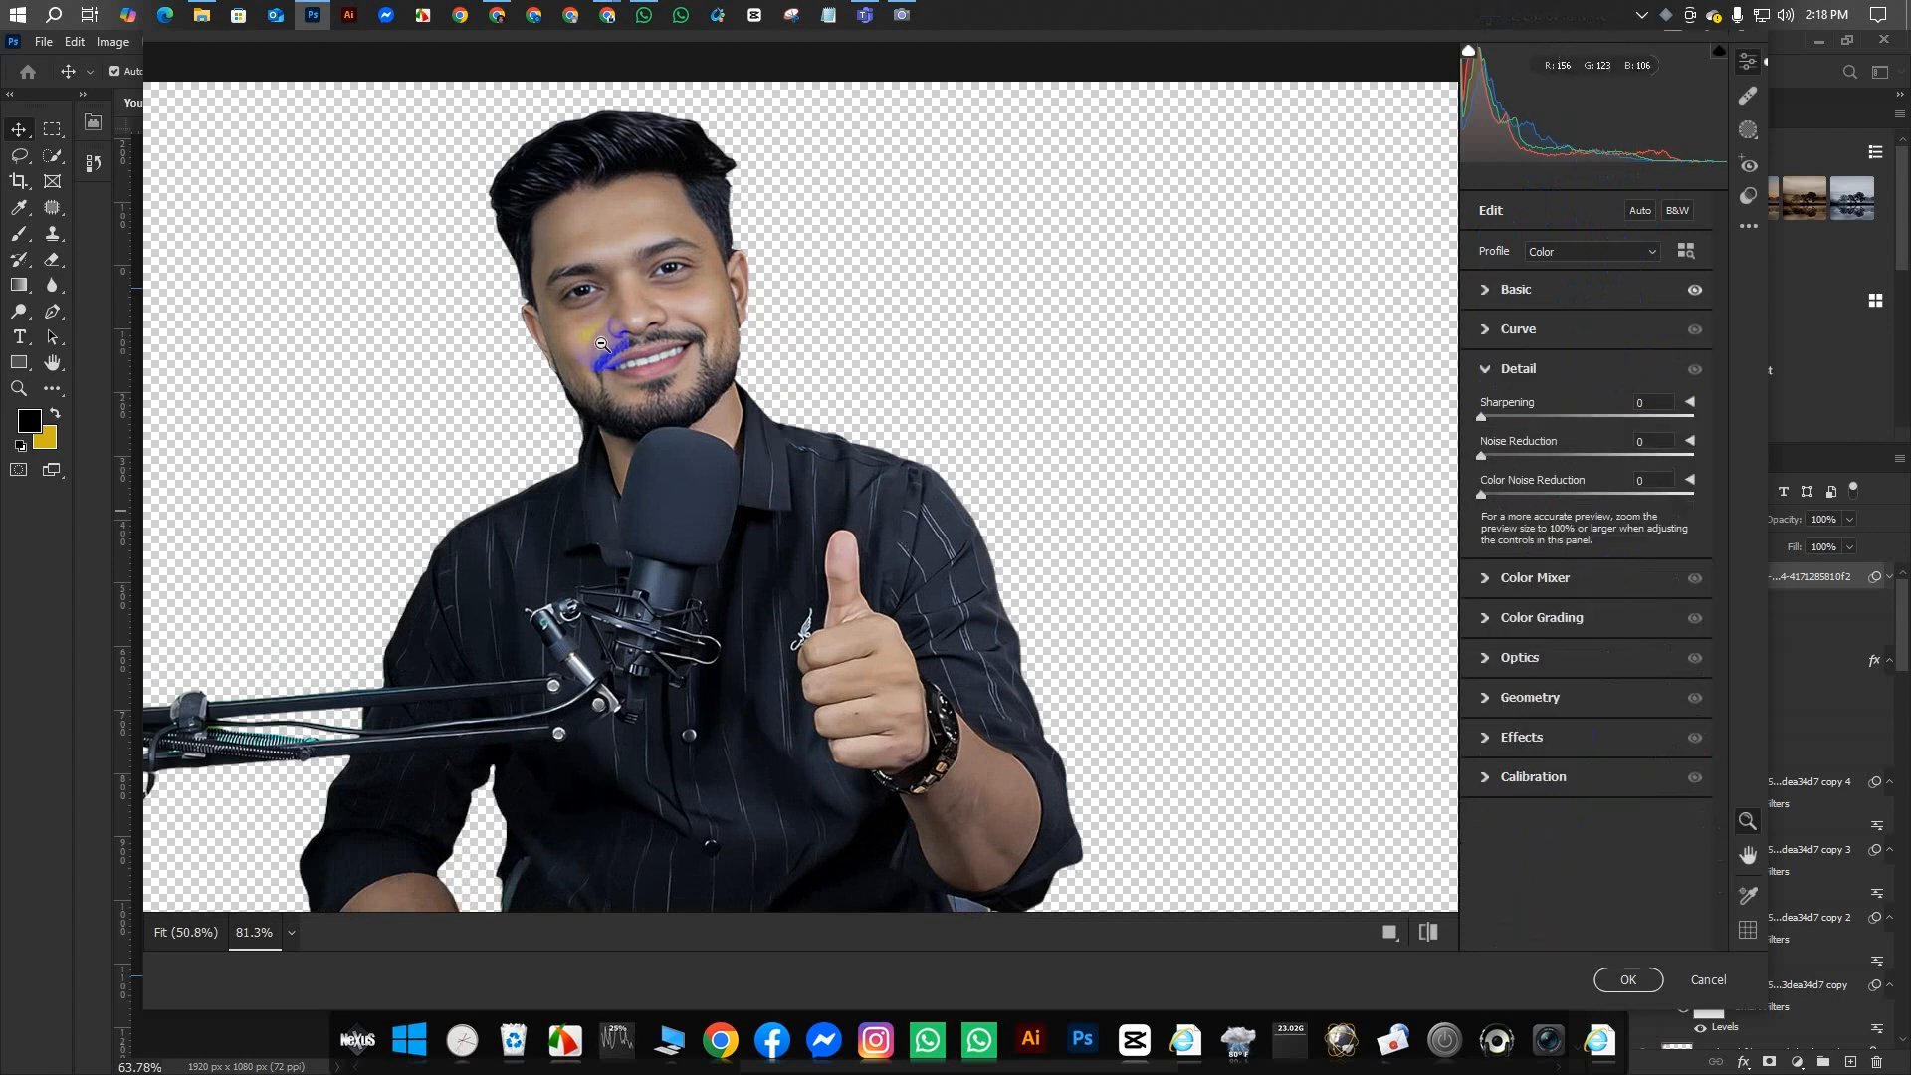
{"action": "left_click_drag", "start_coordinate": [640, 362], "coordinate": [634, 341]}
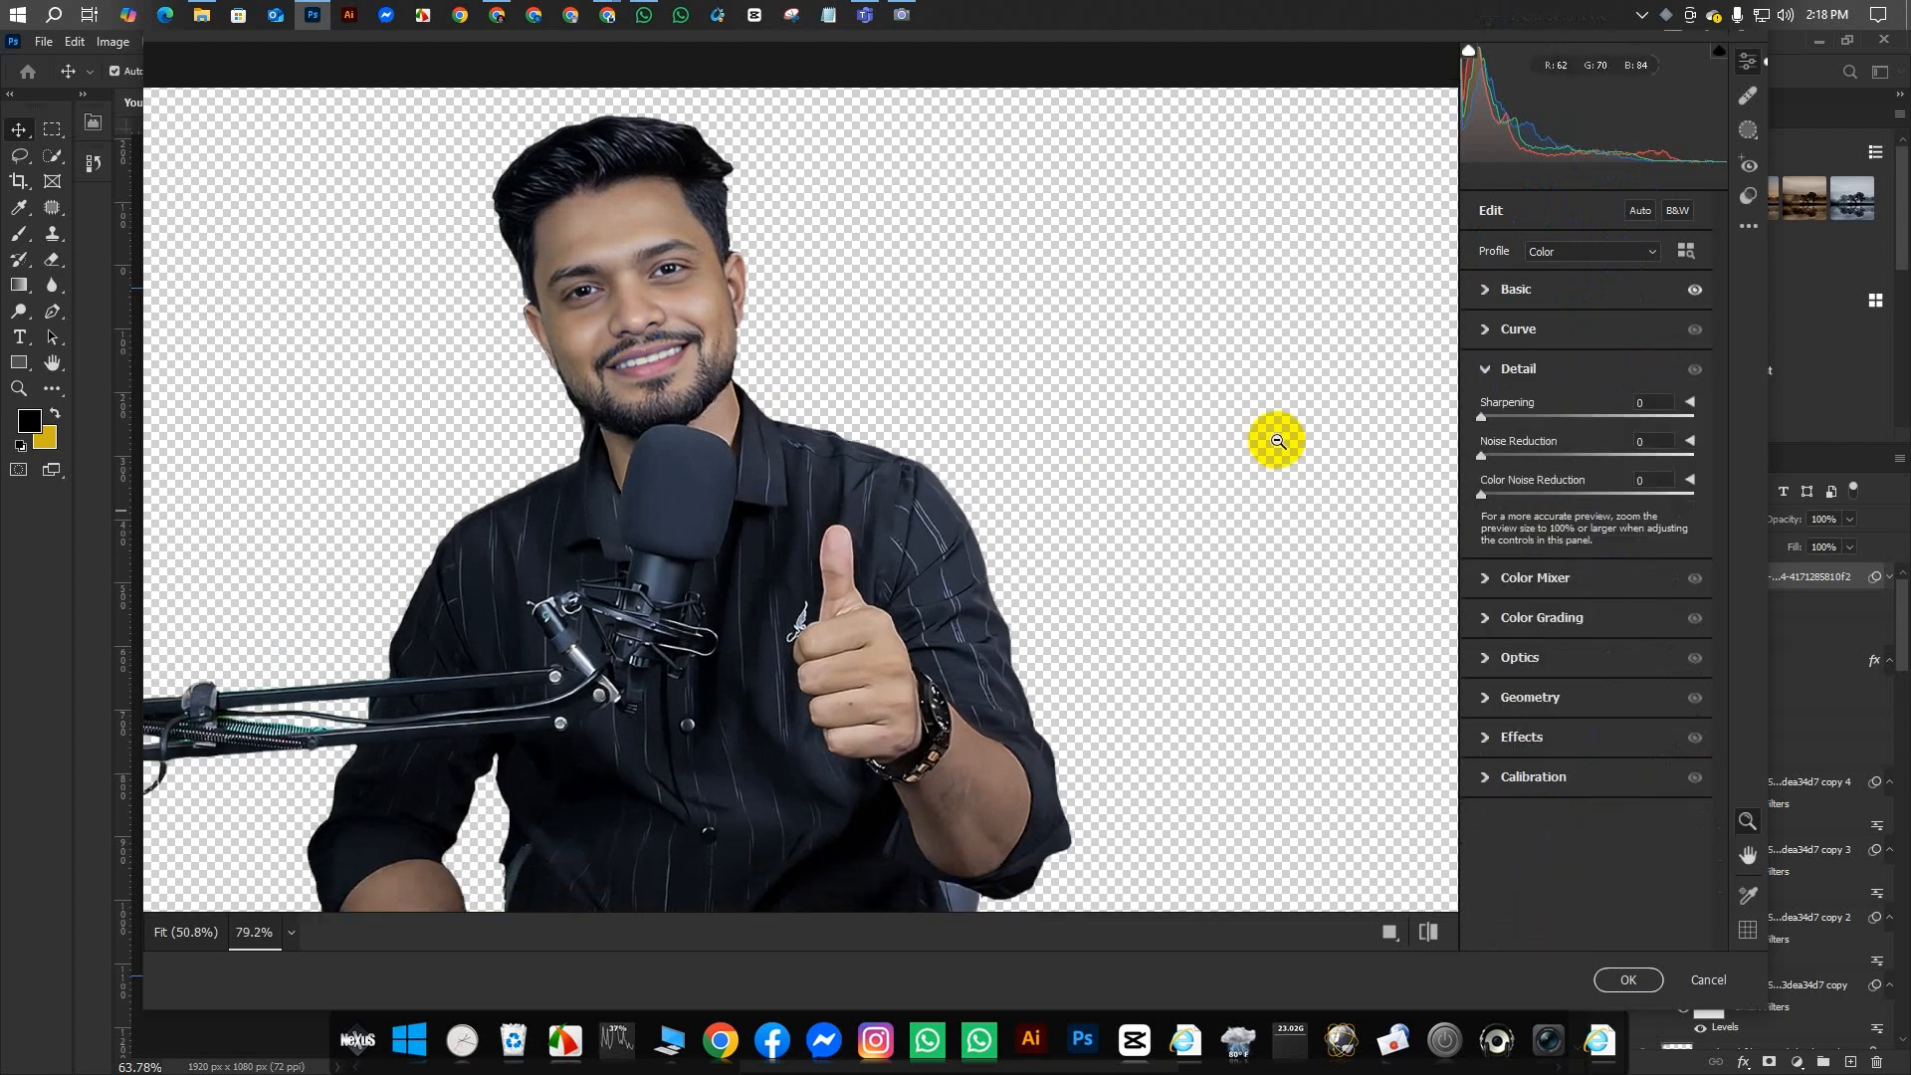
{"action": "left_click_drag", "start_coordinate": [1481, 419], "coordinate": [1550, 418]}
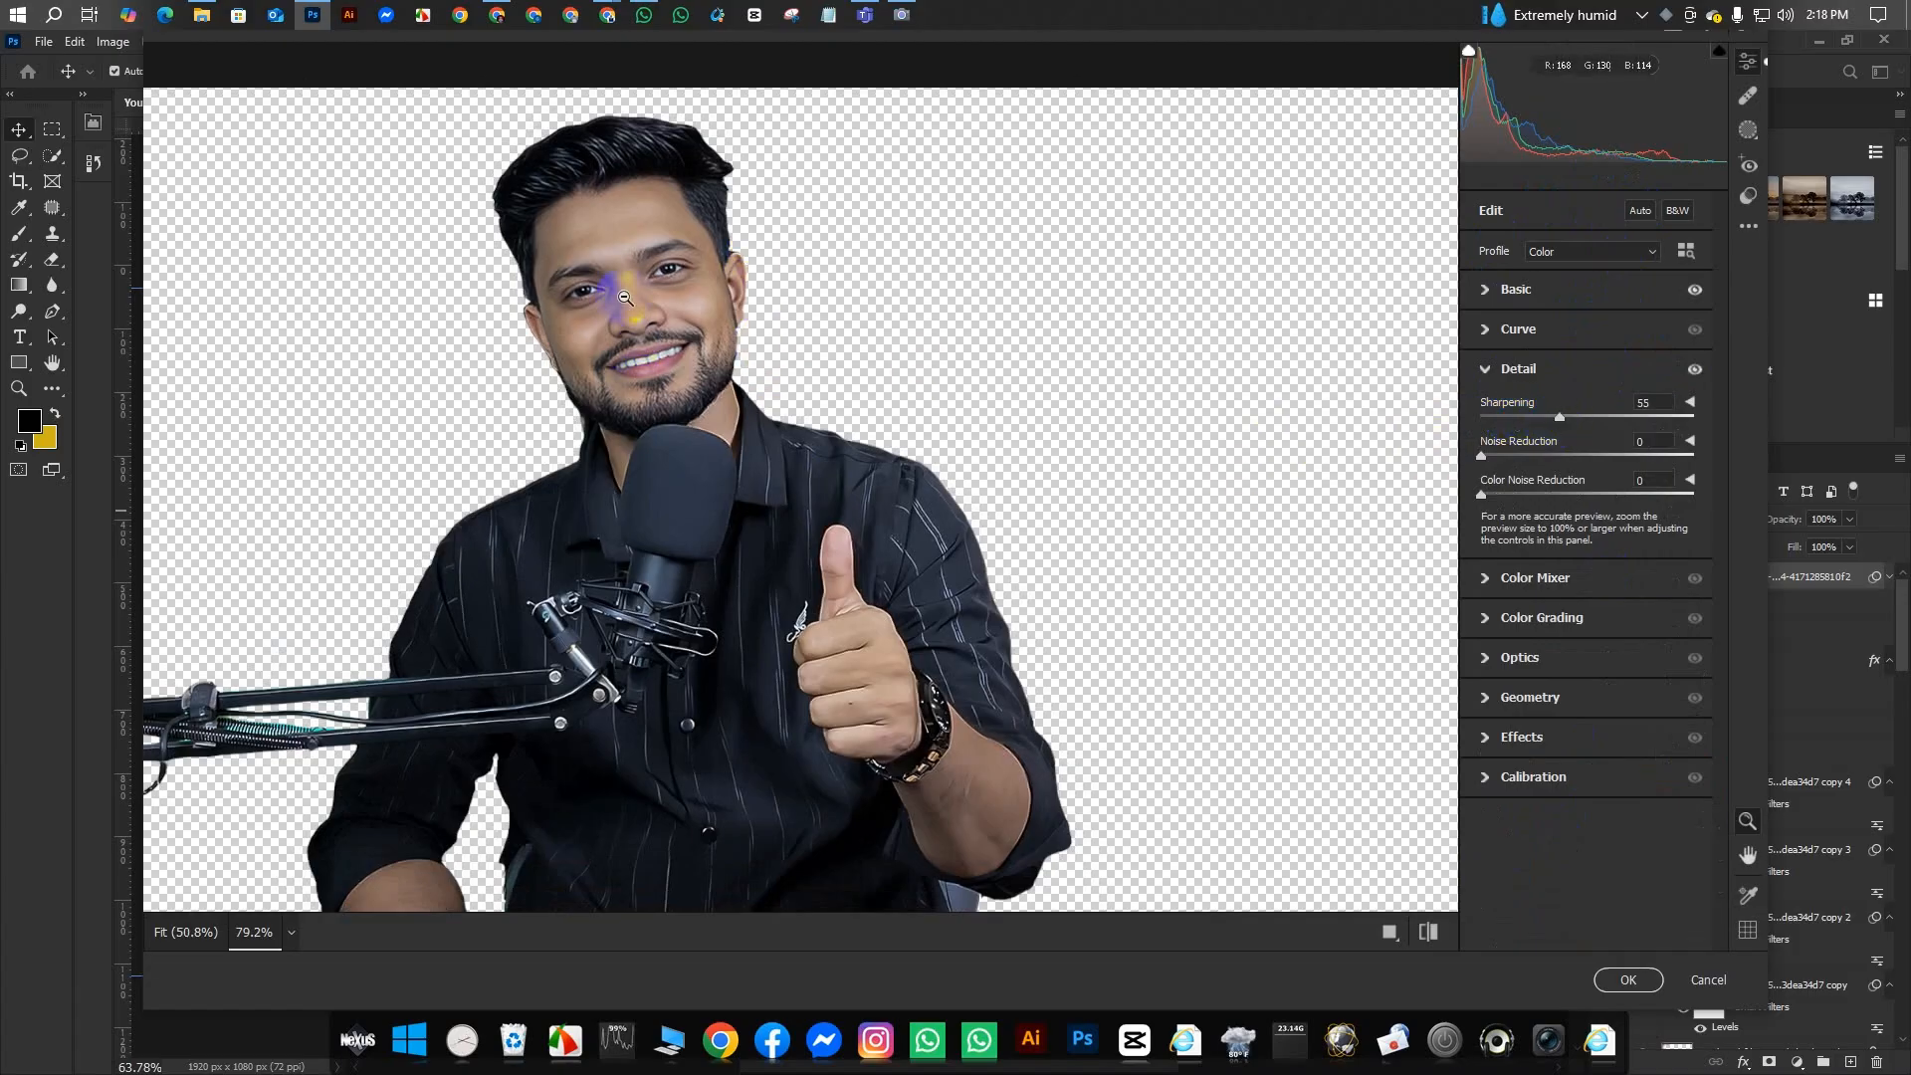
{"action": "mouse_move", "coordinate": [637, 328]}
{"action": "left_mouse_down"}
{"action": "mouse_move", "coordinate": [726, 320]}
{"action": "mouse_move", "coordinate": [647, 339]}
{"action": "left_mouse_up"}
{"action": "left_click_drag", "start_coordinate": [1481, 455], "coordinate": [1481, 457]}
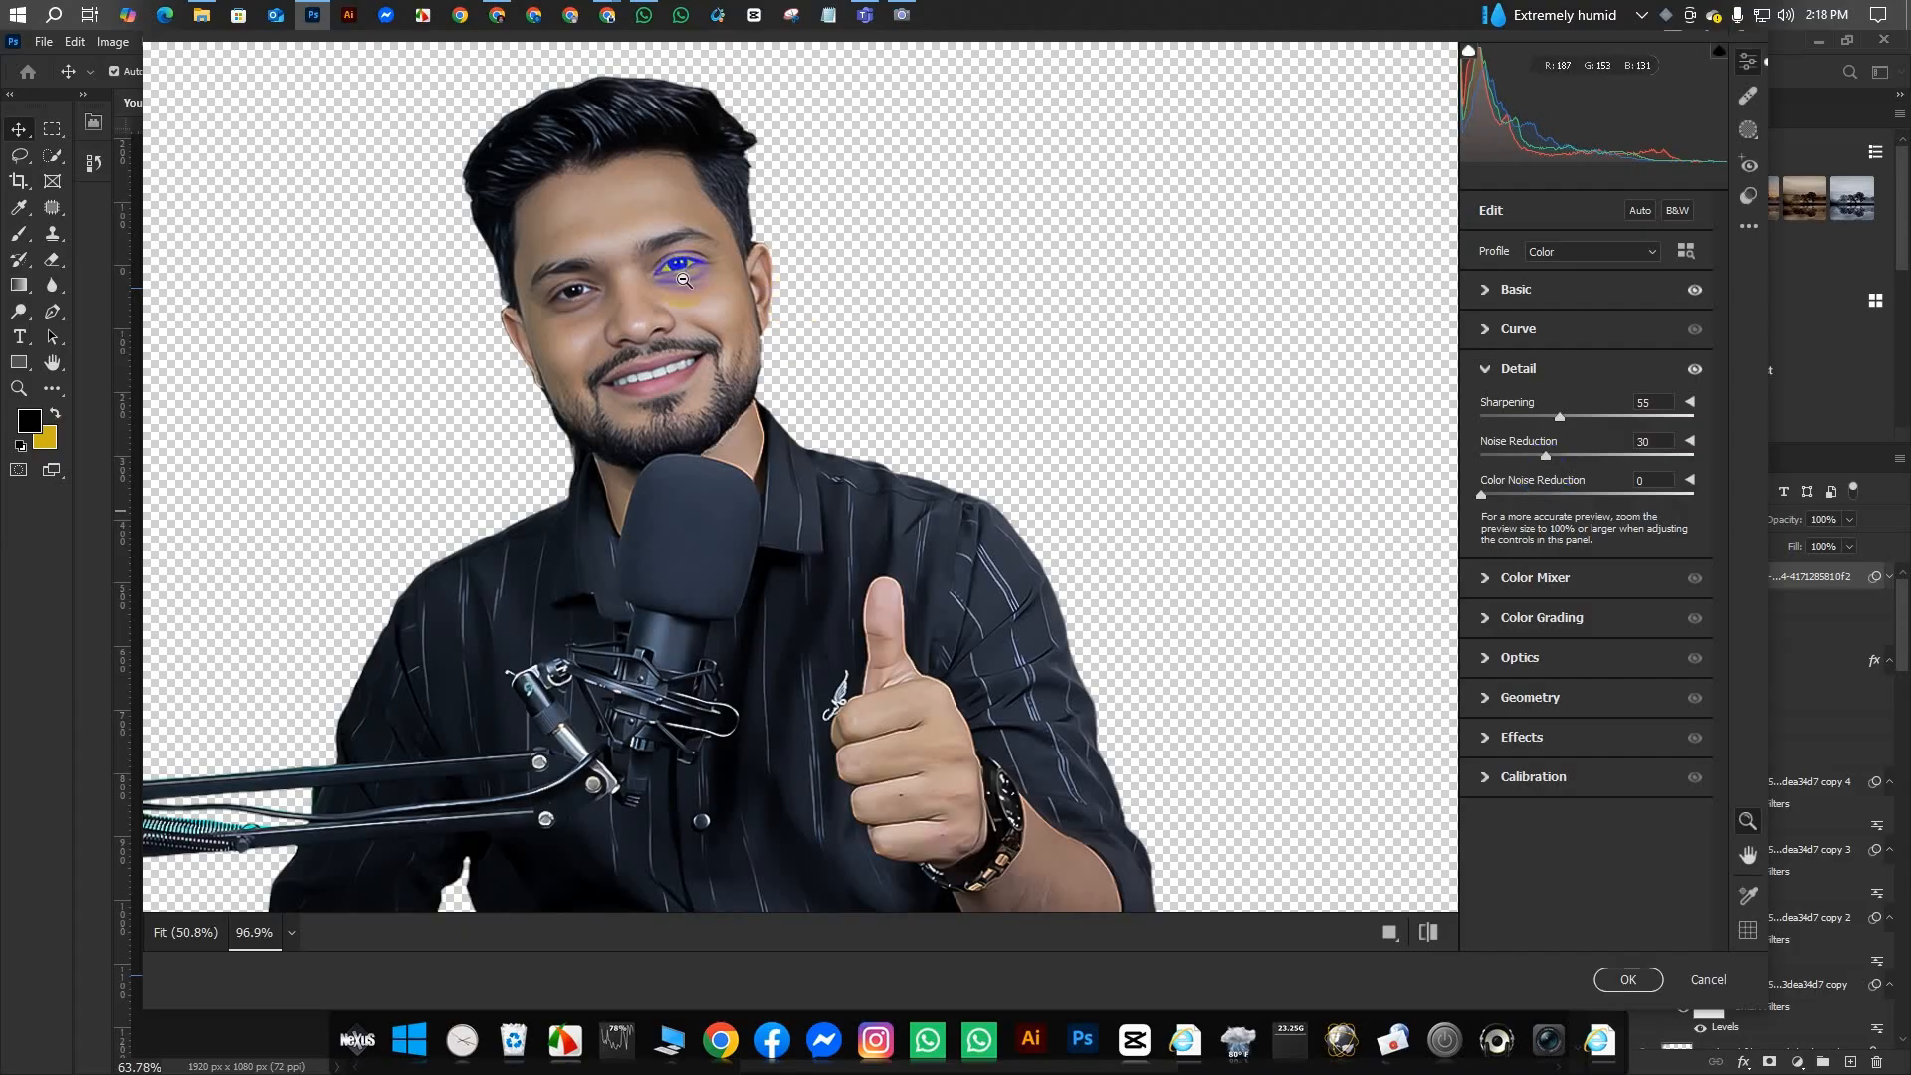
{"action": "left_click_drag", "start_coordinate": [634, 263], "coordinate": [555, 269]}
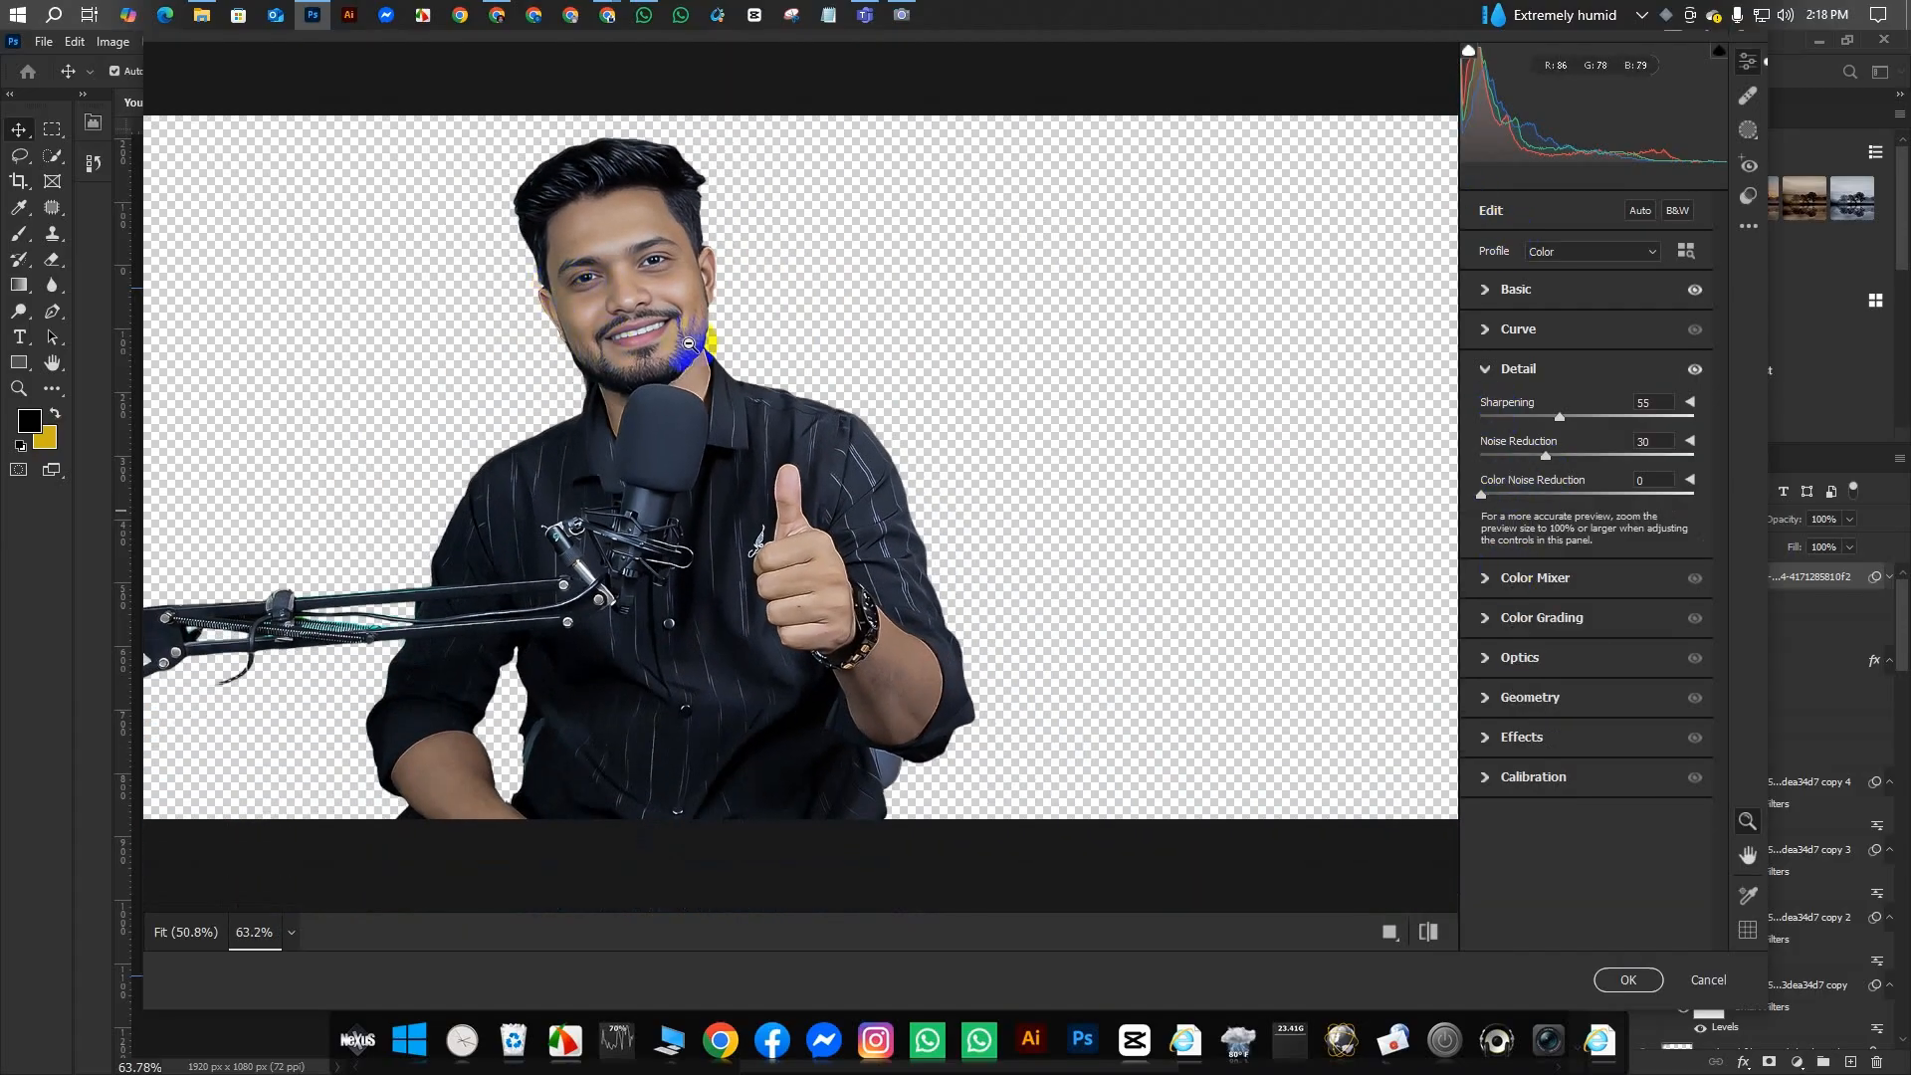
{"action": "left_click_drag", "start_coordinate": [684, 346], "coordinate": [662, 346]}
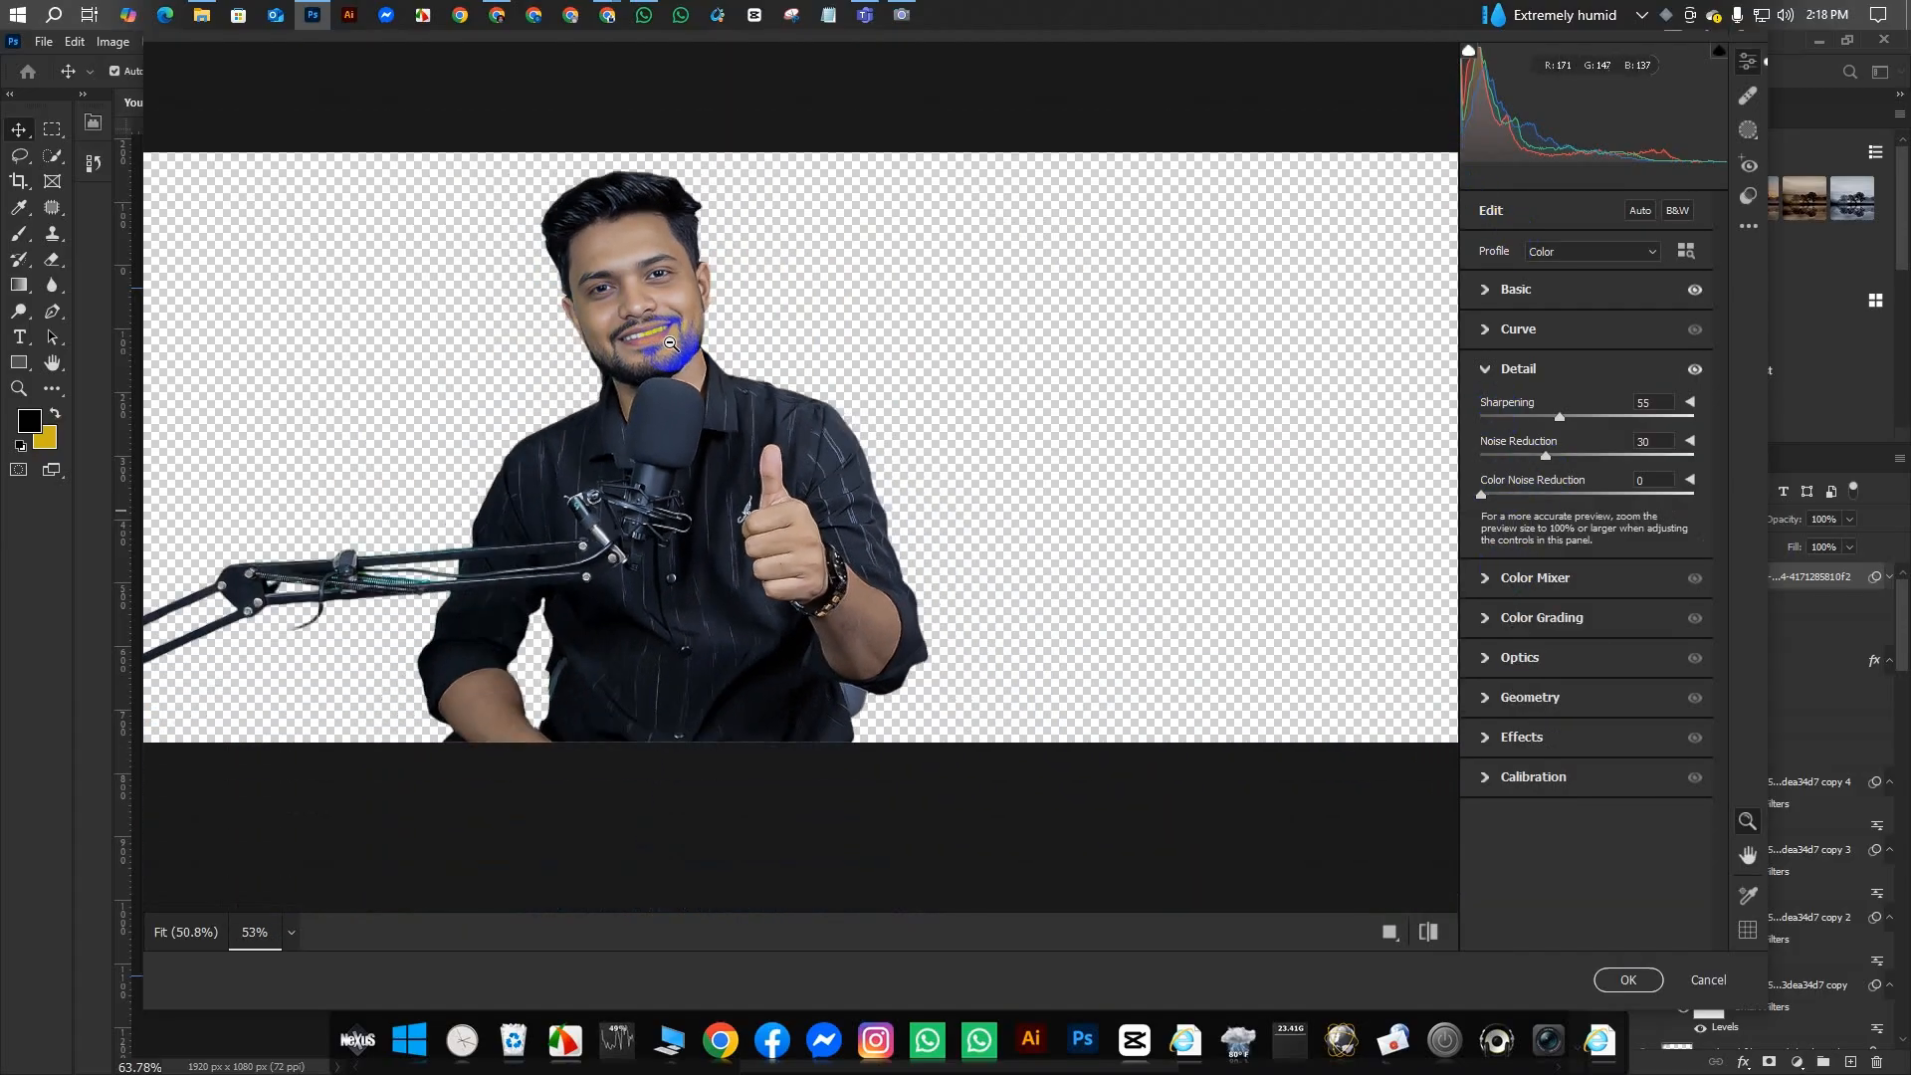
- Set the portrait's Exposure to -0.75, Vibrance to +14 and Clarity to +8, and apply the Camera Raw Filter
{"action": "left_click", "coordinate": [1483, 289]}
{"action": "left_click_drag", "start_coordinate": [655, 315], "coordinate": [713, 332]}
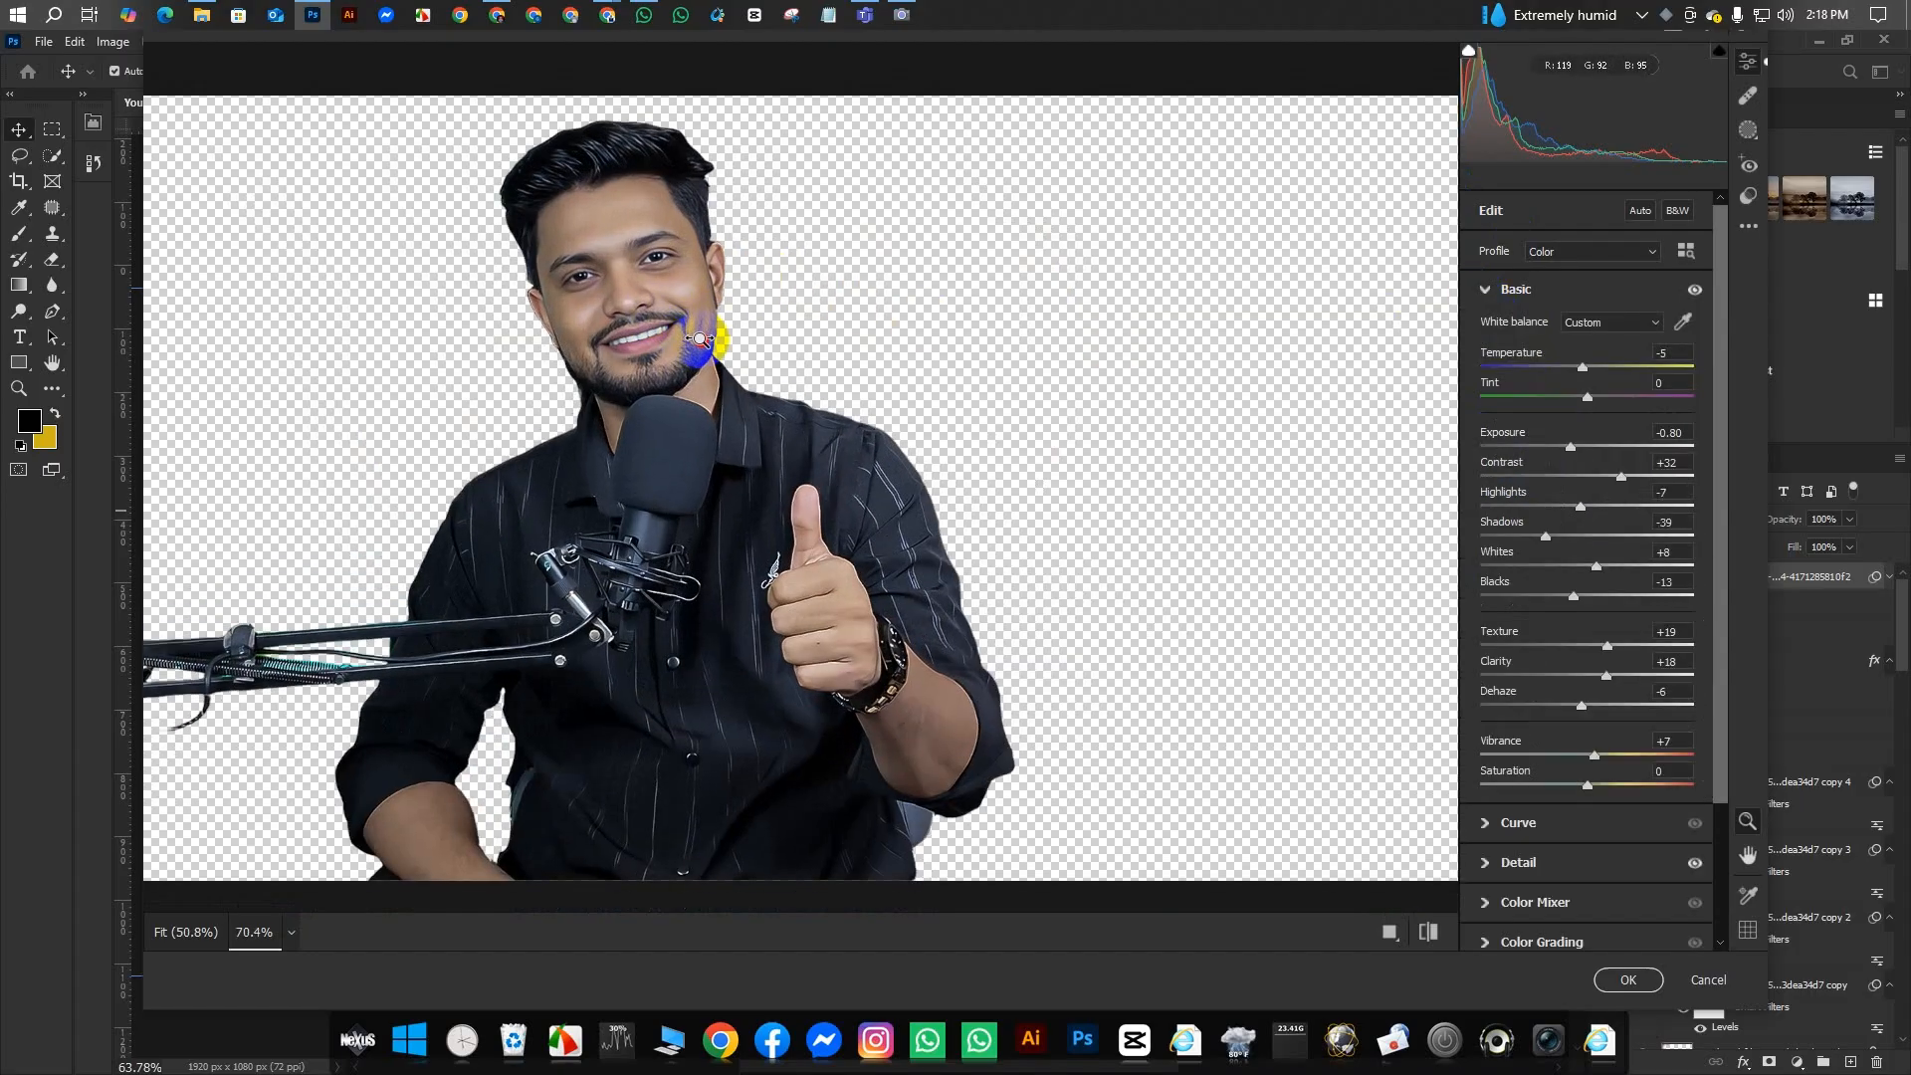
{"action": "left_click_drag", "start_coordinate": [1573, 446], "coordinate": [1577, 450]}
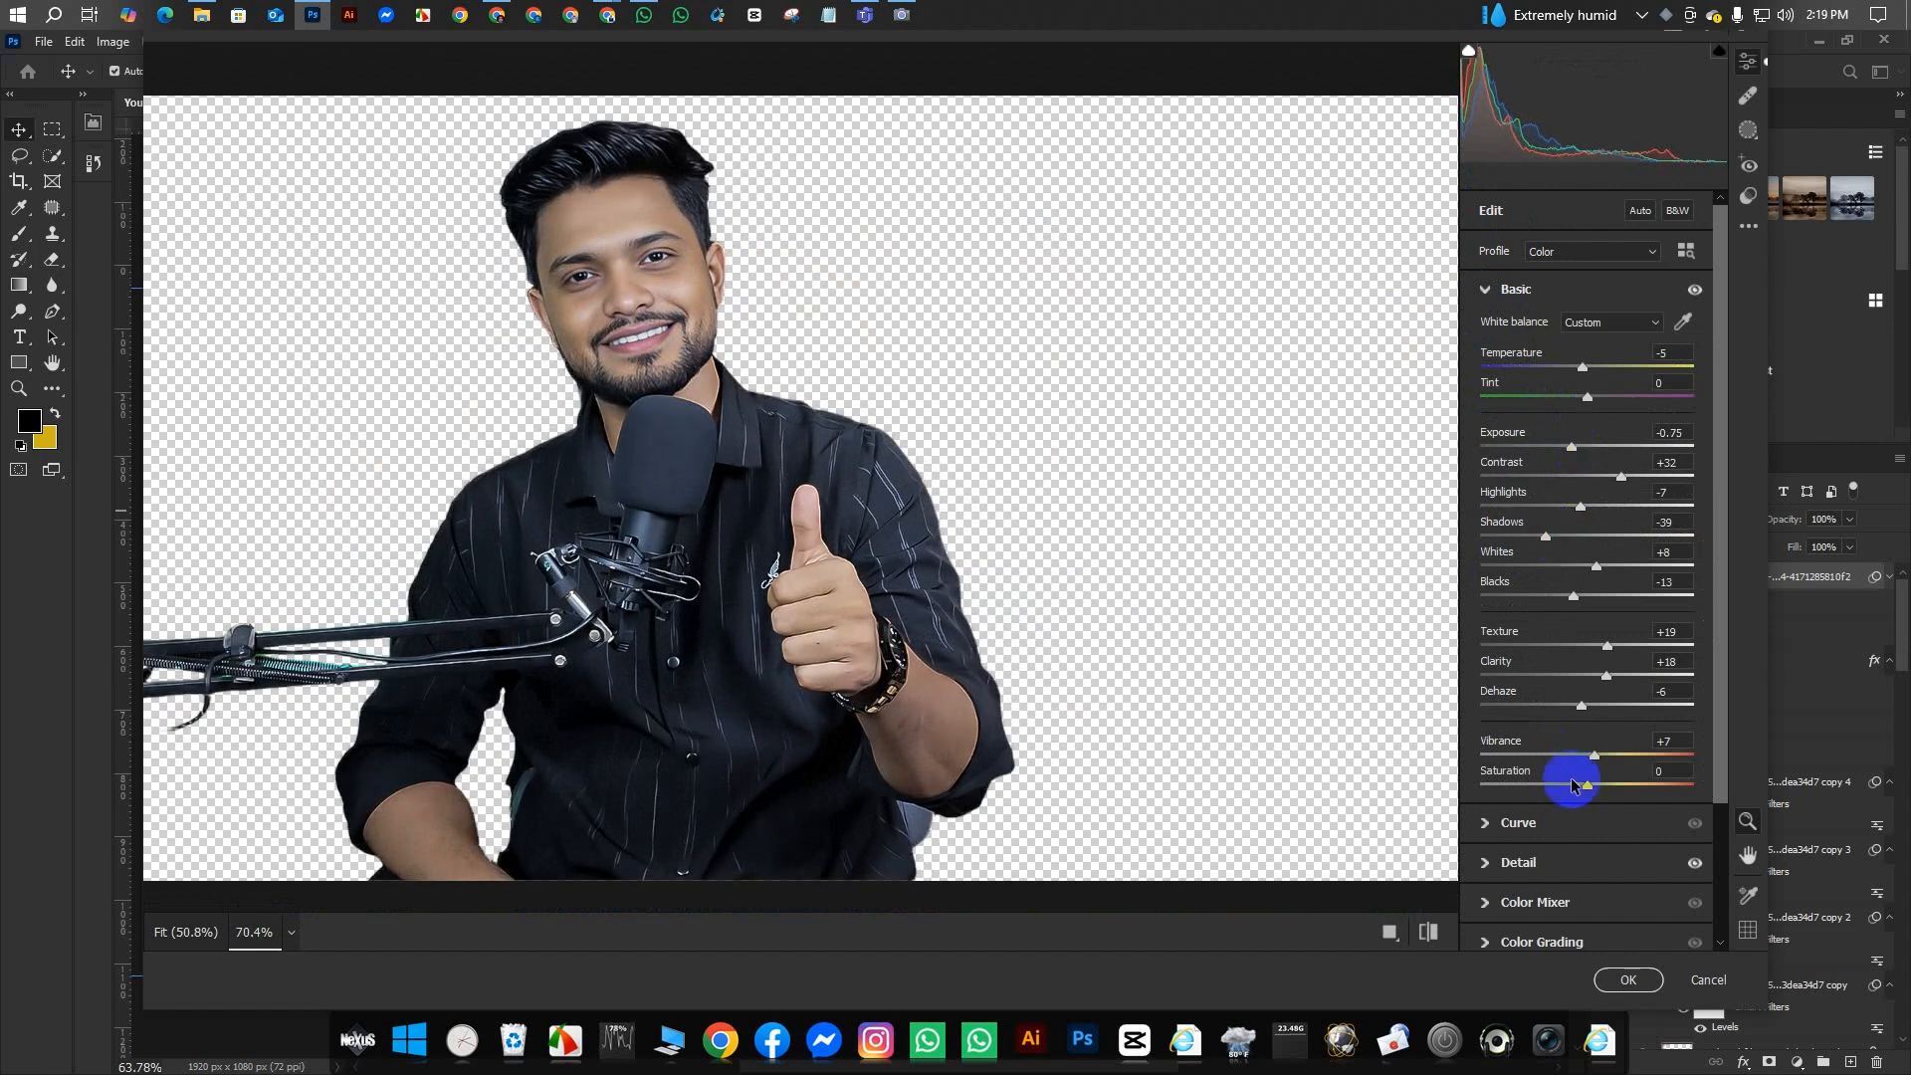
{"action": "left_click_drag", "start_coordinate": [1596, 760], "coordinate": [1606, 764]}
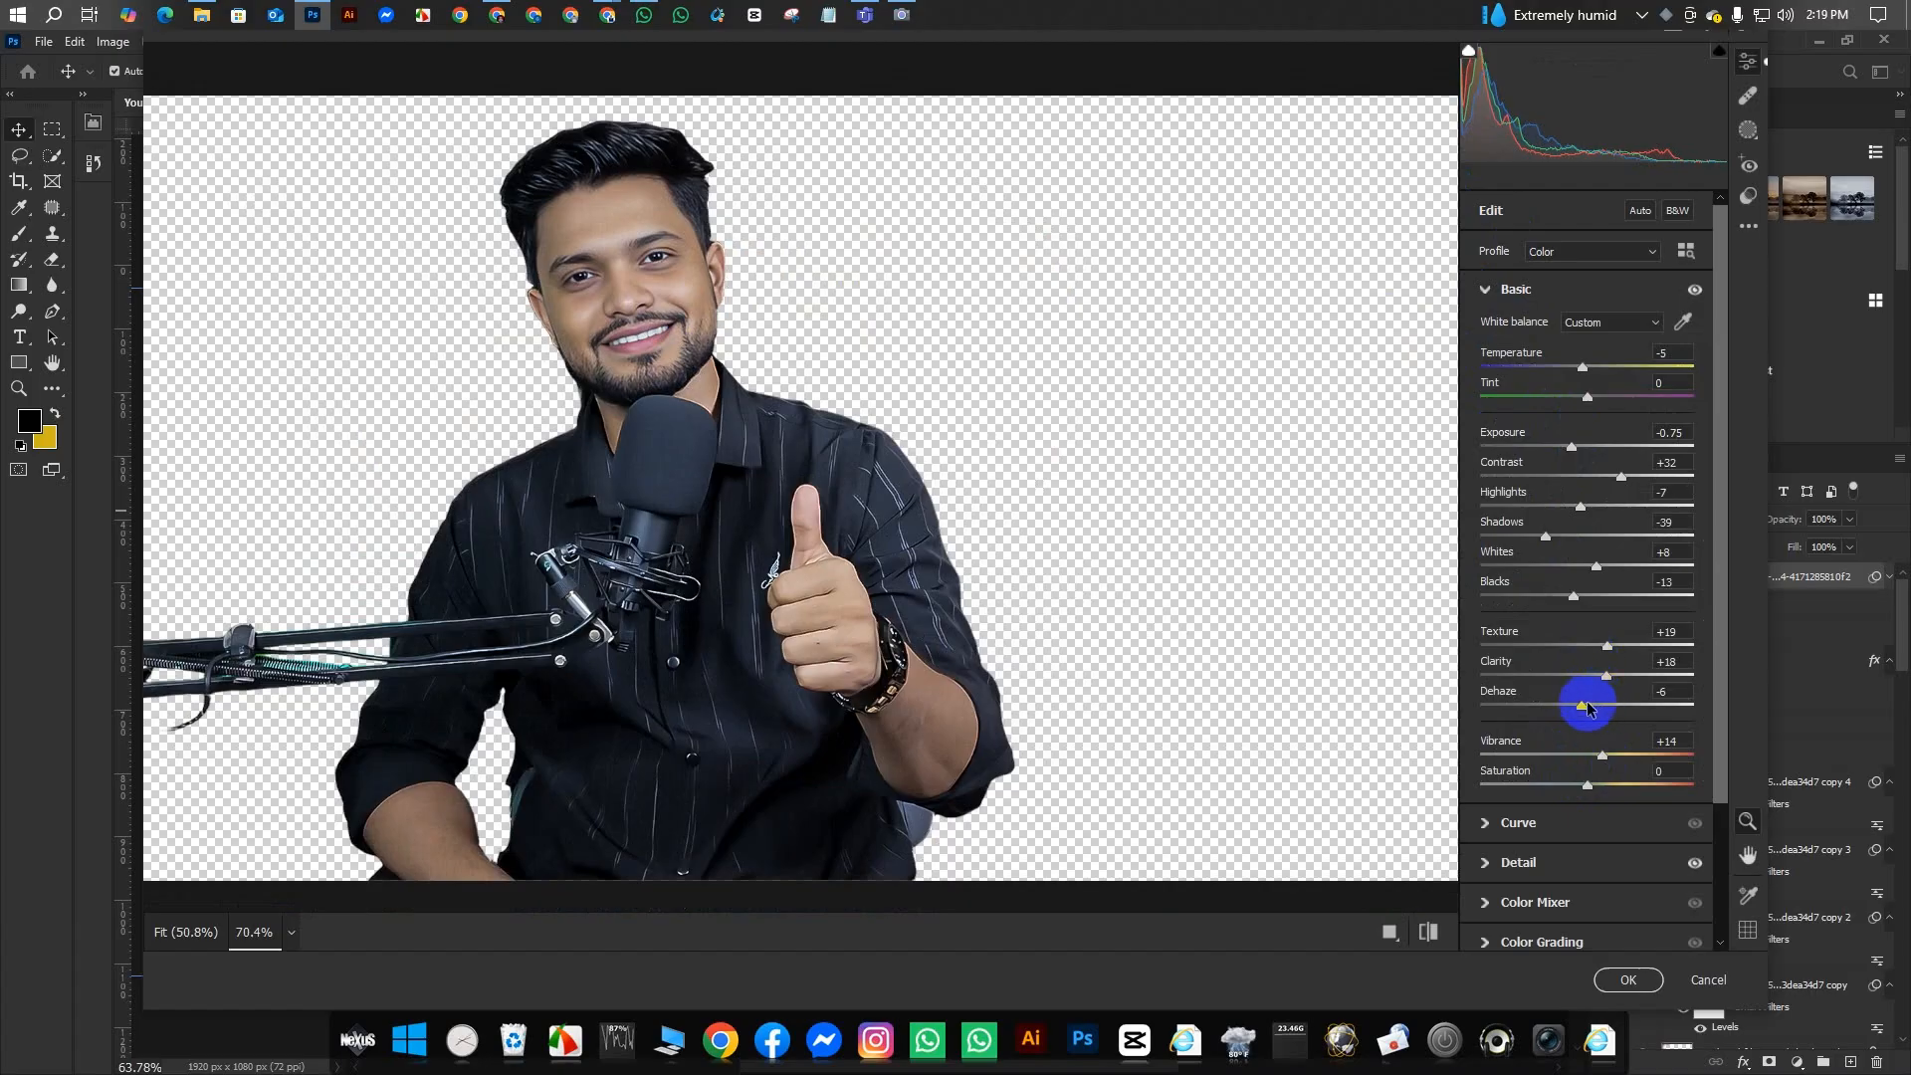
{"action": "left_click_drag", "start_coordinate": [1605, 684], "coordinate": [1598, 685]}
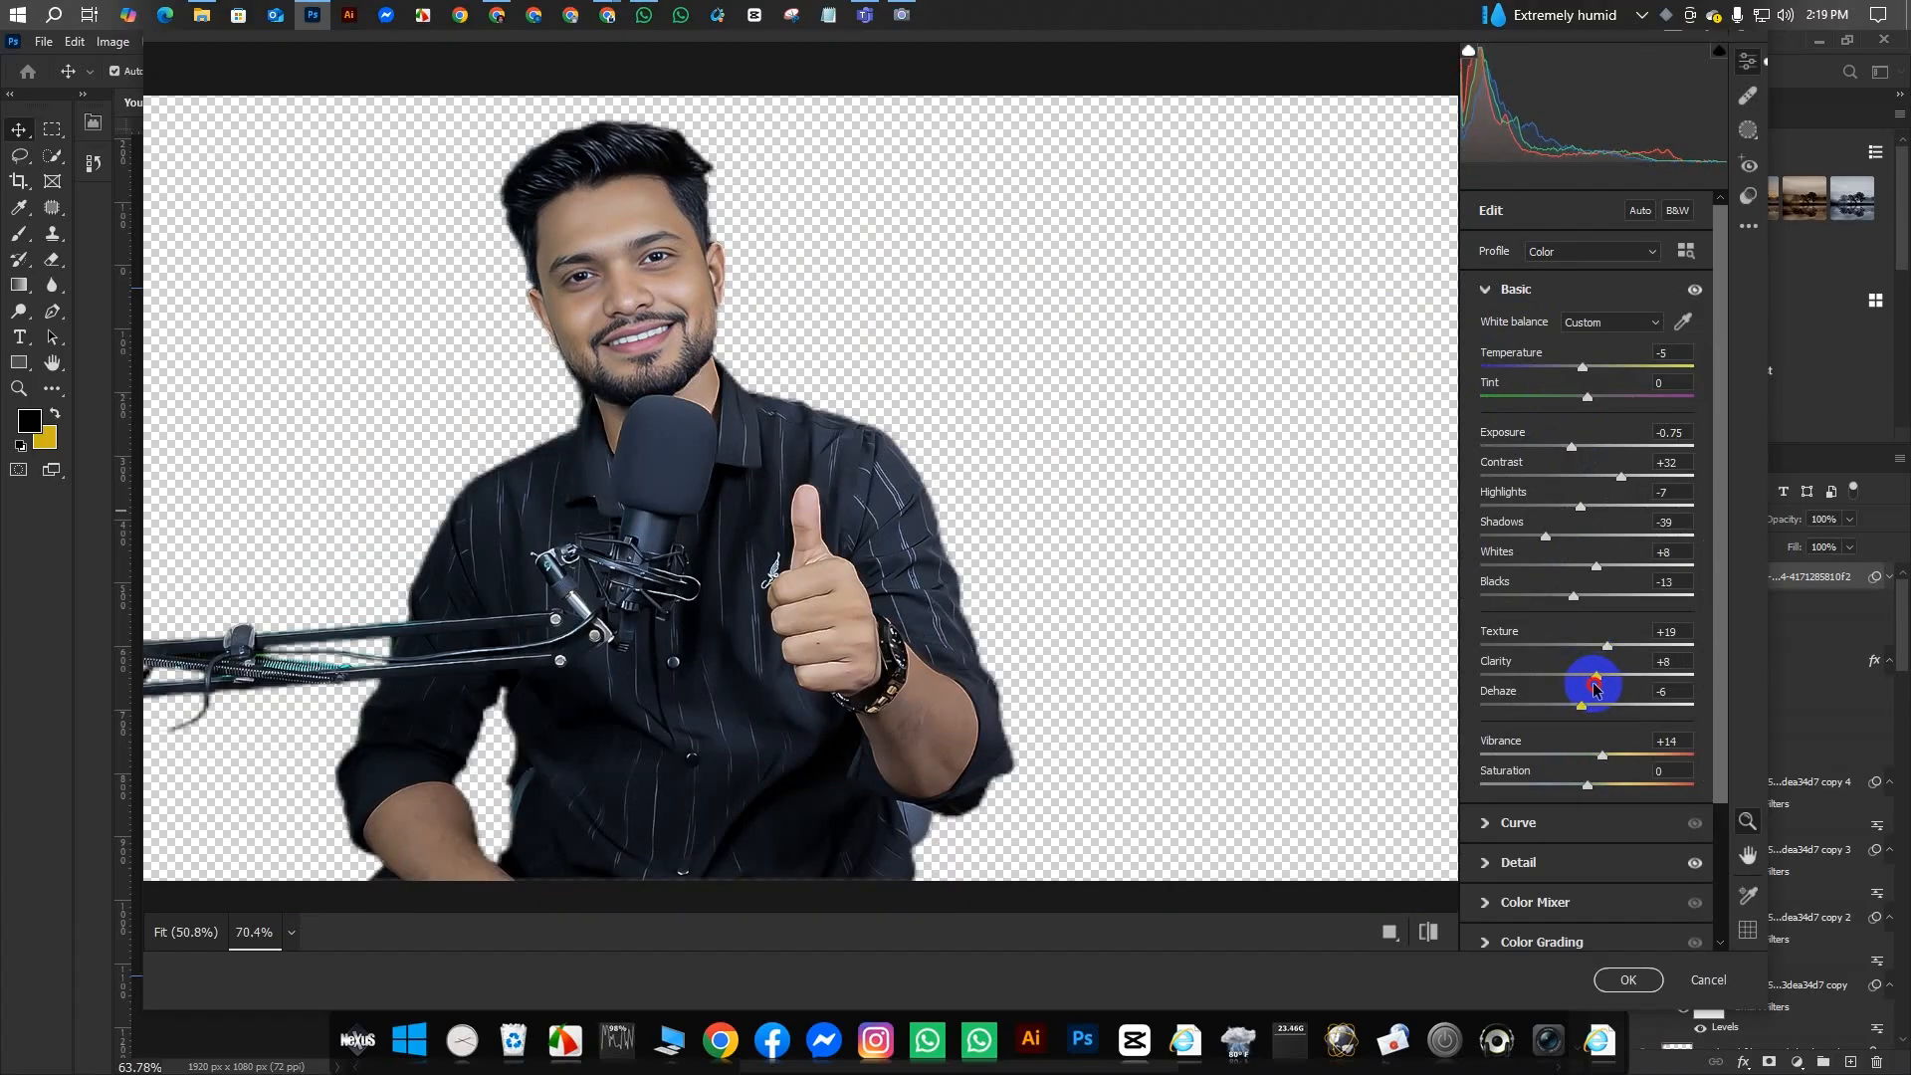
{"action": "left_click", "coordinate": [1628, 979]}
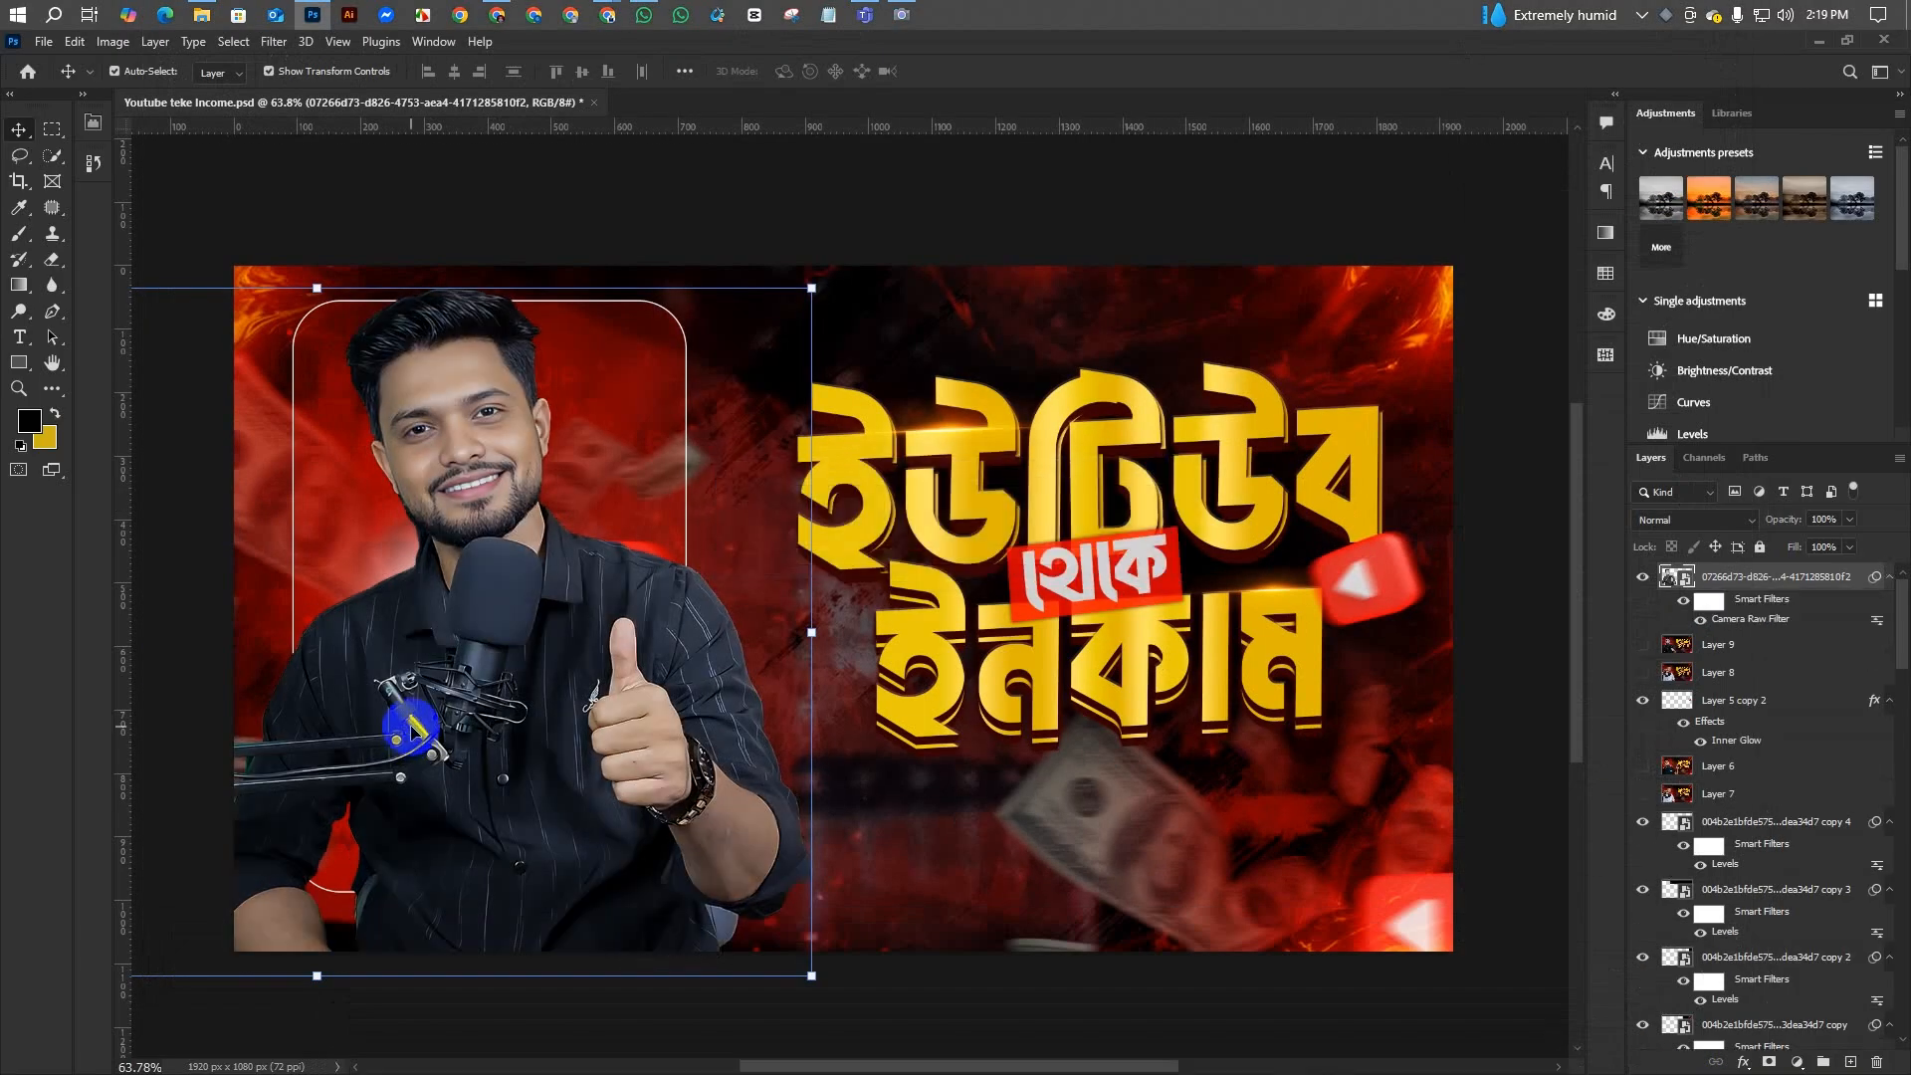
- Examine the retouched portrait's face and edges up close and its fit within the whole thumbnail
{"action": "scroll", "coordinate": [518, 578], "scroll_direction": "down", "scroll_amount": 2}
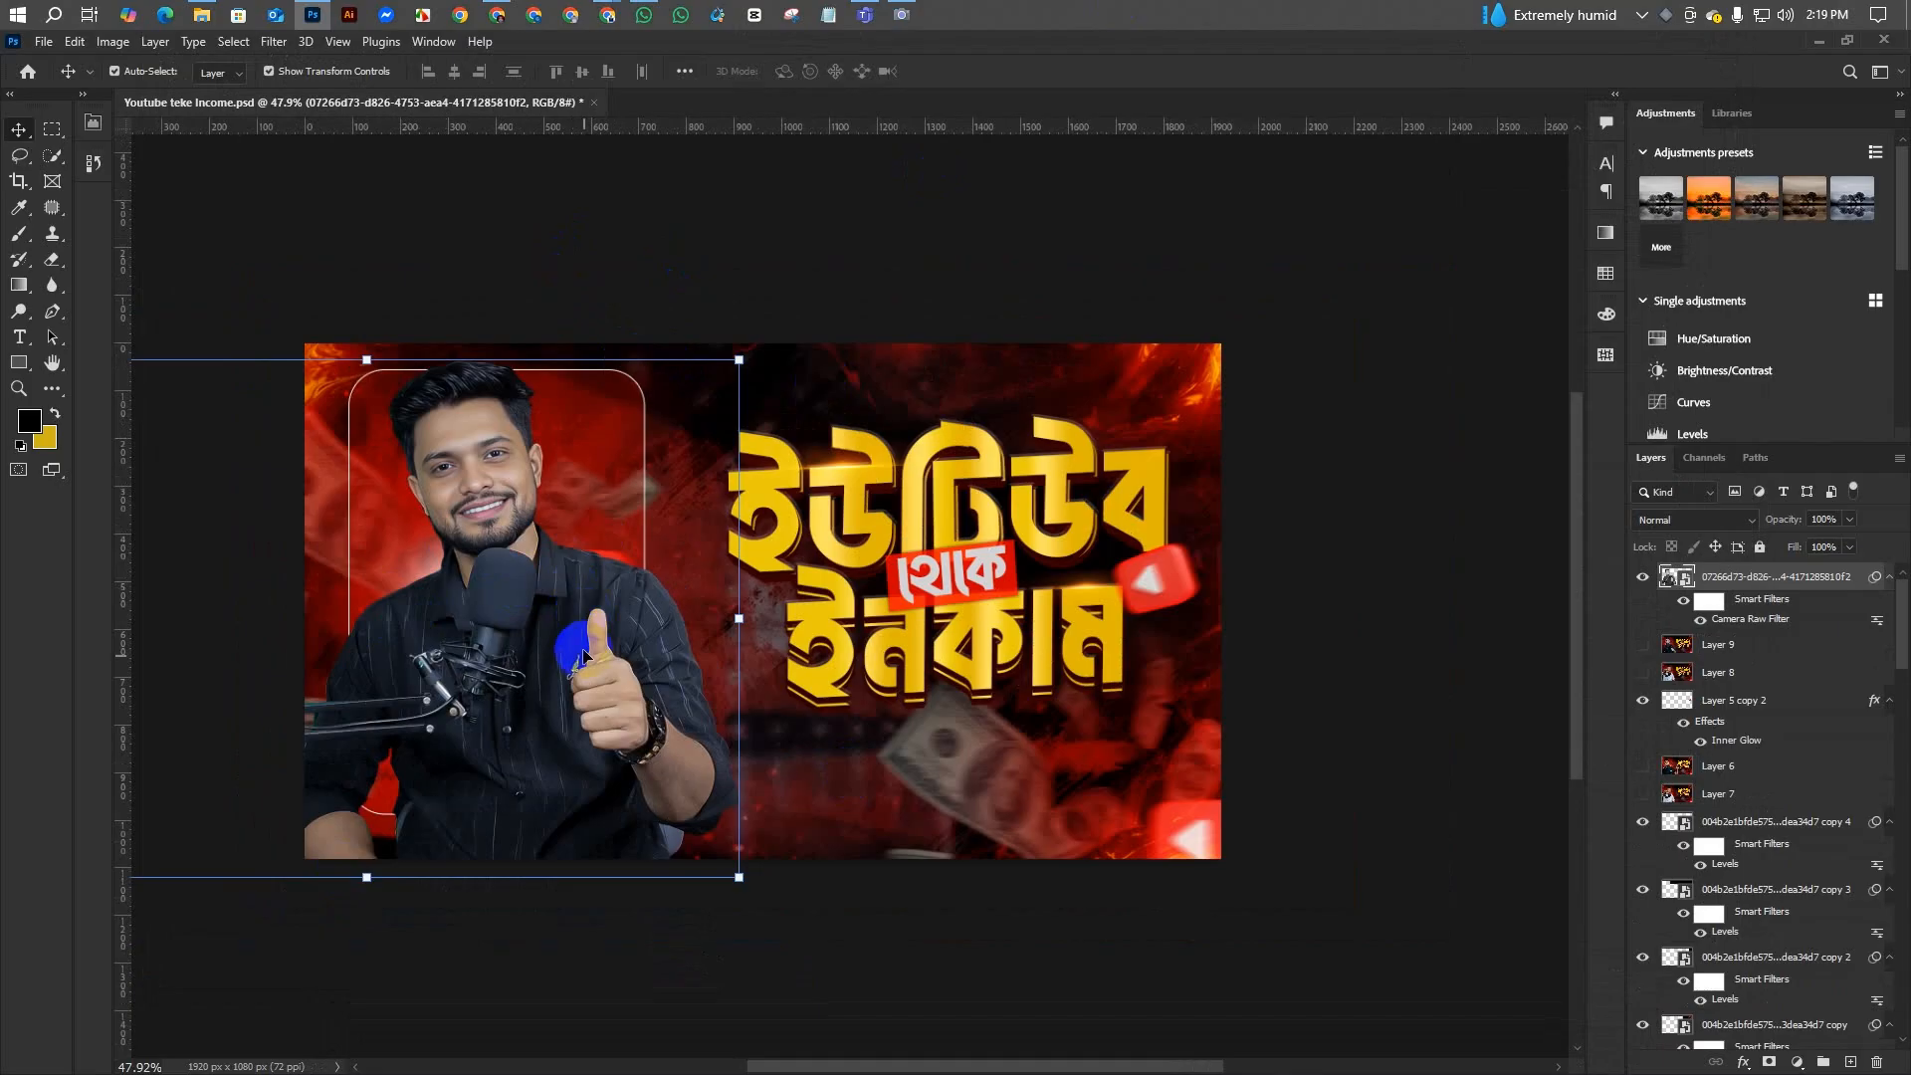
{"action": "left_click", "coordinate": [543, 251]}
{"action": "left_click", "coordinate": [289, 261]}
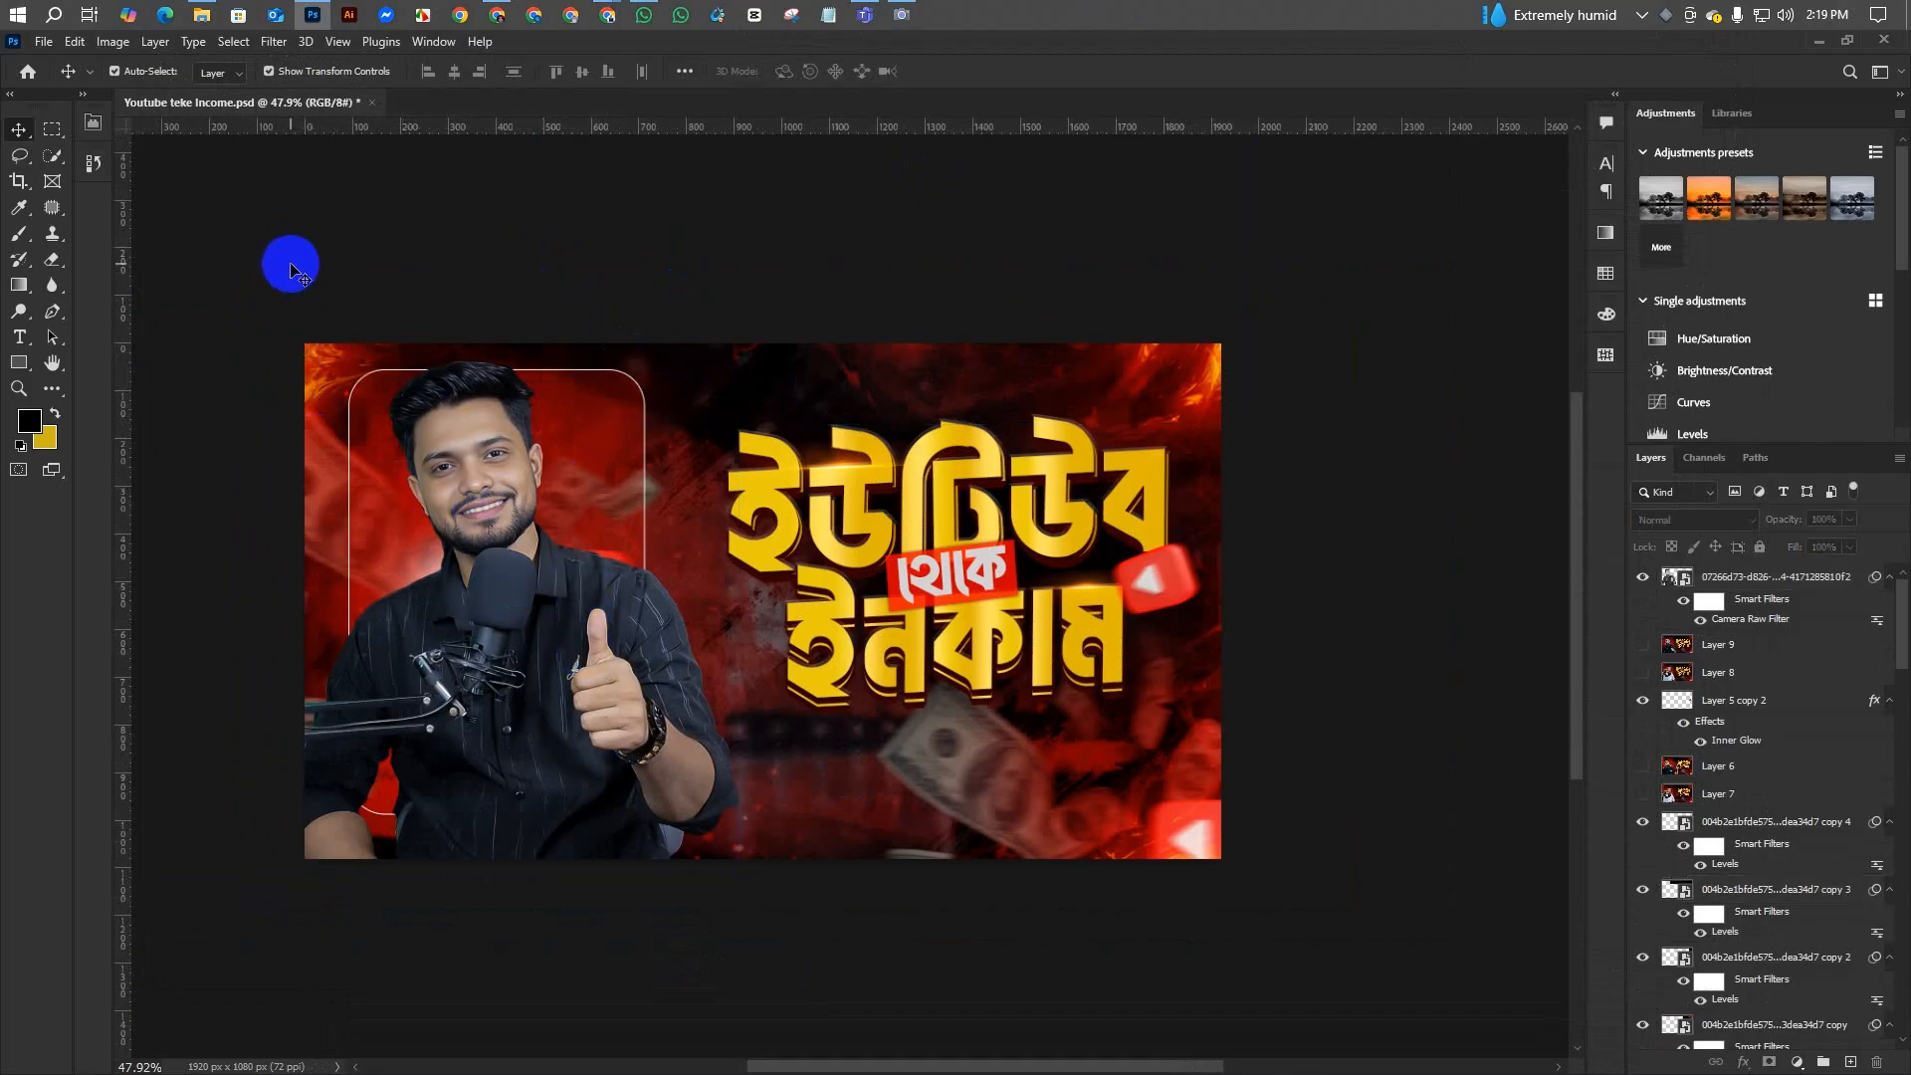
{"action": "scroll", "coordinate": [393, 433], "scroll_direction": "up", "scroll_amount": 3}
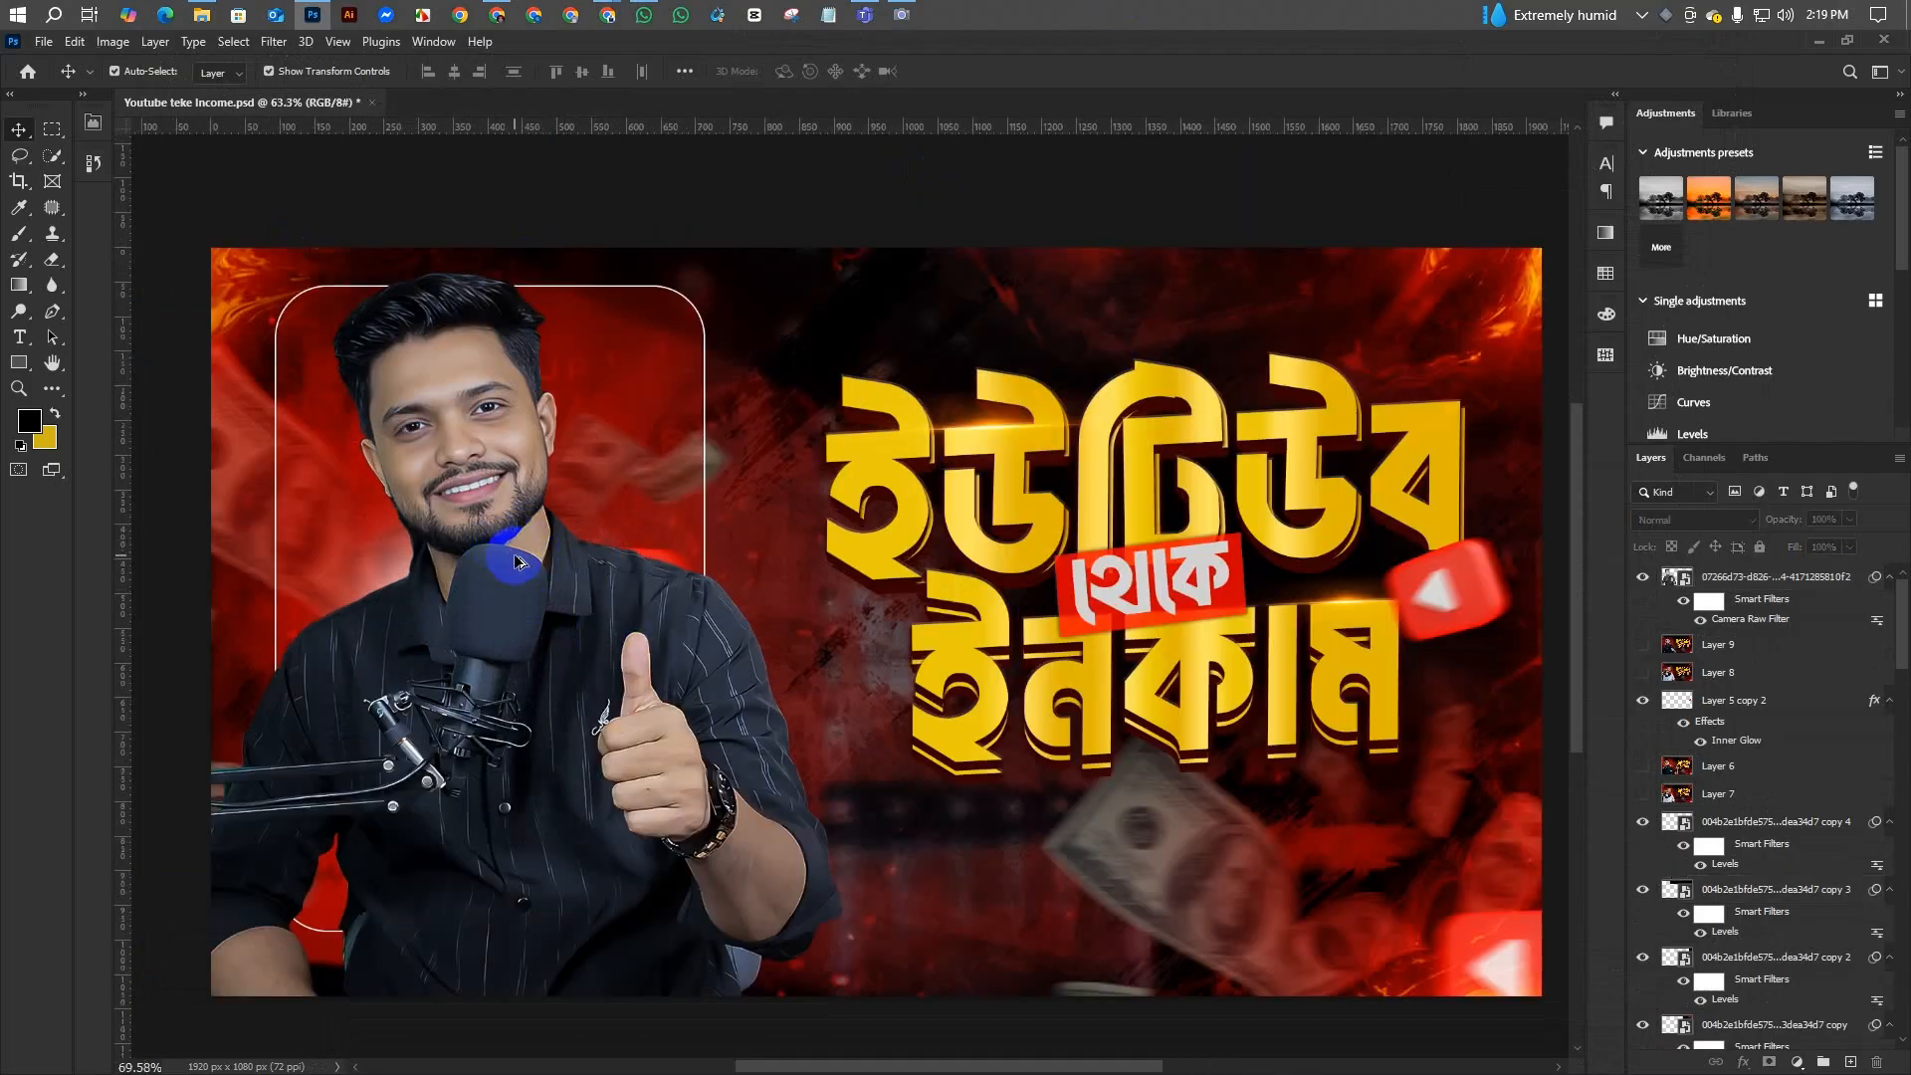
{"action": "scroll", "coordinate": [450, 500], "scroll_direction": "down", "scroll_amount": 5}
{"action": "left_click", "coordinate": [483, 604]}
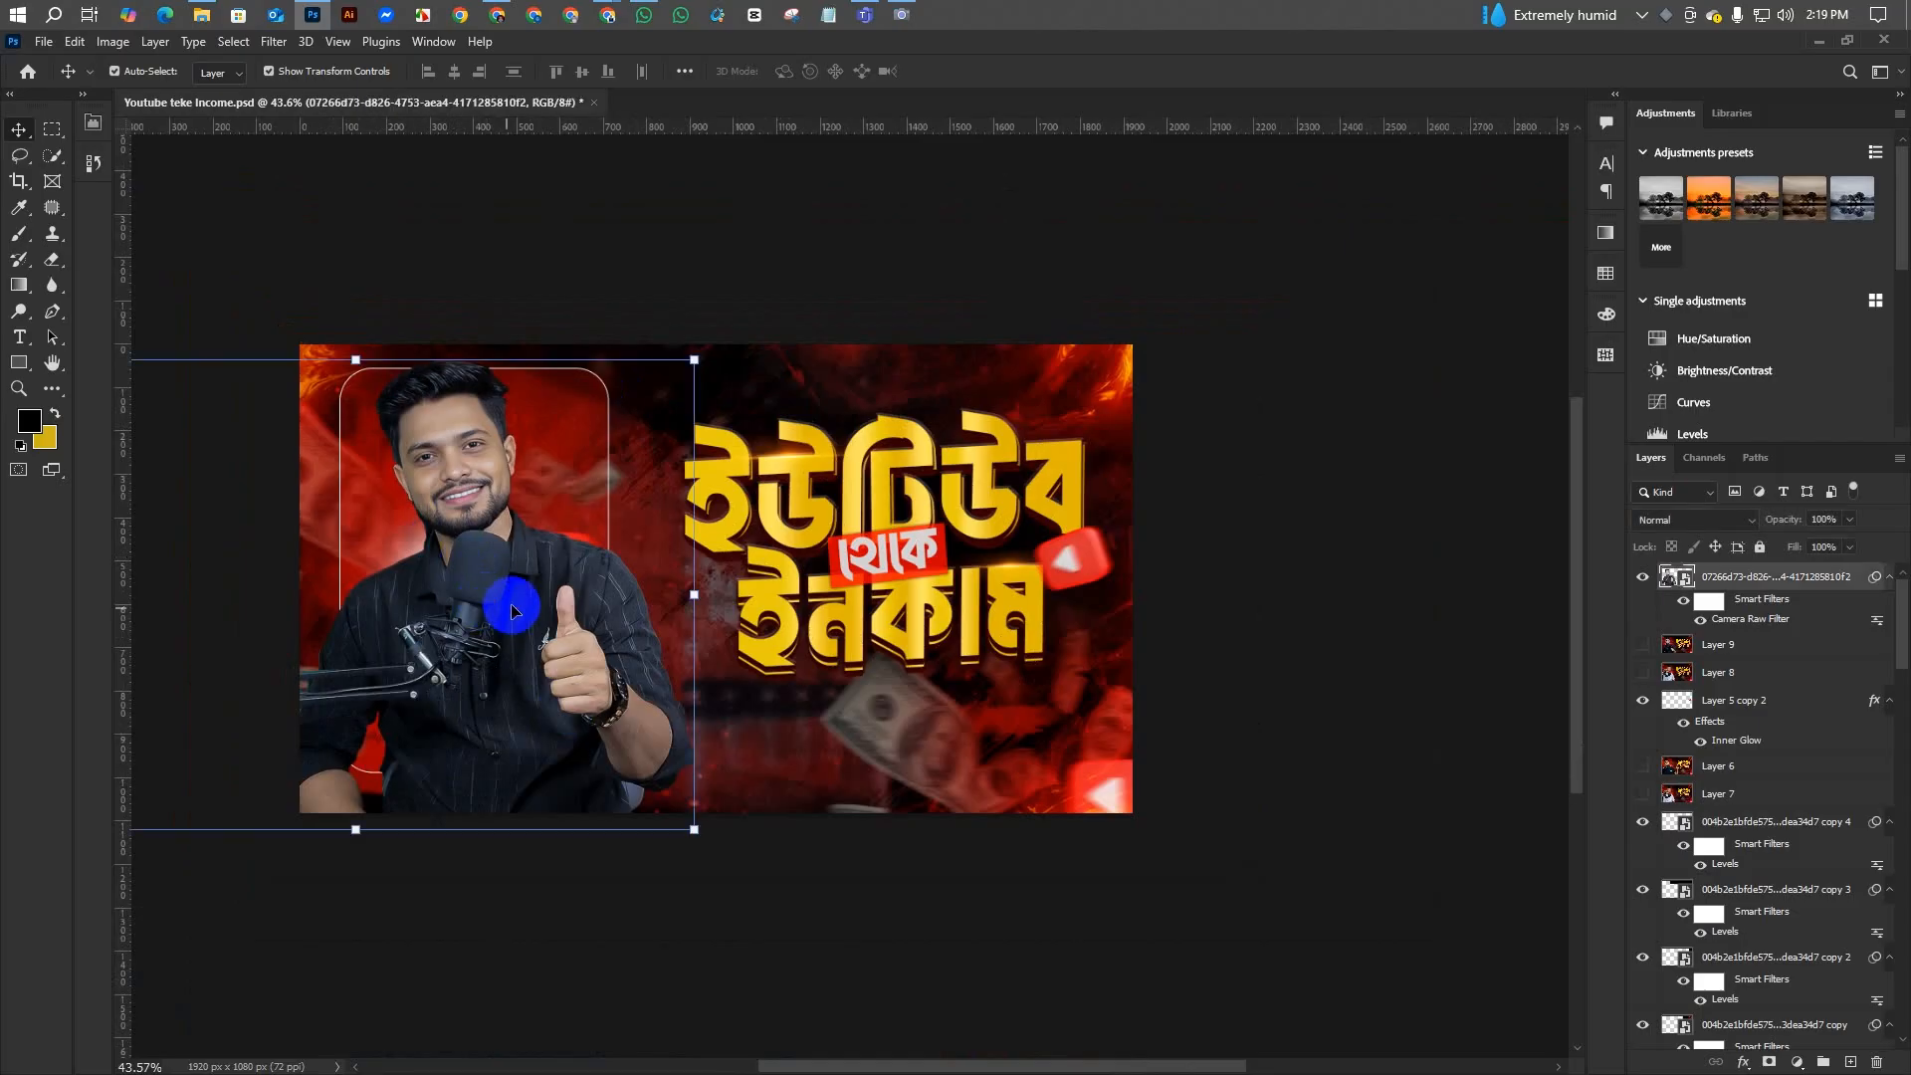
{"action": "scroll", "coordinate": [469, 554], "scroll_direction": "up", "scroll_amount": 3}
{"action": "scroll", "coordinate": [457, 543], "scroll_direction": "down", "scroll_amount": 3}
{"action": "scroll", "coordinate": [473, 505], "scroll_direction": "left", "scroll_amount": 1}
{"action": "scroll", "coordinate": [472, 499], "scroll_direction": "up", "scroll_amount": 3}
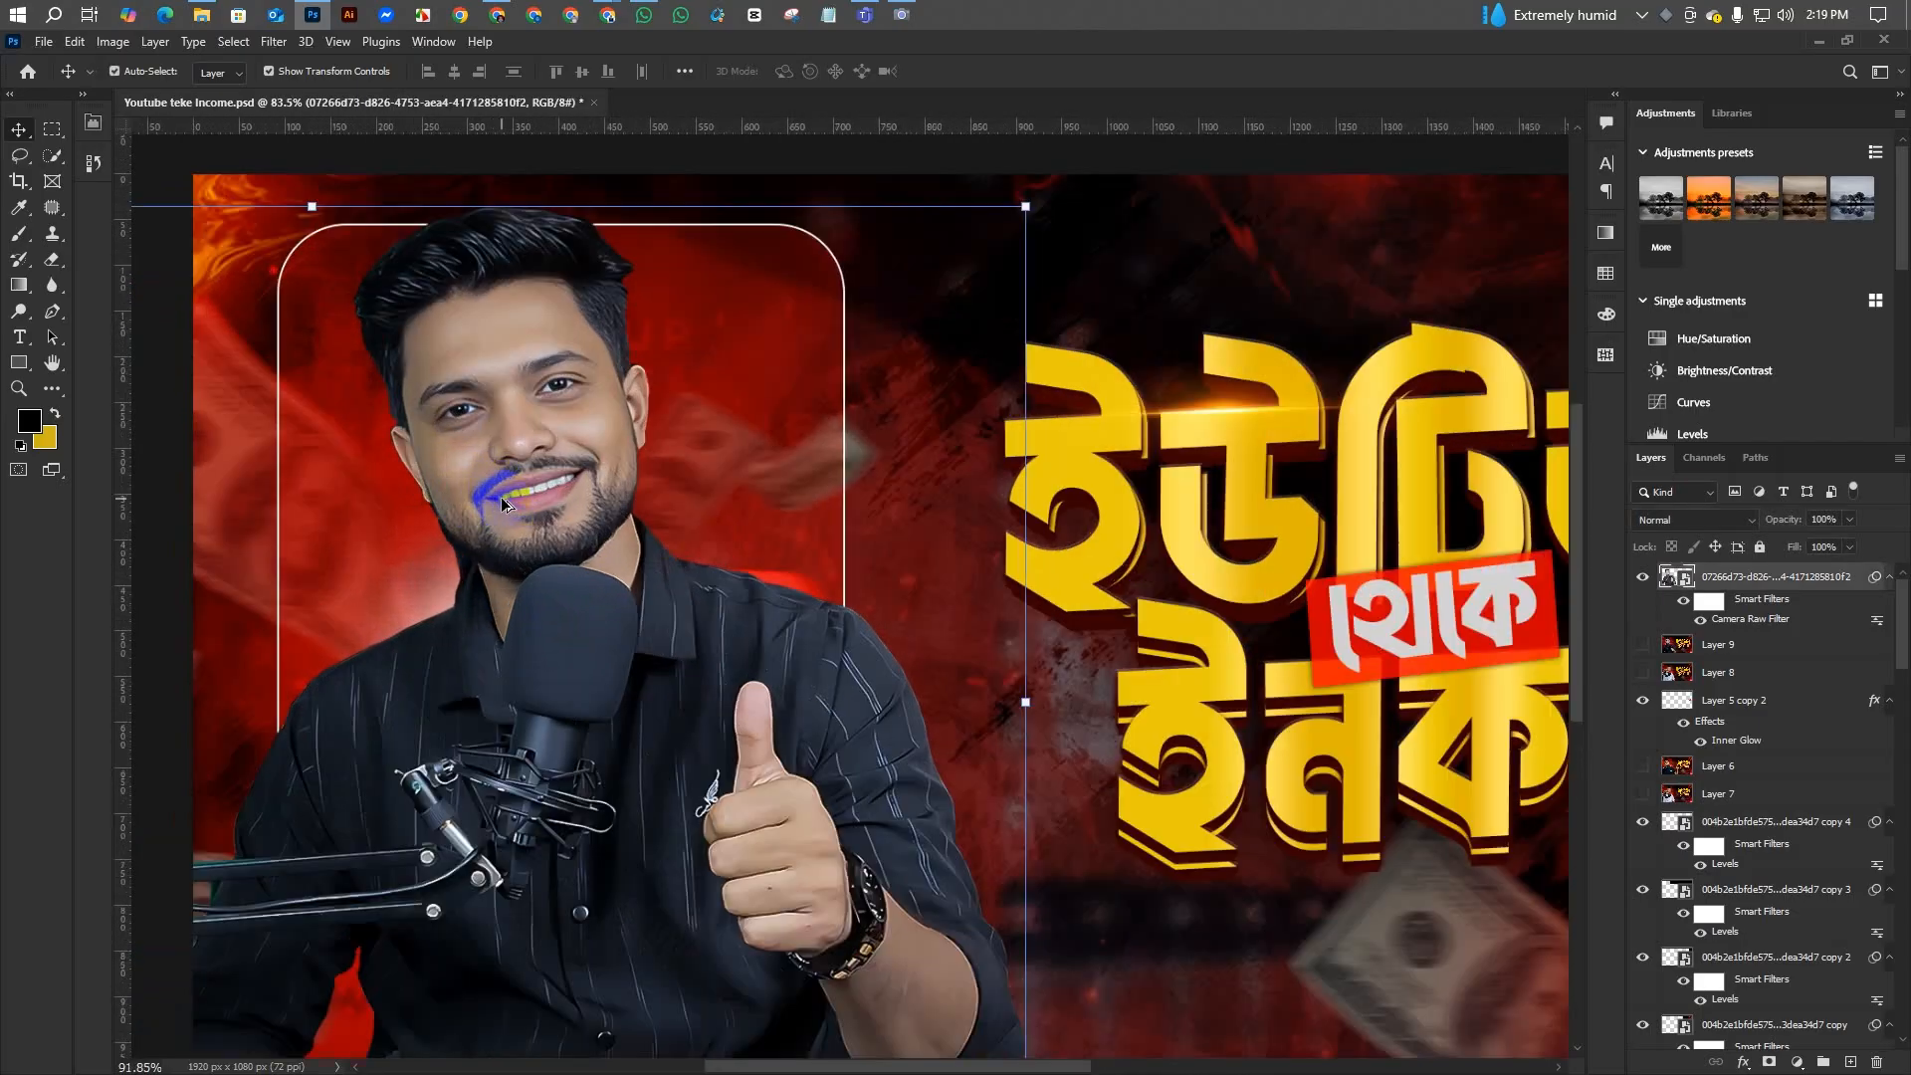
{"action": "scroll", "coordinate": [499, 498], "scroll_direction": "down", "scroll_amount": 2}
{"action": "scroll", "coordinate": [500, 502], "scroll_direction": "left", "scroll_amount": 1}
{"action": "scroll", "coordinate": [577, 456], "scroll_direction": "up", "scroll_amount": 4}
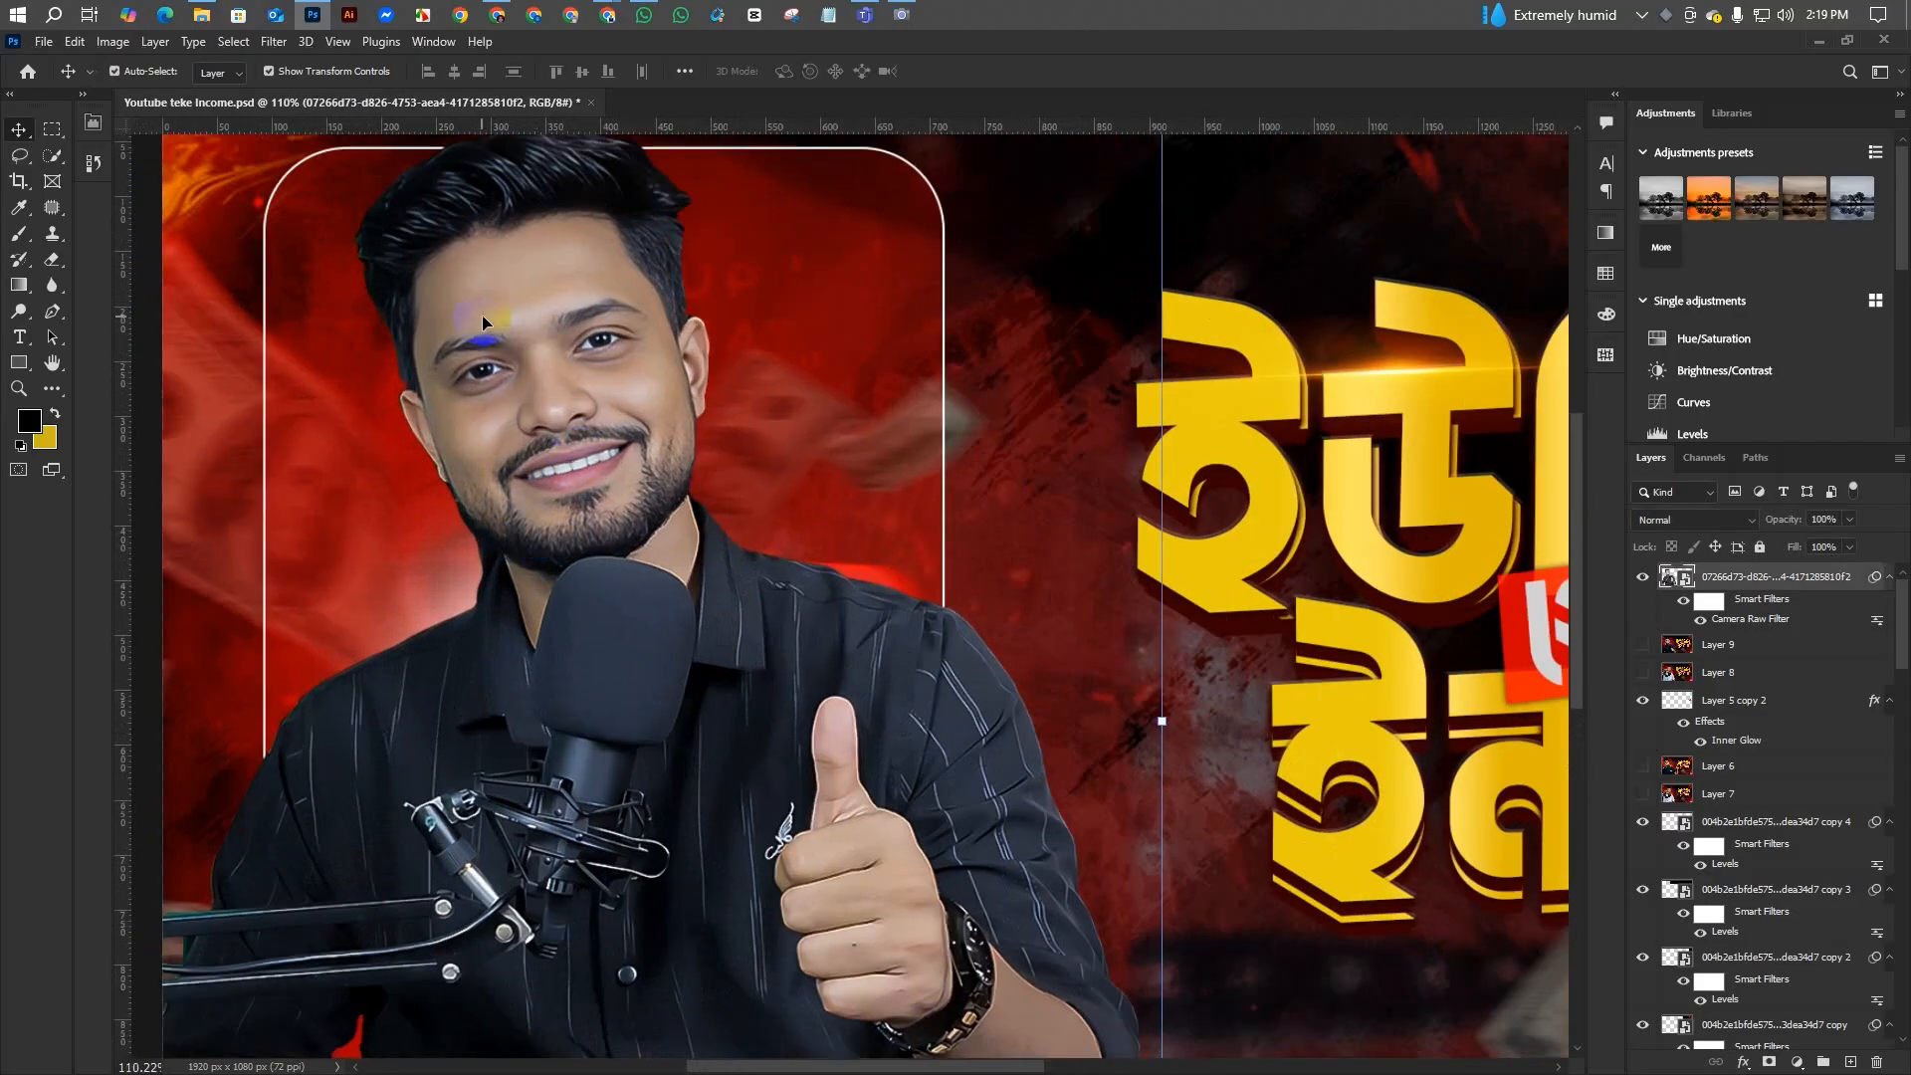
{"action": "scroll", "coordinate": [588, 398], "scroll_direction": "up", "scroll_amount": 2}
{"action": "scroll", "coordinate": [608, 424], "scroll_direction": "down", "scroll_amount": 4}
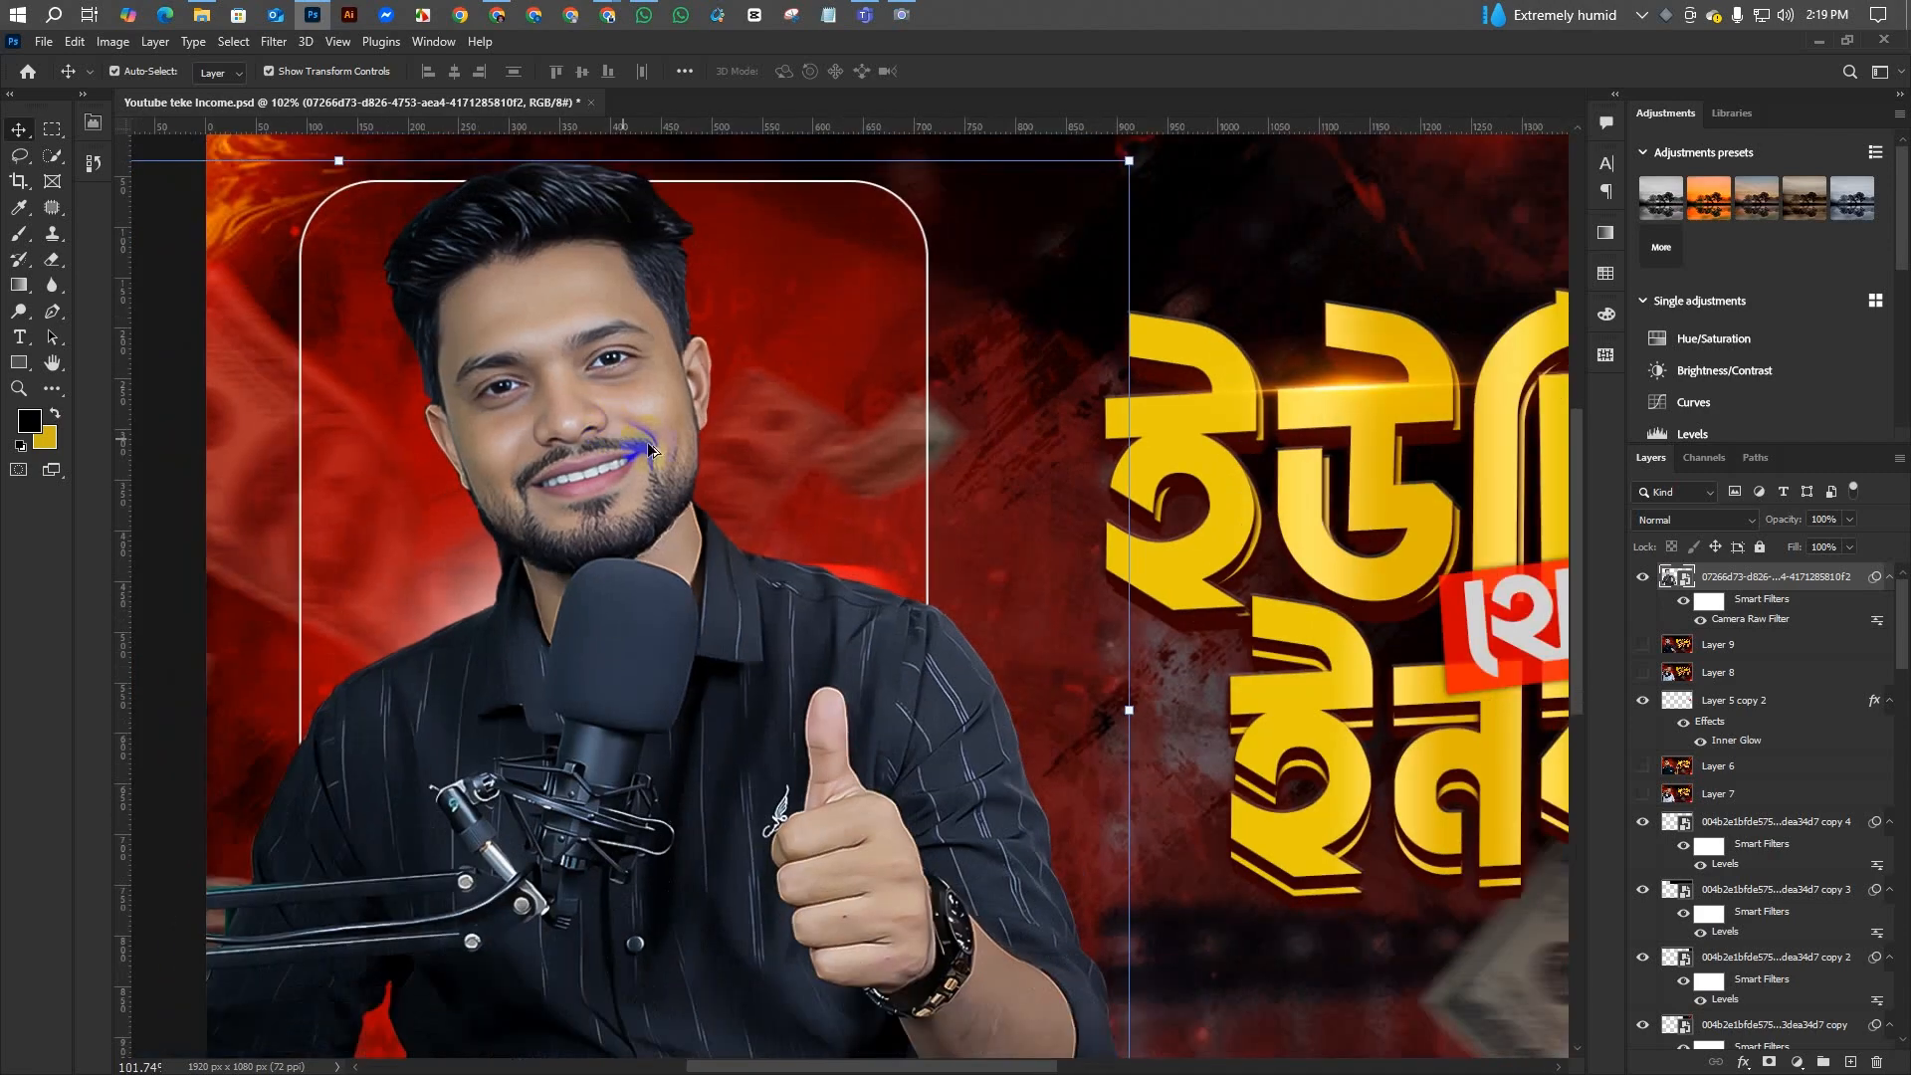
{"action": "scroll", "coordinate": [597, 478], "scroll_direction": "up", "scroll_amount": 2}
{"action": "scroll", "coordinate": [547, 510], "scroll_direction": "down", "scroll_amount": 6}
{"action": "left_click", "coordinate": [707, 439]}
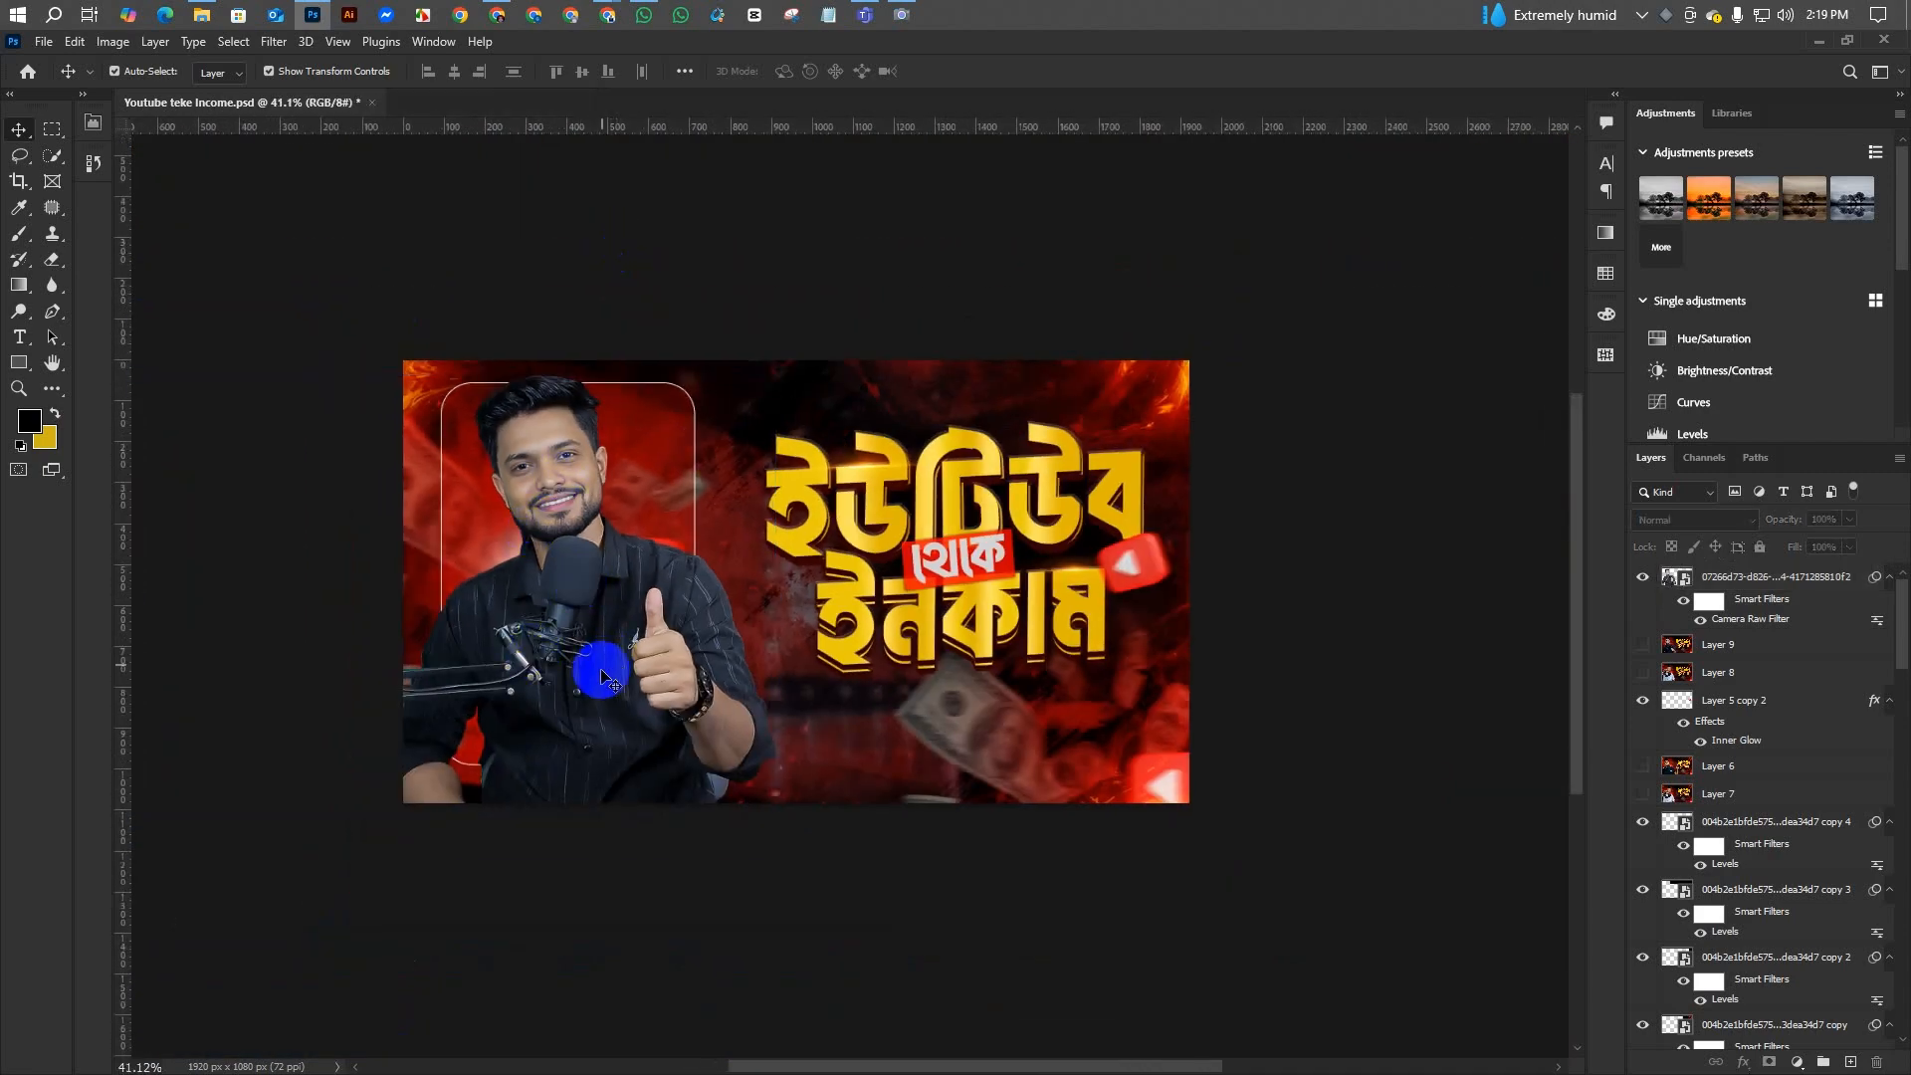
{"action": "scroll", "coordinate": [513, 477], "scroll_direction": "up", "scroll_amount": 3}
{"action": "scroll", "coordinate": [553, 521], "scroll_direction": "down", "scroll_amount": 1}
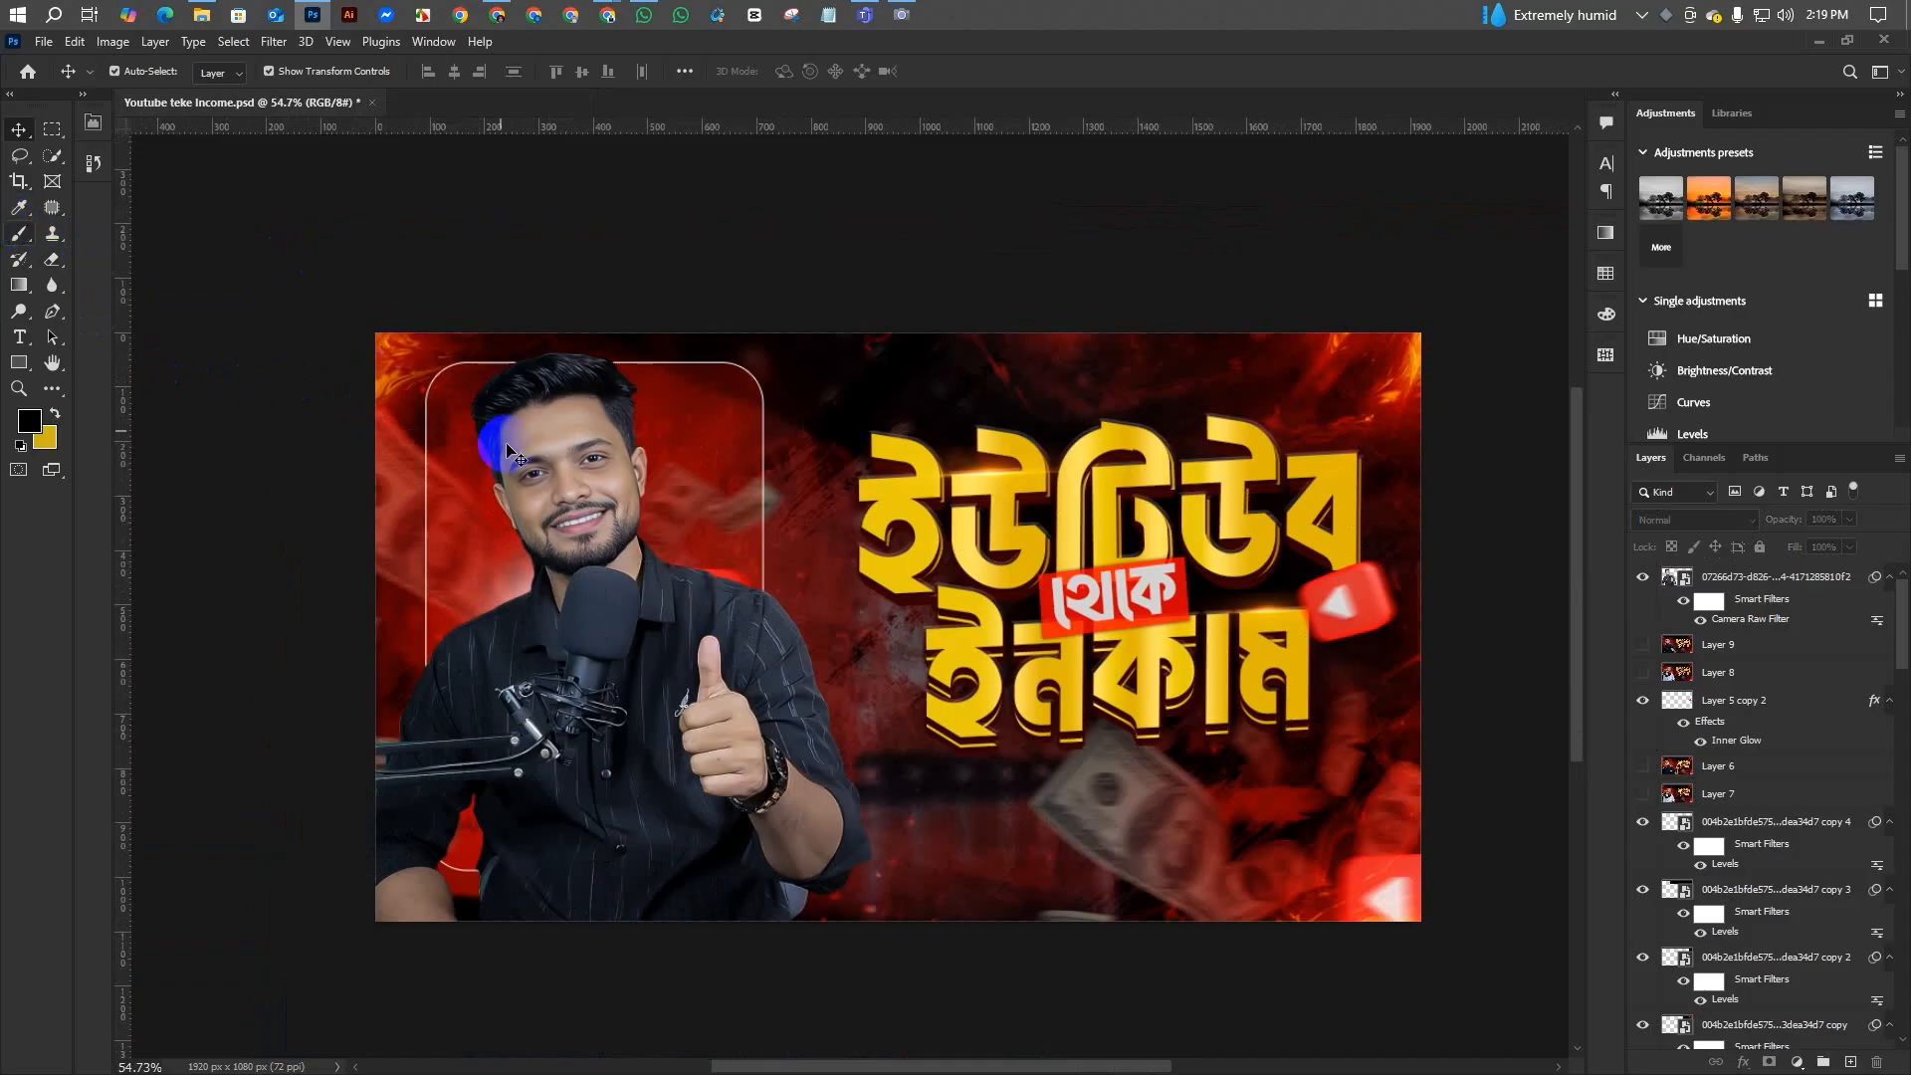
{"action": "scroll", "coordinate": [552, 517], "scroll_direction": "up", "scroll_amount": 2}
{"action": "scroll", "coordinate": [547, 518], "scroll_direction": "down", "scroll_amount": 2}
{"action": "left_click", "coordinate": [555, 517]}
{"action": "scroll", "coordinate": [555, 516], "scroll_direction": "up", "scroll_amount": 2}
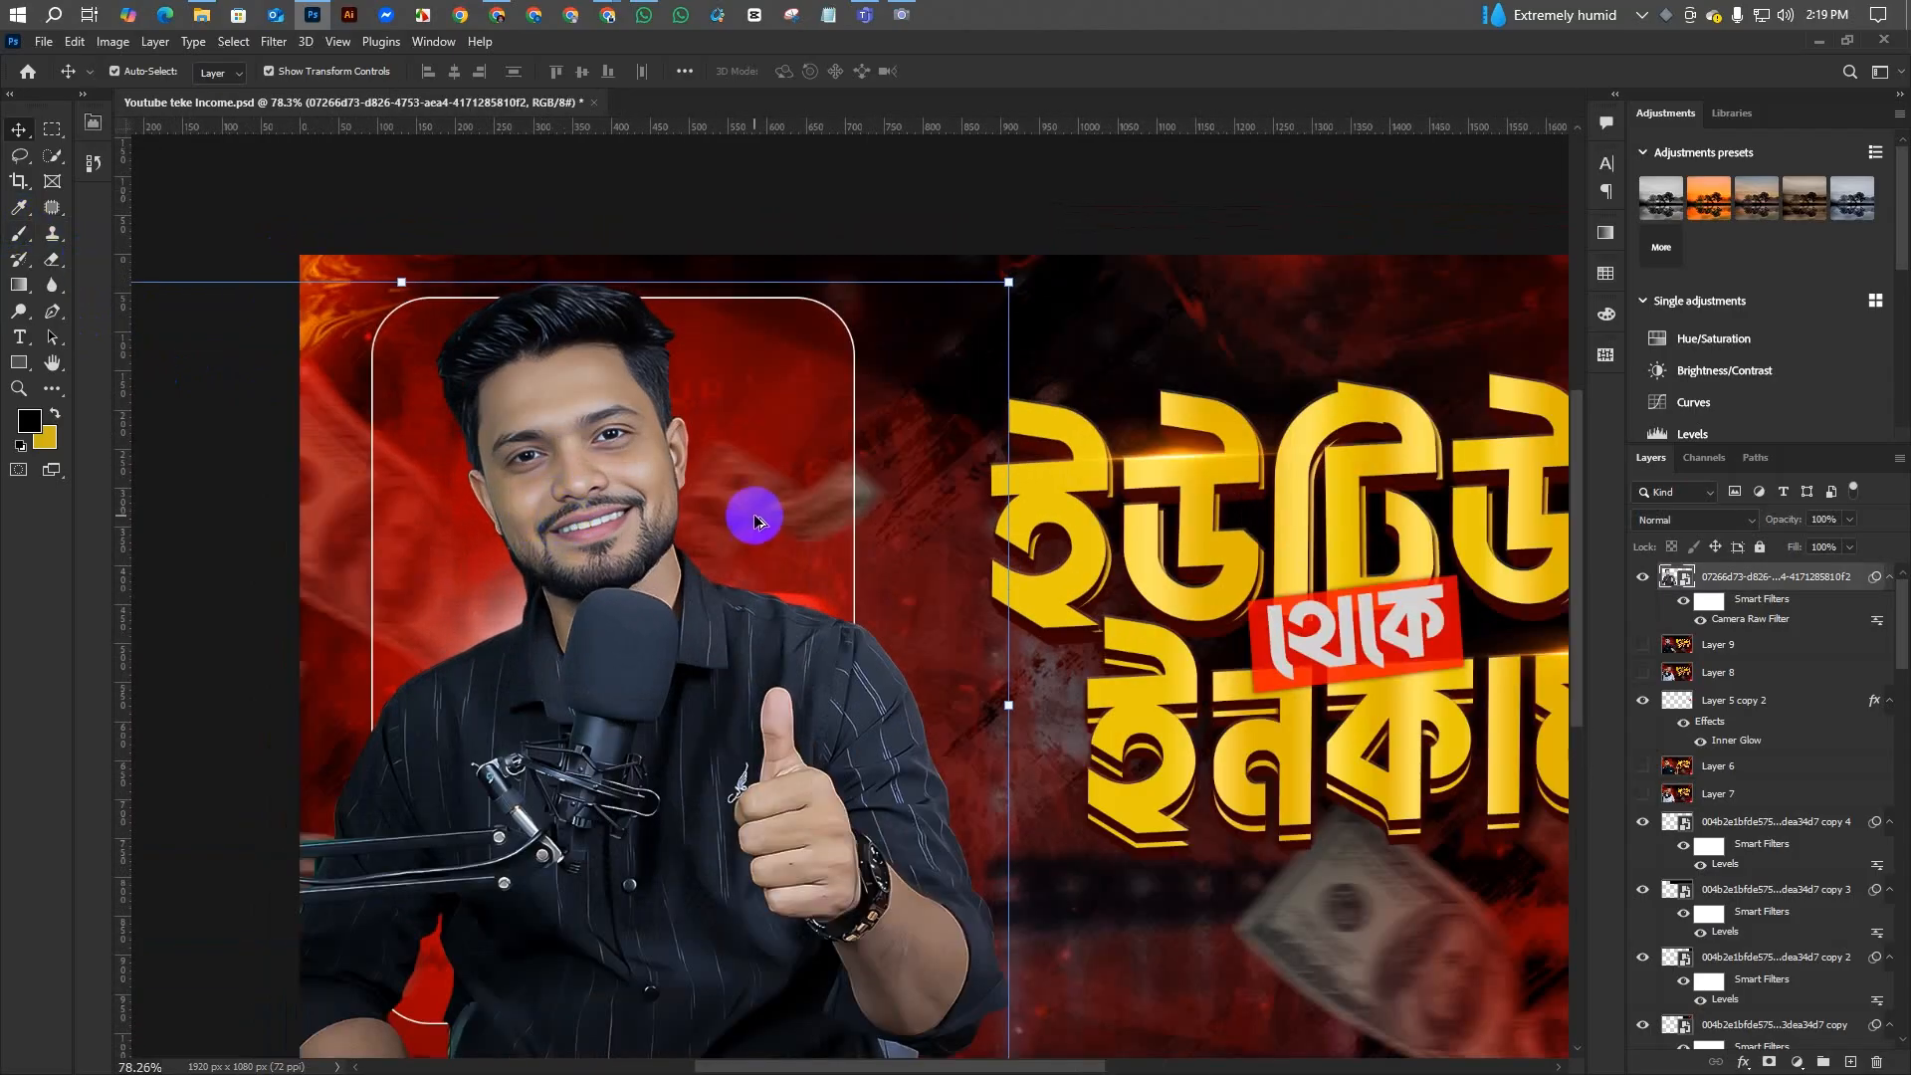
{"action": "scroll", "coordinate": [752, 515], "scroll_direction": "down", "scroll_amount": 3}
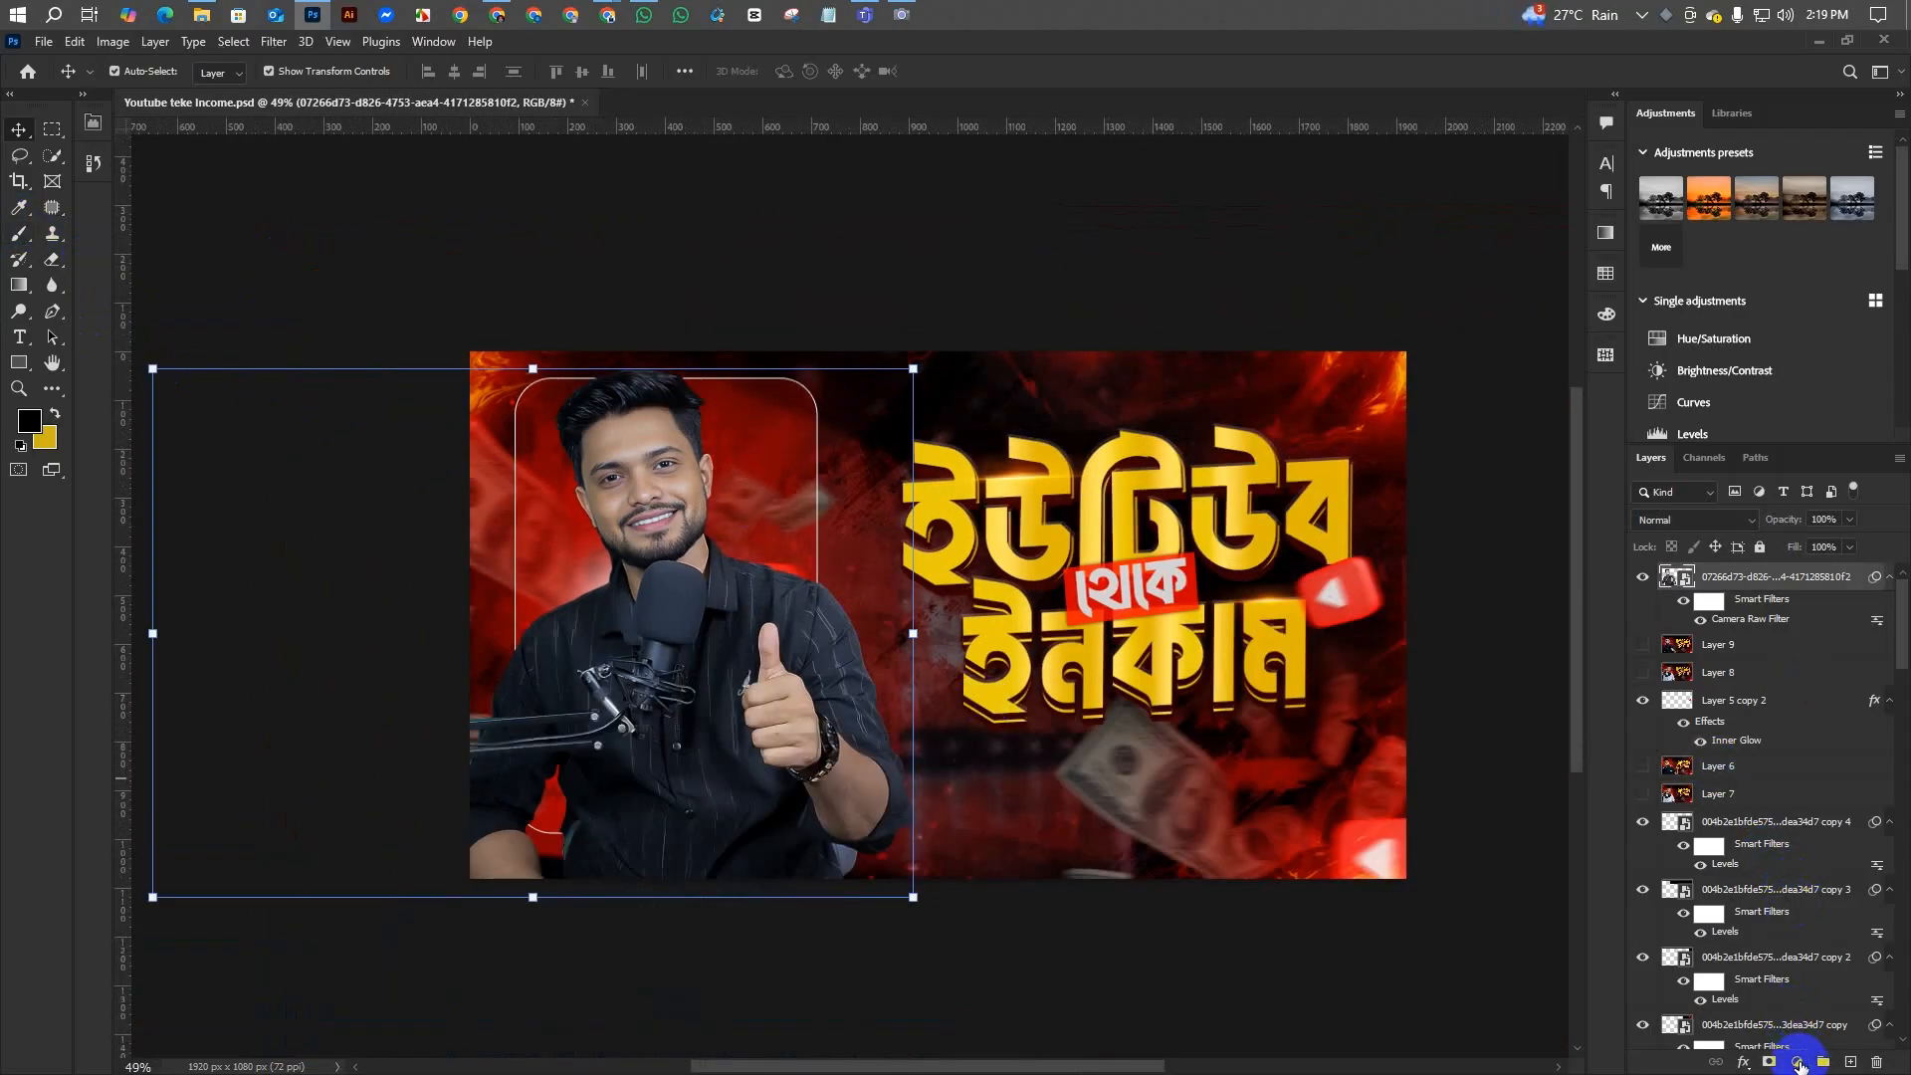
{"action": "left_click", "coordinate": [1797, 1062]}
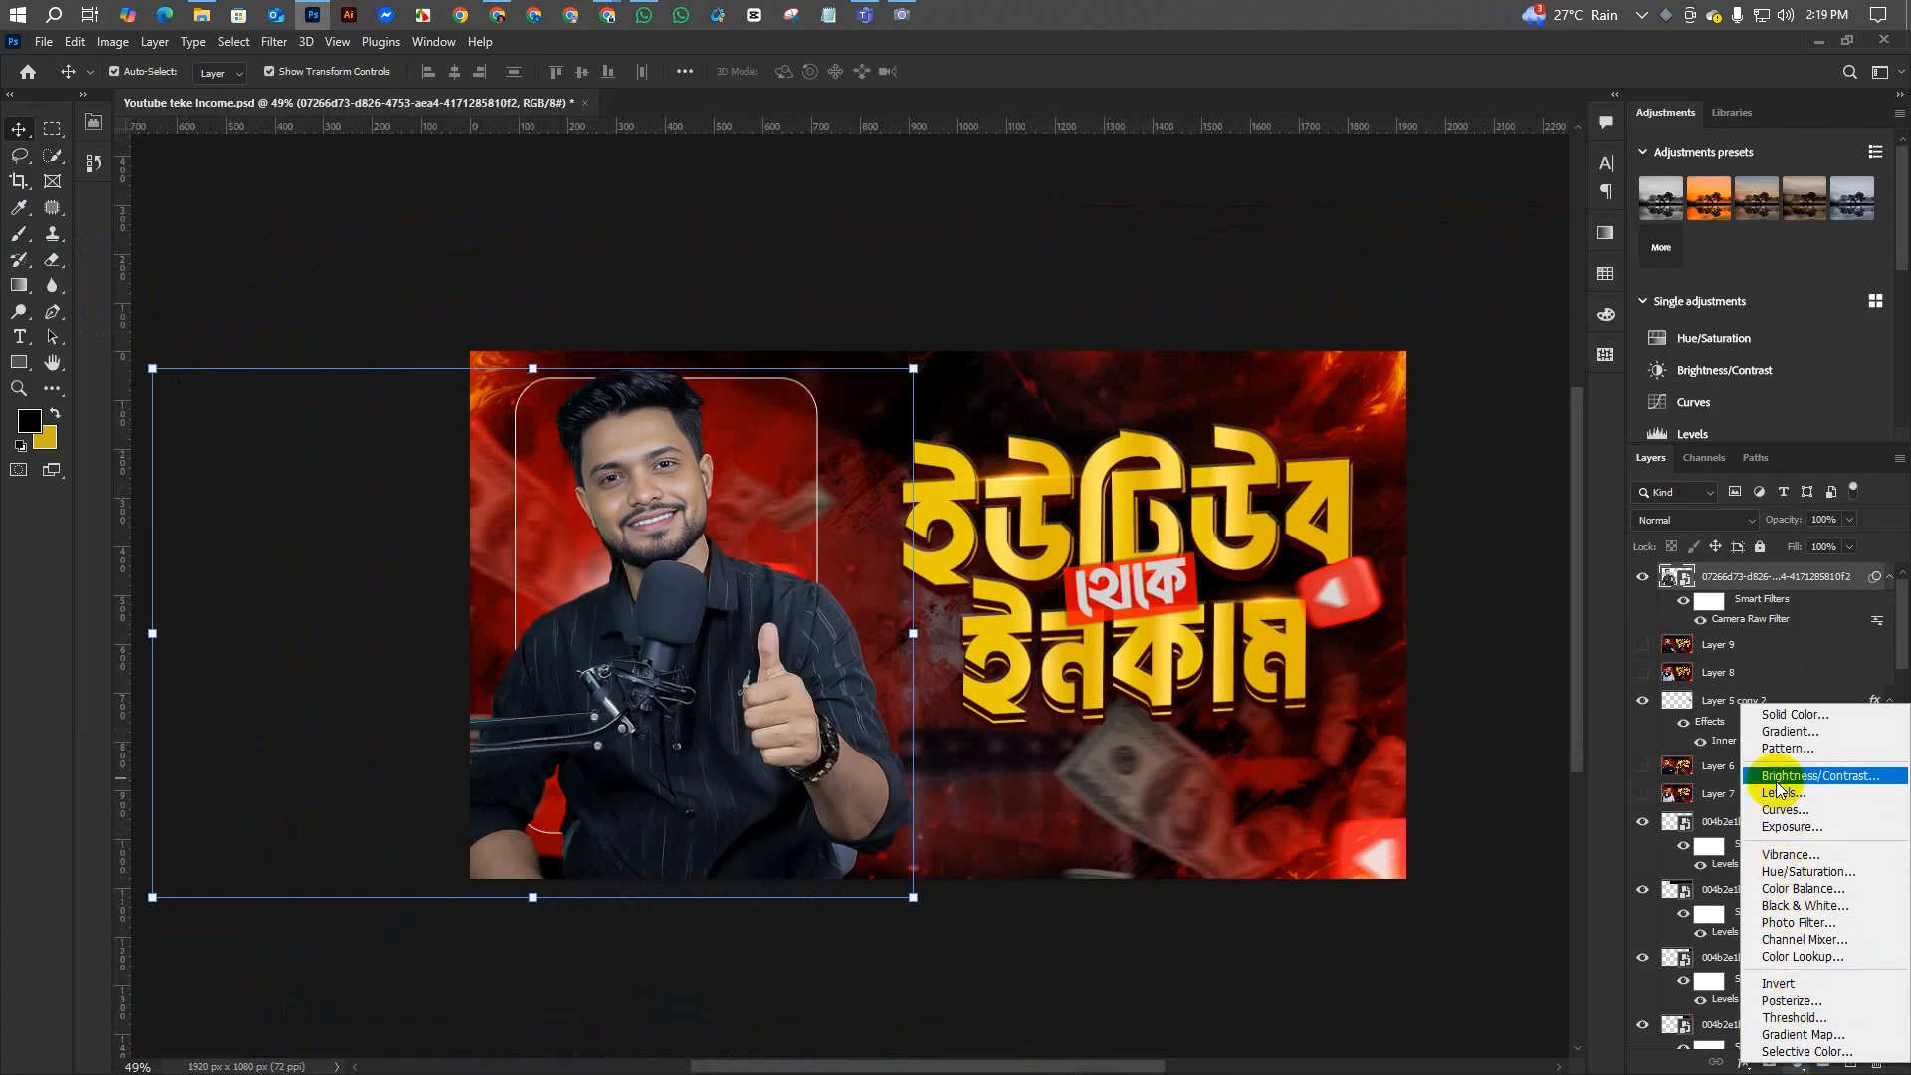
{"action": "left_click", "coordinate": [536, 288]}
{"action": "left_click", "coordinate": [535, 299]}
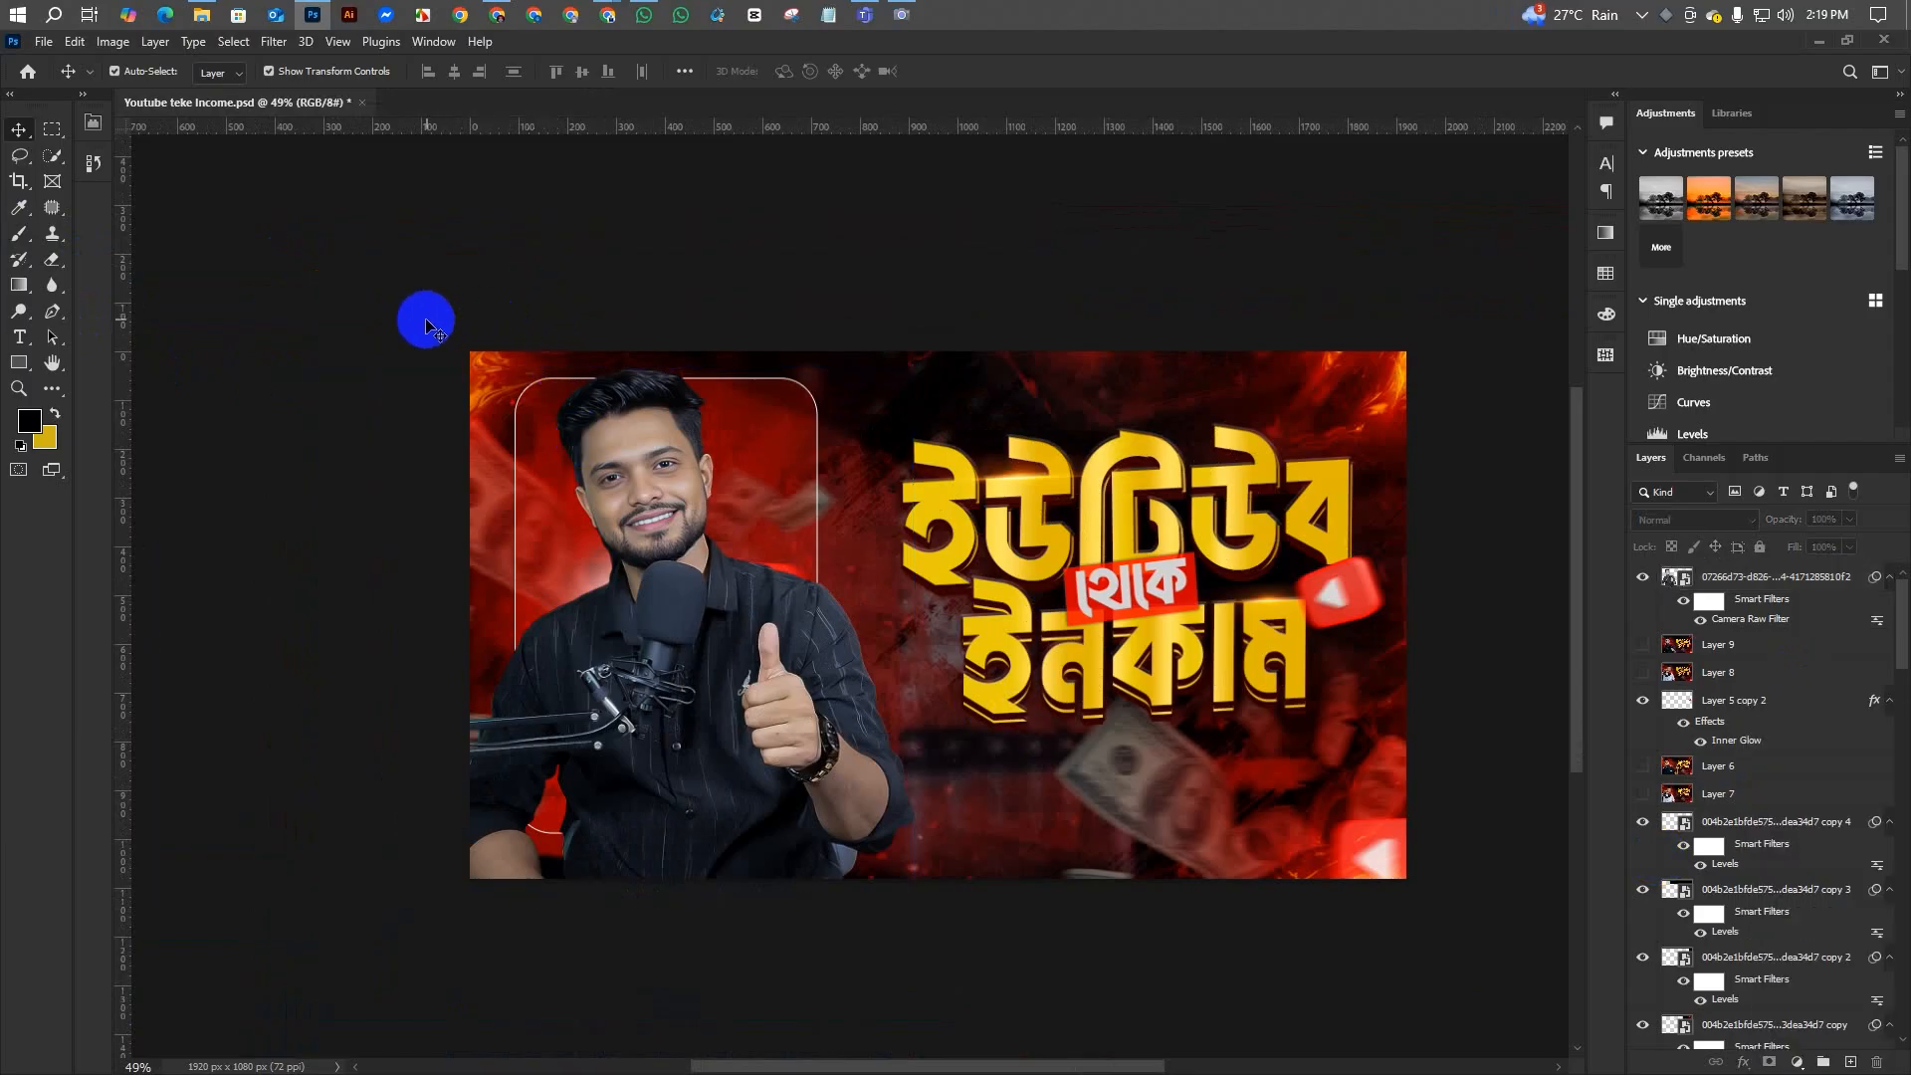
- Compare the portrait with and without its smart filters by hiding them briefly and showing them again
{"action": "left_click_drag", "start_coordinate": [717, 506], "coordinate": [666, 508]}
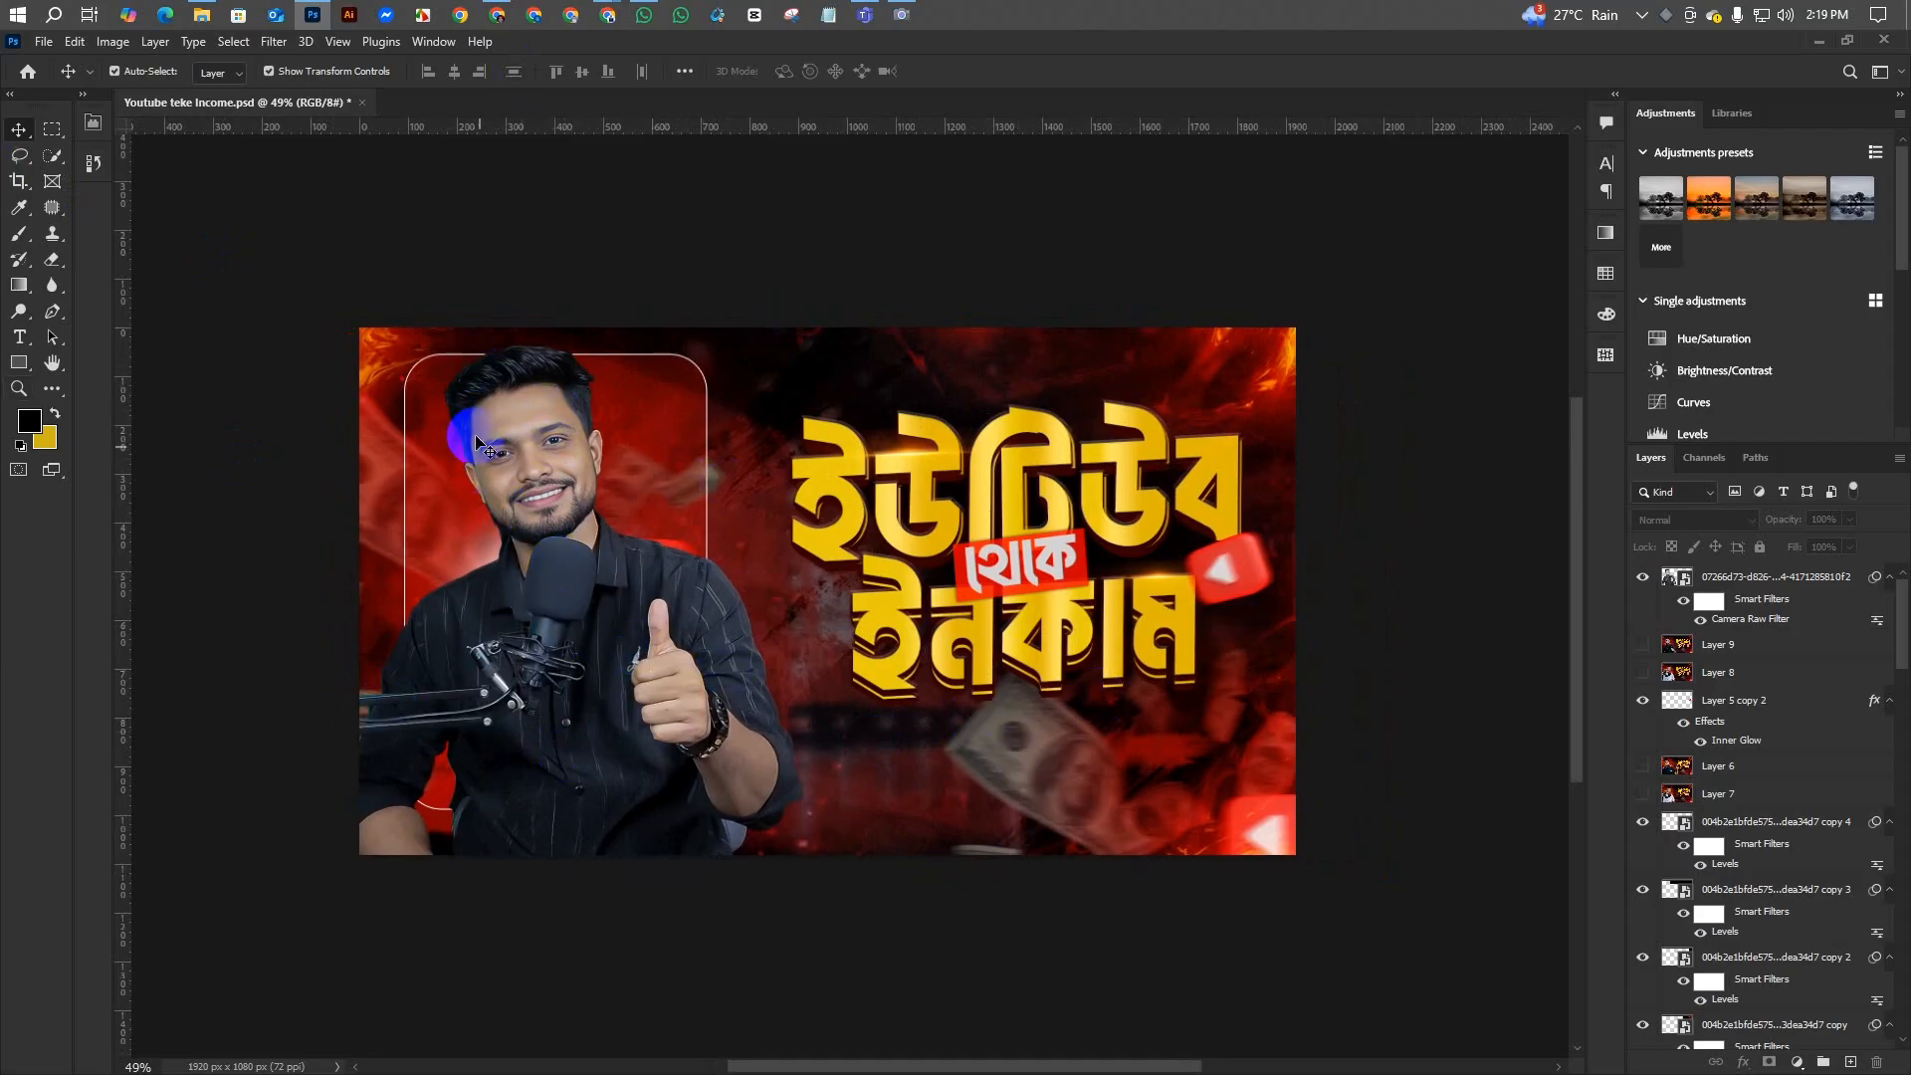
{"action": "left_click", "coordinate": [546, 568]}
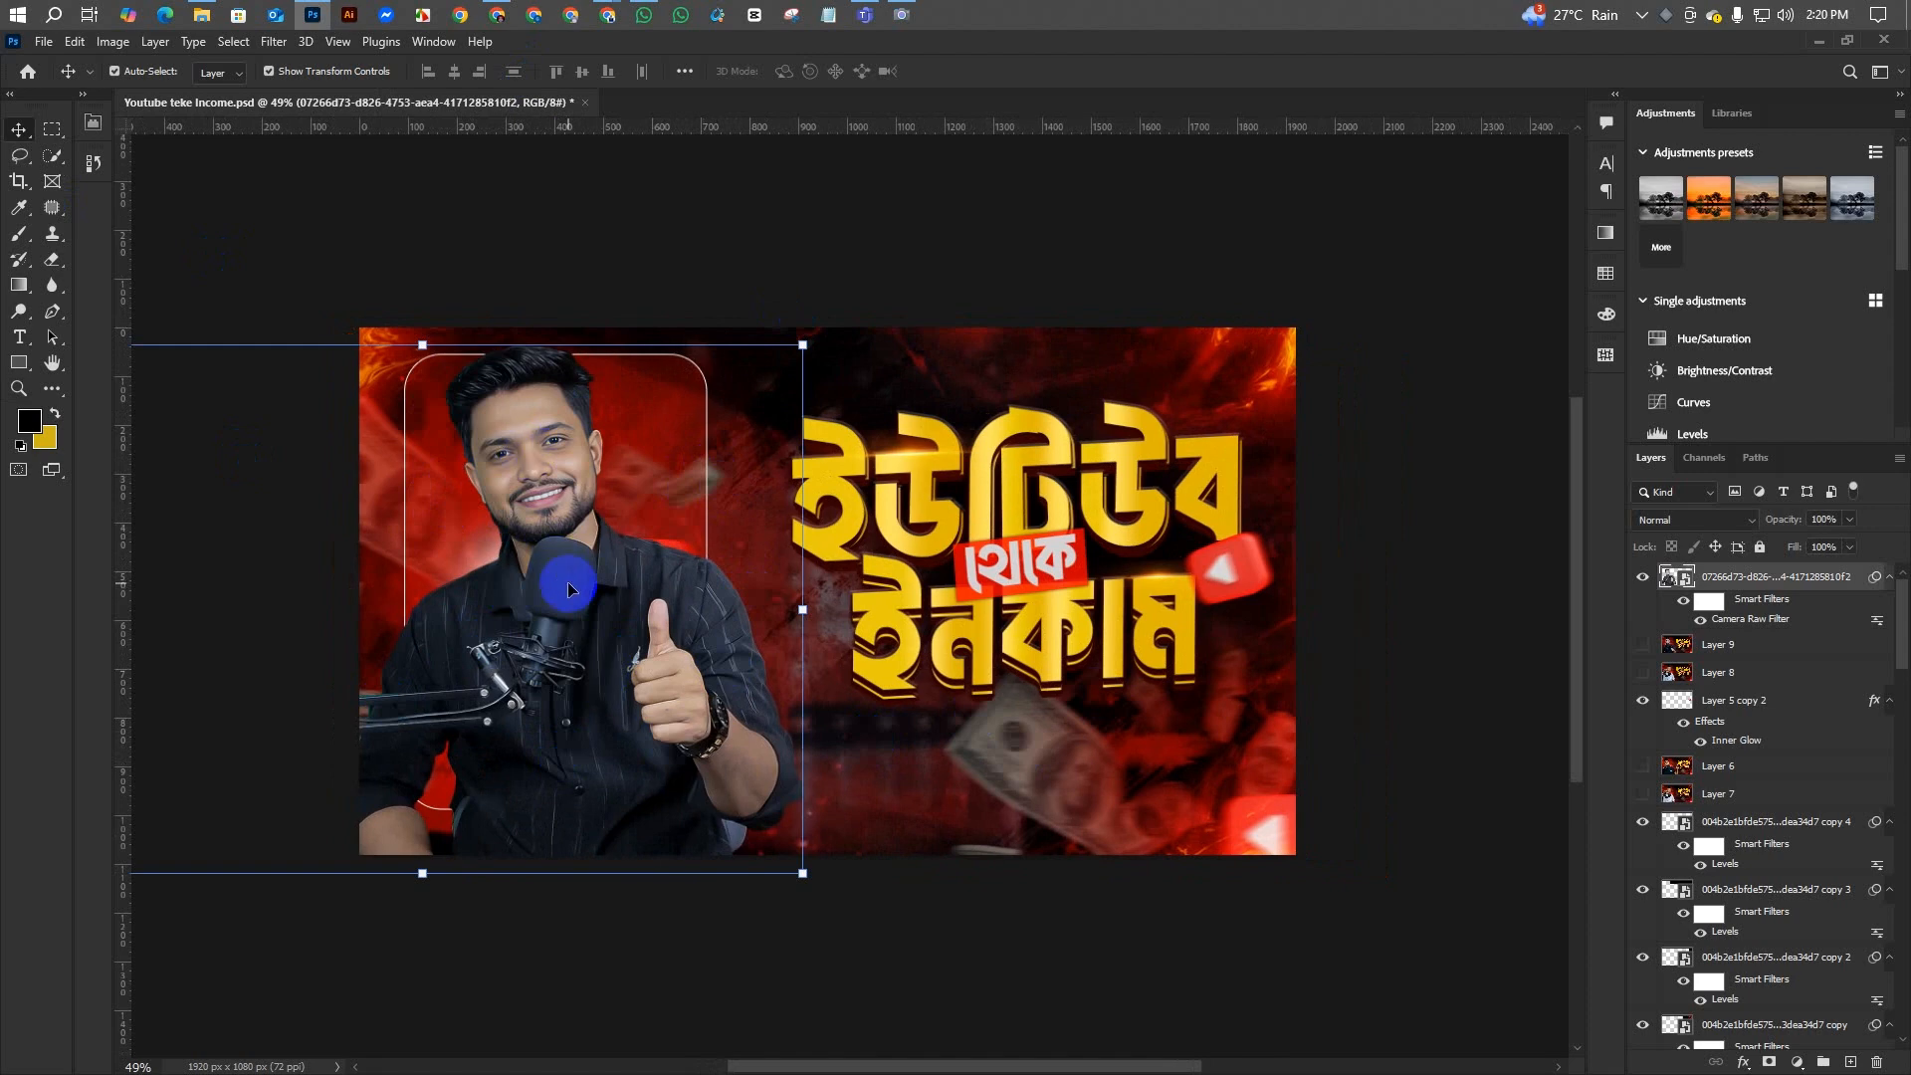
{"action": "left_click", "coordinate": [1063, 195]}
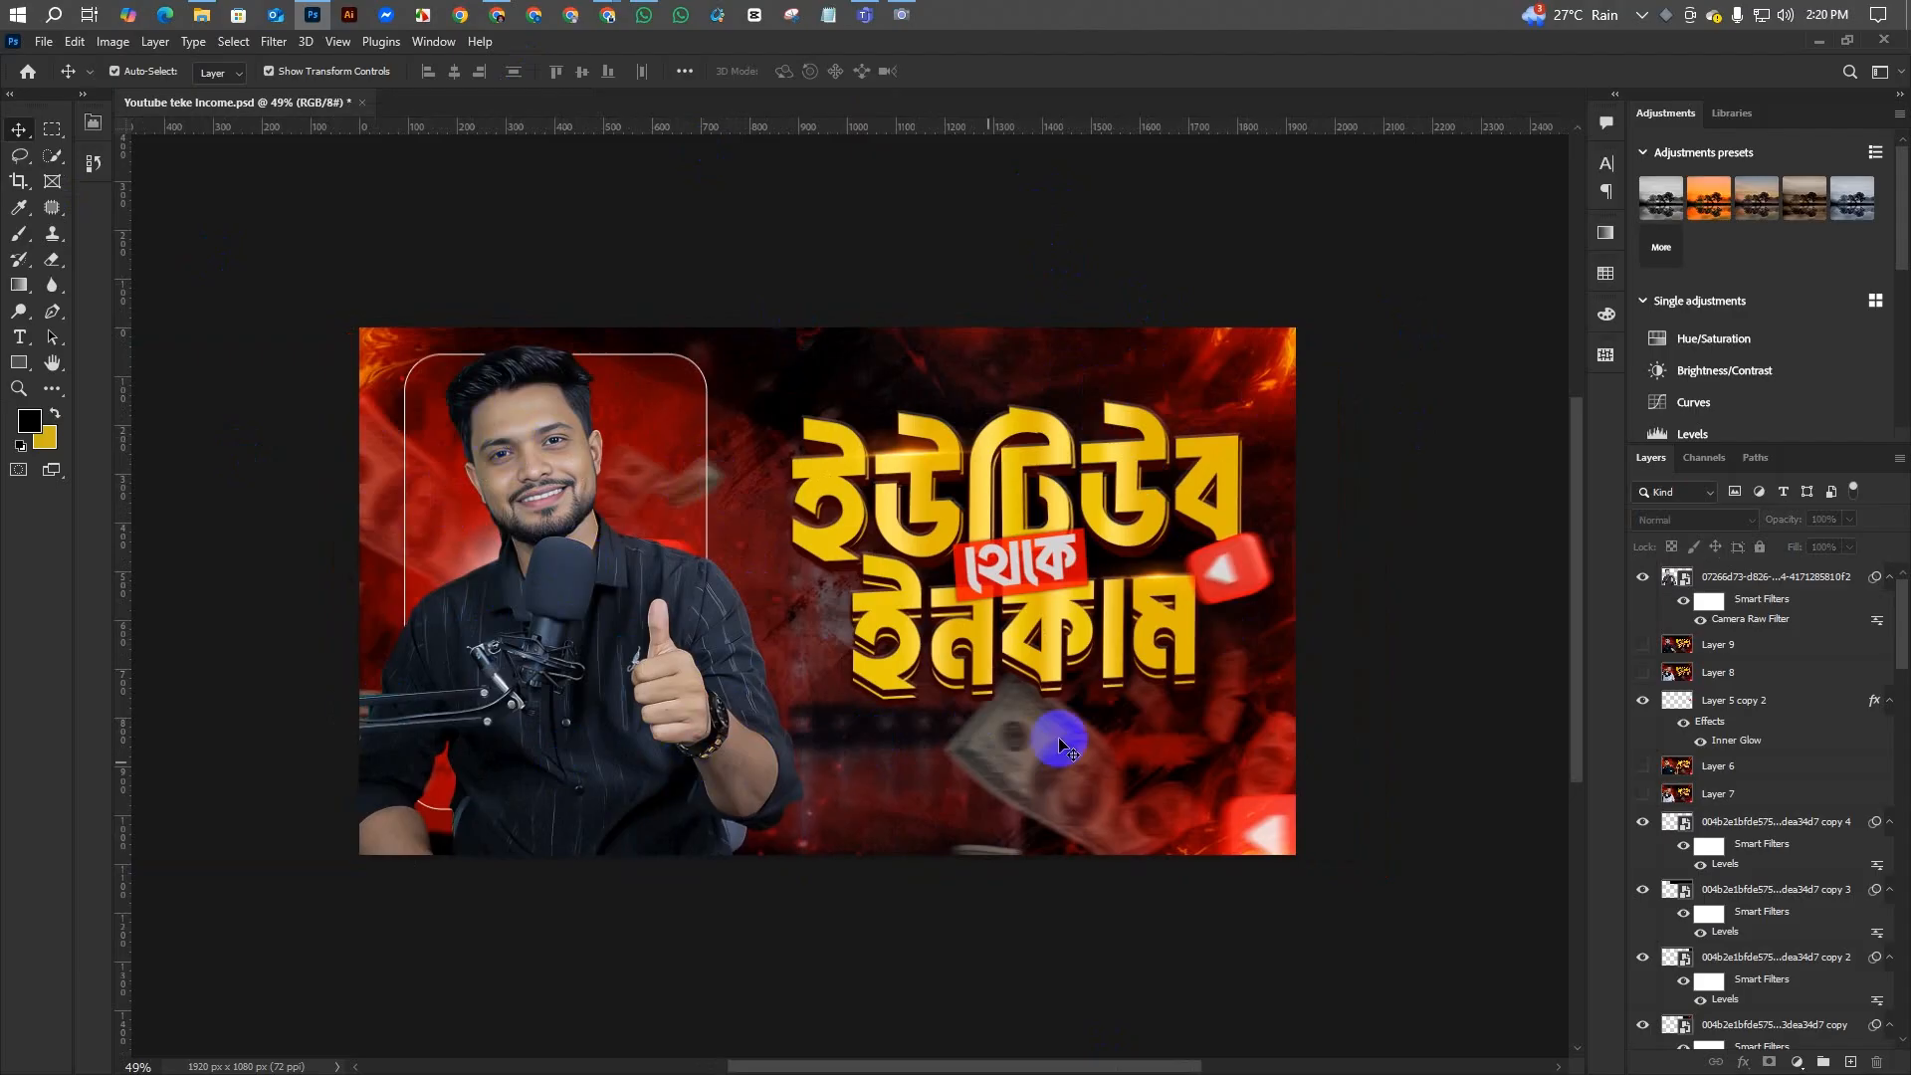
{"action": "left_click", "coordinate": [1688, 604]}
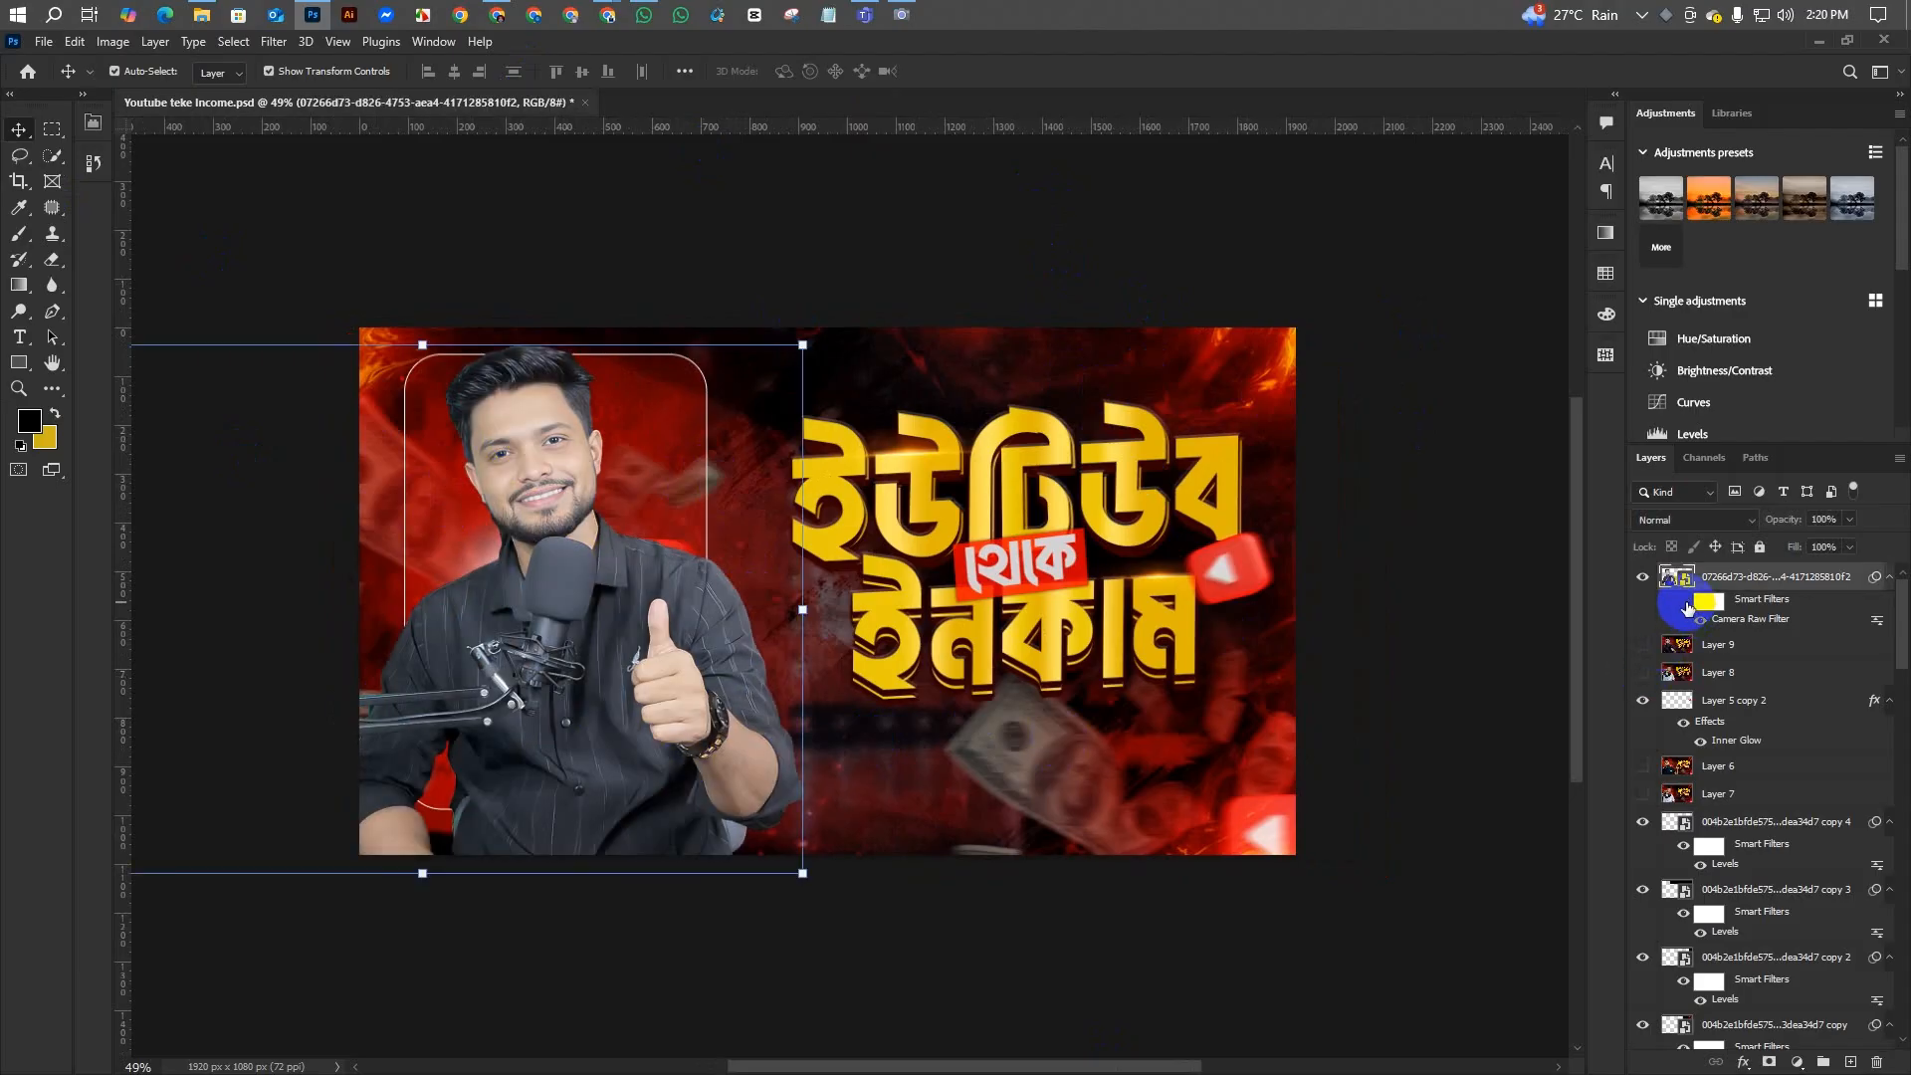
{"action": "left_click", "coordinate": [1685, 602]}
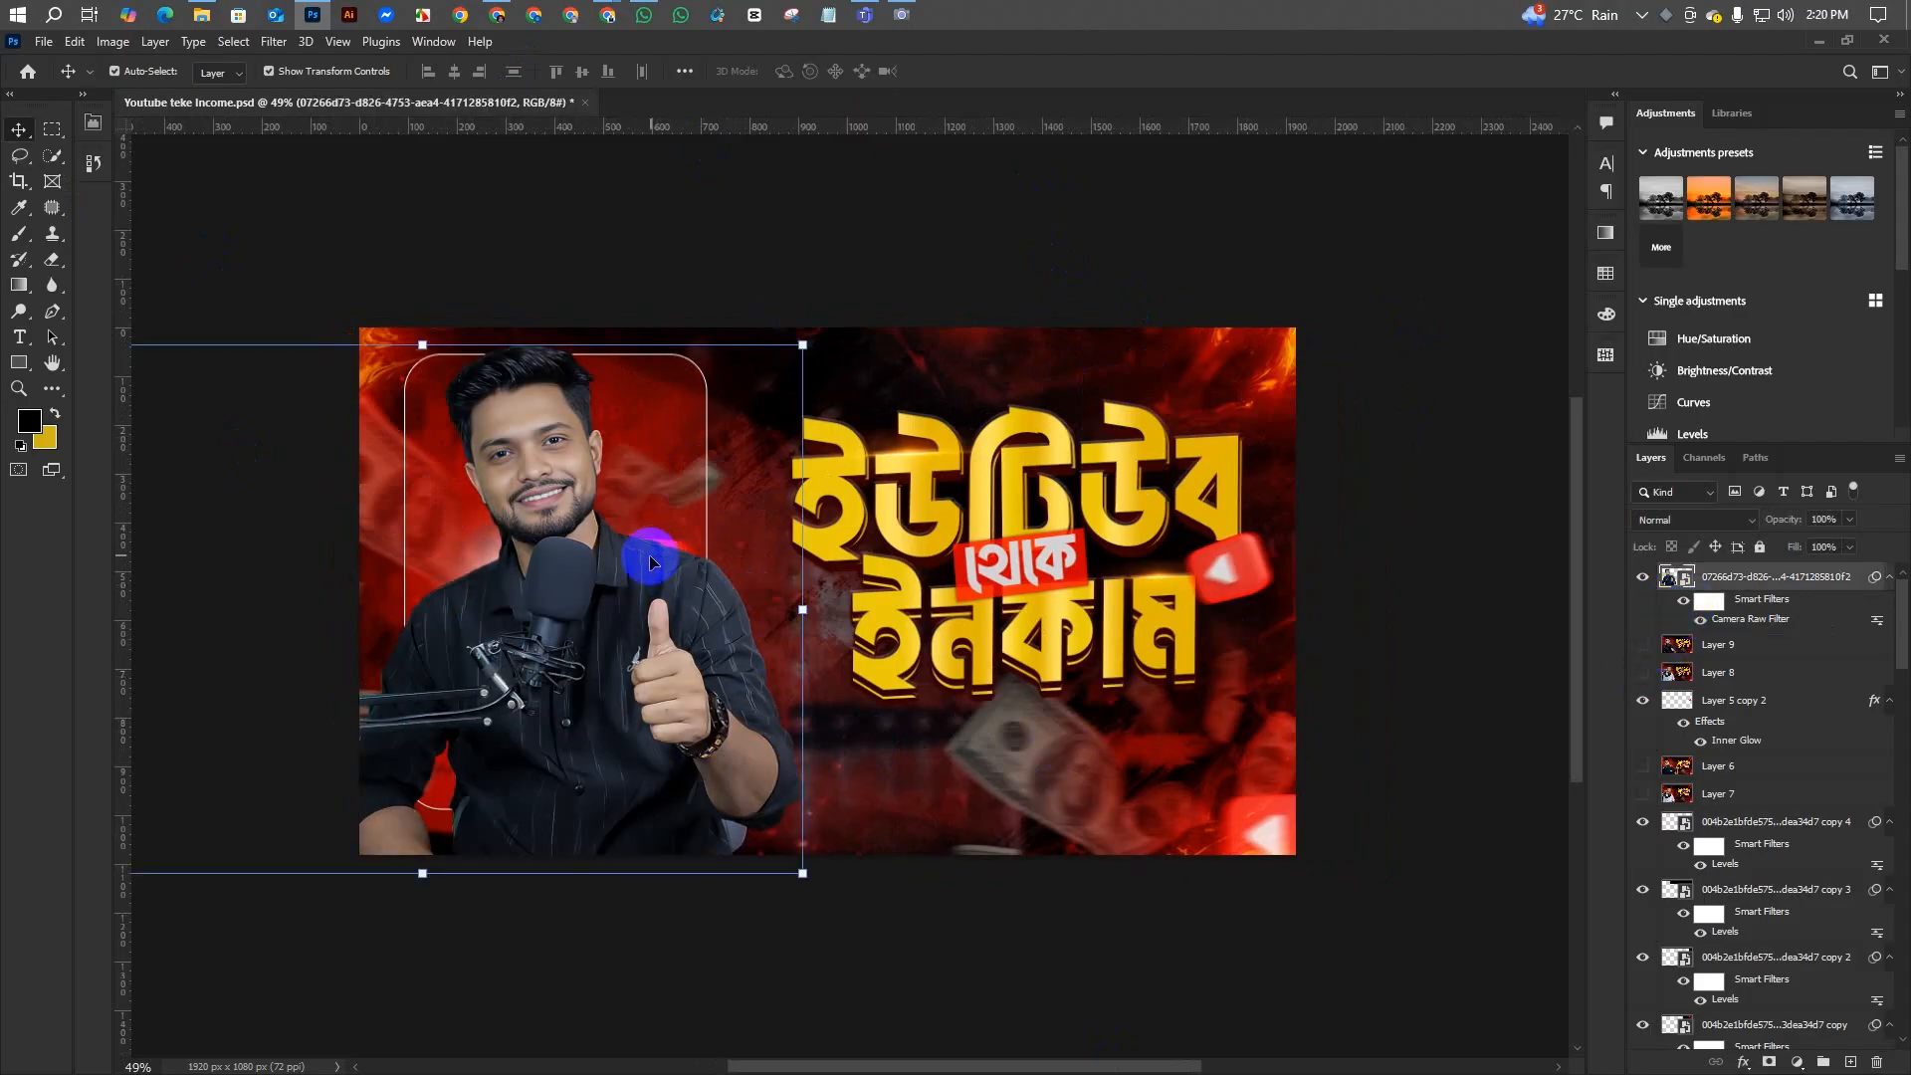
{"action": "left_click", "coordinate": [702, 262]}
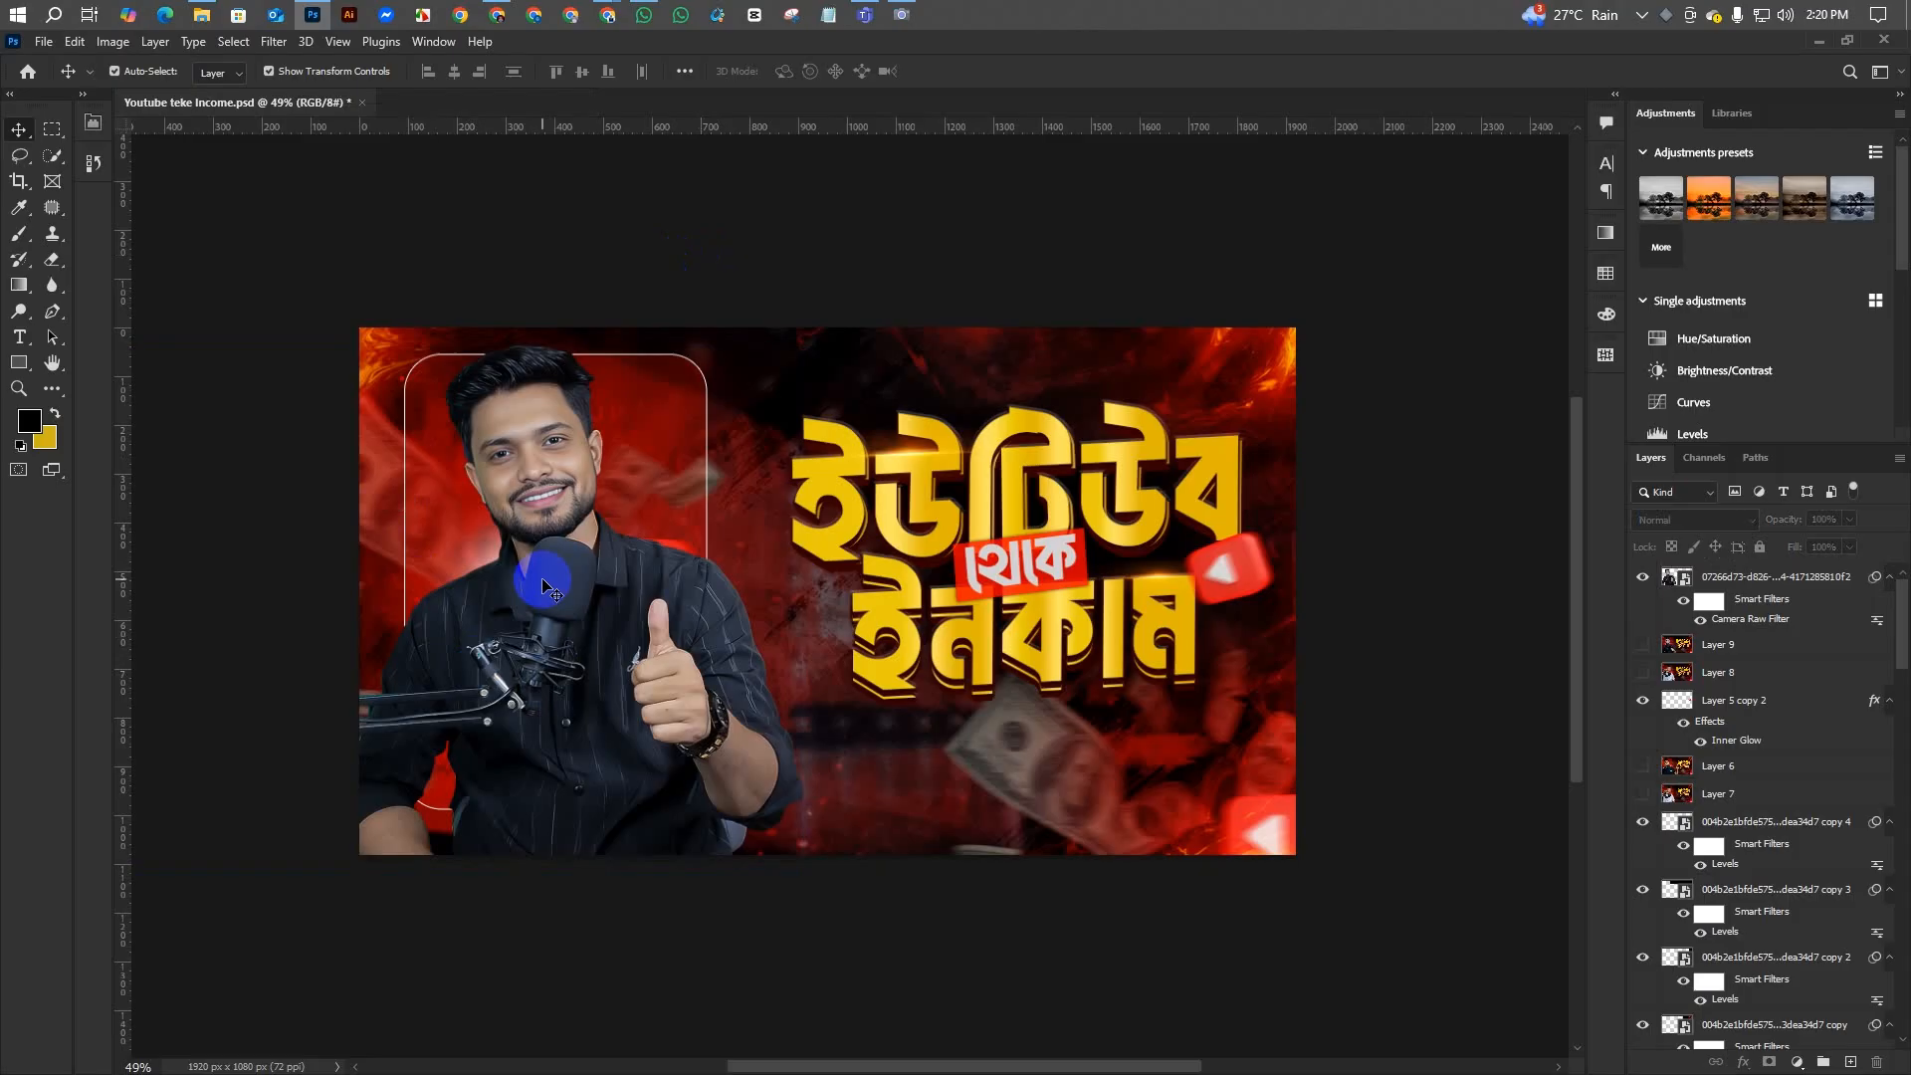
- Open the blending options of the portrait layer with the portrait left in clear view
{"action": "left_click", "coordinate": [724, 615]}
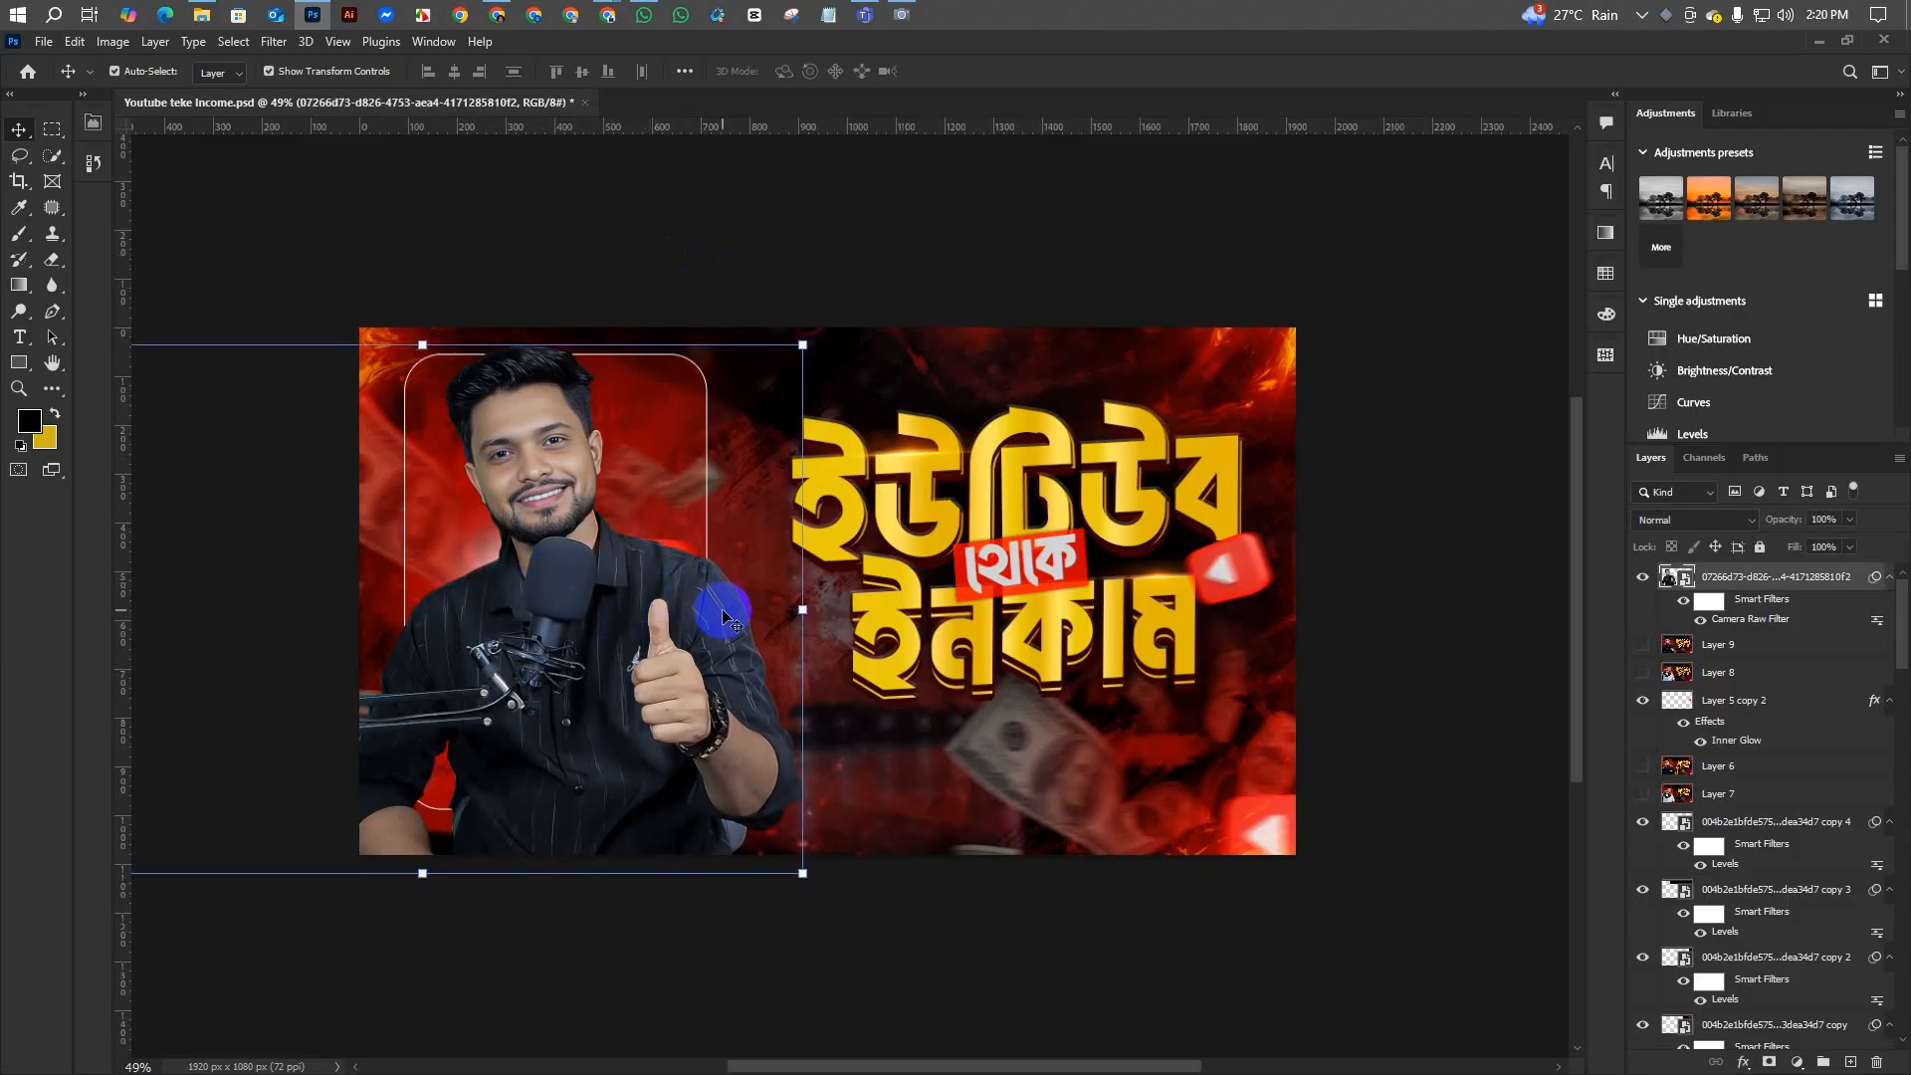
{"action": "right_click", "coordinate": [1867, 582]}
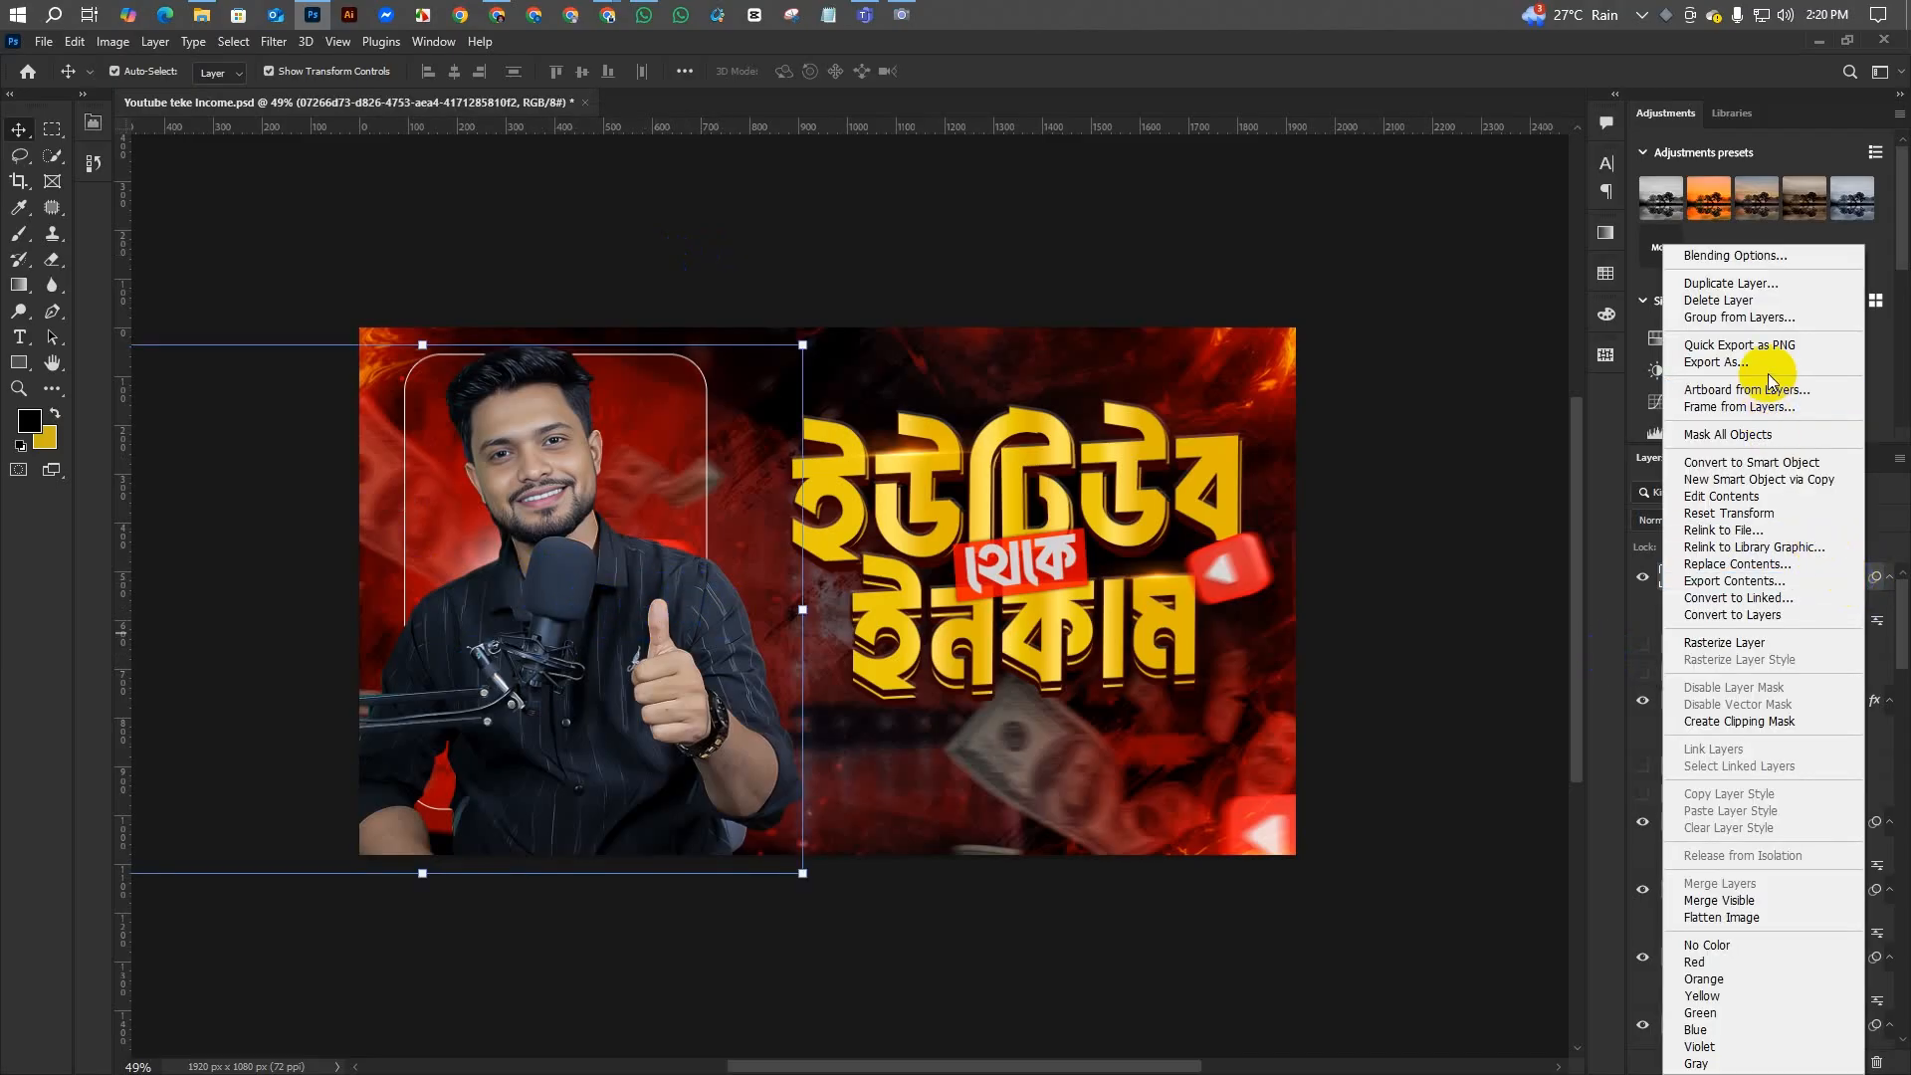
{"action": "left_click", "coordinate": [1863, 576]}
{"action": "right_click", "coordinate": [1857, 580]}
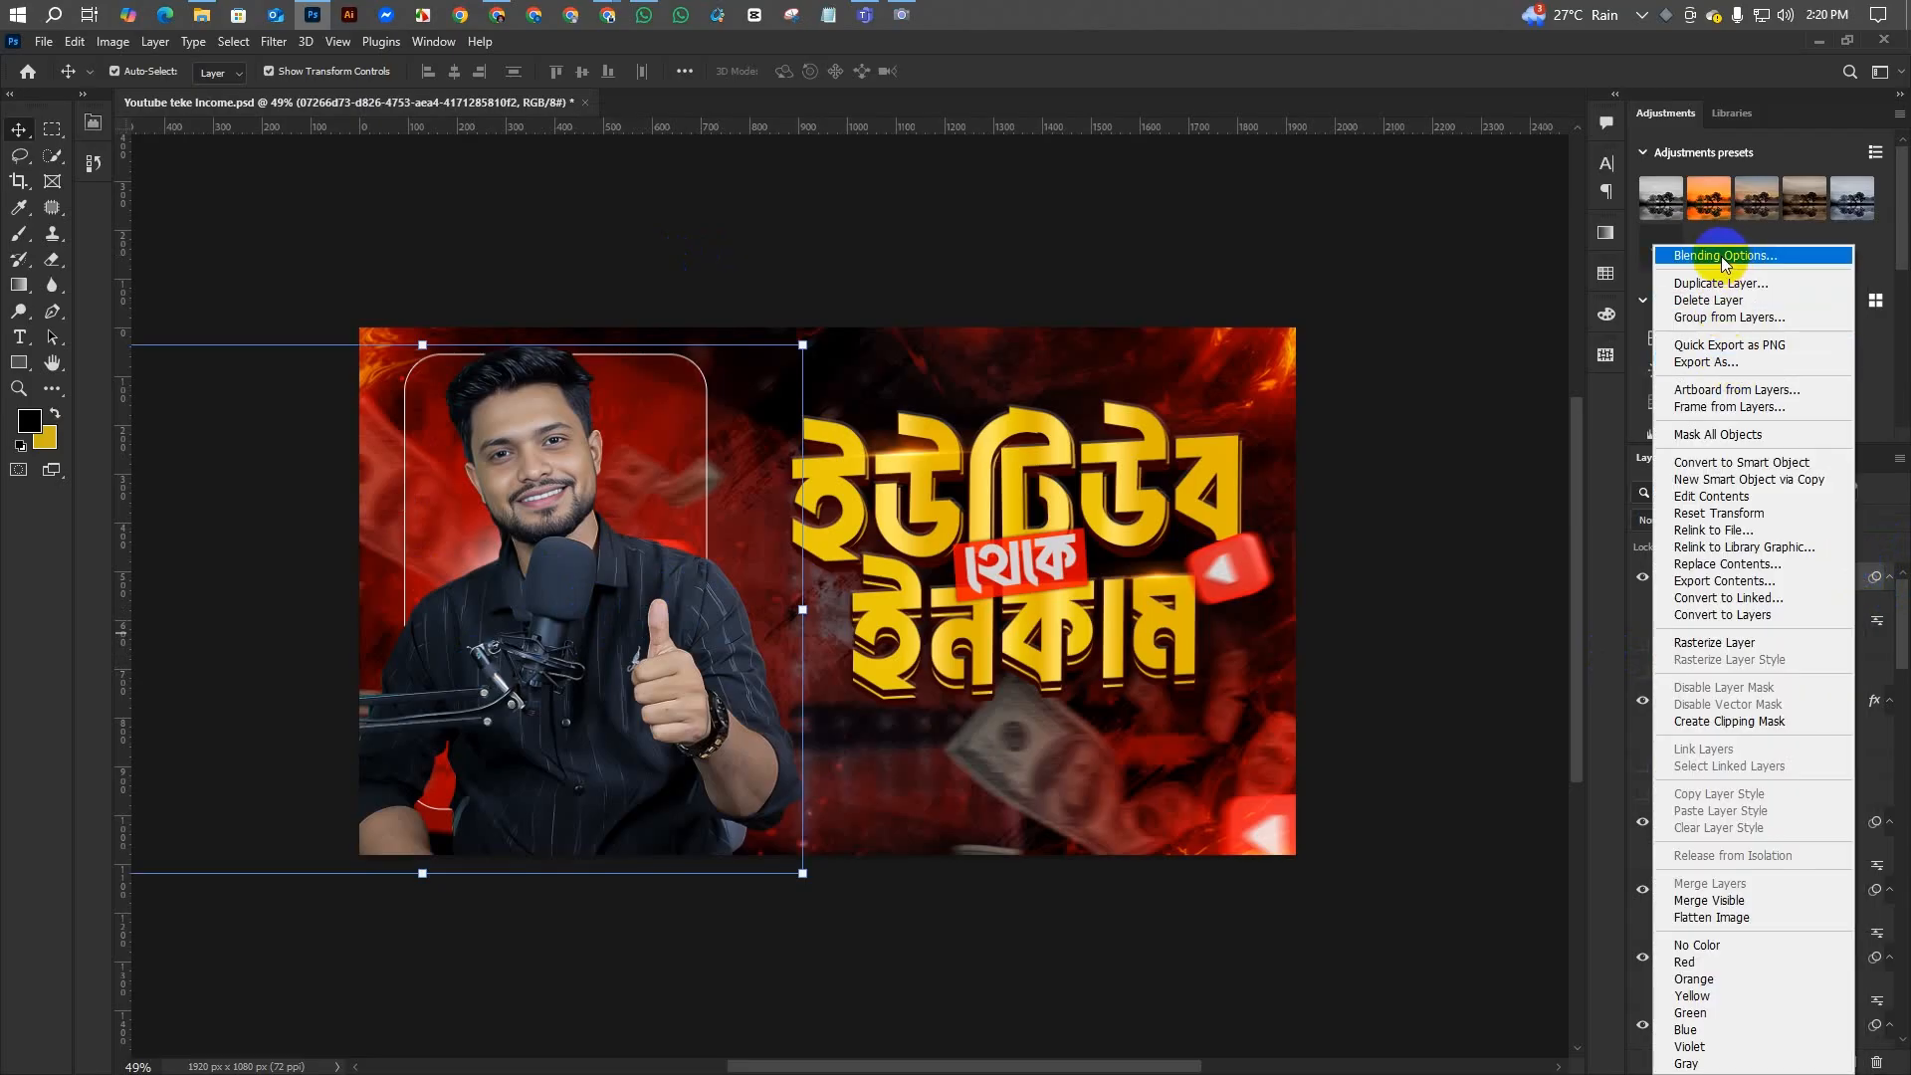
{"action": "left_click", "coordinate": [1726, 257]}
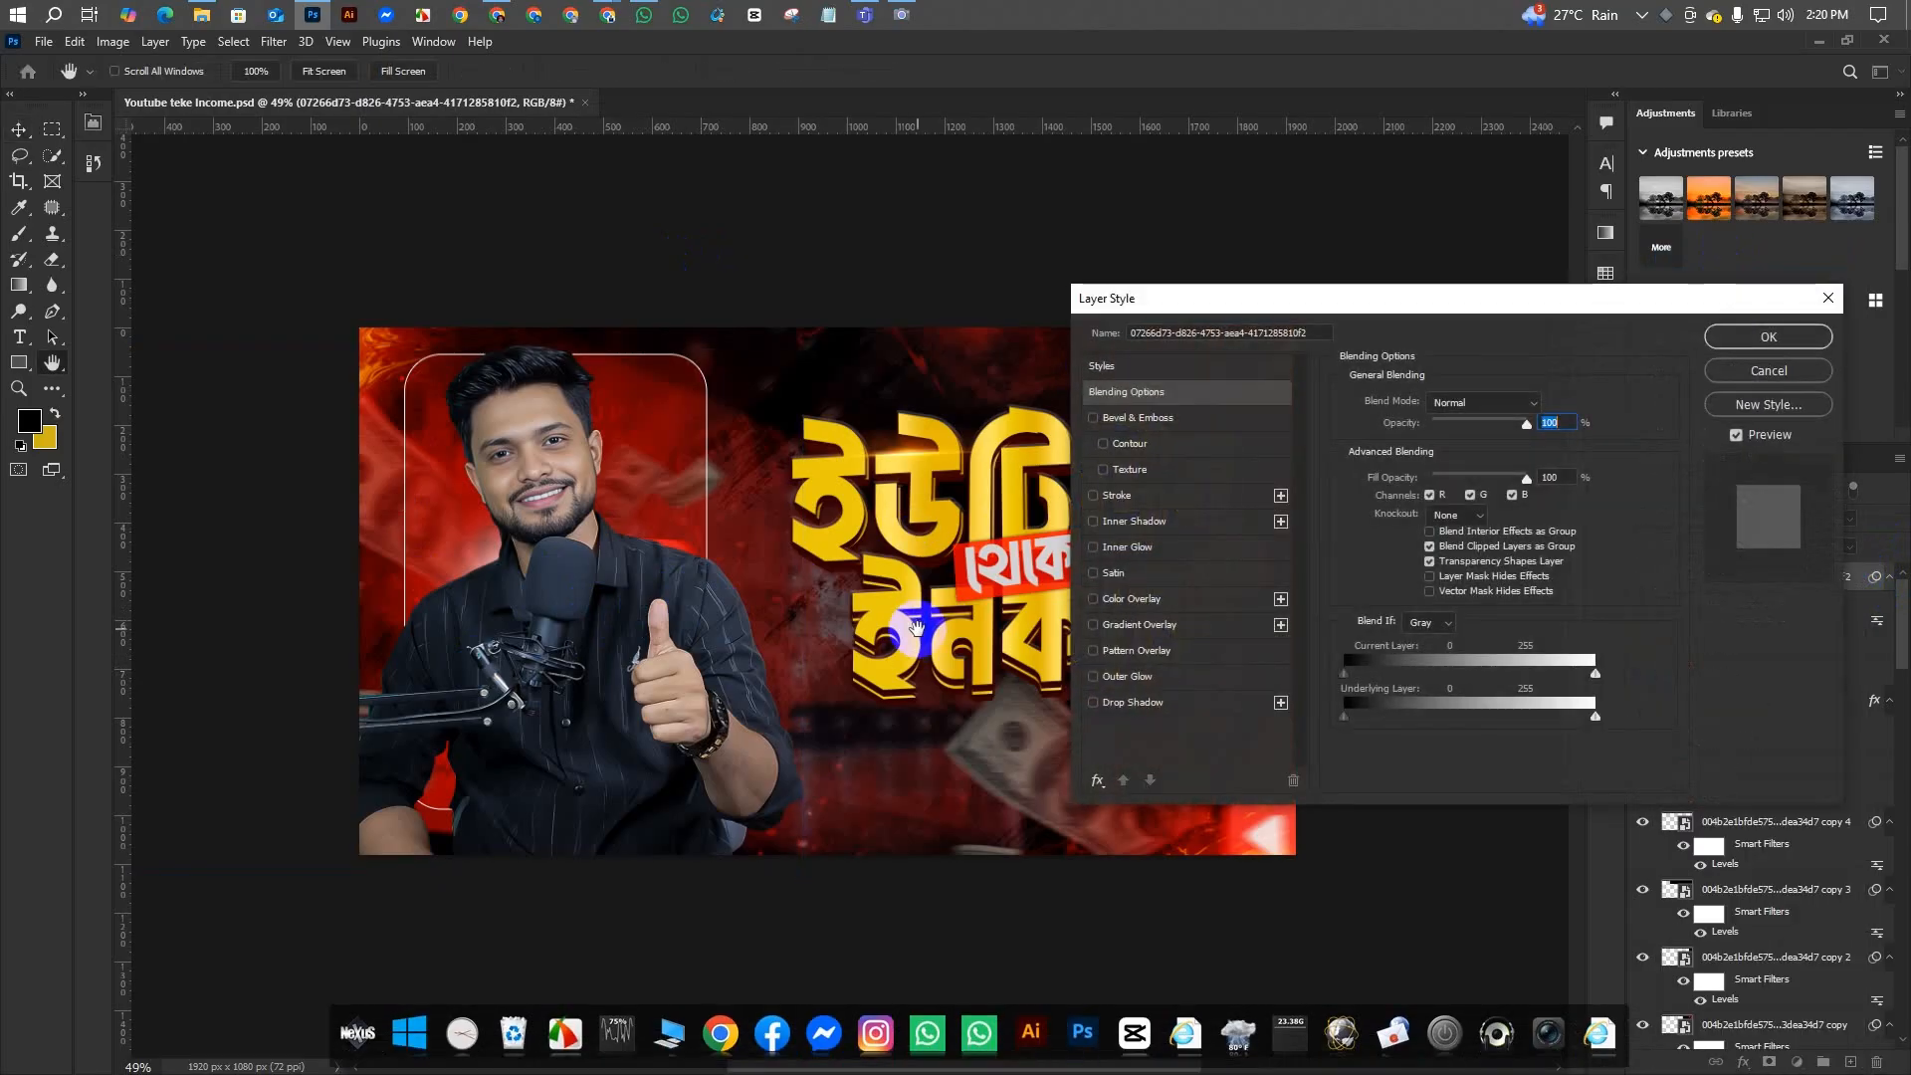
{"action": "left_click_drag", "start_coordinate": [1228, 299], "coordinate": [1182, 290]}
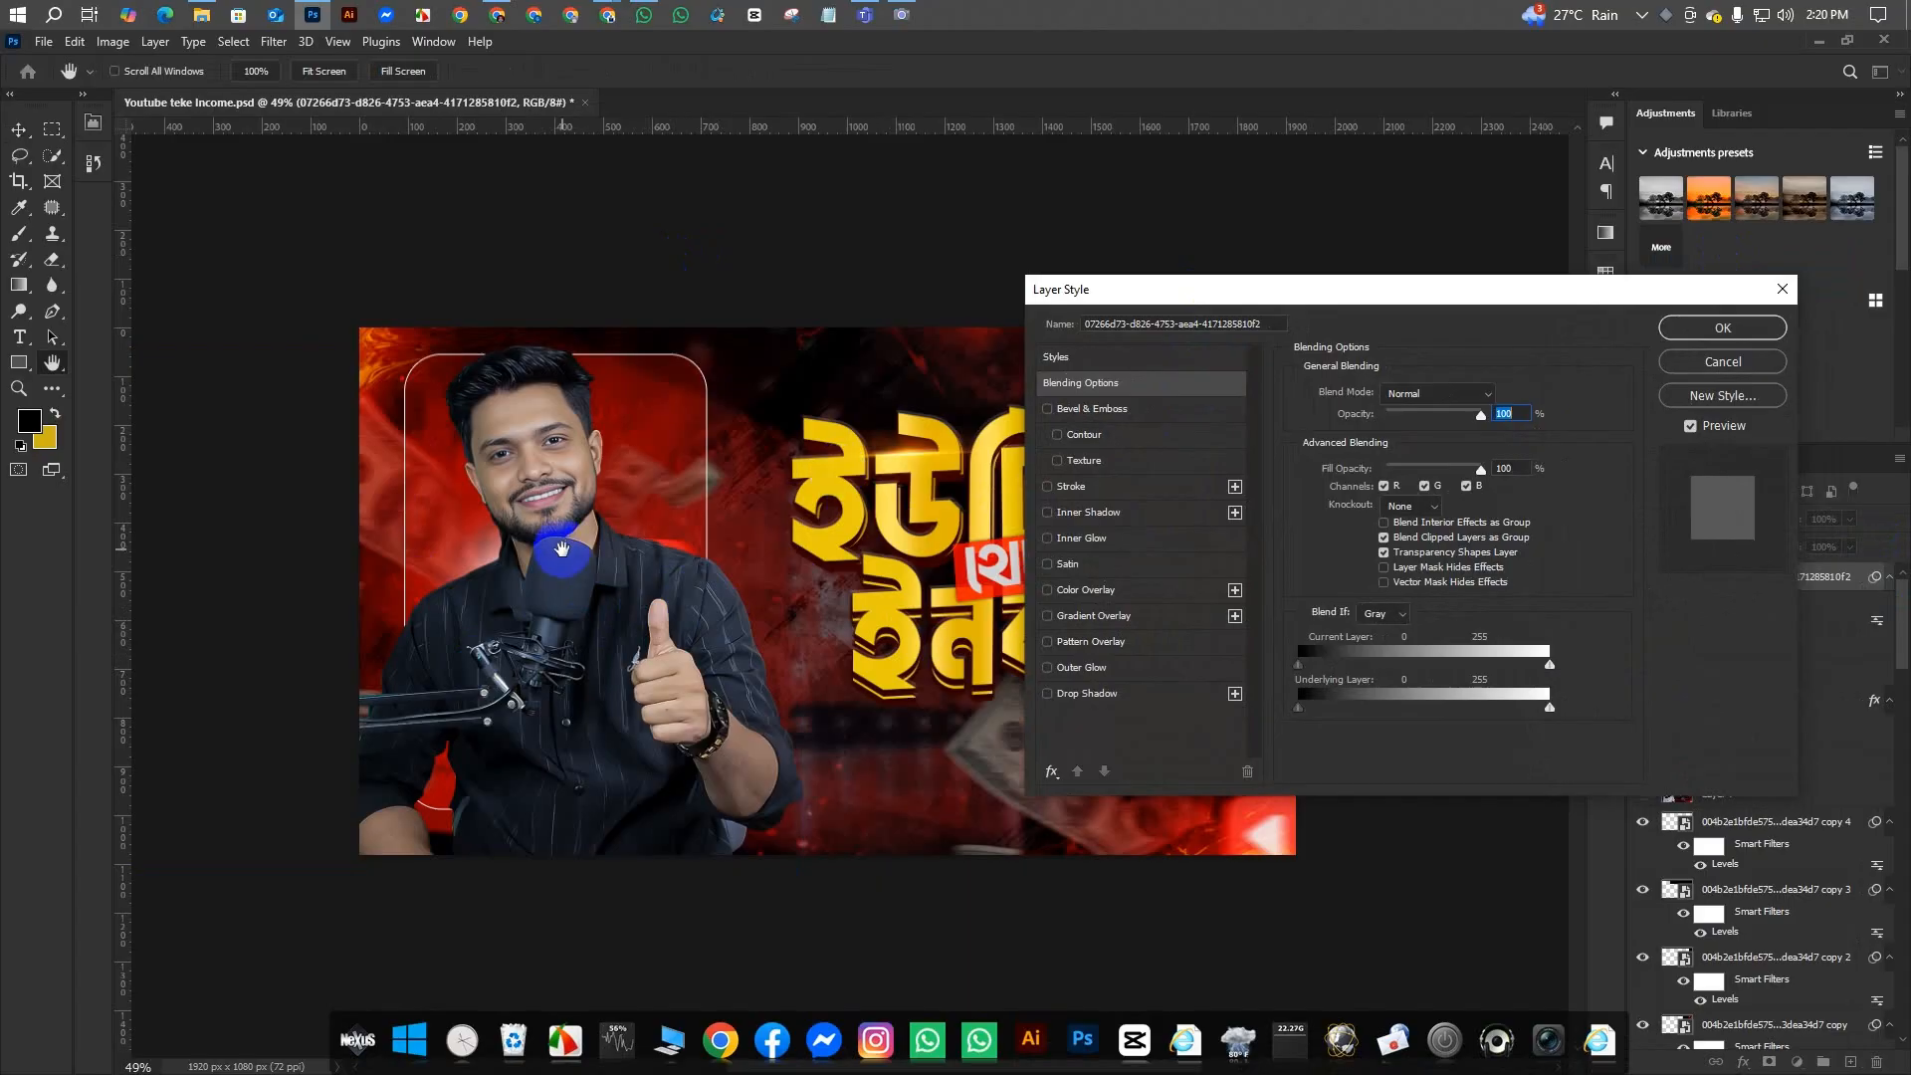
- Add an Inner Shadow to the portrait in red (ff0000), in Normal blend mode at 100% opacity
{"action": "left_click", "coordinate": [561, 552], "text": "ctrl"}
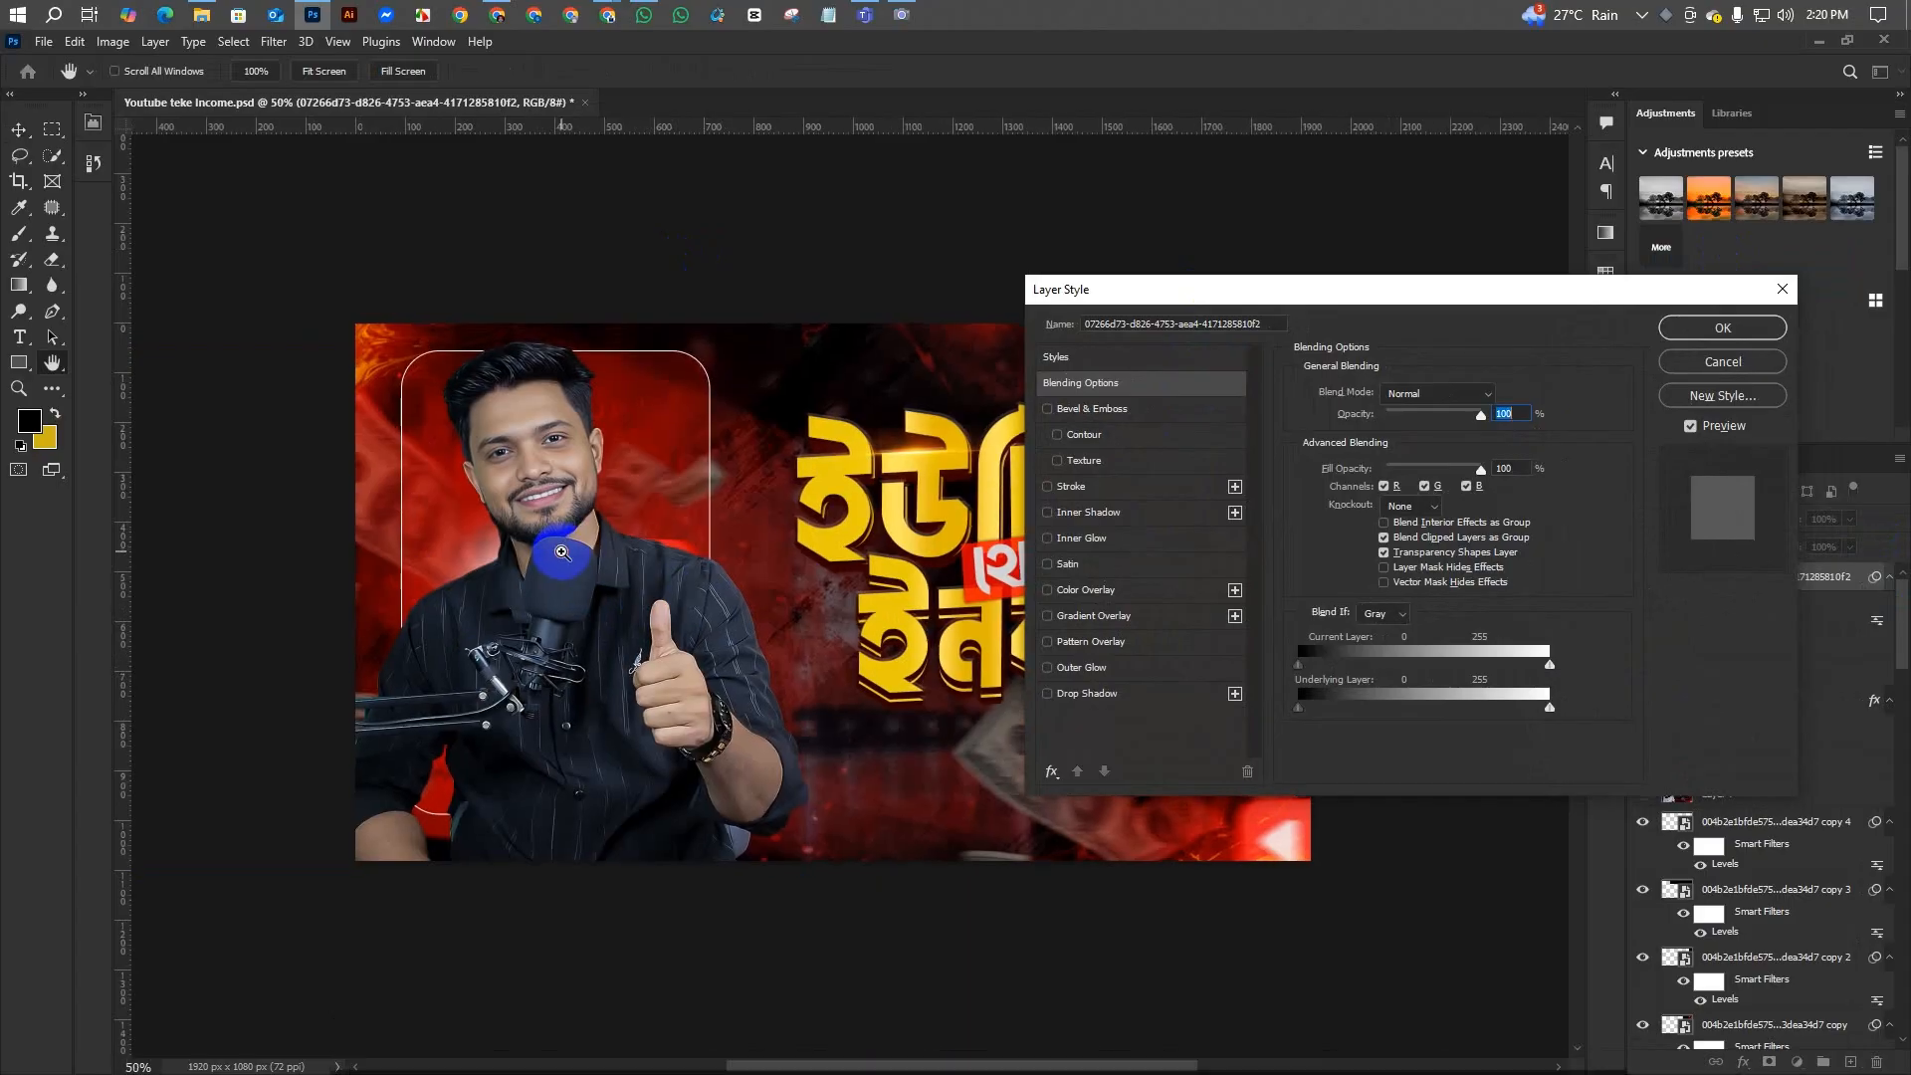
{"action": "left_click", "coordinate": [561, 552], "text": "ctrl"}
{"action": "left_click", "coordinate": [561, 551], "text": "ctrl"}
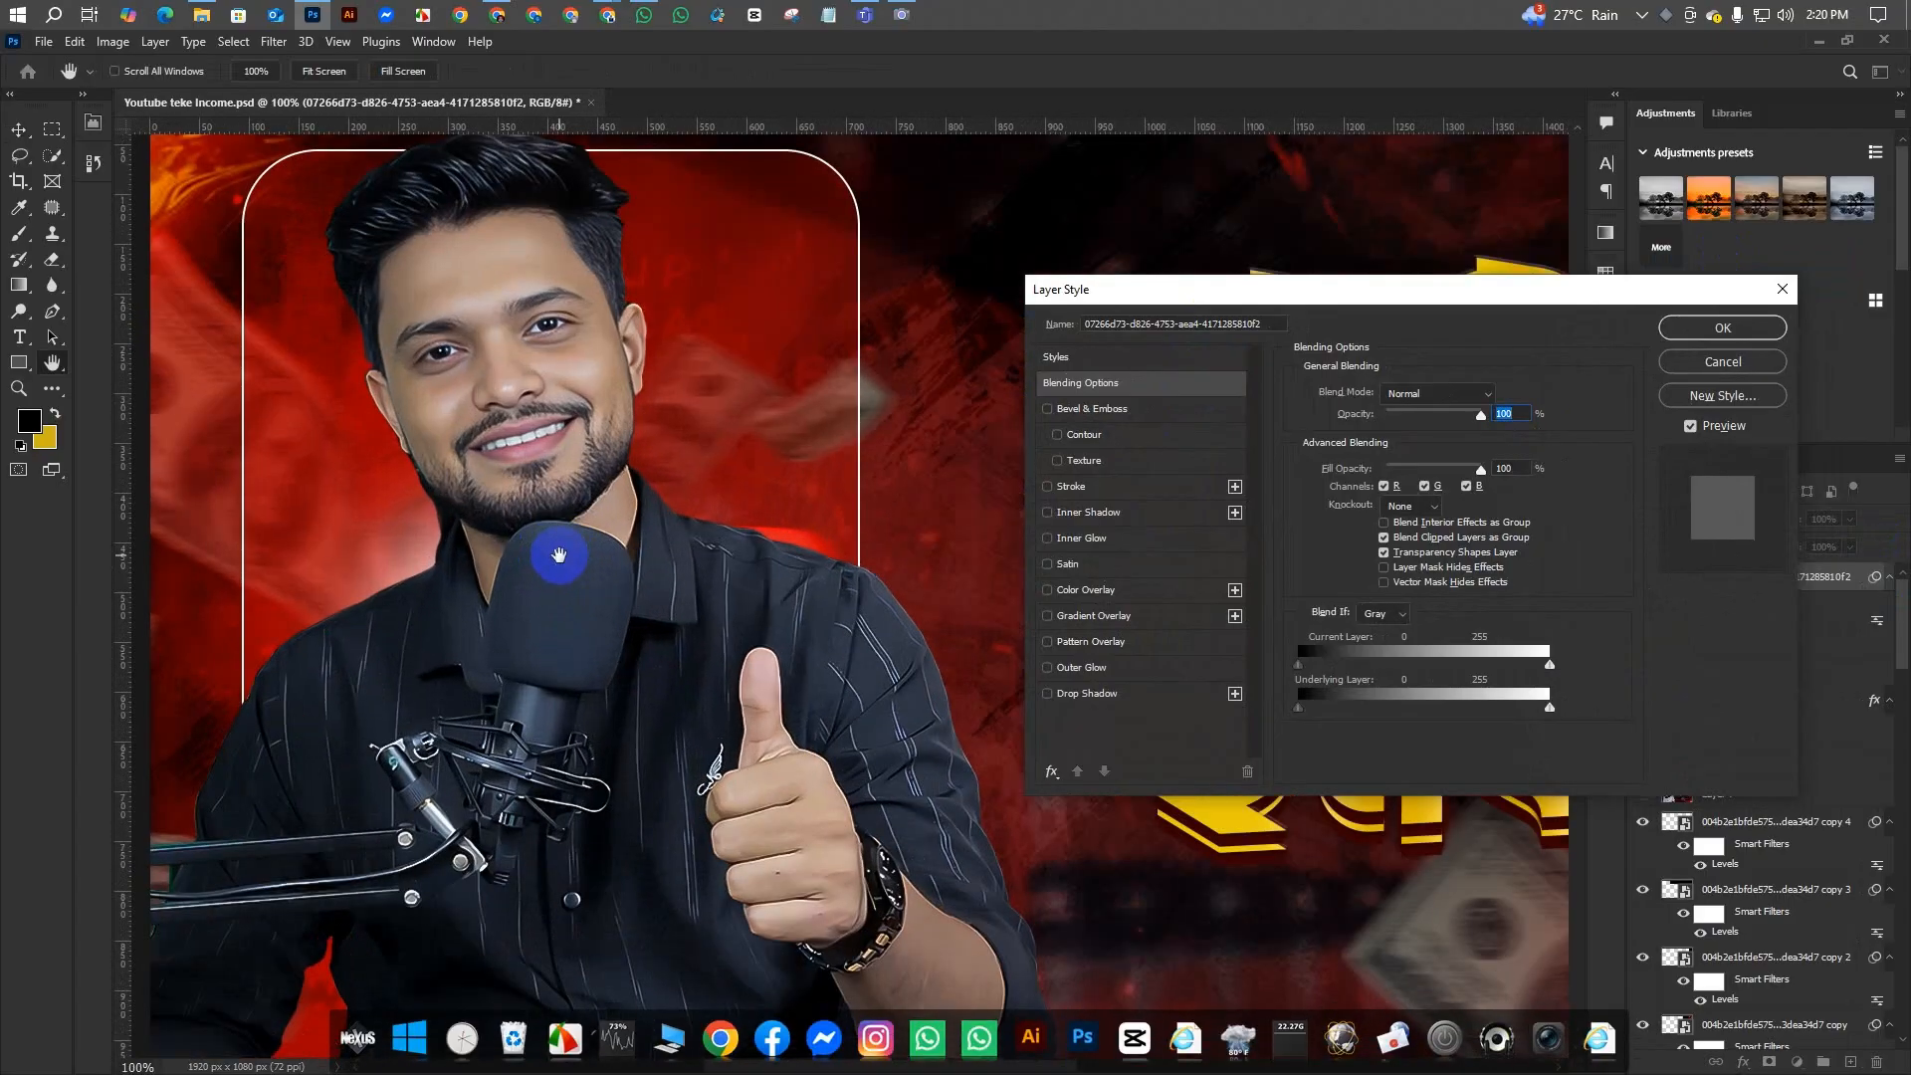
{"action": "left_click", "coordinate": [558, 555], "text": "alt"}
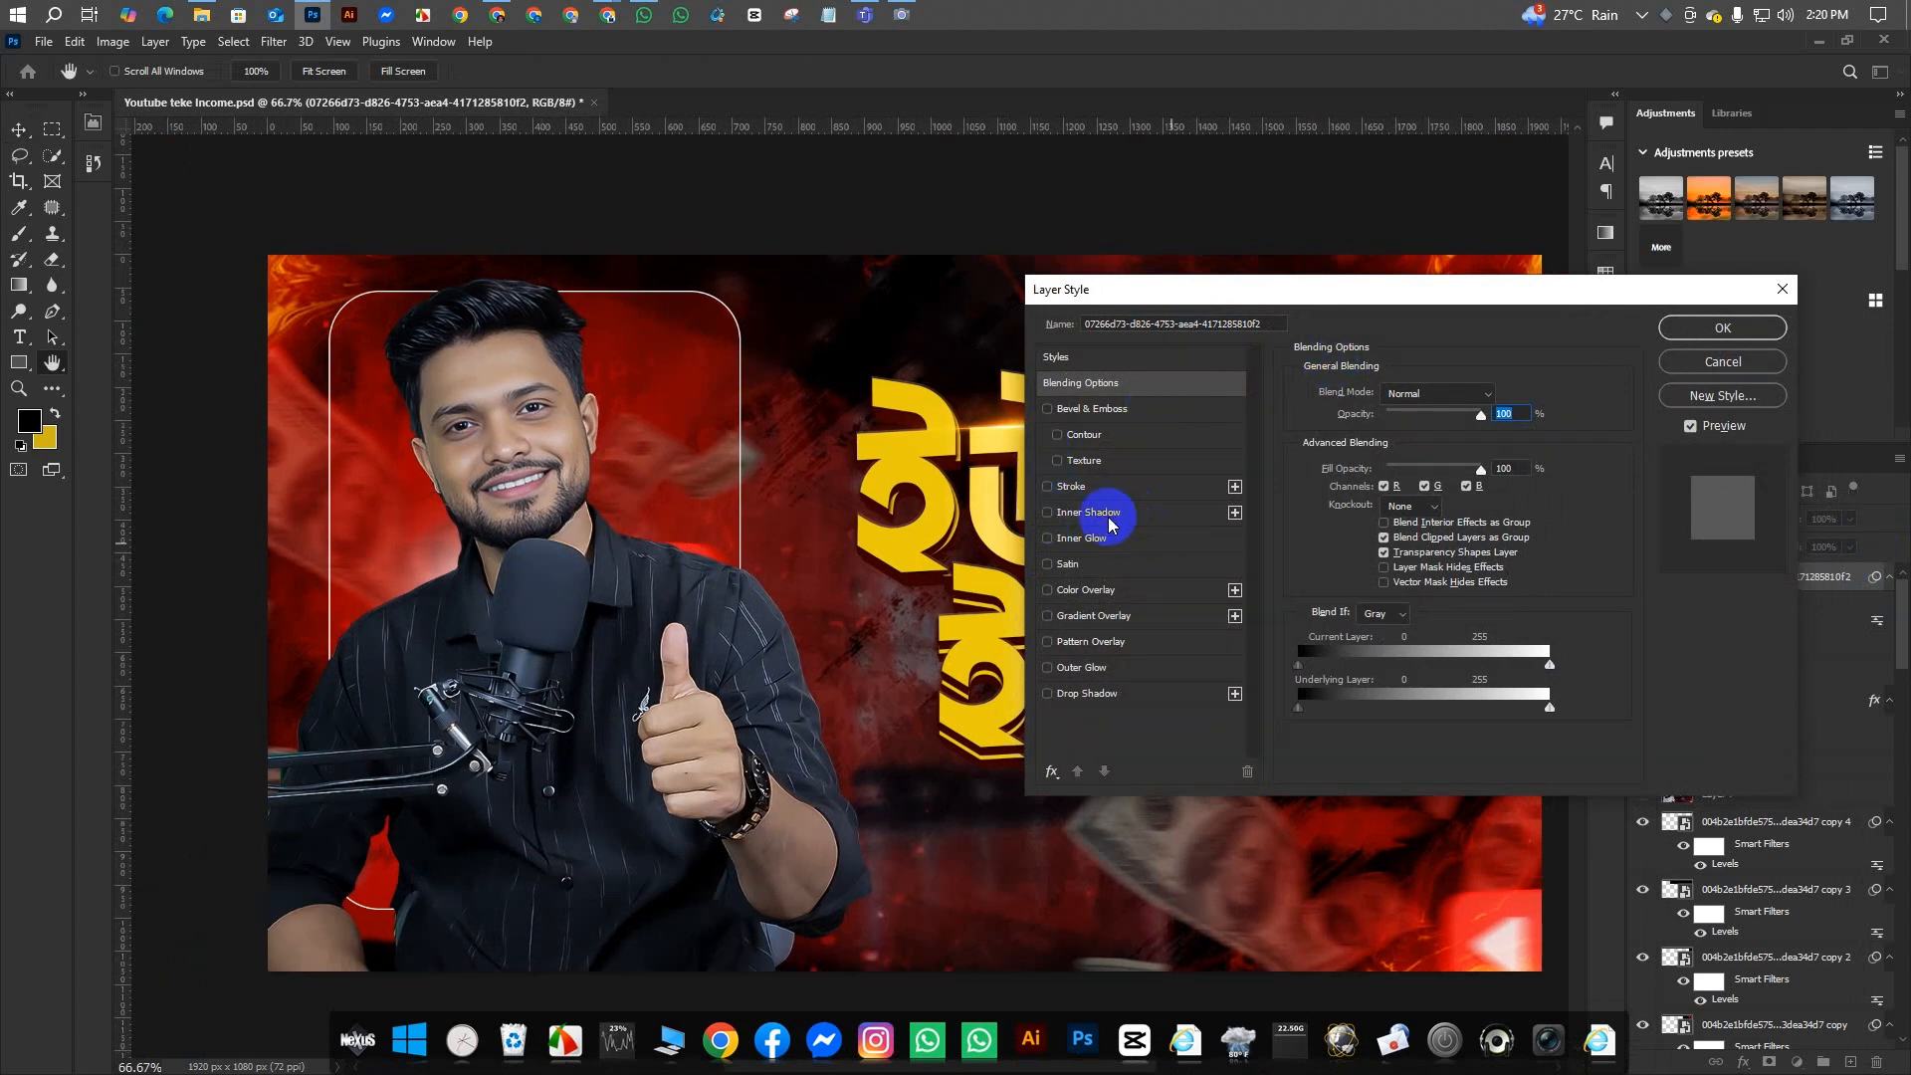
{"action": "left_click", "coordinate": [1049, 516]}
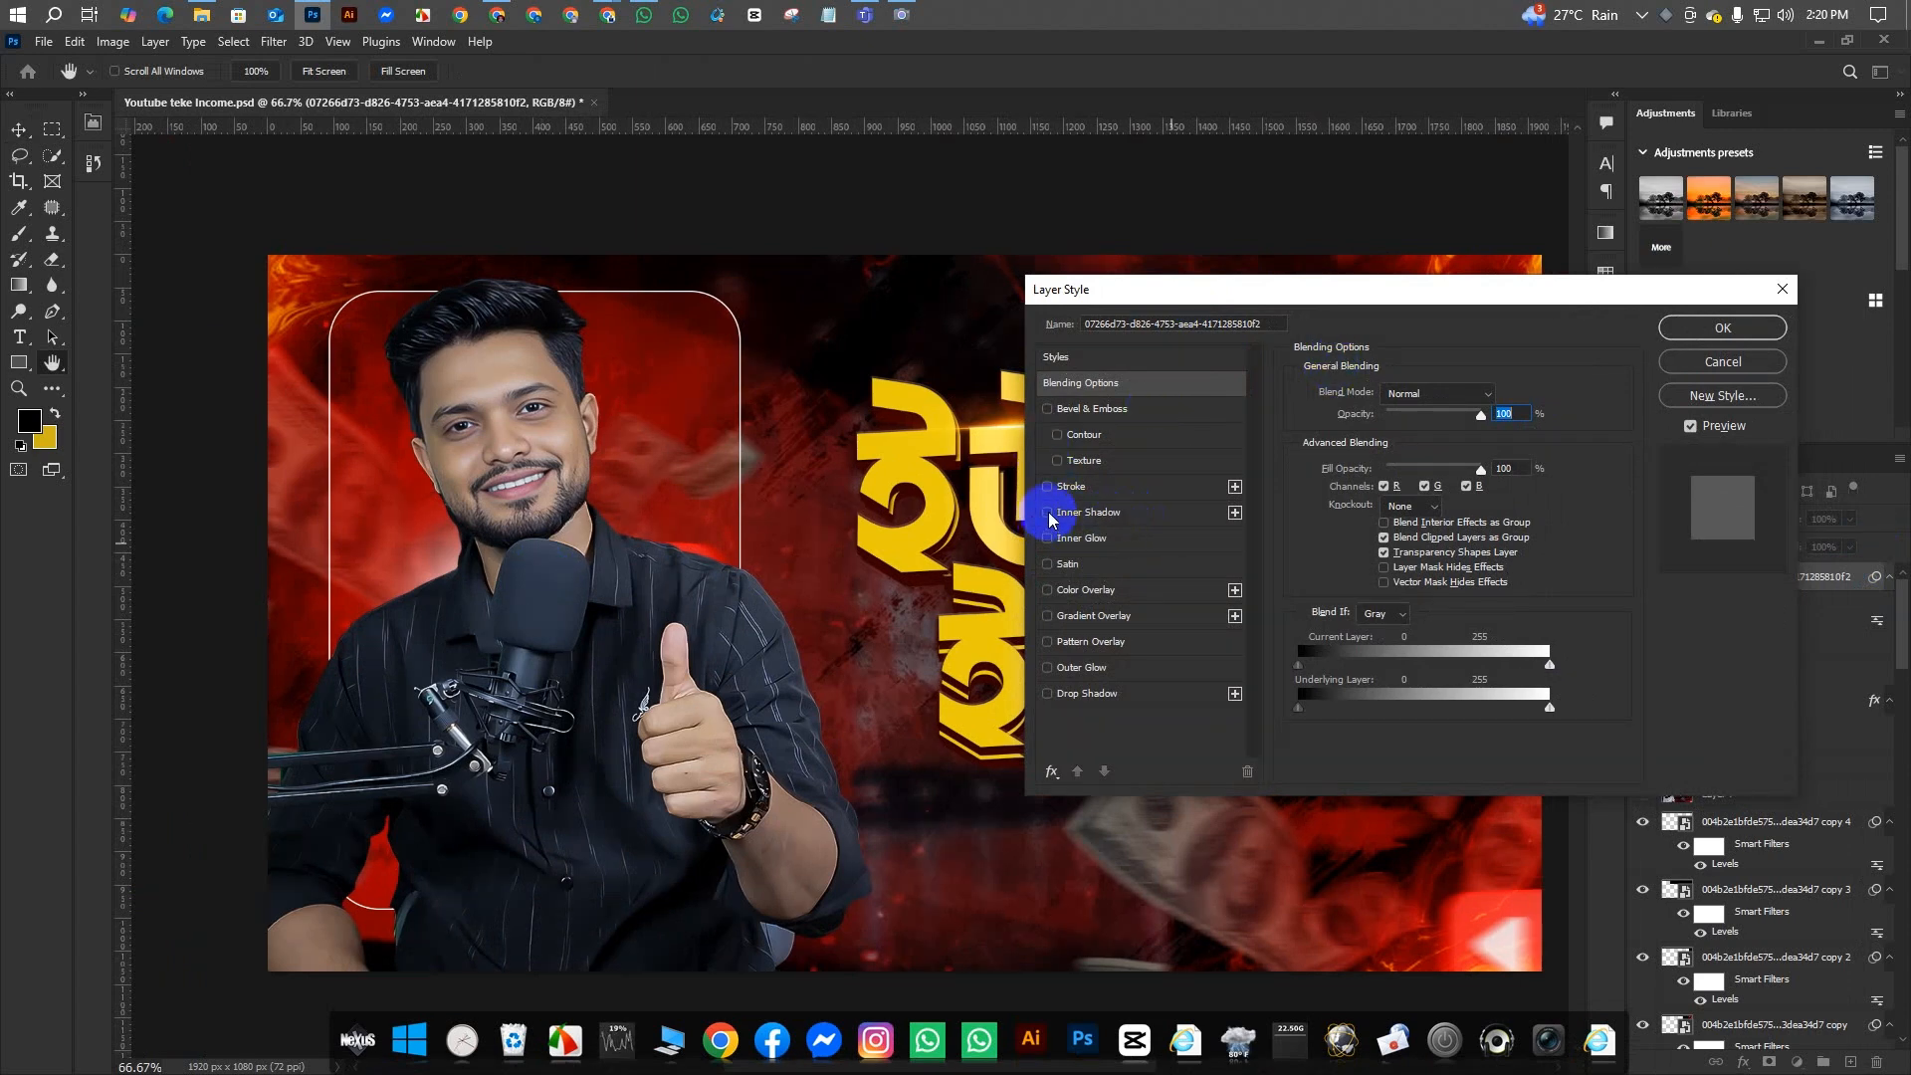
{"action": "left_click", "coordinate": [1156, 514]}
{"action": "left_click", "coordinate": [1495, 398]}
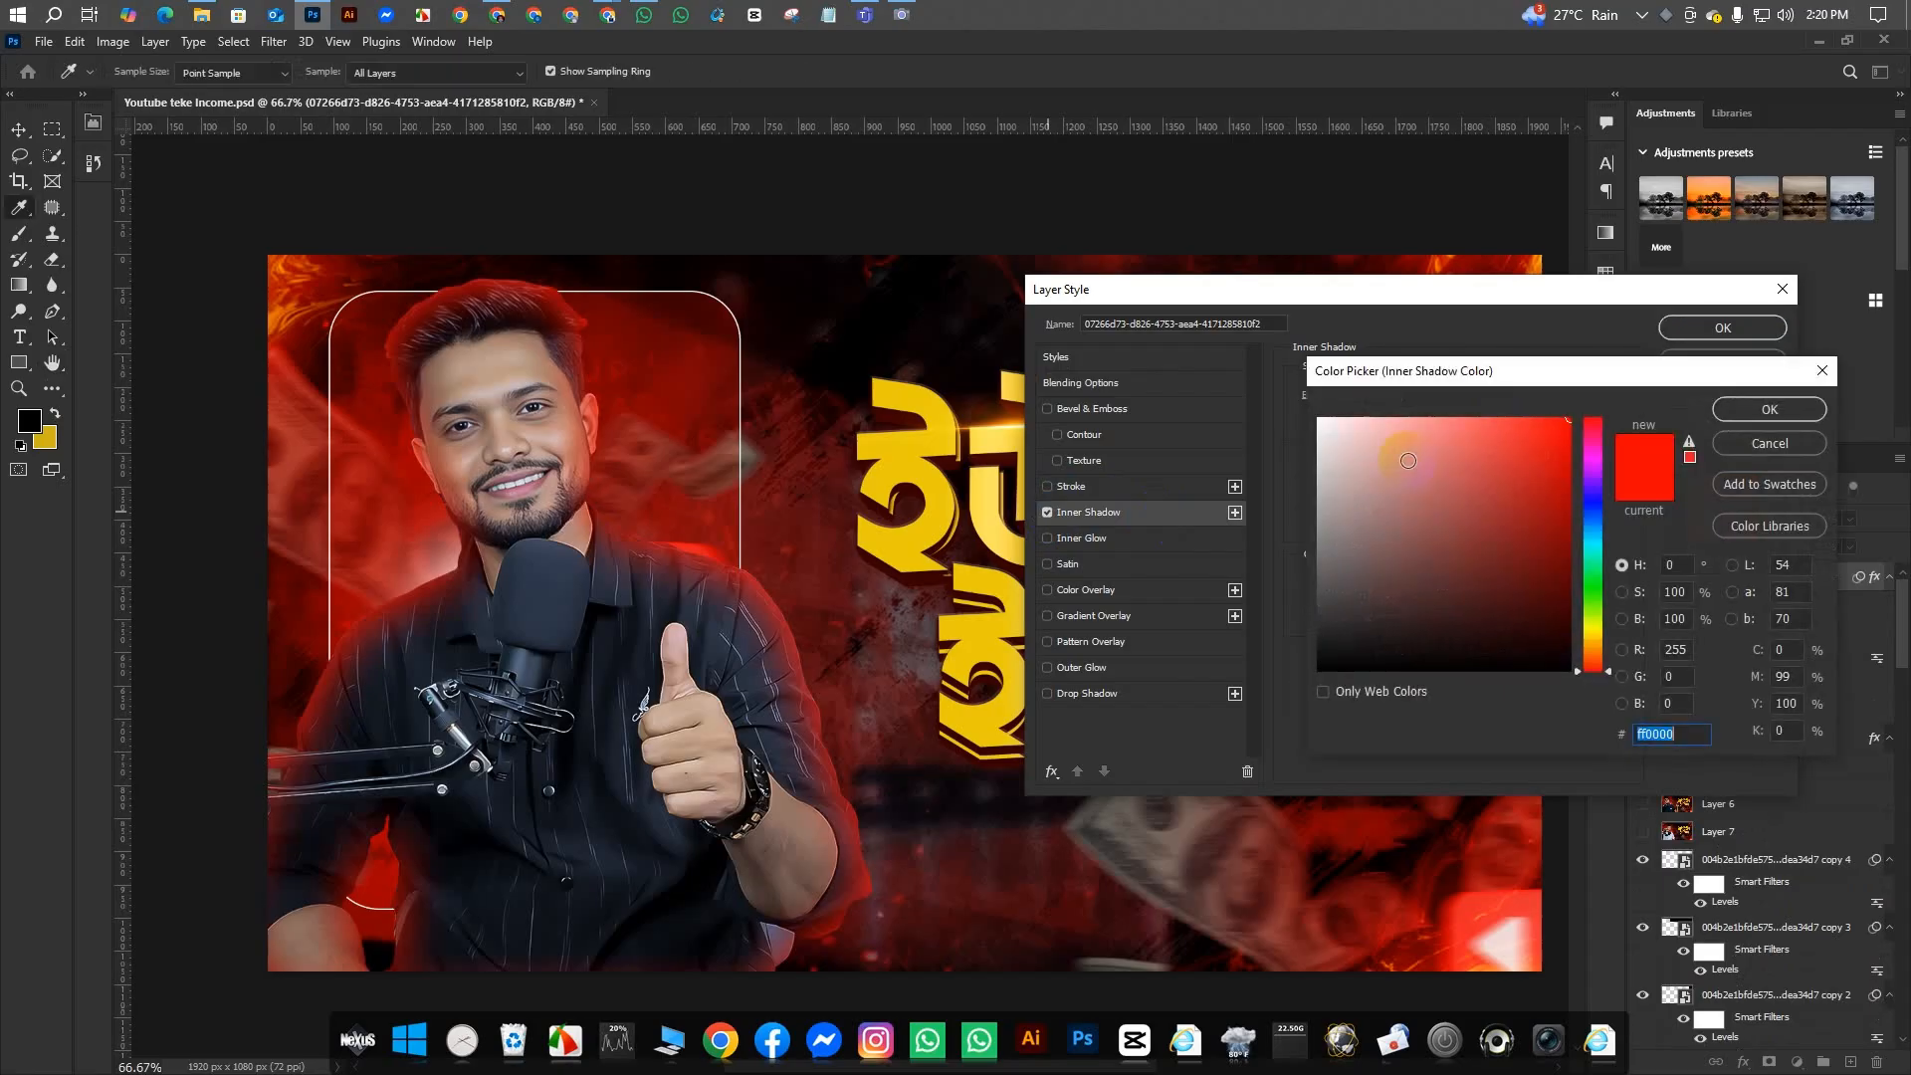
{"action": "left_click", "coordinate": [1752, 404]}
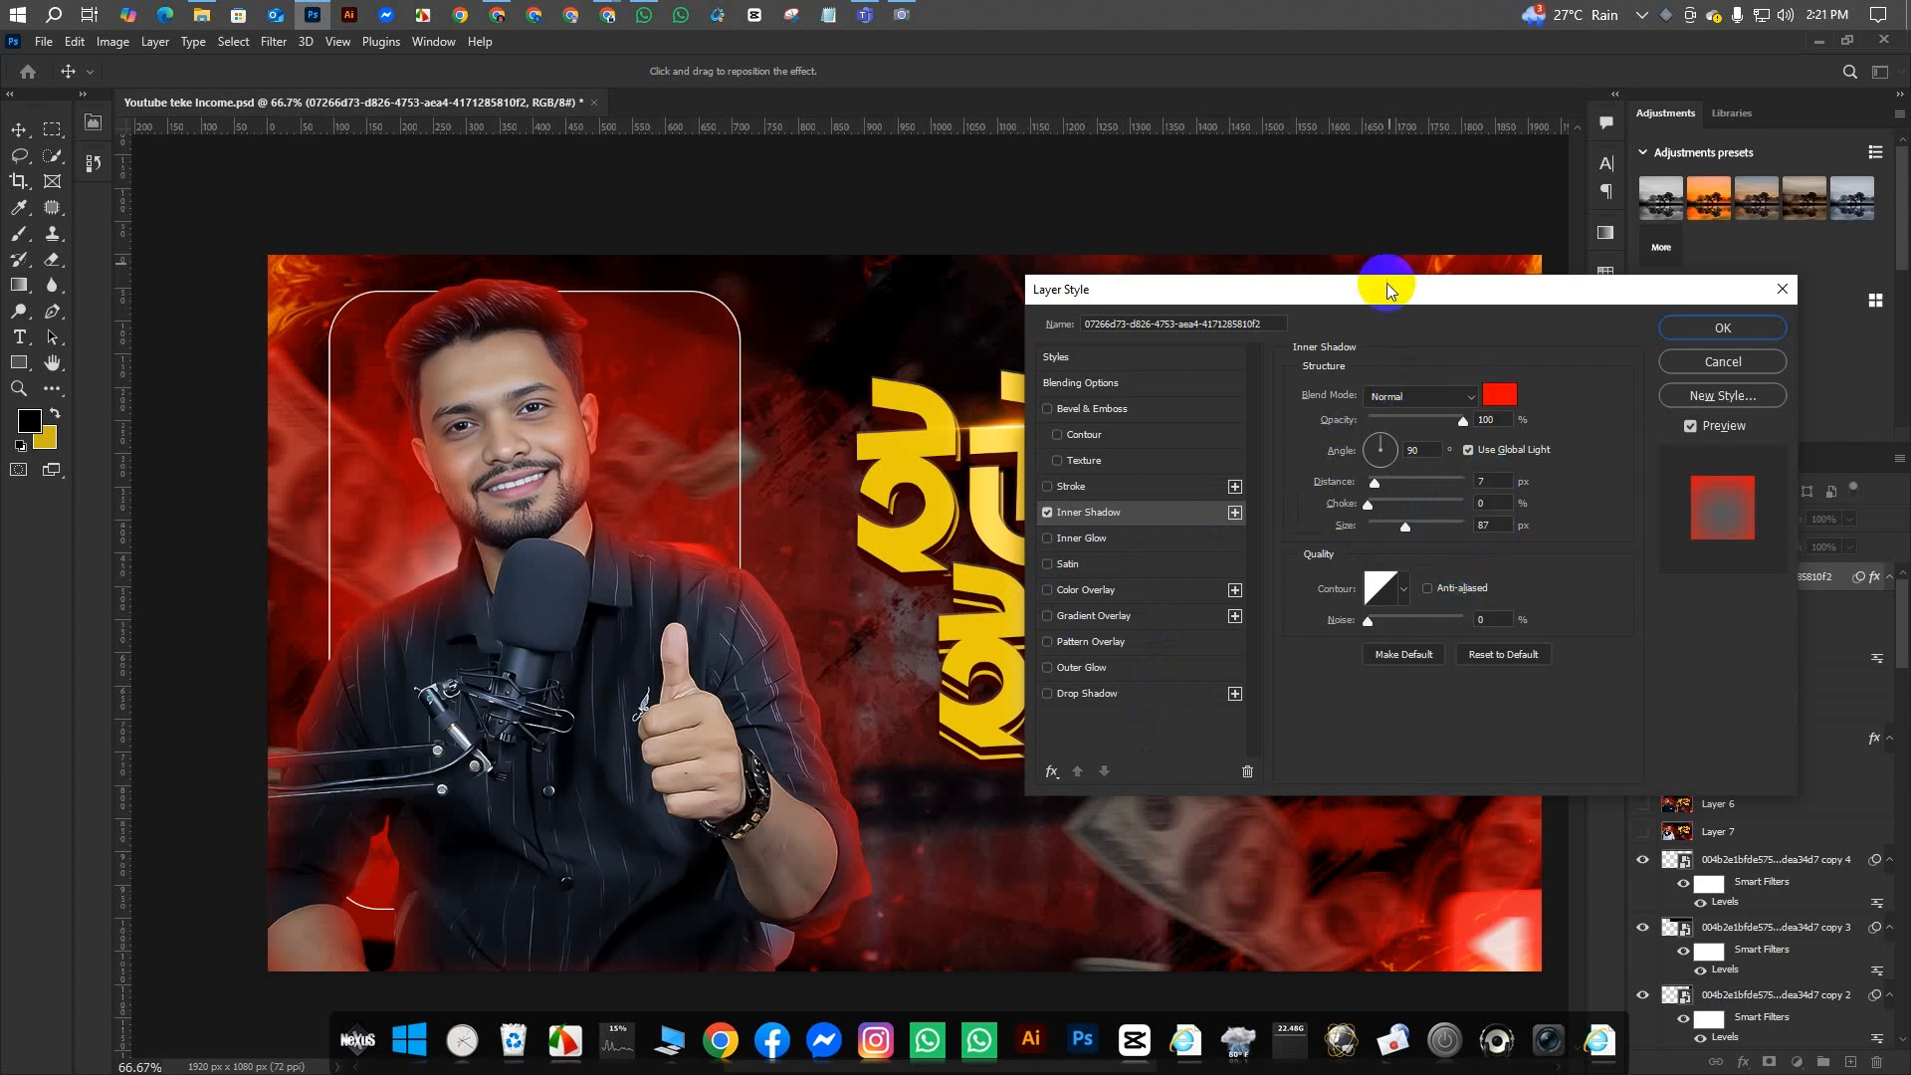
- Preview the red Inner Glow without the Inner Shadow, and turn the glow off again
{"action": "left_click", "coordinate": [1047, 513]}
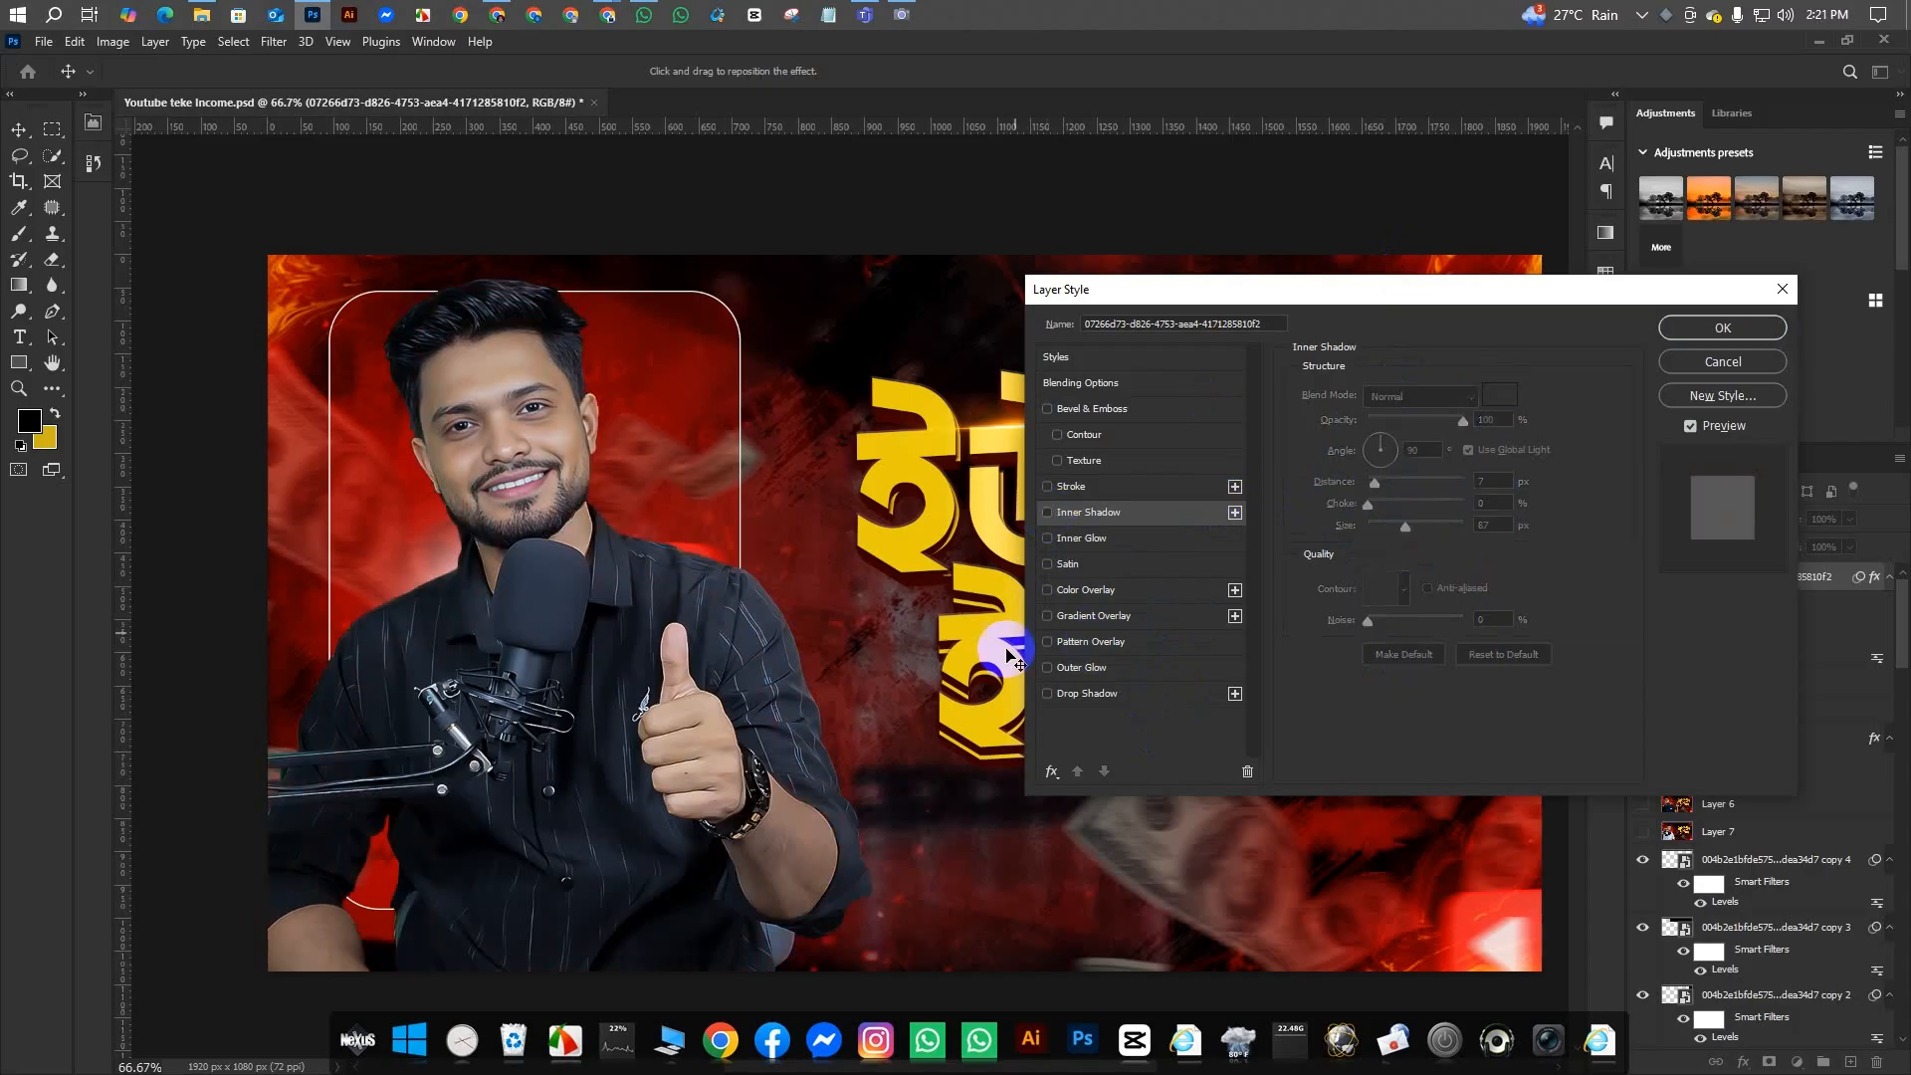
{"action": "left_click", "coordinate": [1047, 539]}
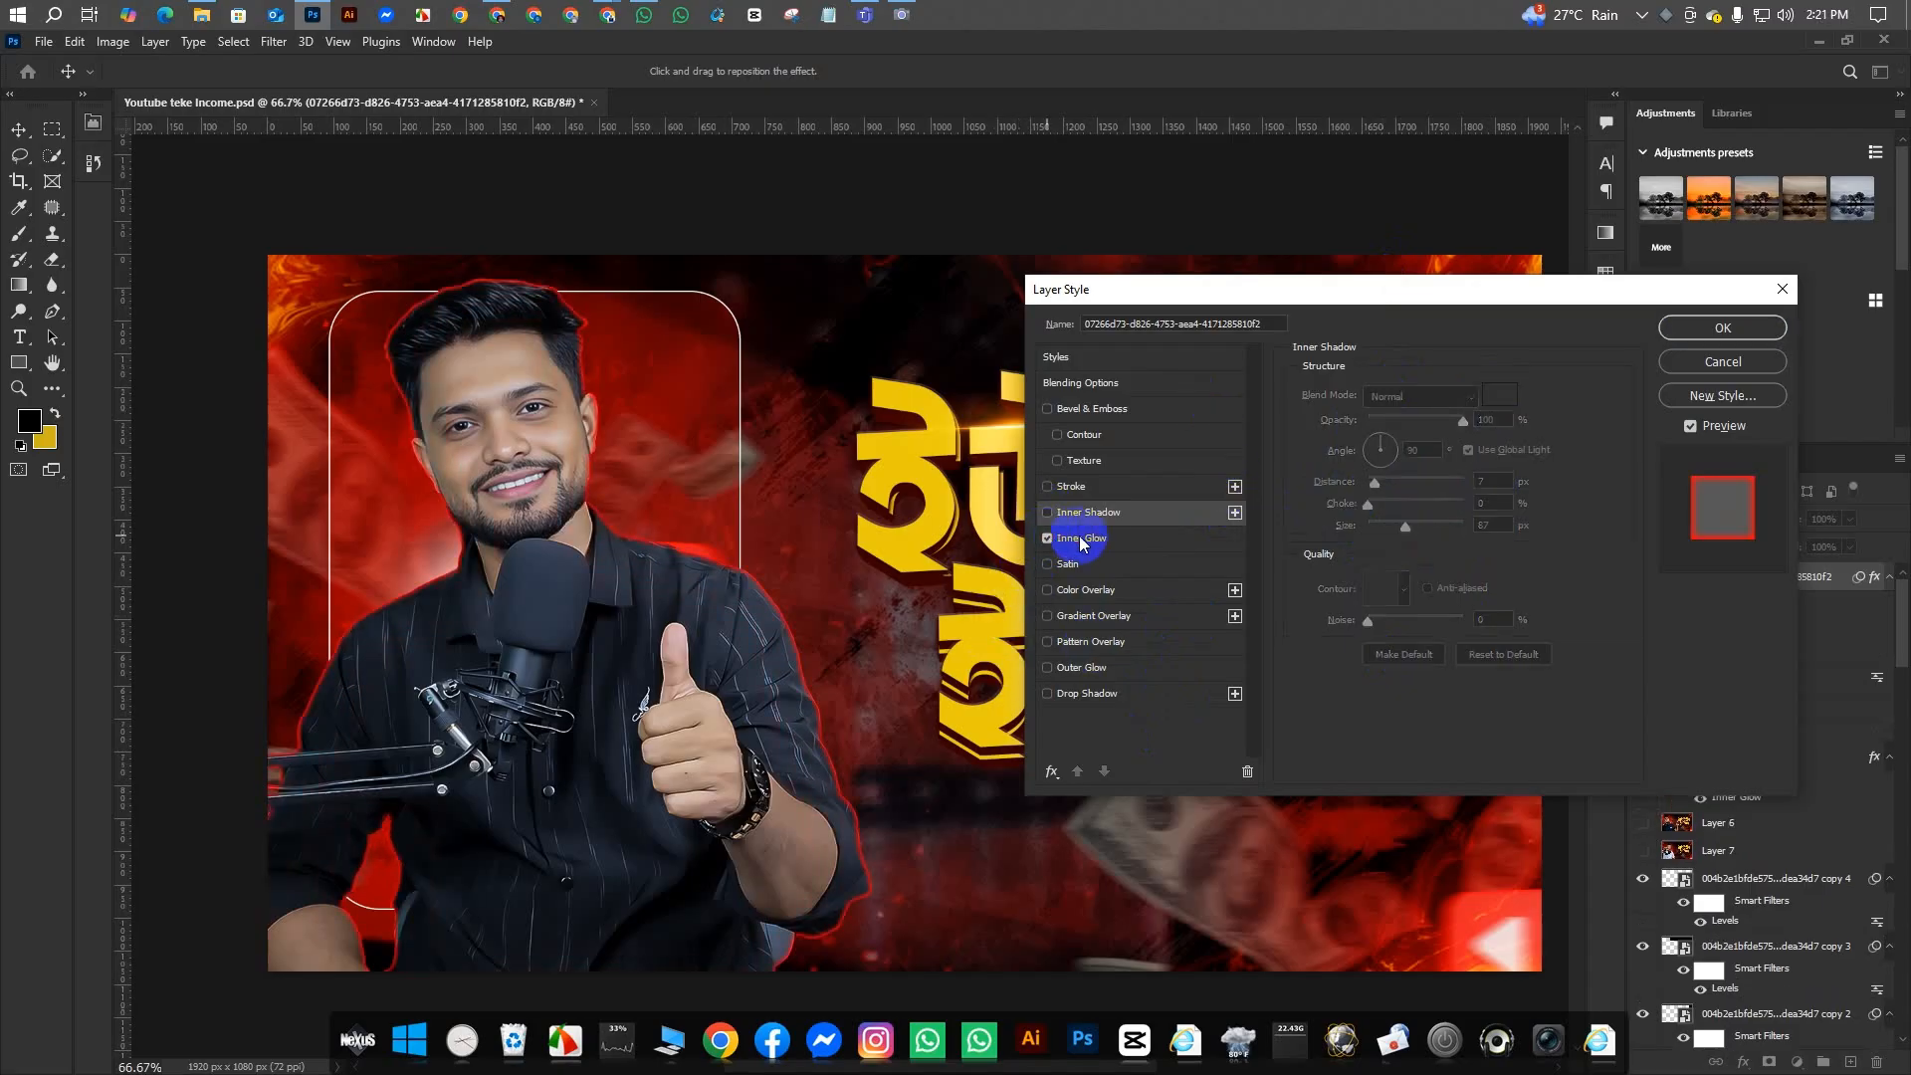
{"action": "left_click", "coordinate": [1095, 538]}
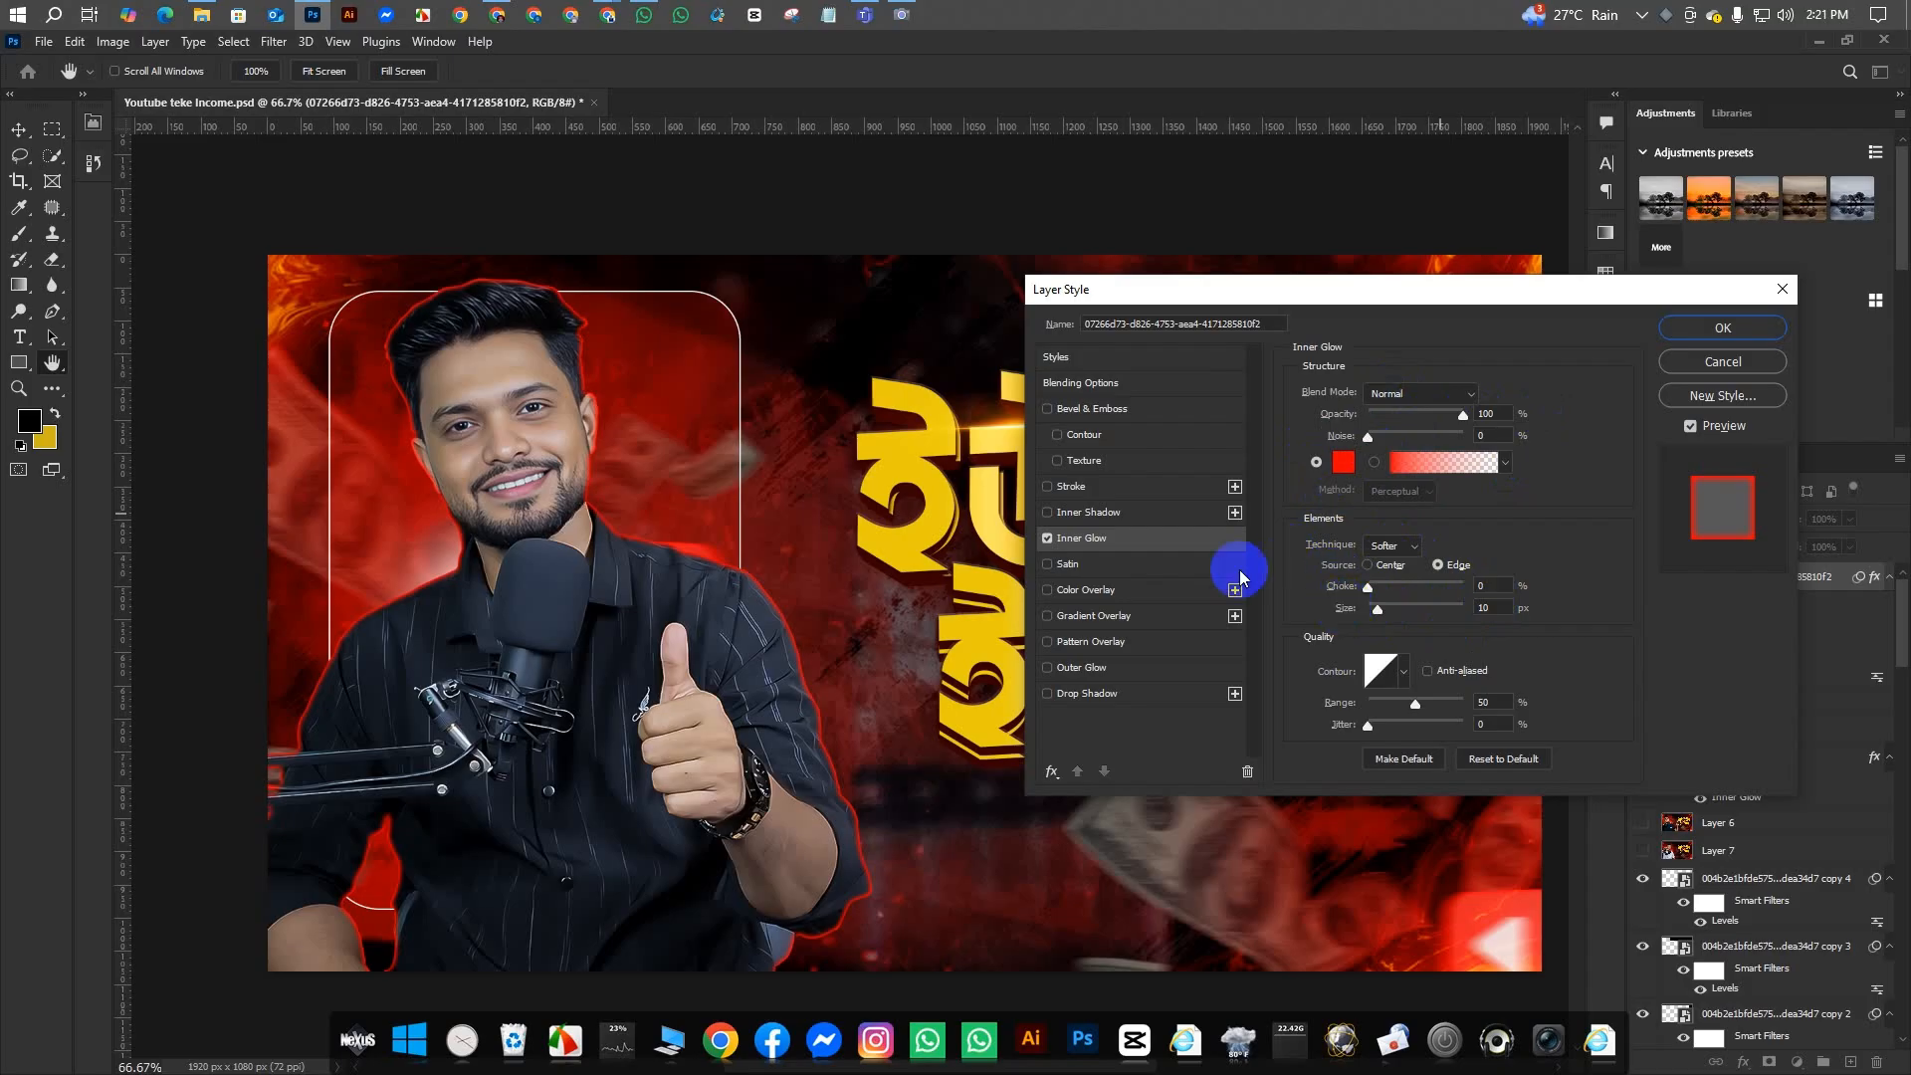
{"action": "left_click", "coordinate": [1047, 538]}
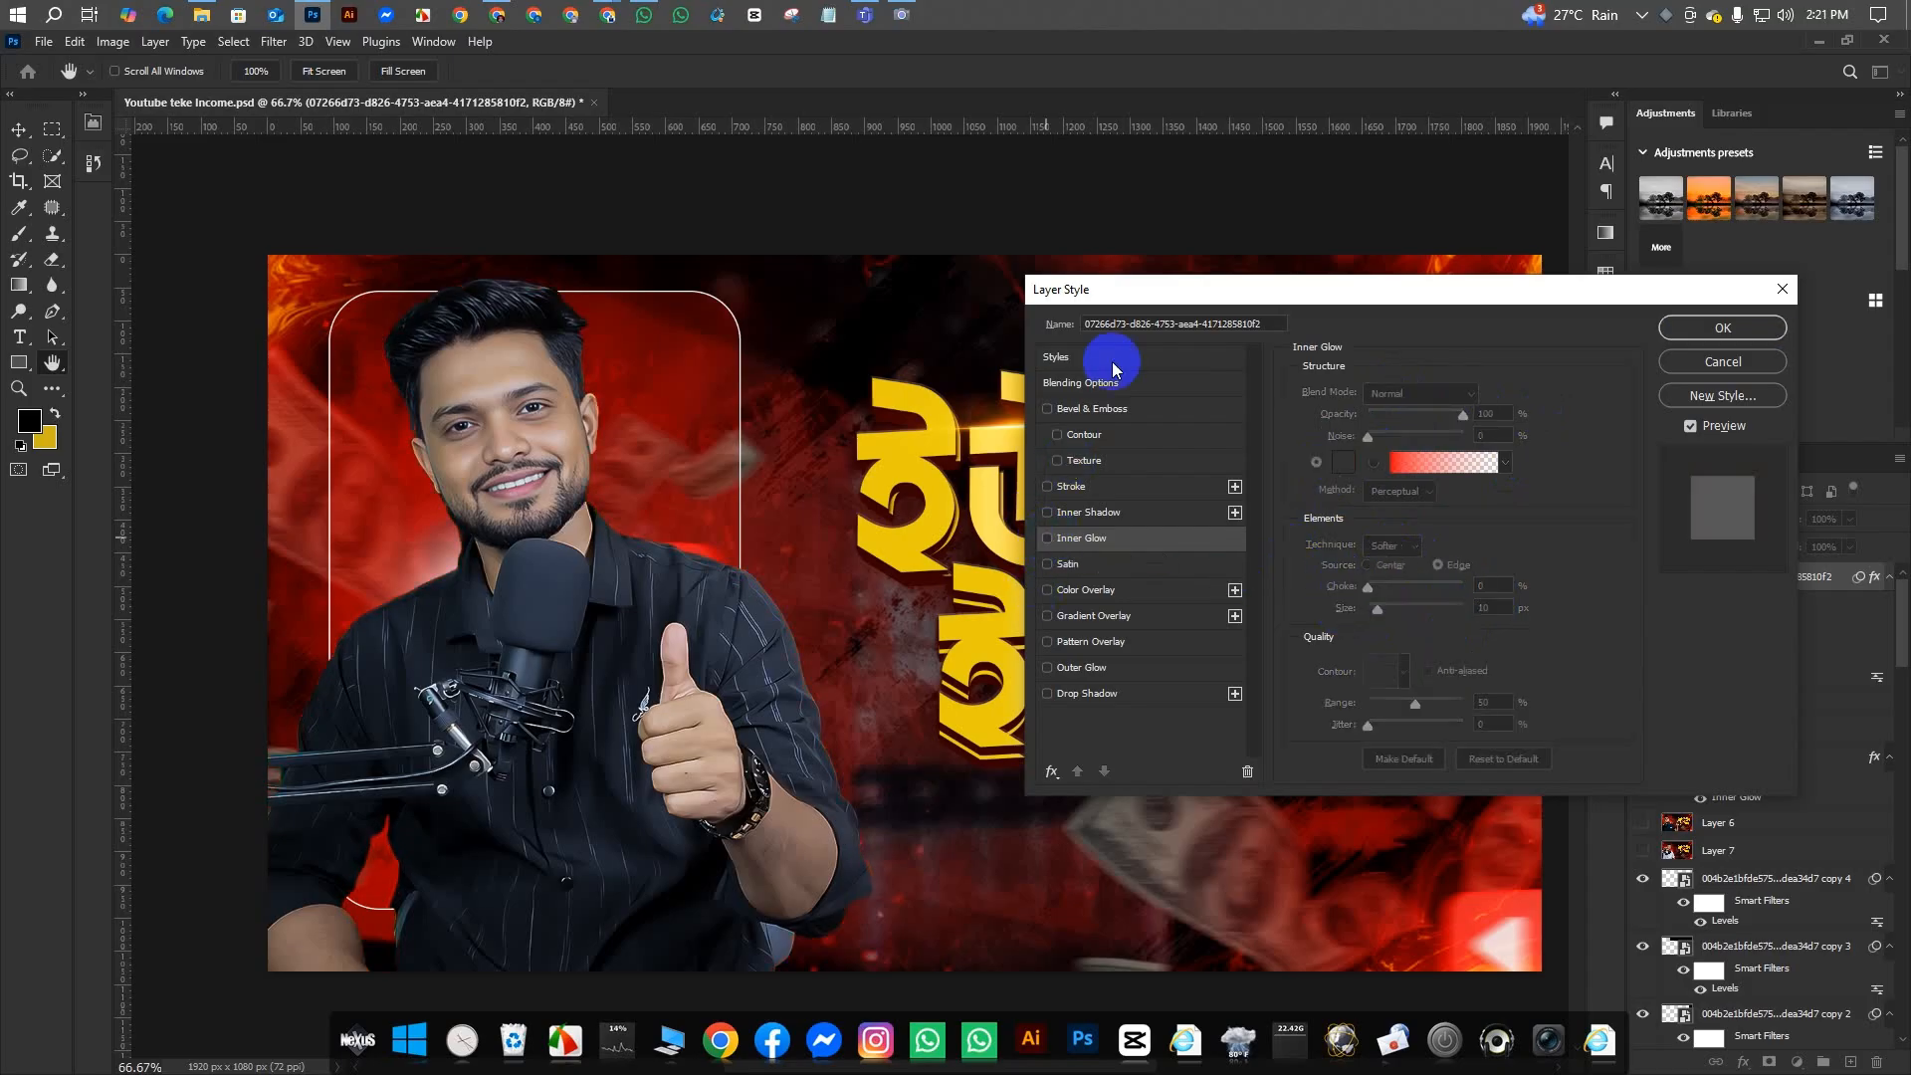
- Enable a red Outer Glow in Screen mode at 77% opacity together with the Inner Glow and Inner Shadow, and apply the layer style
{"action": "left_click", "coordinate": [1049, 670]}
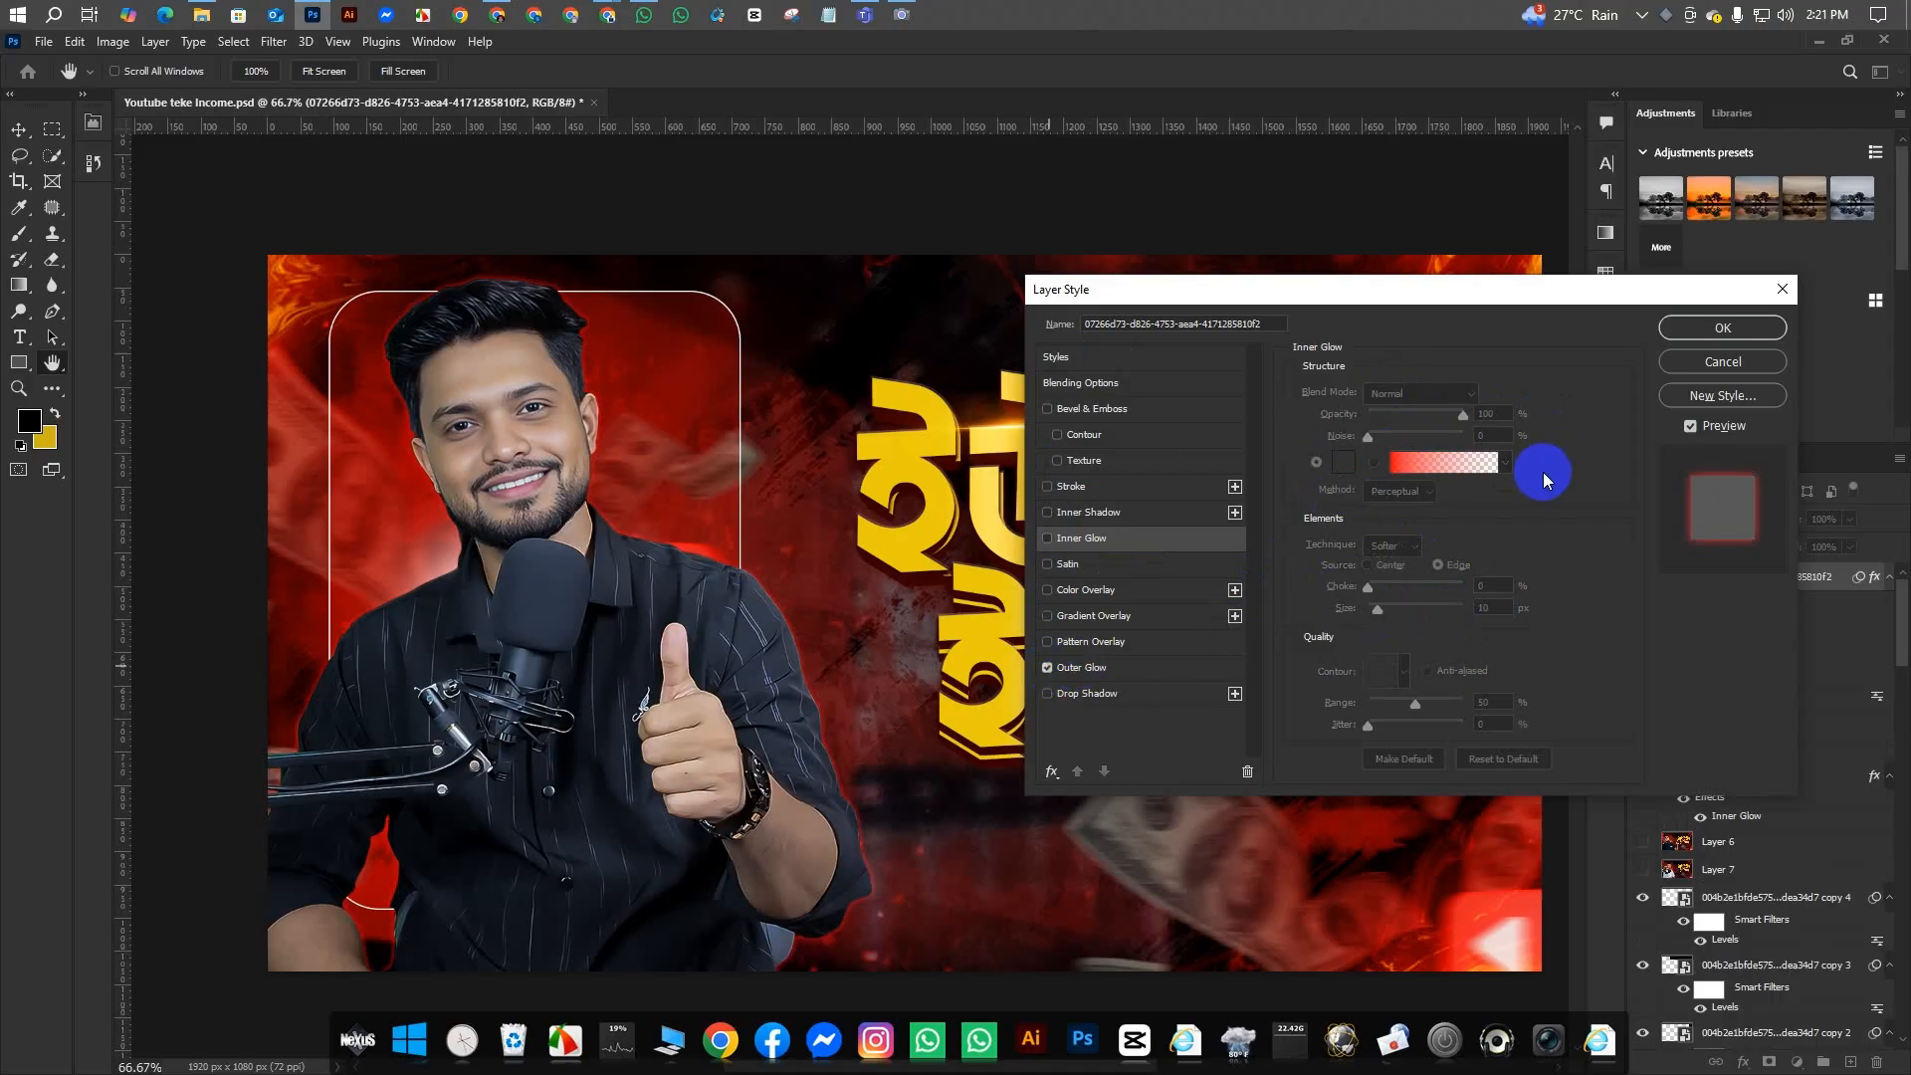
{"action": "left_click", "coordinate": [1149, 665]}
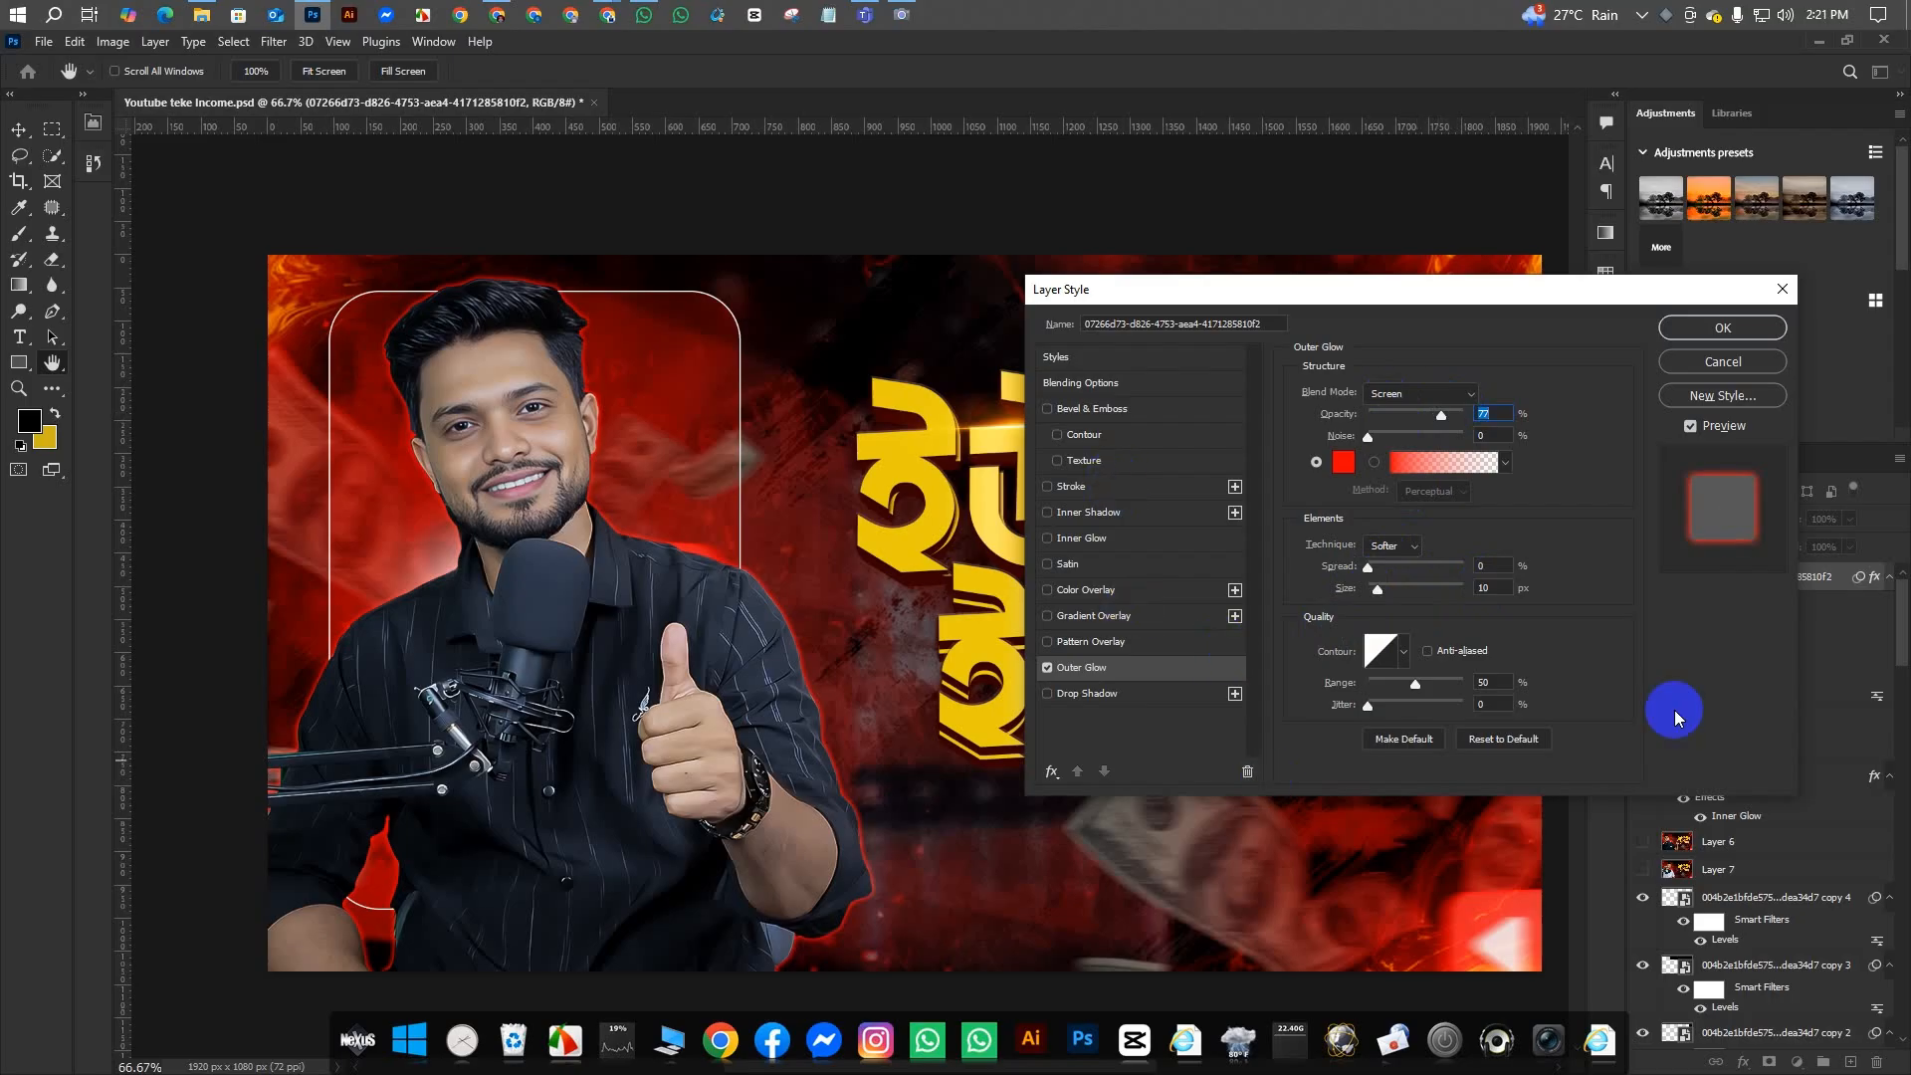
{"action": "left_click", "coordinate": [1047, 669]}
{"action": "left_click", "coordinate": [1047, 667]}
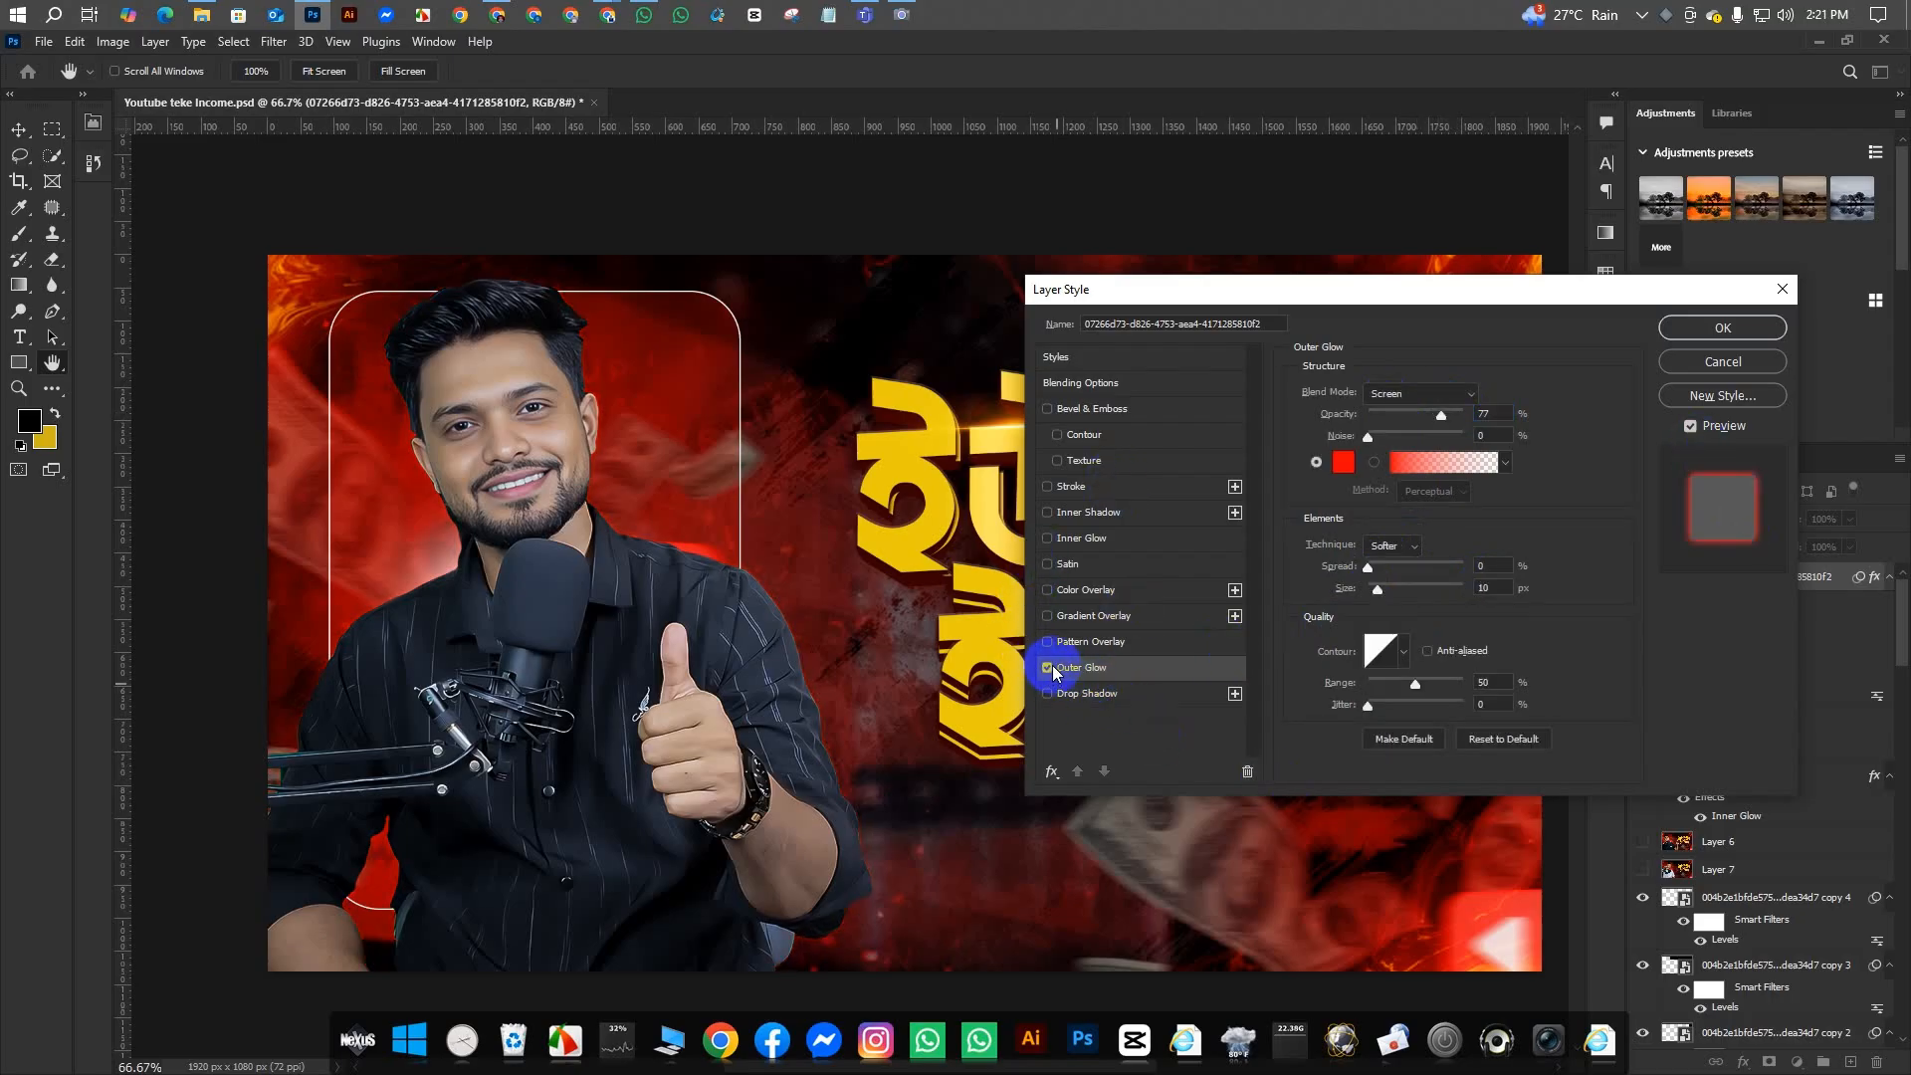
{"action": "left_click", "coordinate": [1047, 539]}
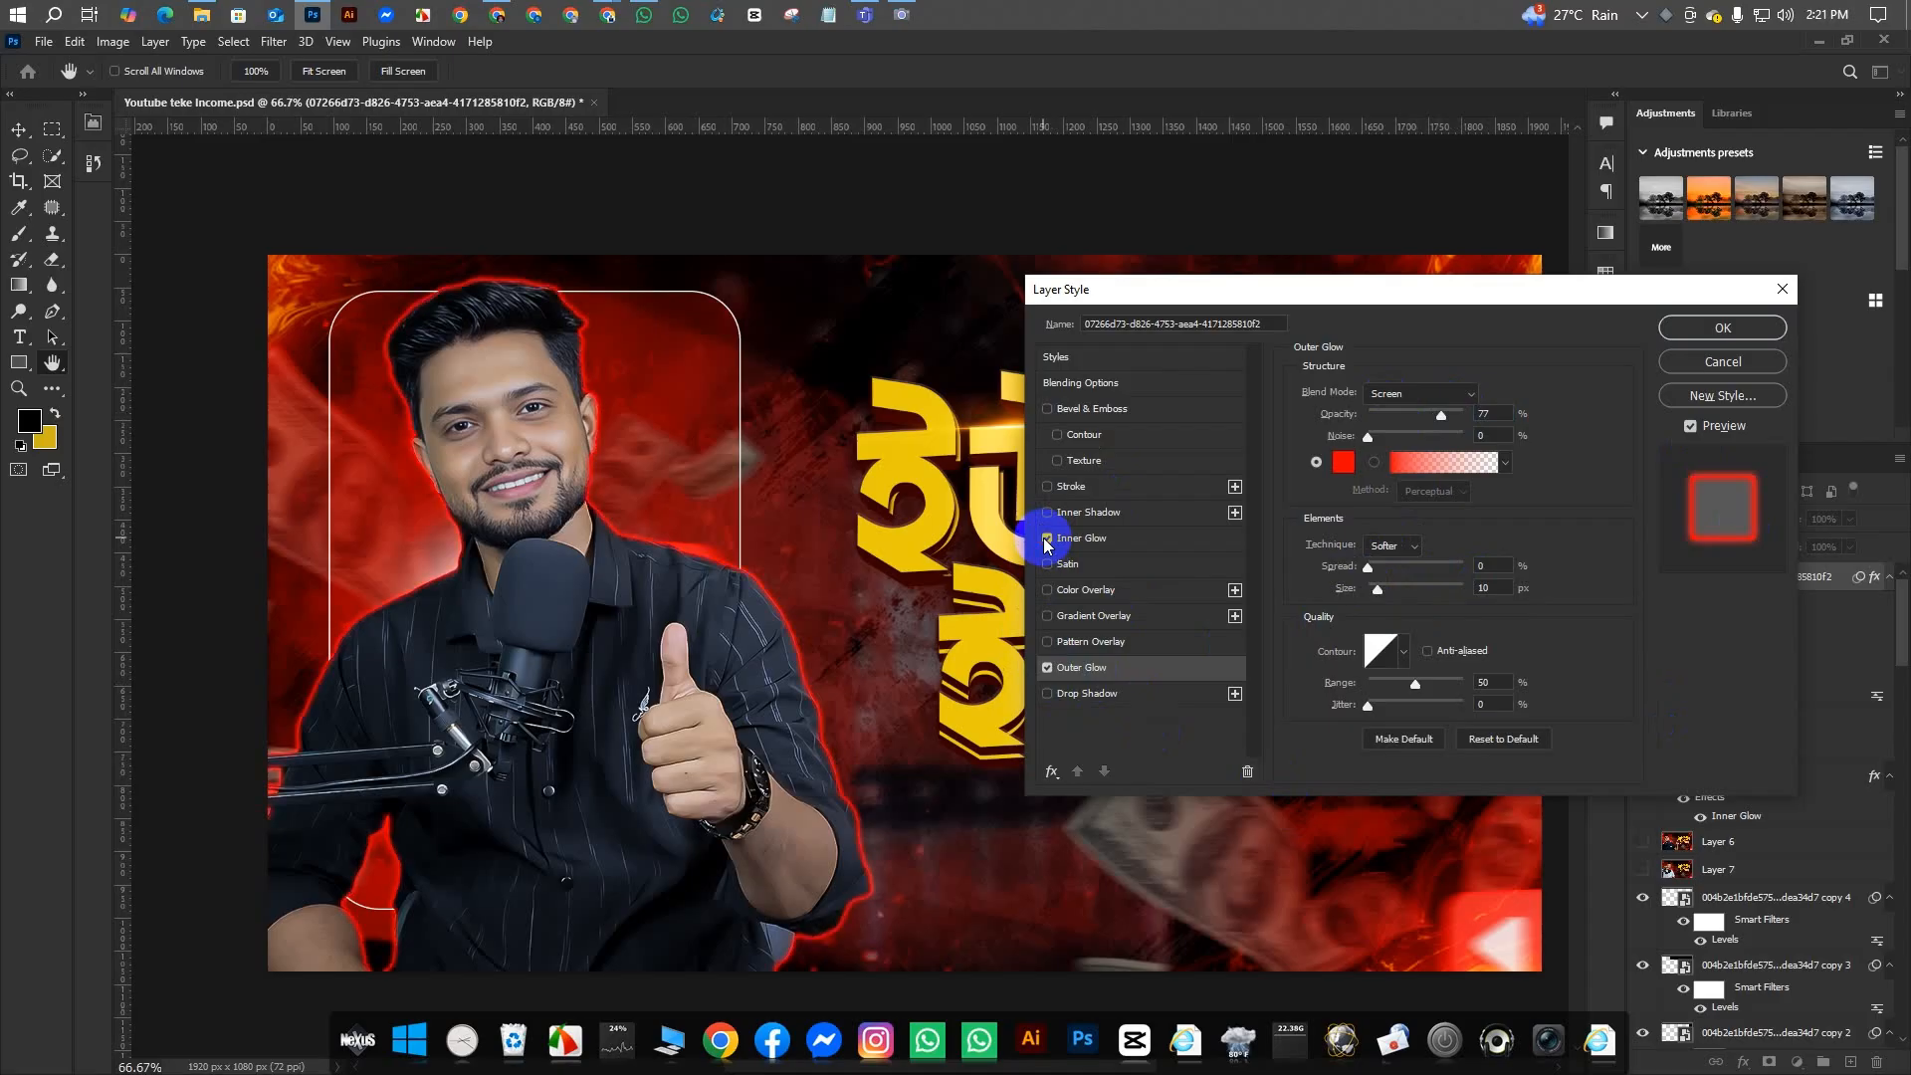
{"action": "left_click", "coordinate": [1047, 513]}
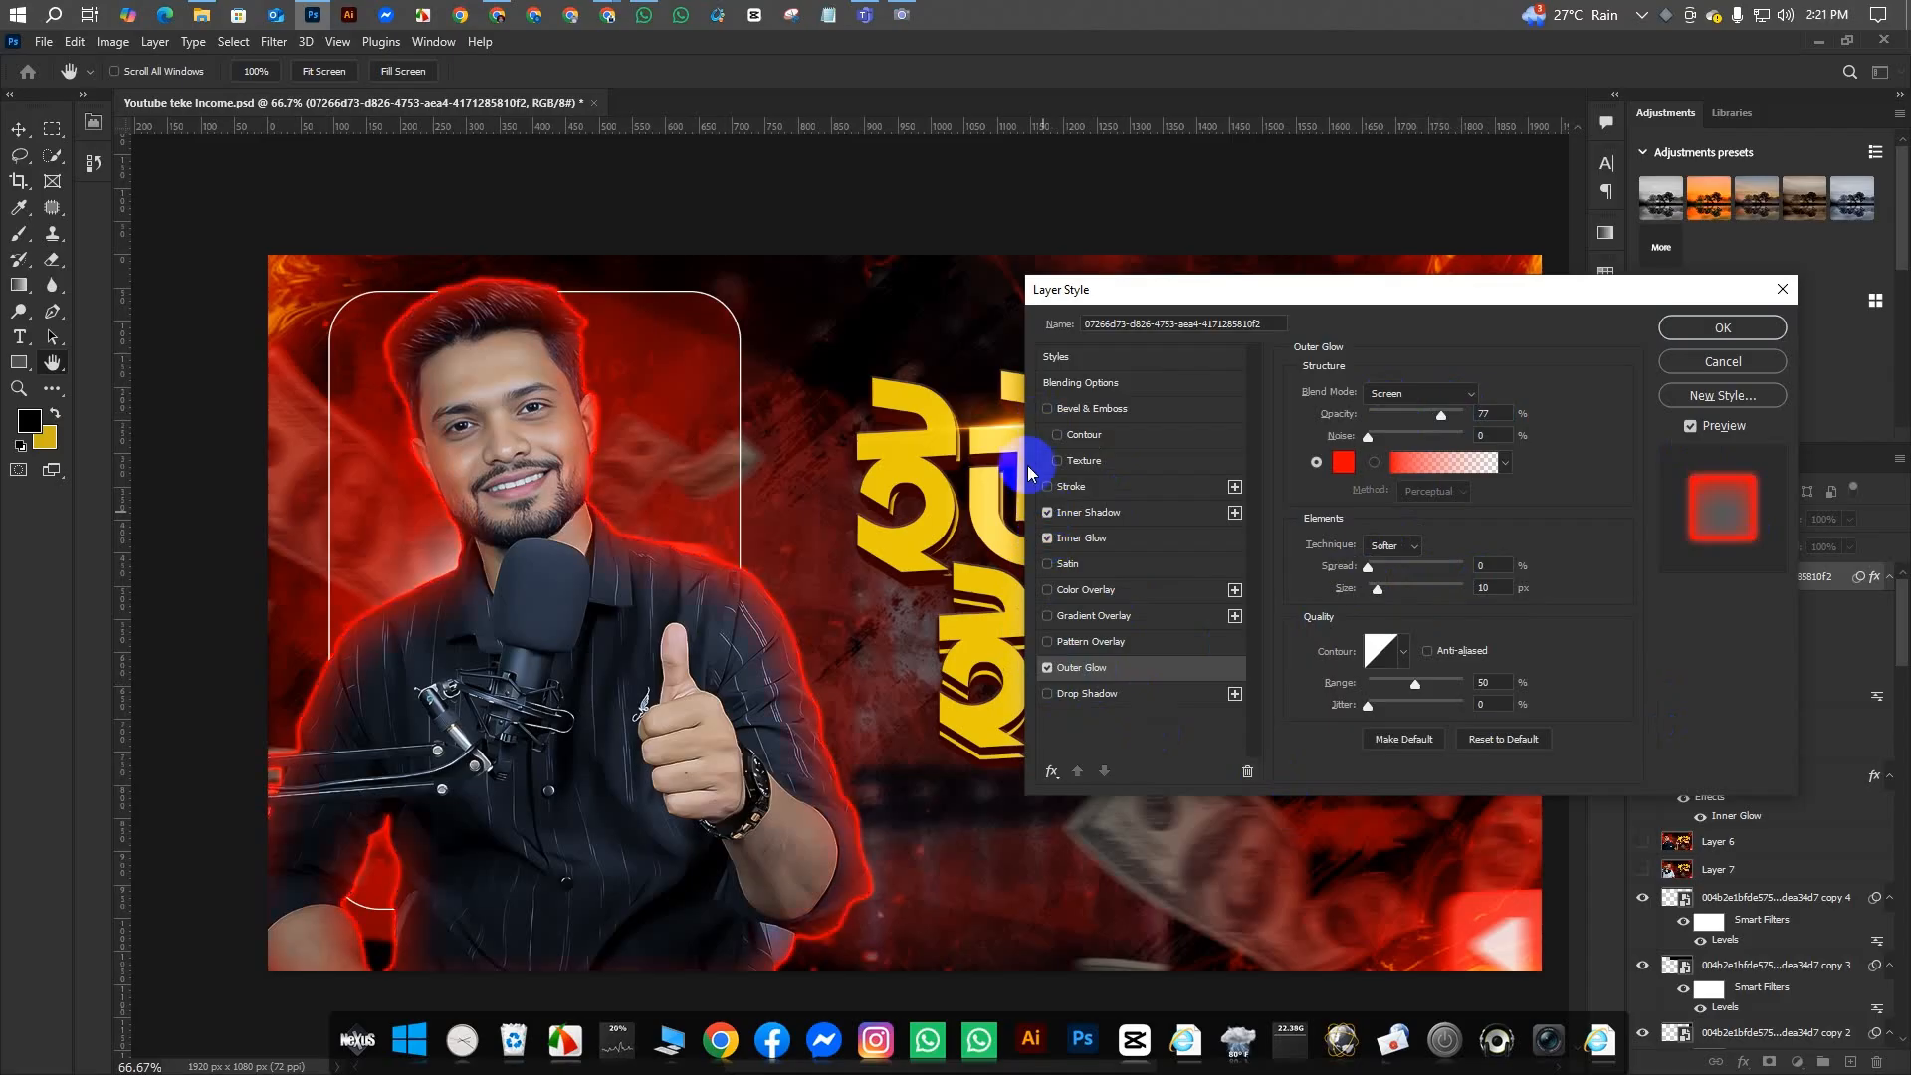
{"action": "left_click", "coordinate": [1722, 329]}
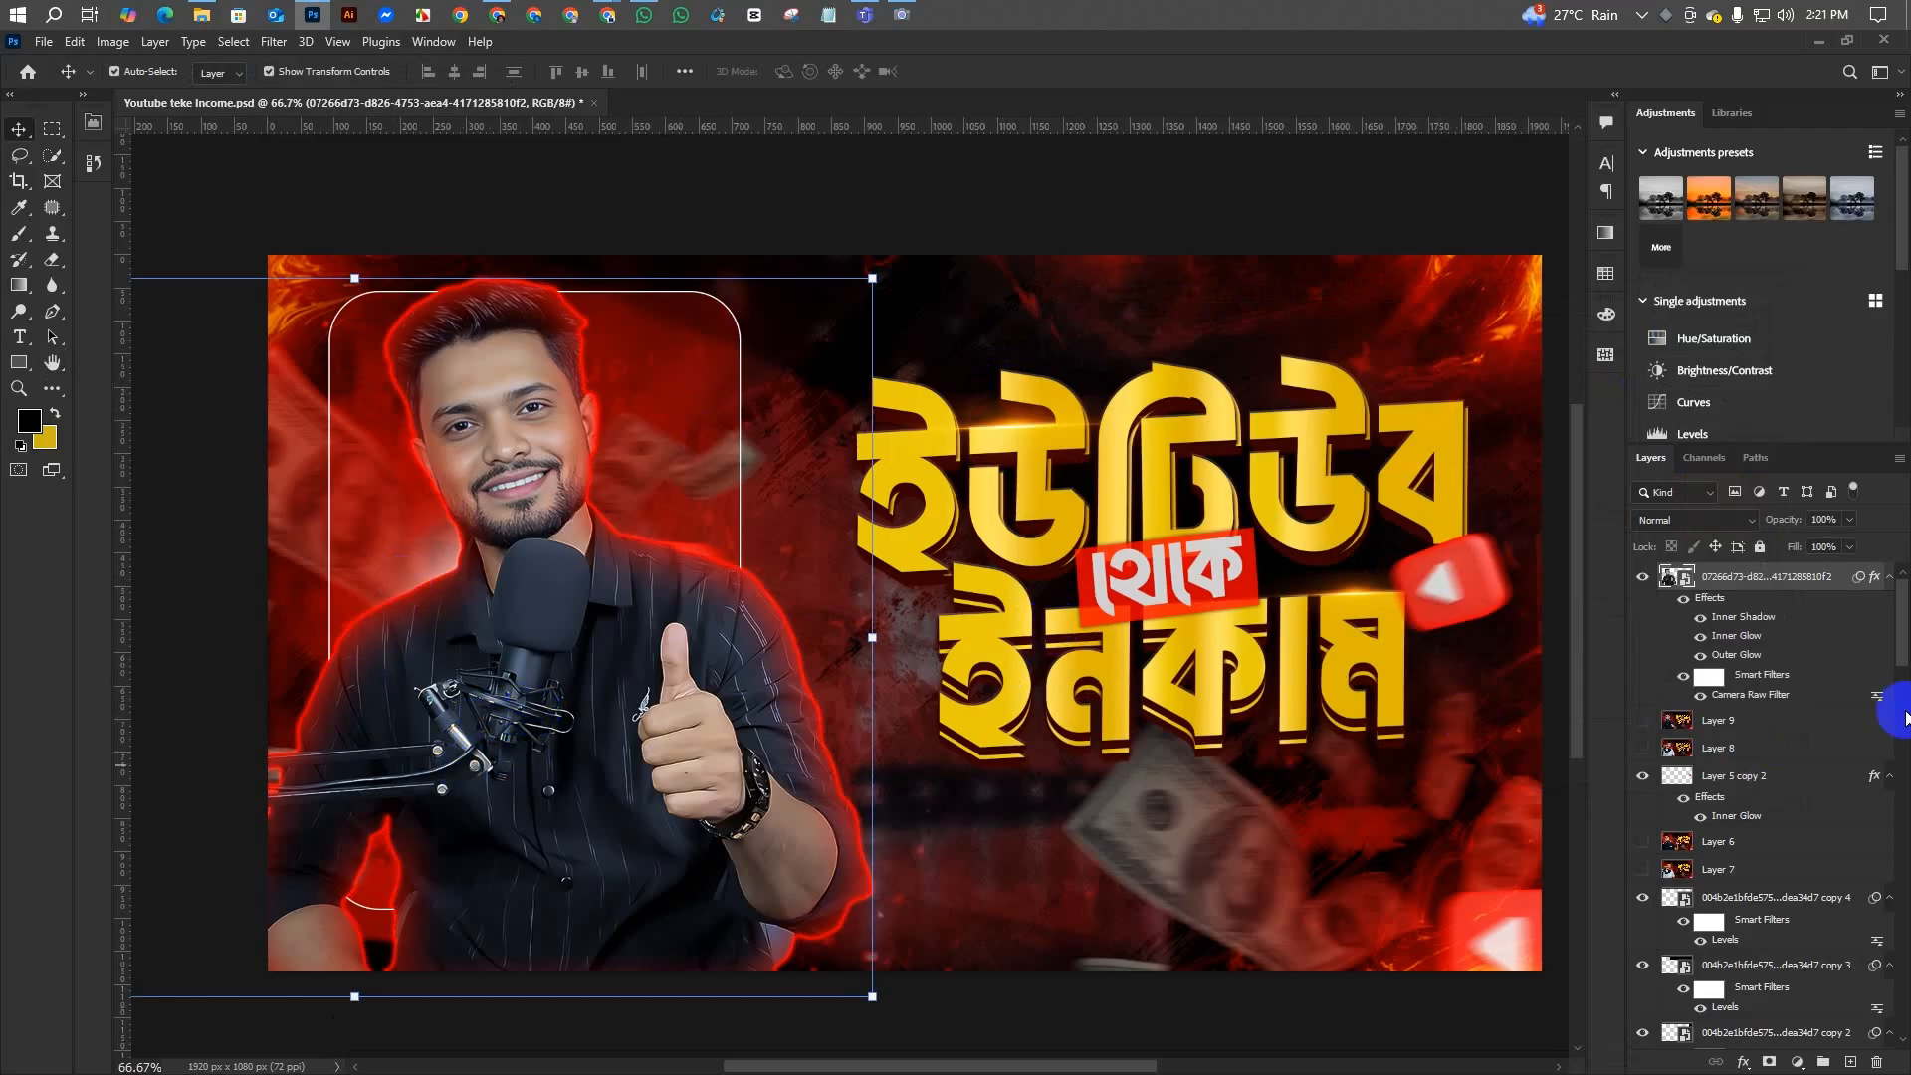
- Split the portrait's effects into separate layers, and hide the Inner Glow and Outer Glow layers so only the Inner Shadow layer shows
{"action": "right_click", "coordinate": [1889, 580]}
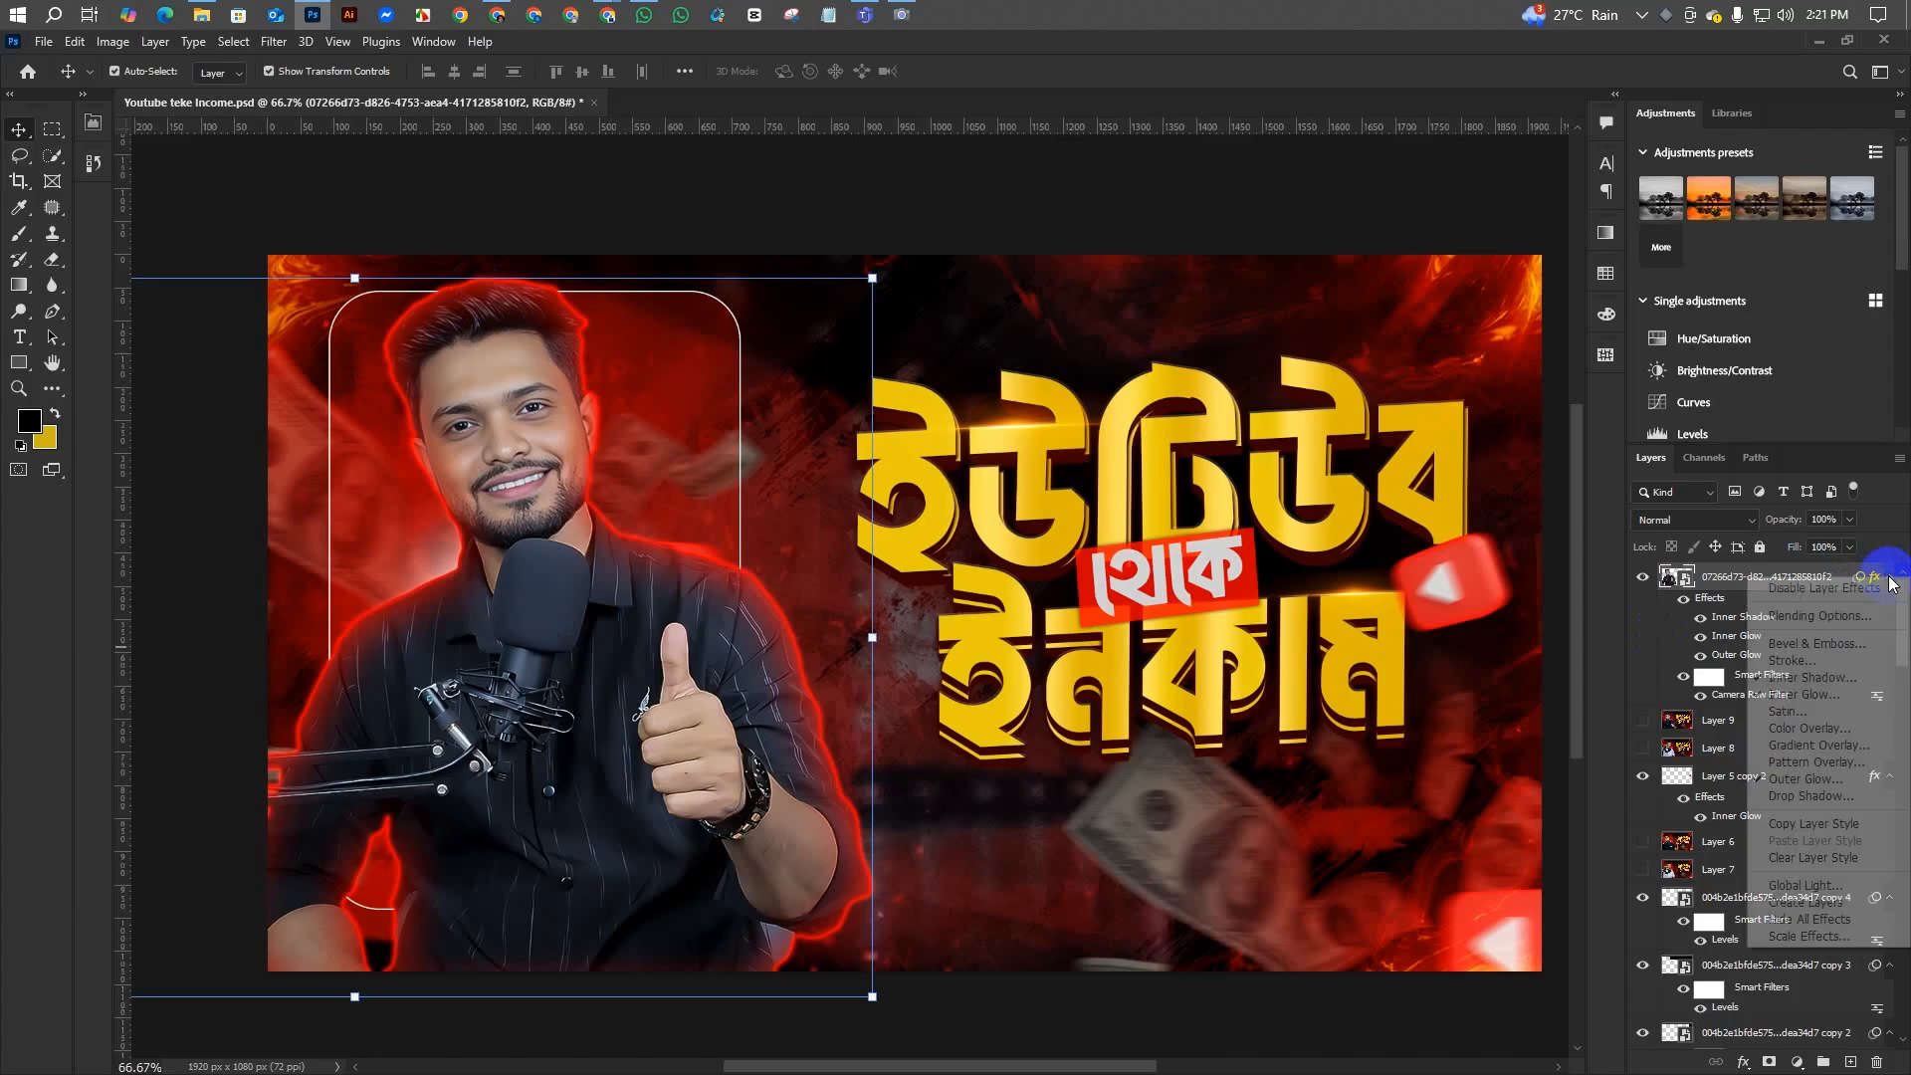
{"action": "left_click", "coordinate": [1809, 903]}
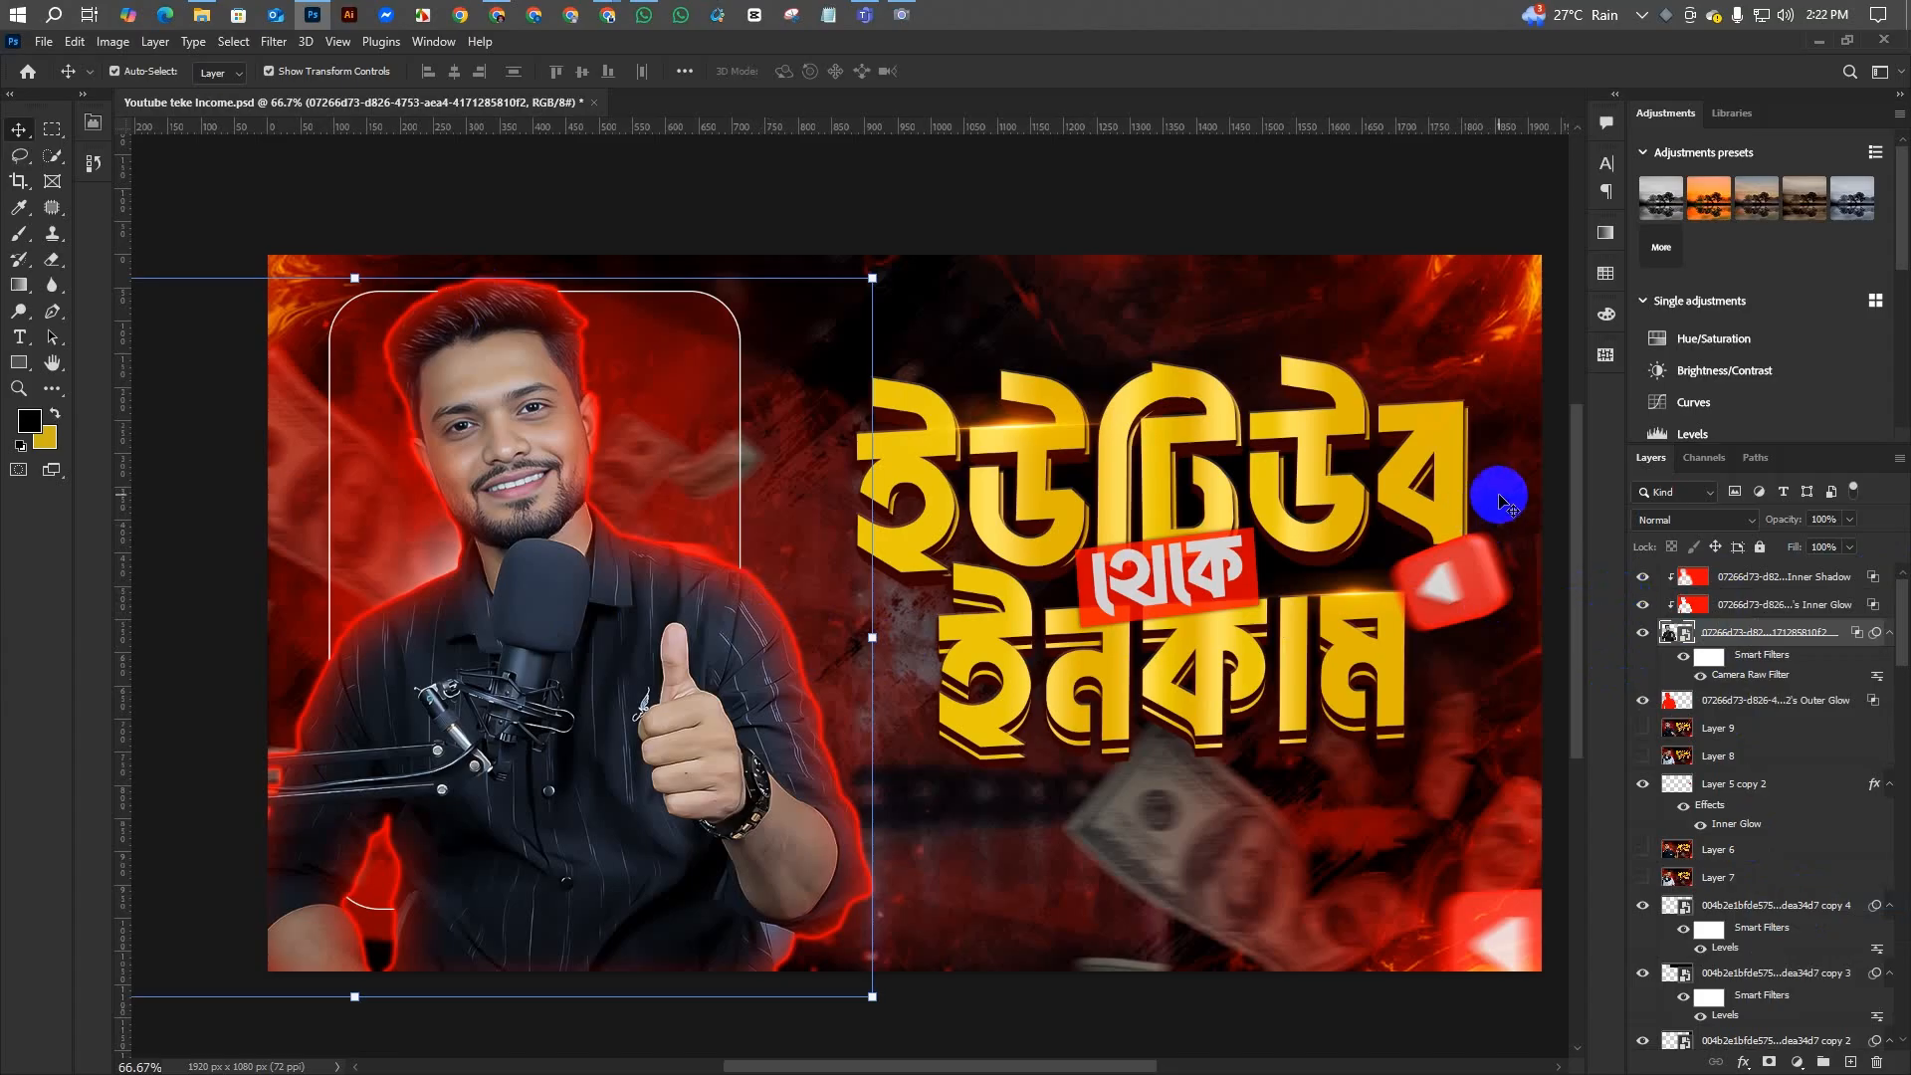
{"action": "left_click", "coordinate": [1682, 588]}
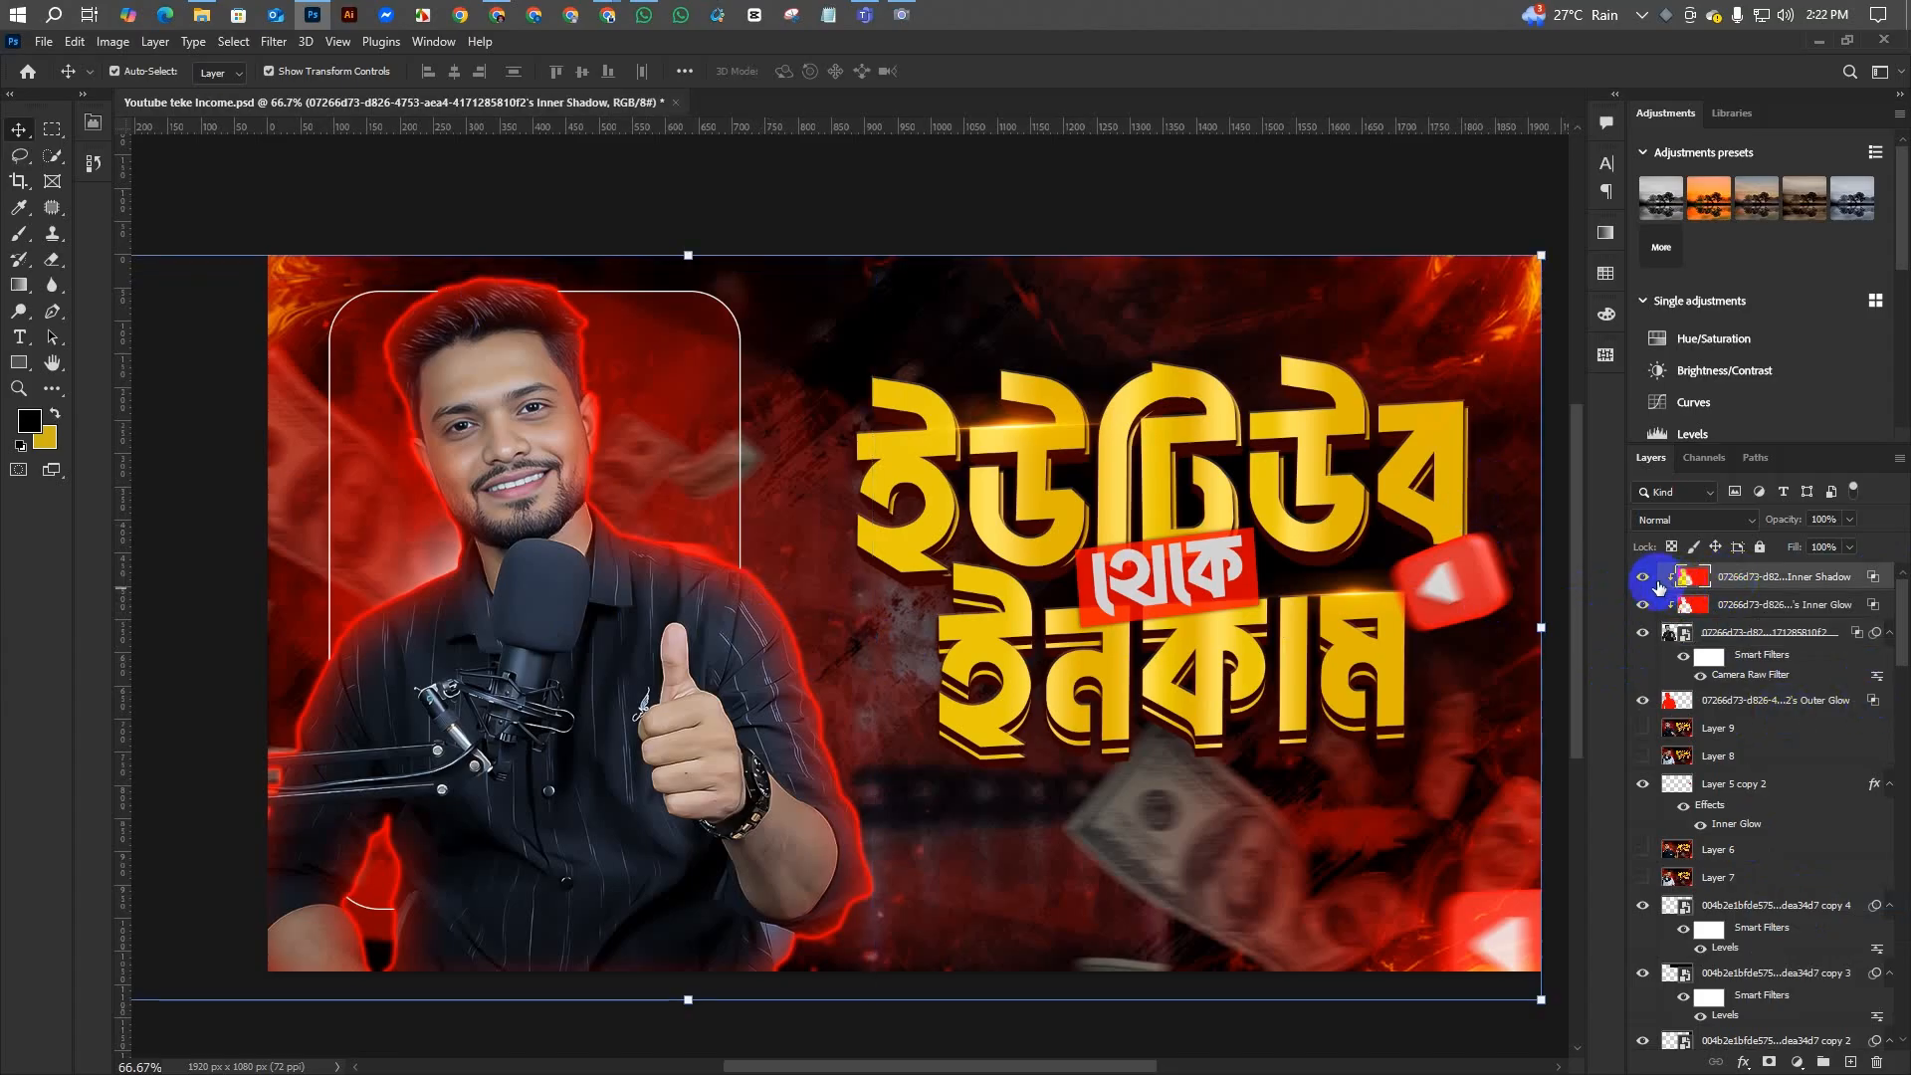
{"action": "left_click", "coordinate": [1641, 575]}
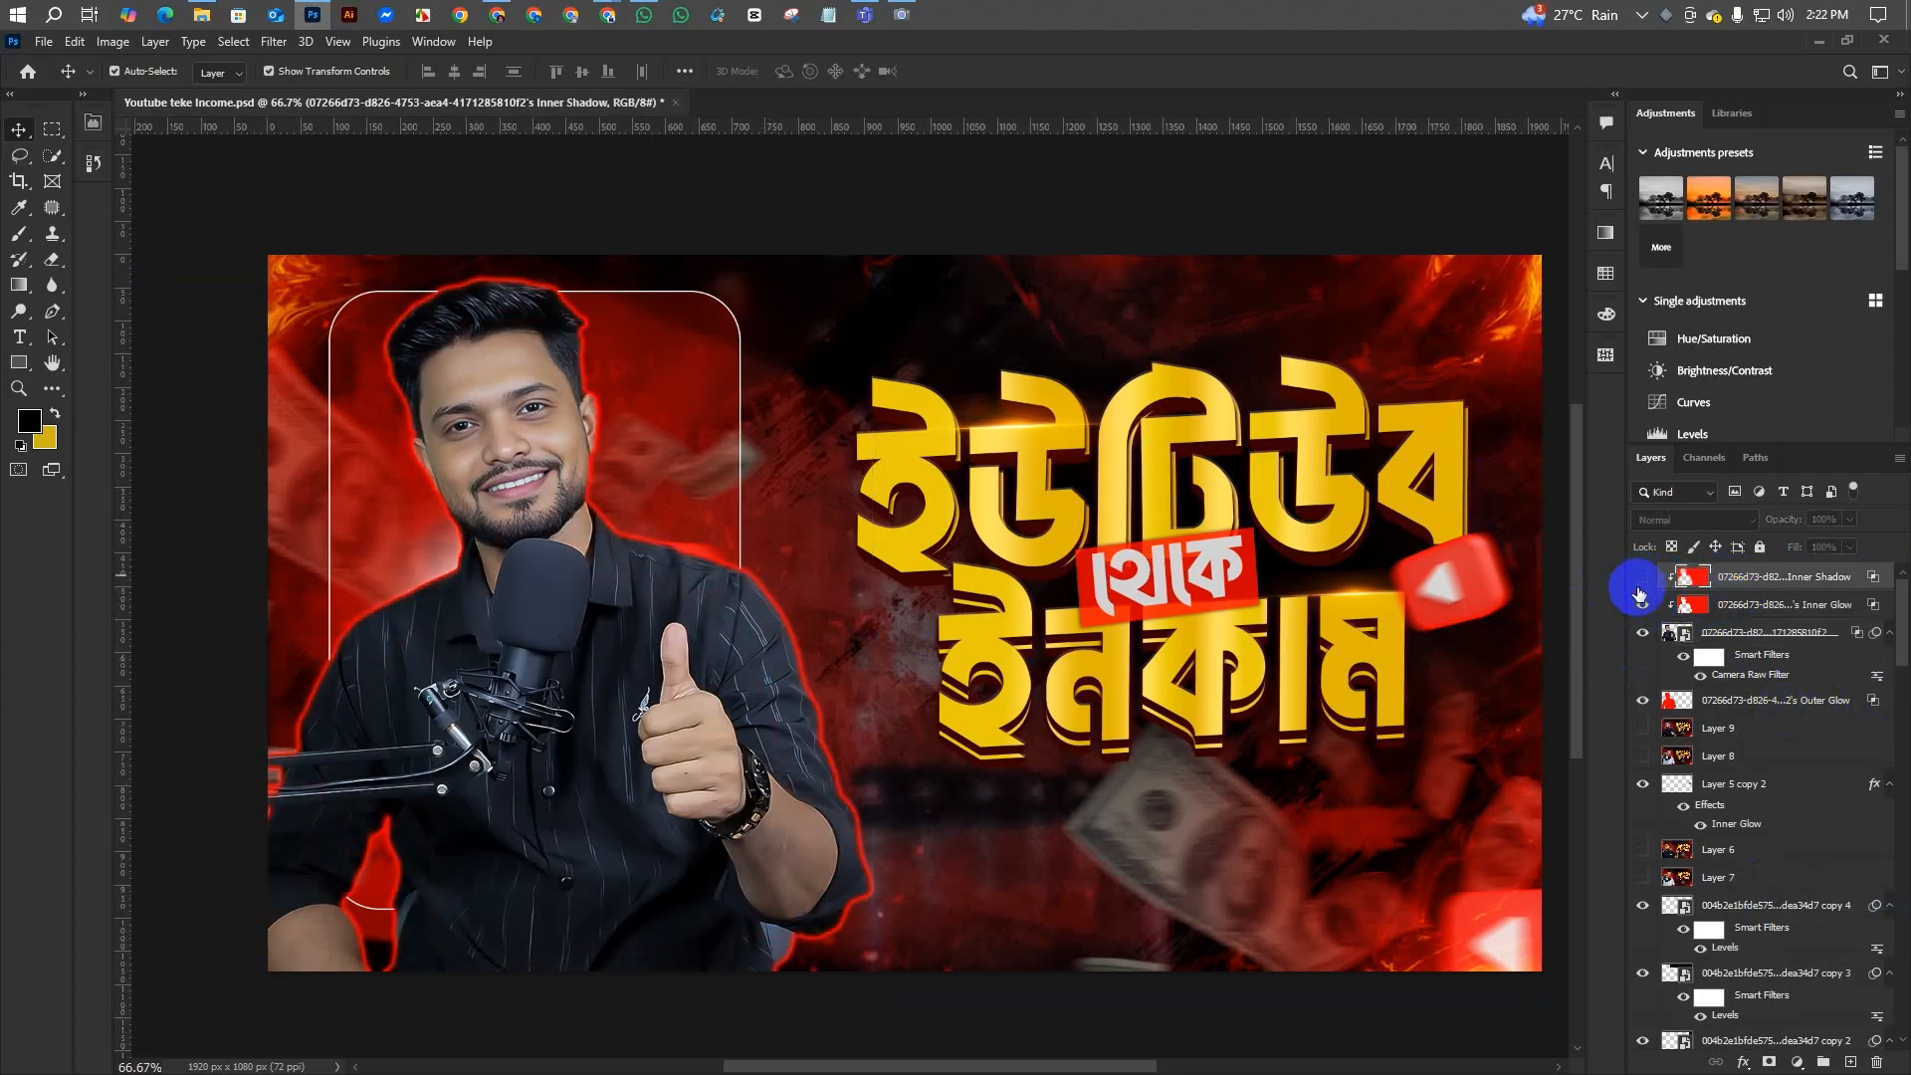
{"action": "left_click", "coordinate": [1641, 604]}
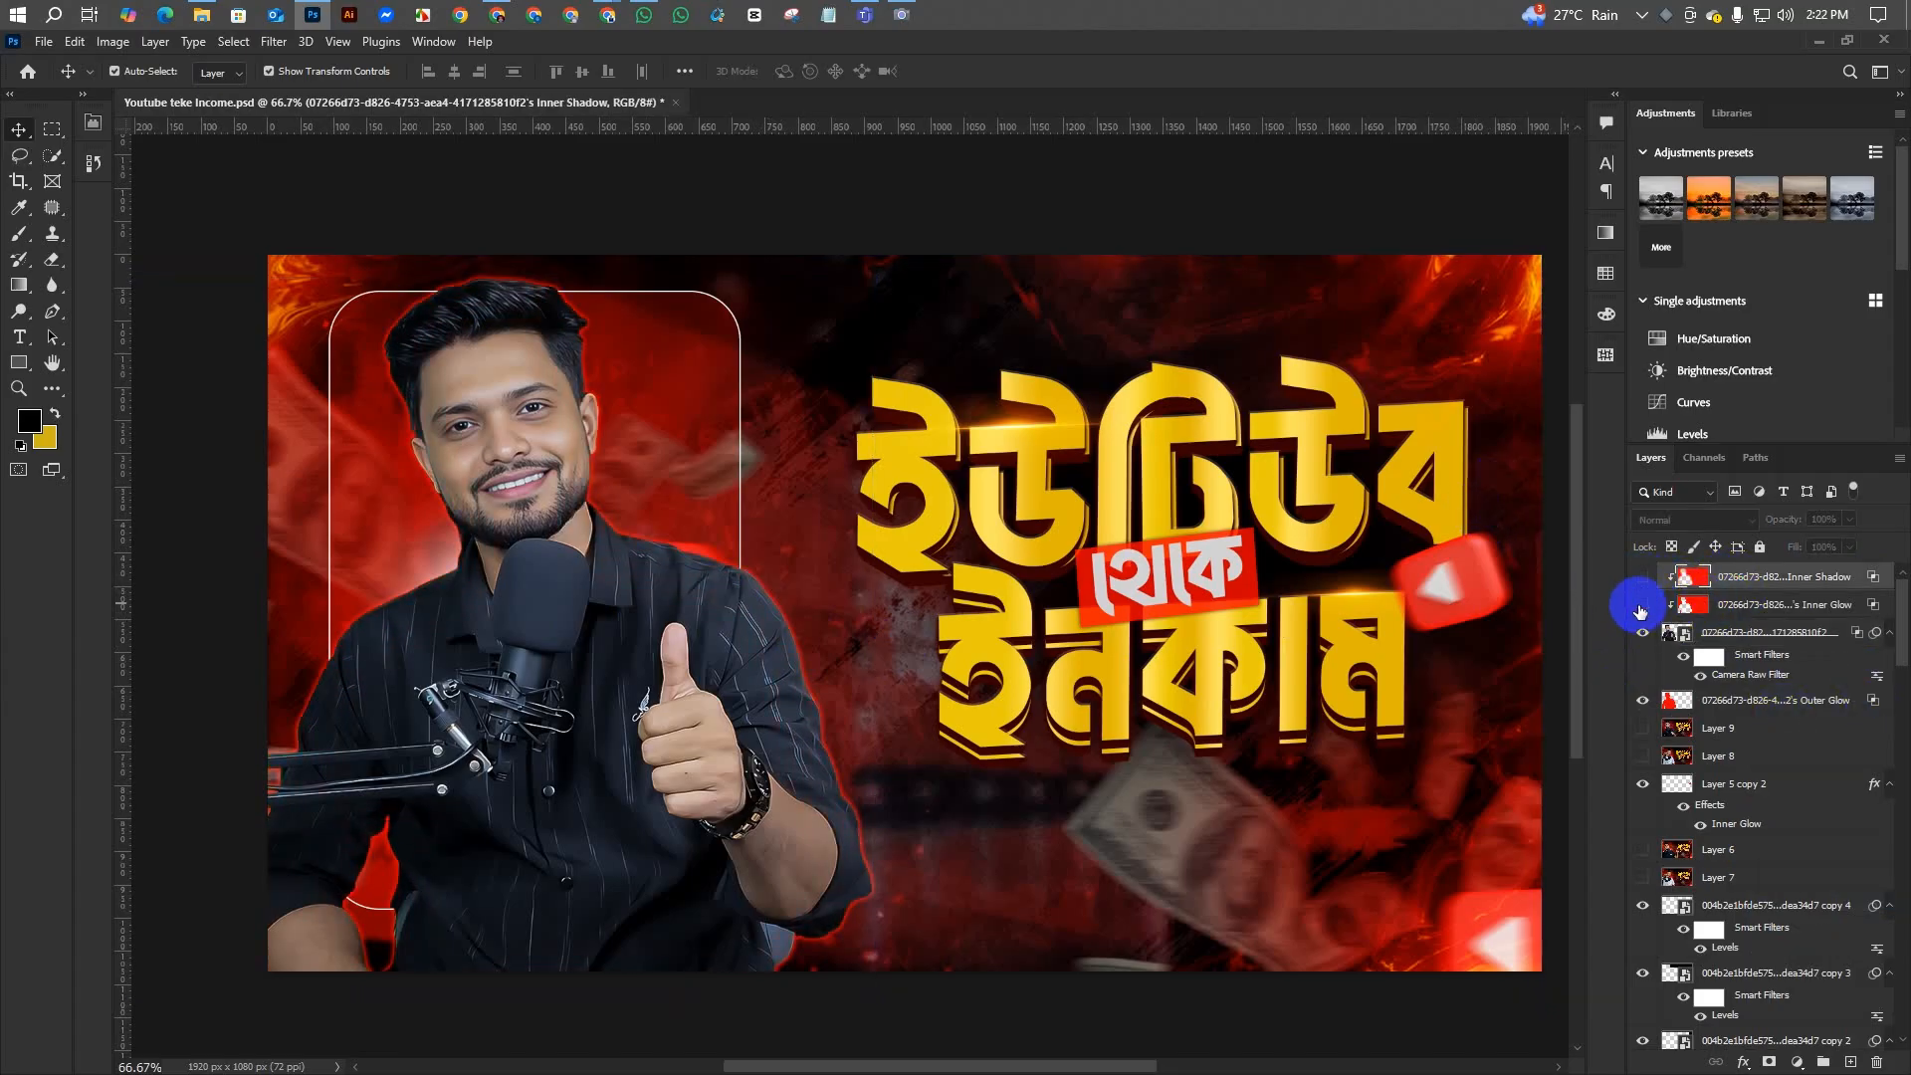
{"action": "left_click", "coordinate": [1642, 701]}
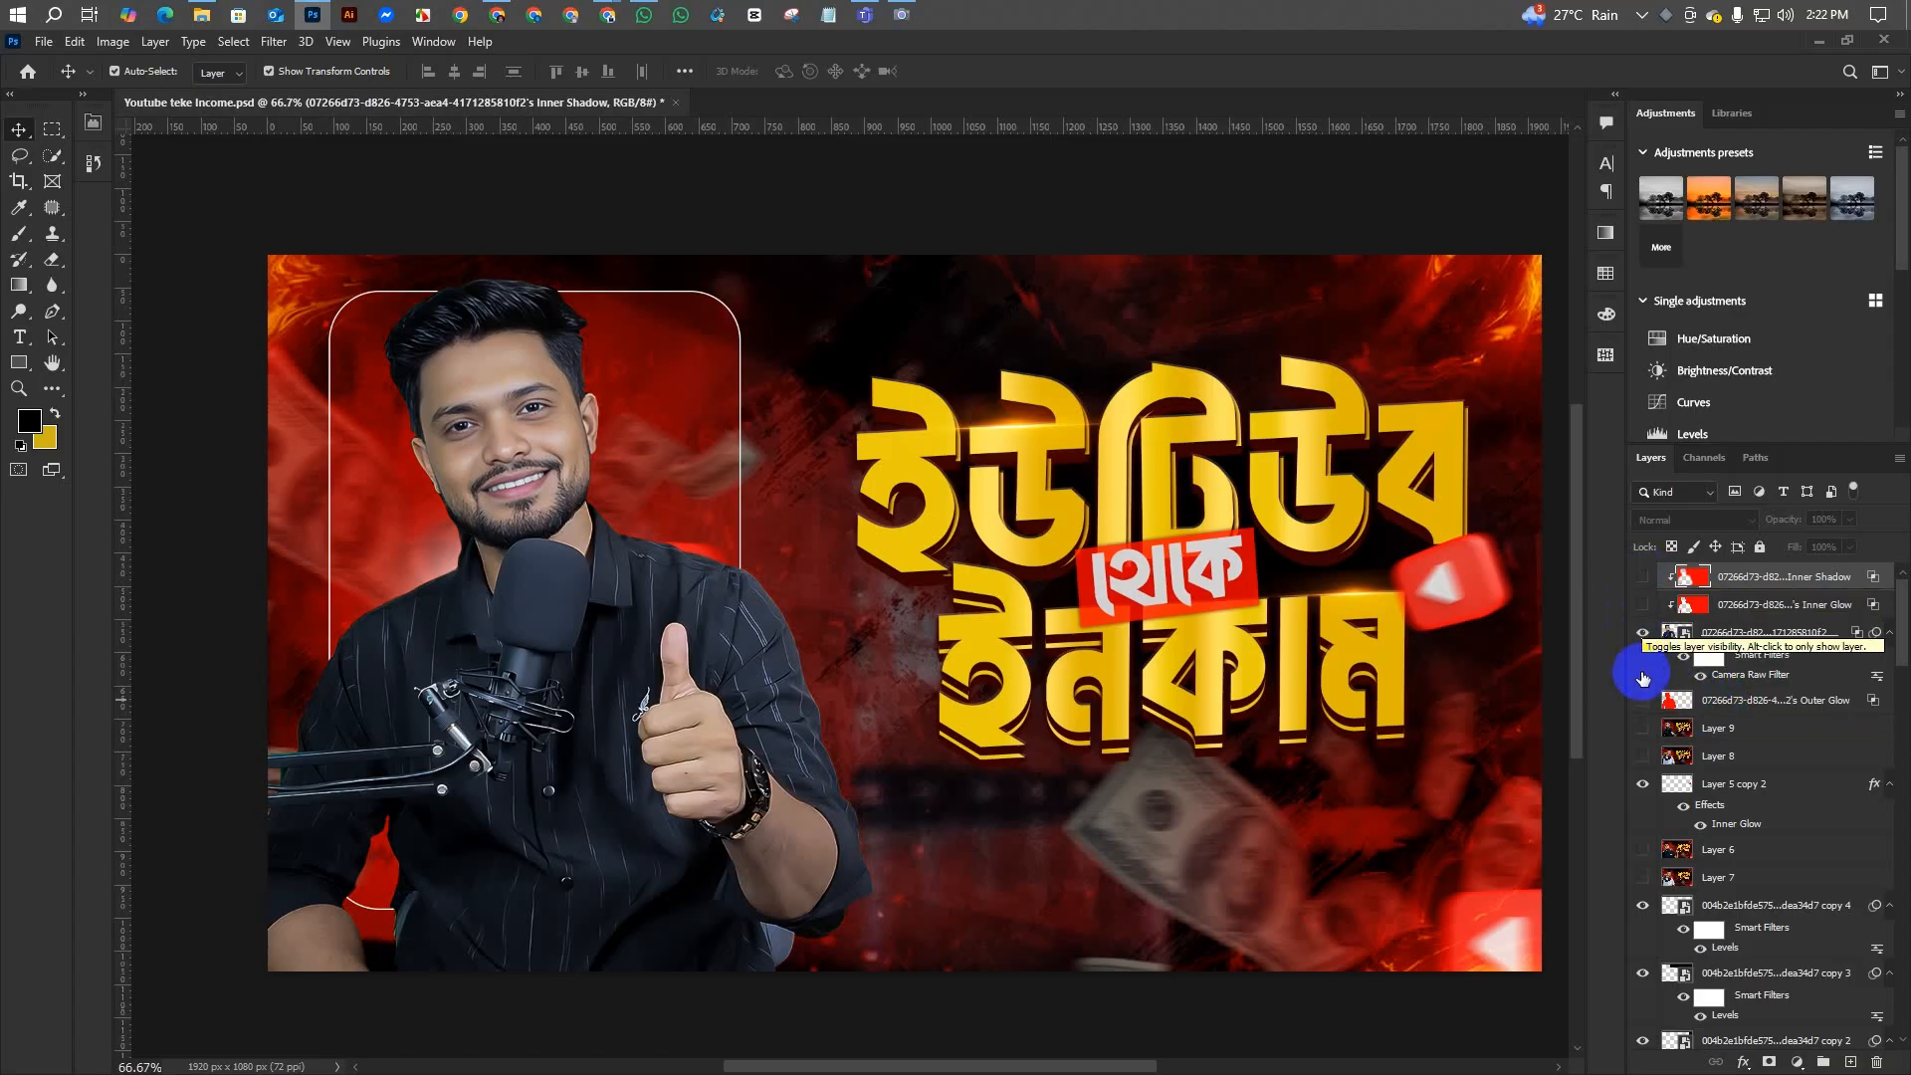
{"action": "left_click", "coordinate": [1637, 579]}
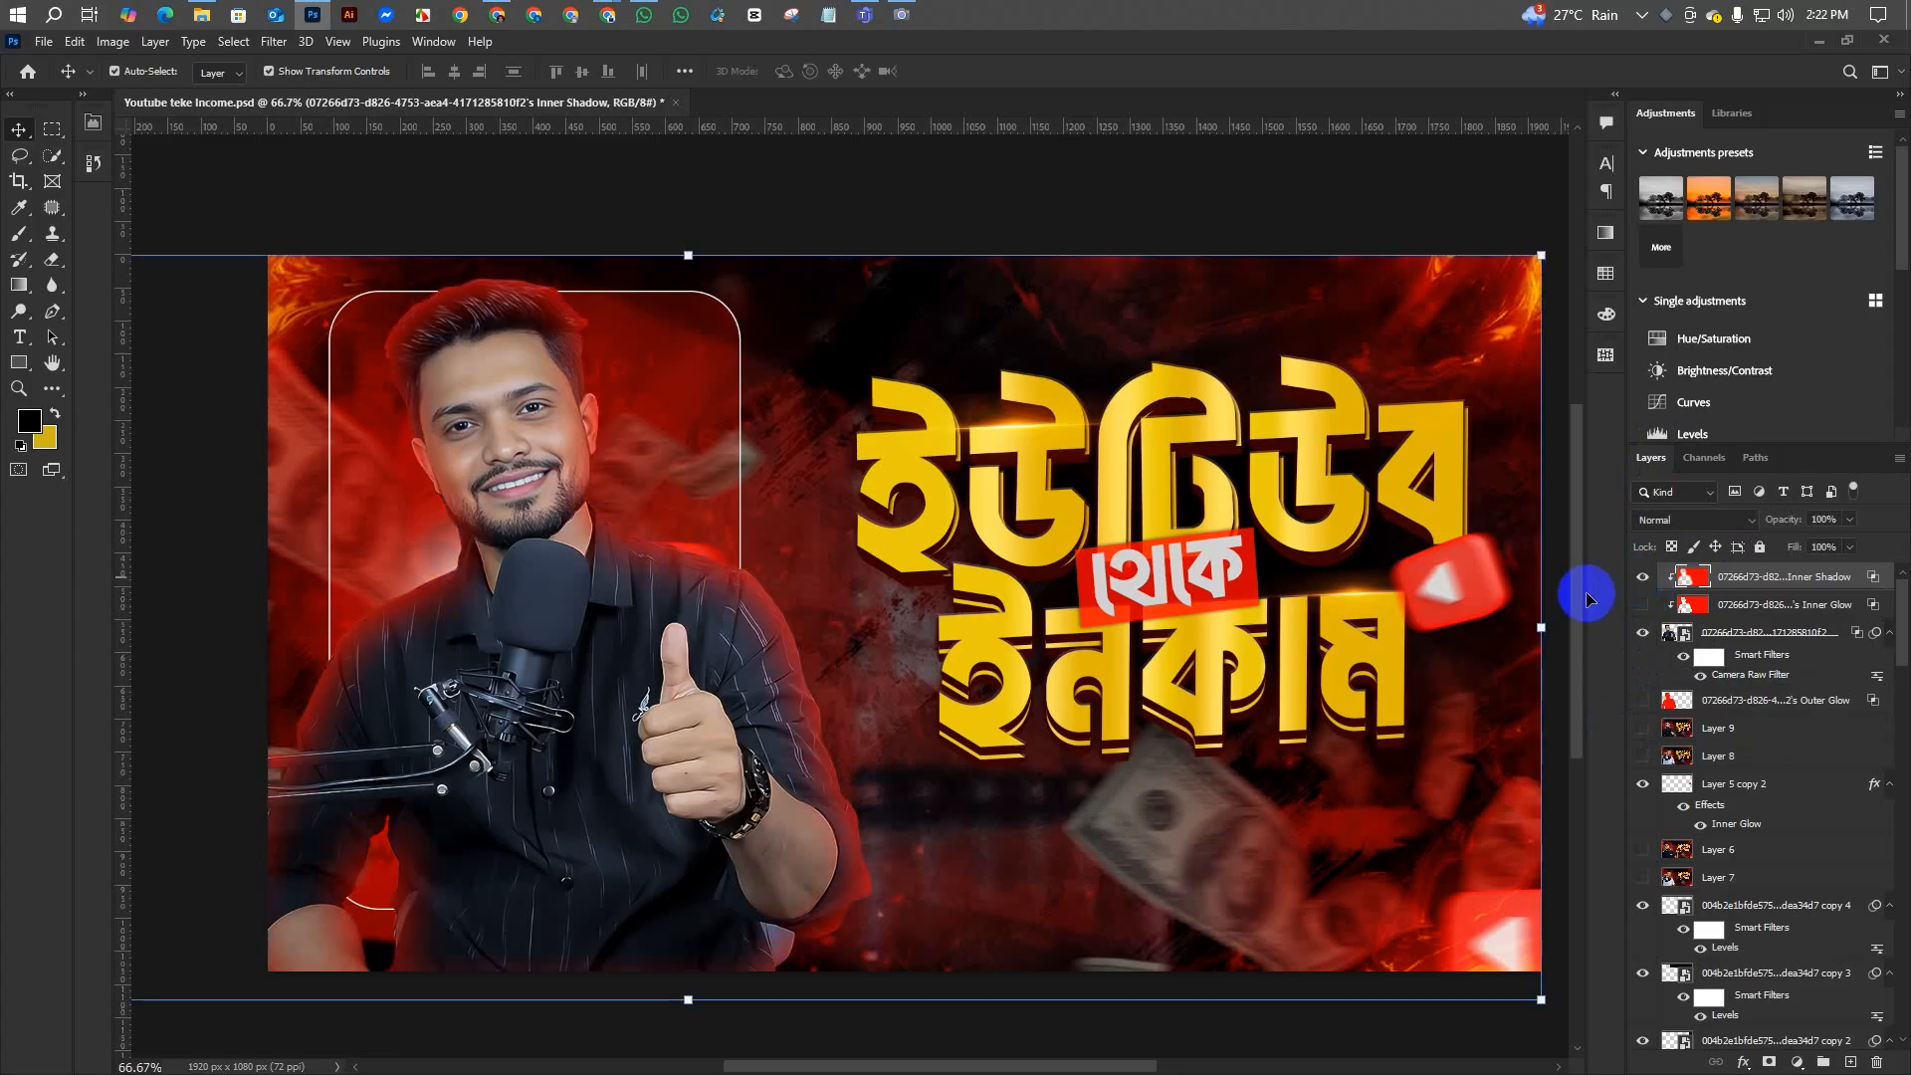
- Hide the Inner Shadow layer with a black mask, and paint its red light back over both shoulders with a large white brush at 71% opacity
{"action": "left_click", "coordinate": [1769, 1063], "text": "alt"}
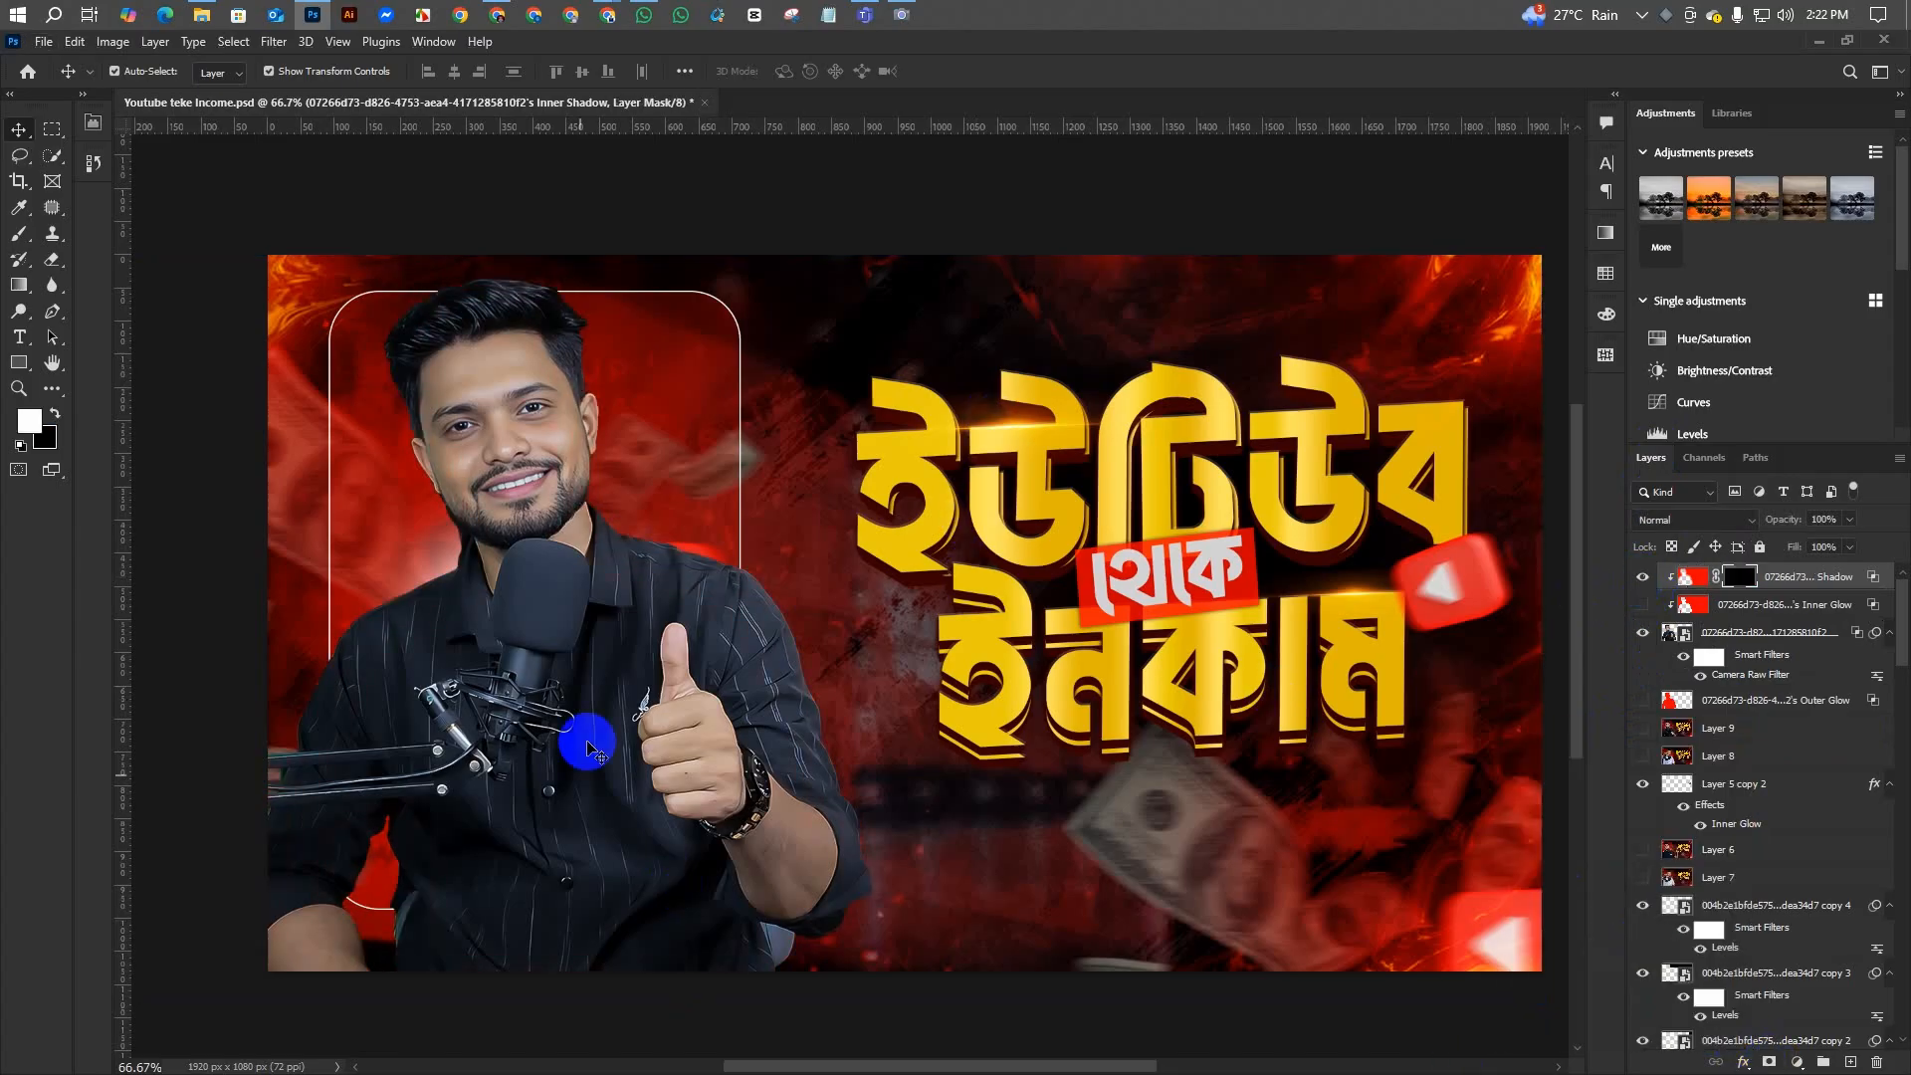
{"action": "left_click", "coordinate": [18, 244]}
{"action": "left_click", "coordinate": [23, 446]}
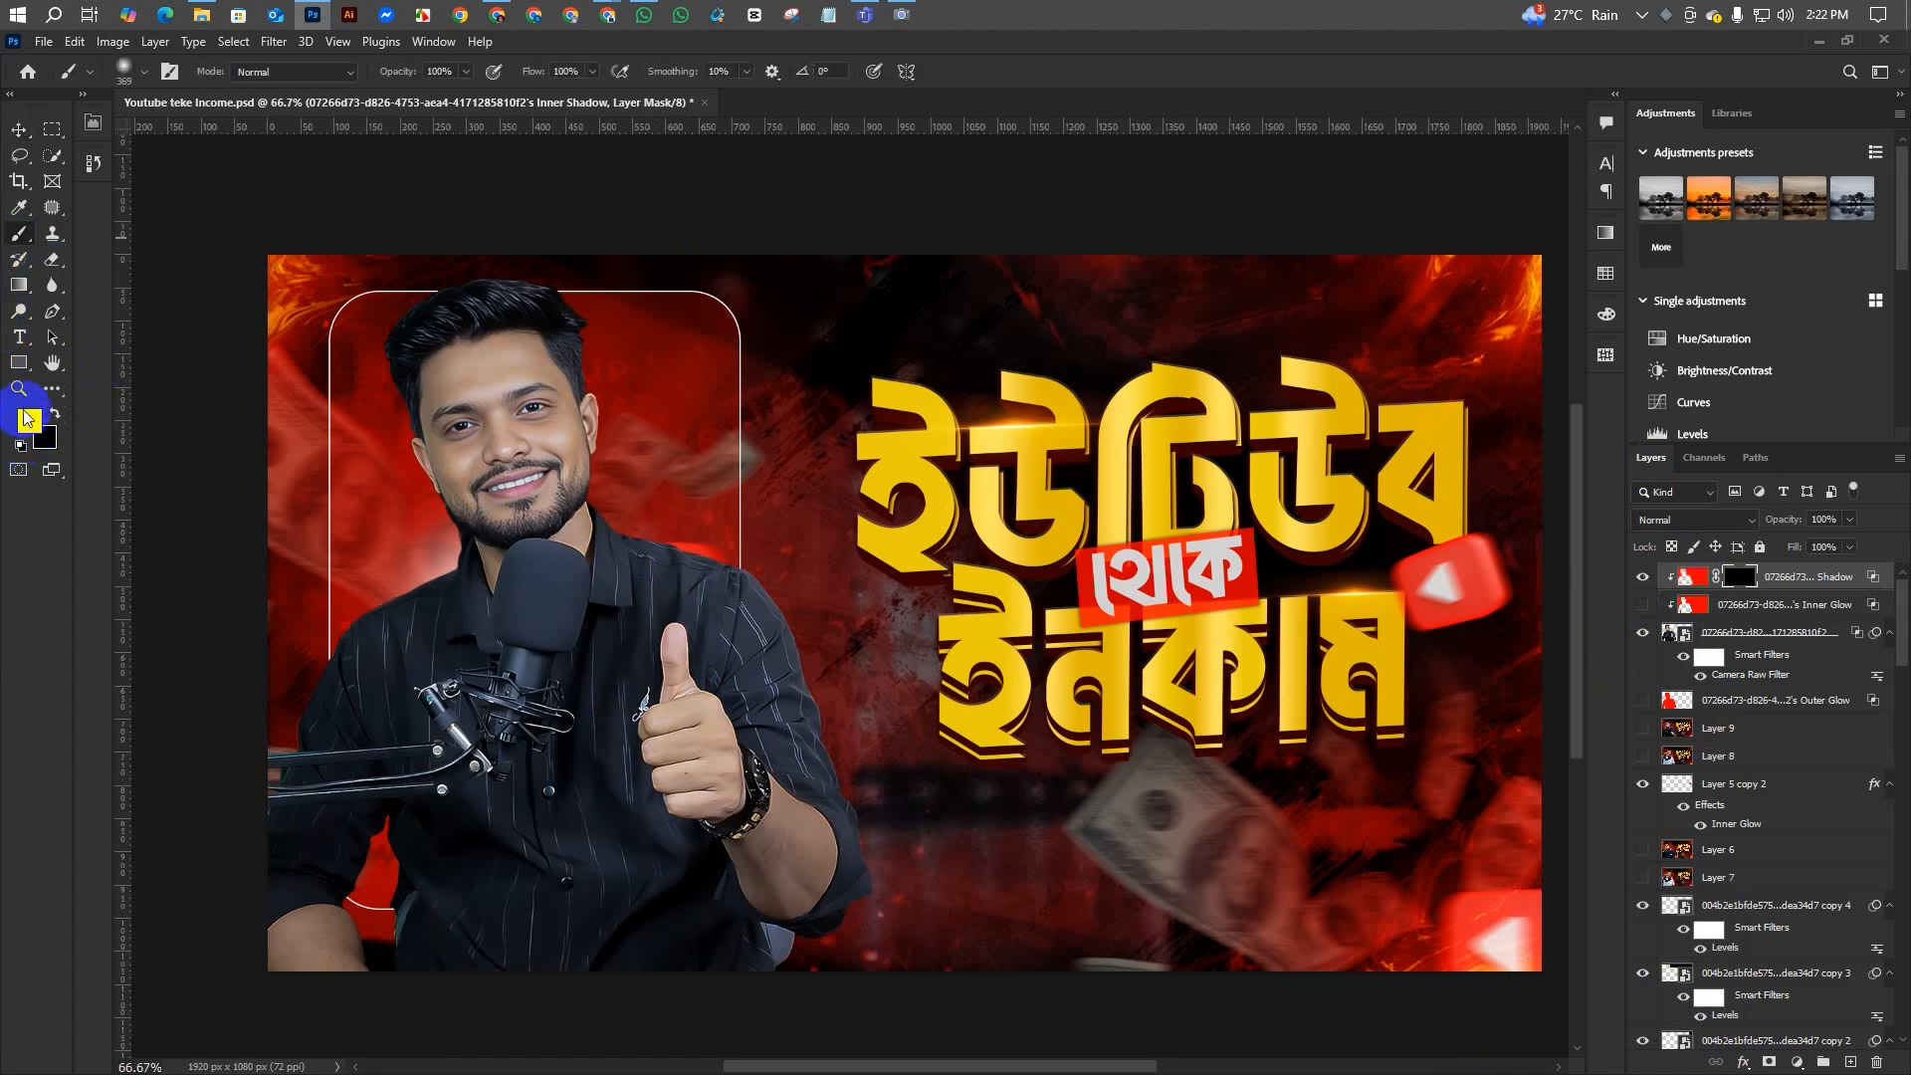
{"action": "right_click", "coordinate": [529, 540], "text": "alt"}
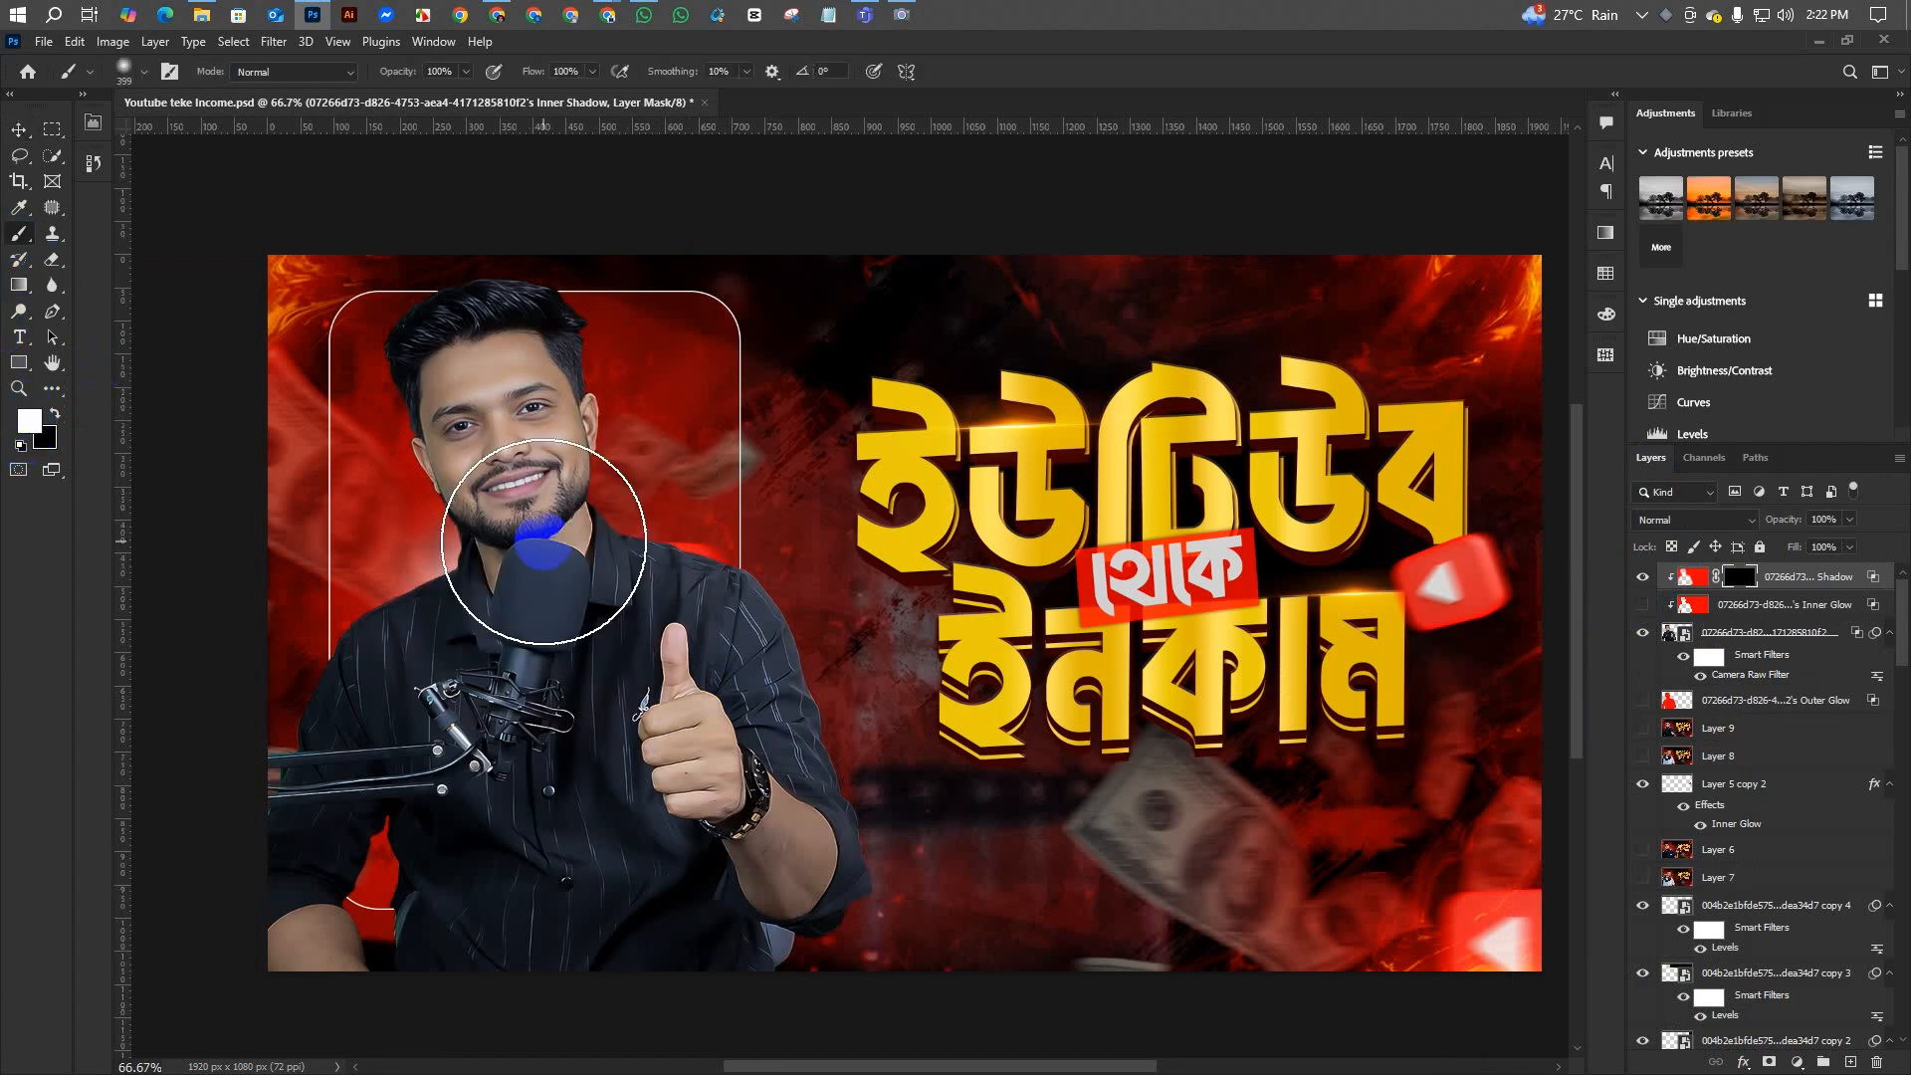
{"action": "right_click", "coordinate": [544, 541], "text": "alt"}
{"action": "right_click", "coordinate": [546, 548], "text": "alt"}
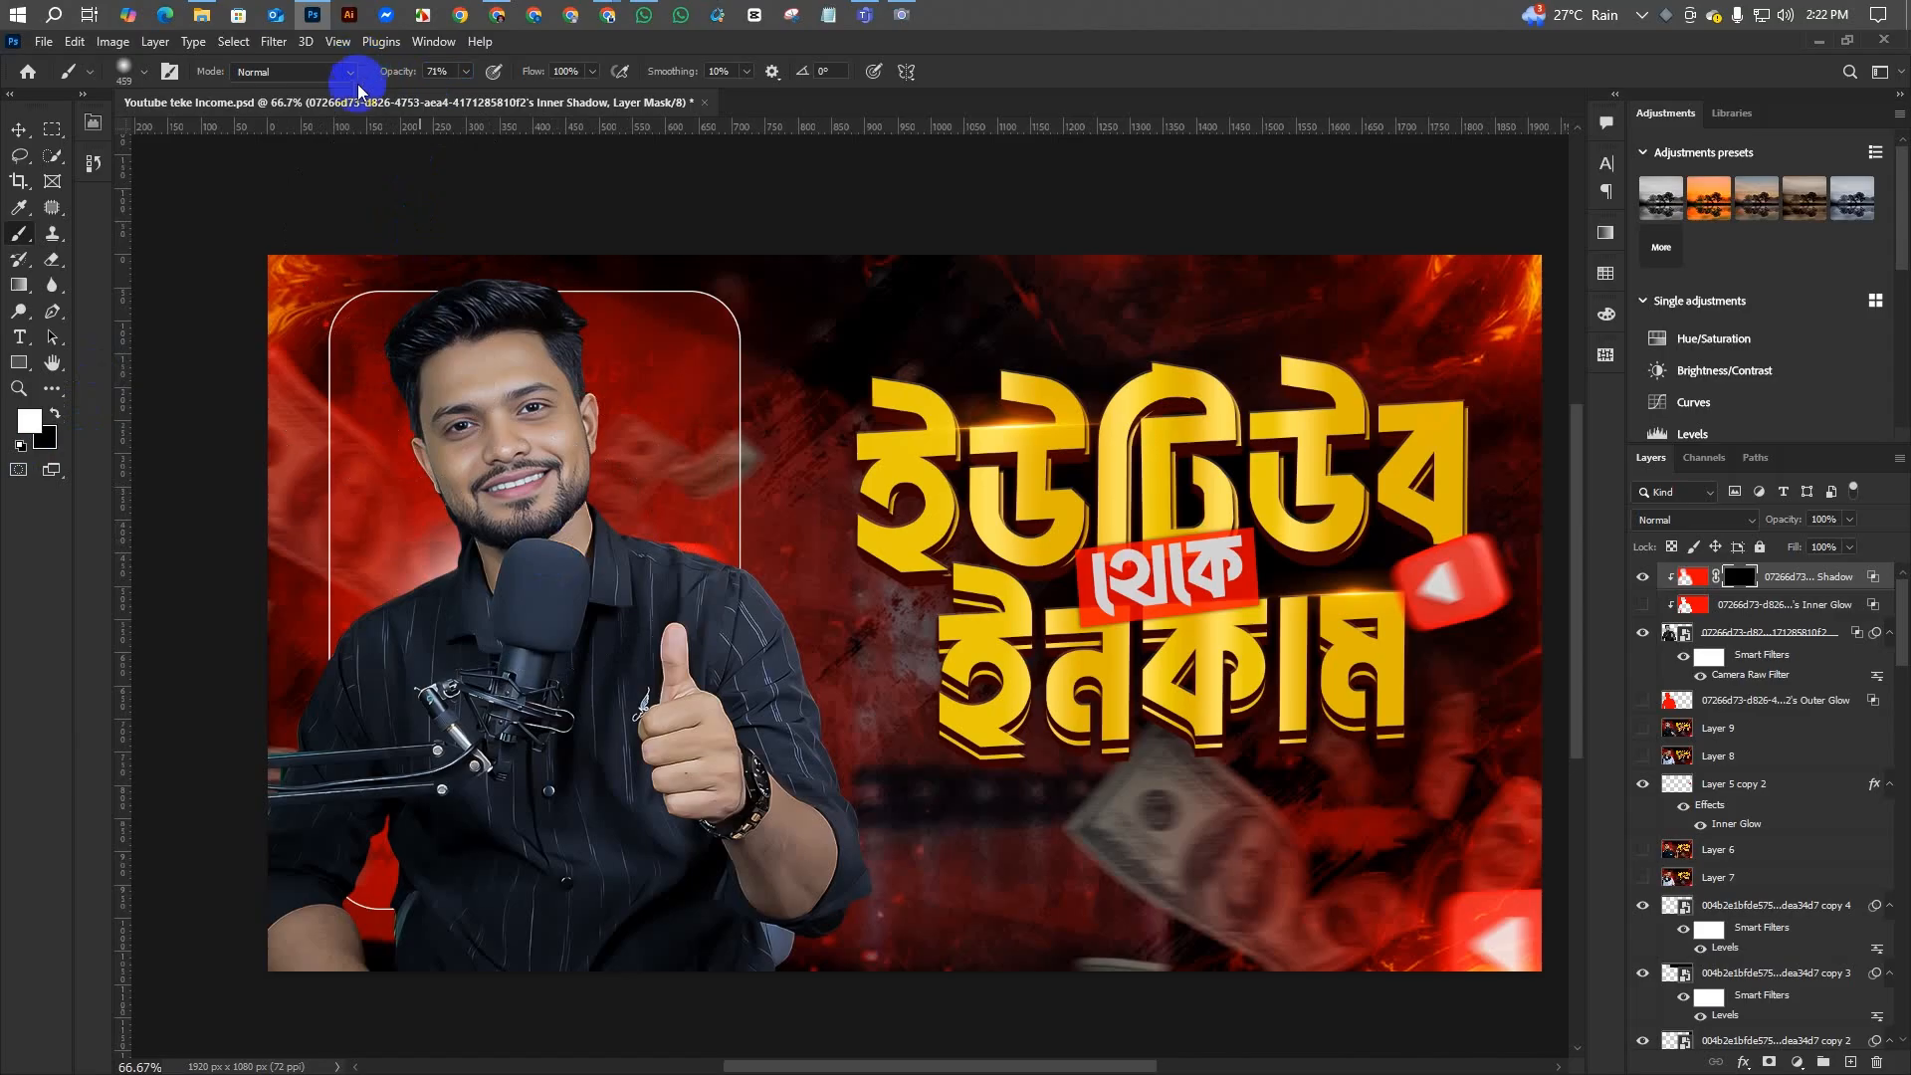
{"action": "left_click", "coordinate": [427, 595]}
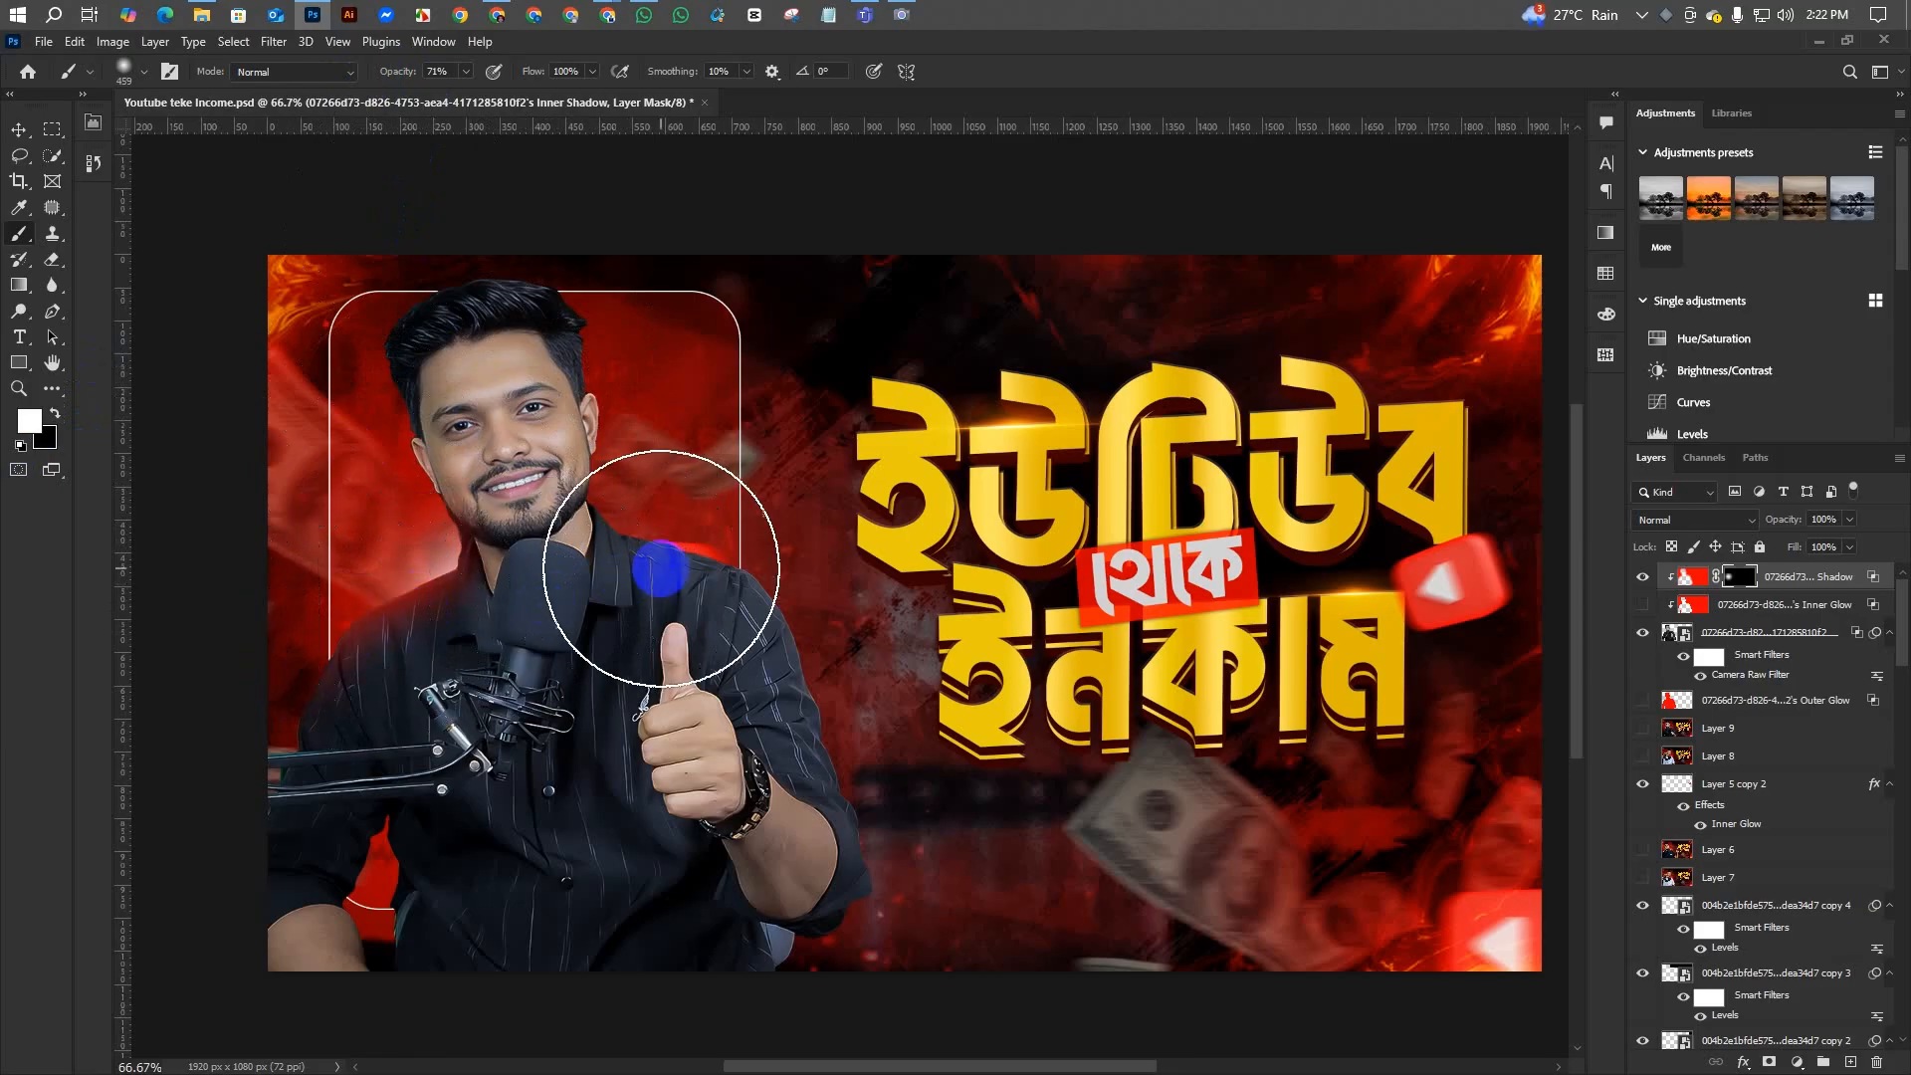
{"action": "scroll", "coordinate": [525, 798], "scroll_direction": "down", "scroll_amount": 2}
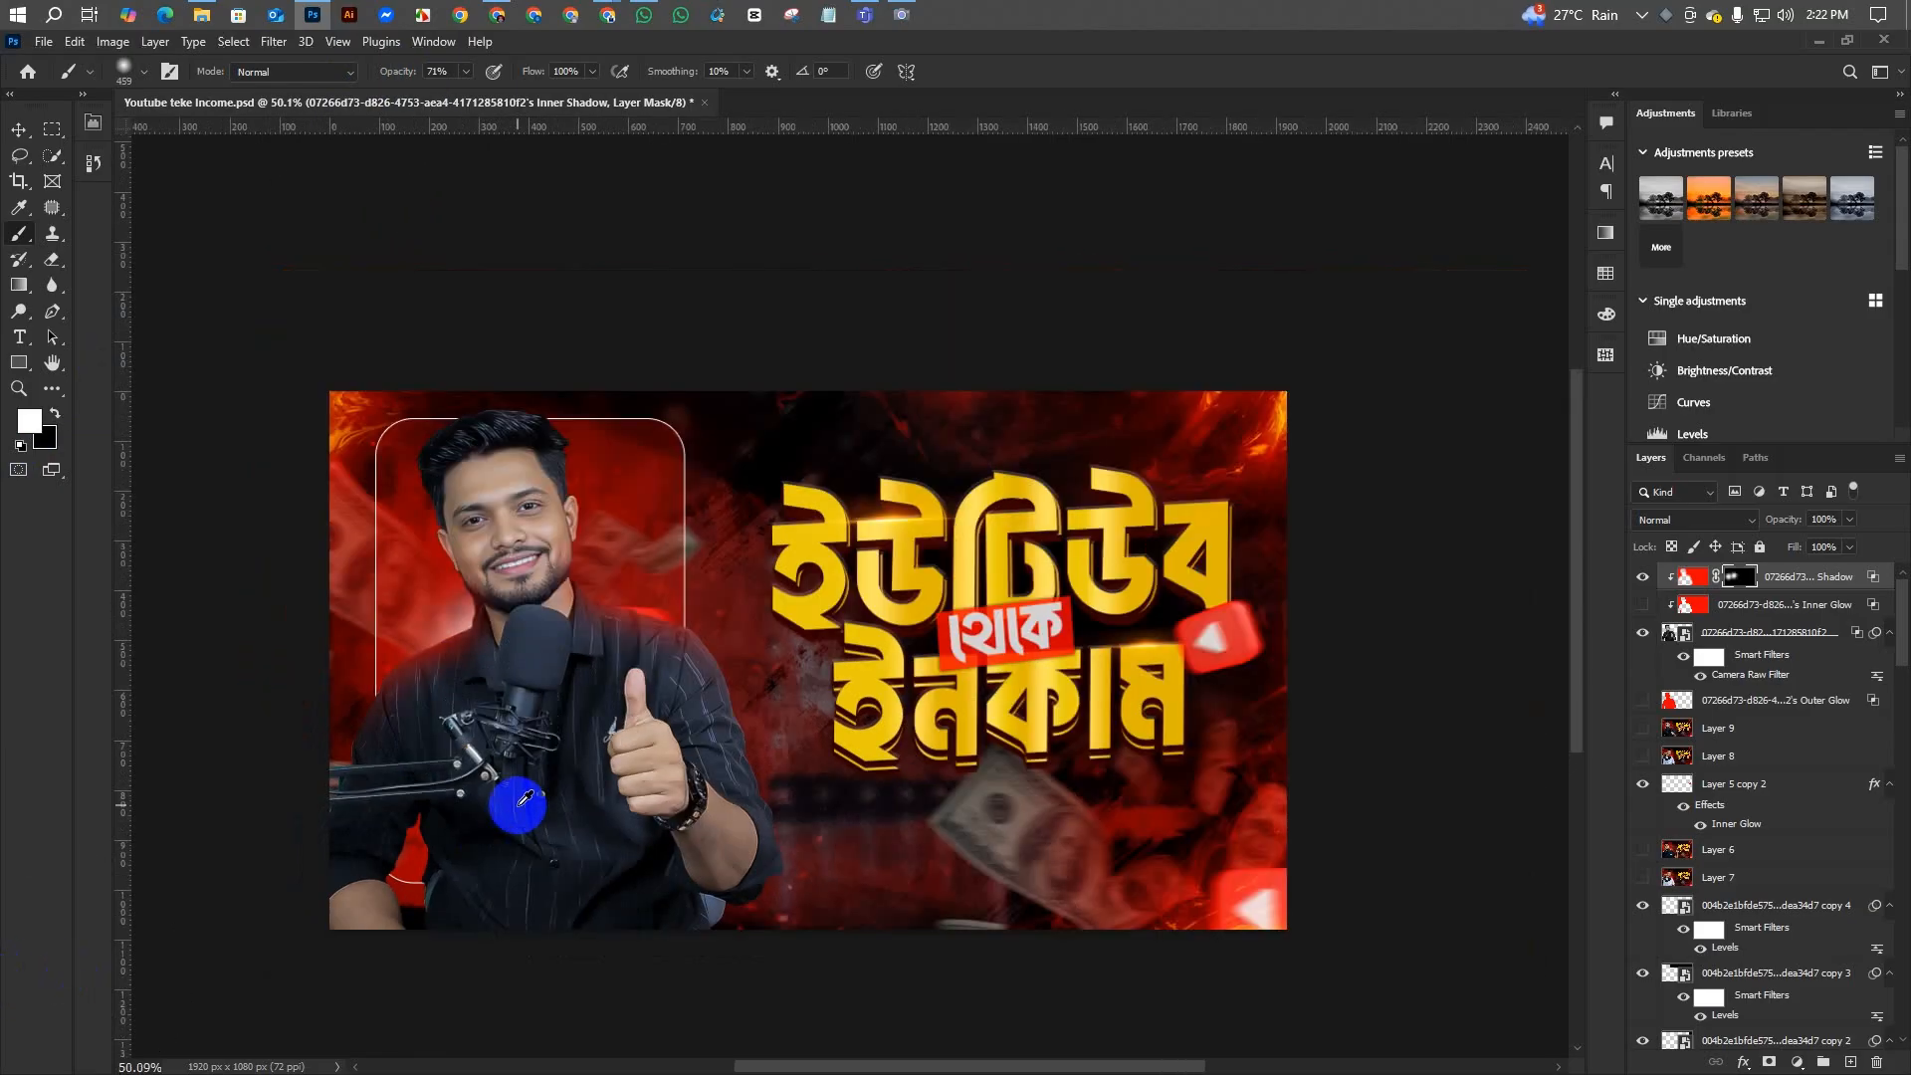
{"action": "scroll", "coordinate": [524, 798], "scroll_direction": "up", "scroll_amount": 2}
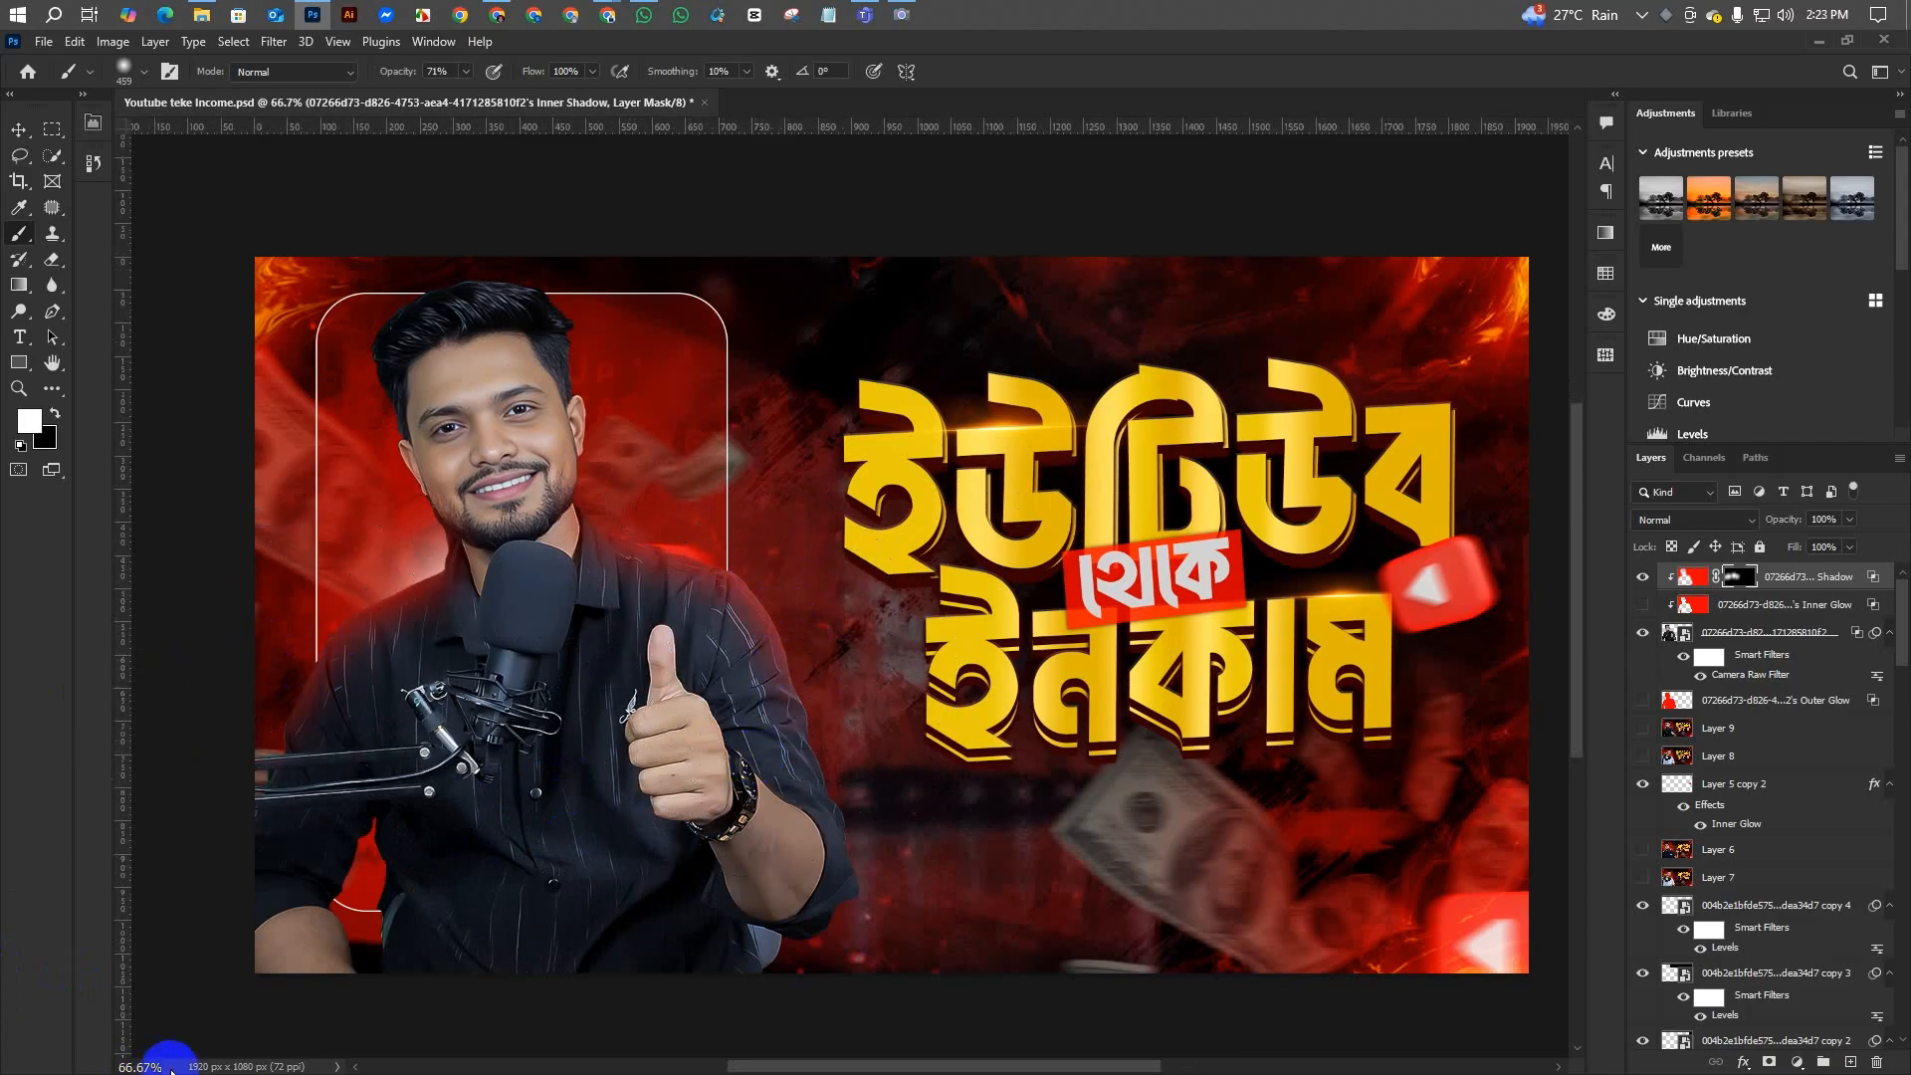
- Show the portrait's Inner Glow layer and hide its whole effect with a black layer mask
{"action": "scroll", "coordinate": [521, 866], "scroll_direction": "down", "scroll_amount": 2}
{"action": "scroll", "coordinate": [530, 901], "scroll_direction": "up", "scroll_amount": 2}
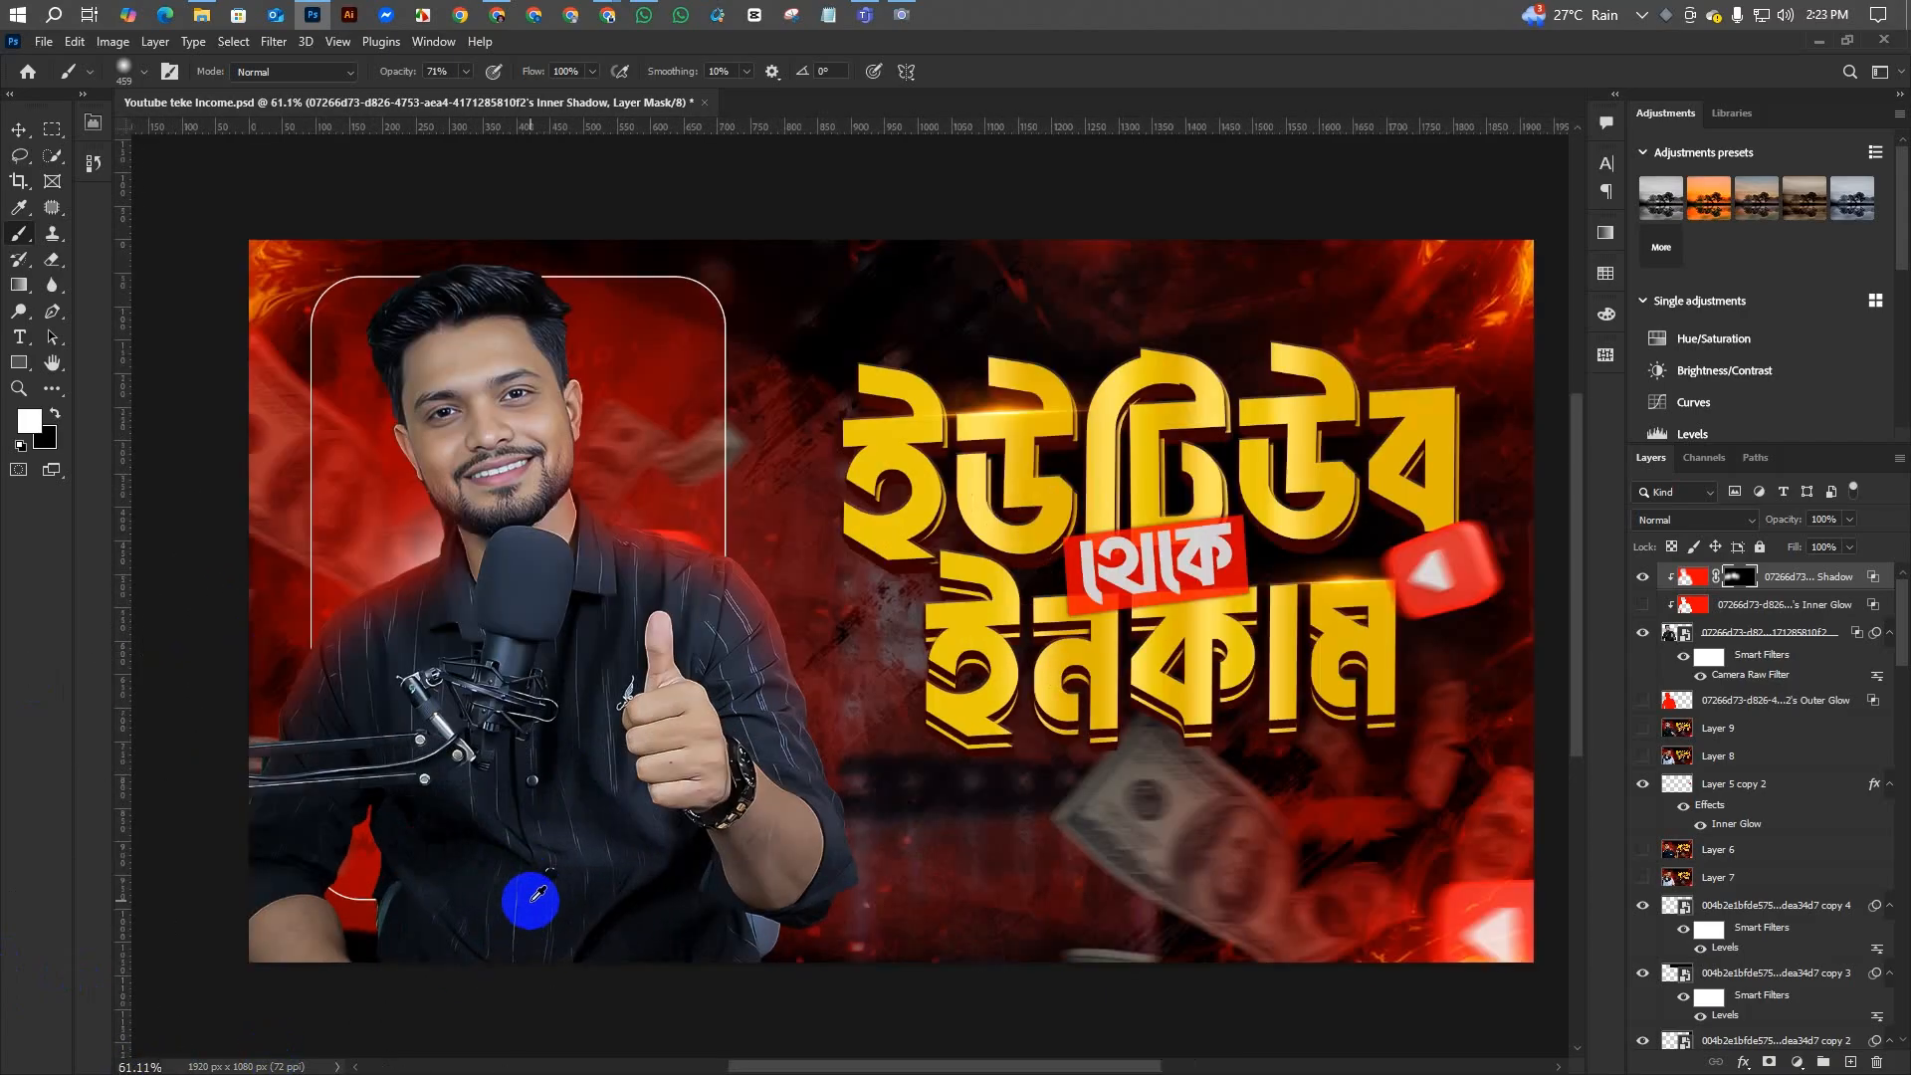
{"action": "left_click", "coordinate": [1642, 606]}
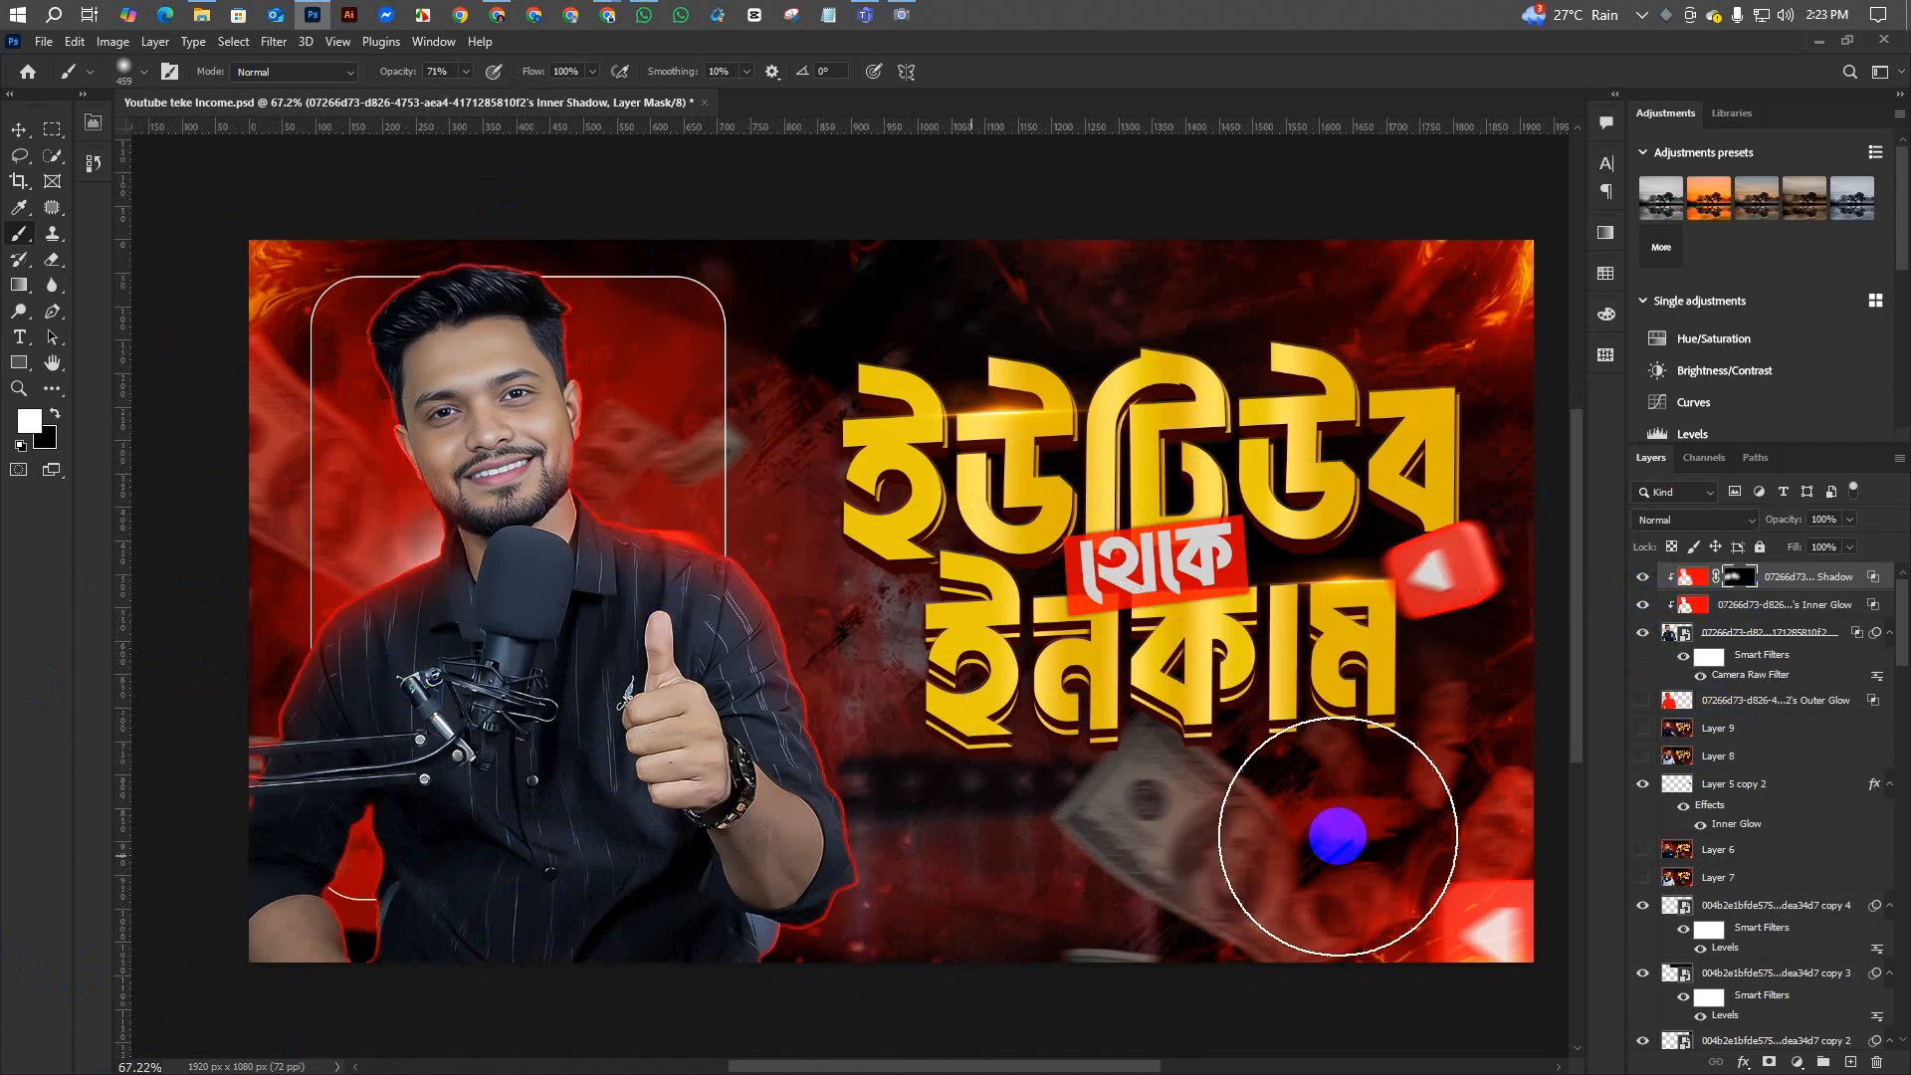
{"action": "left_click", "coordinate": [1712, 604]}
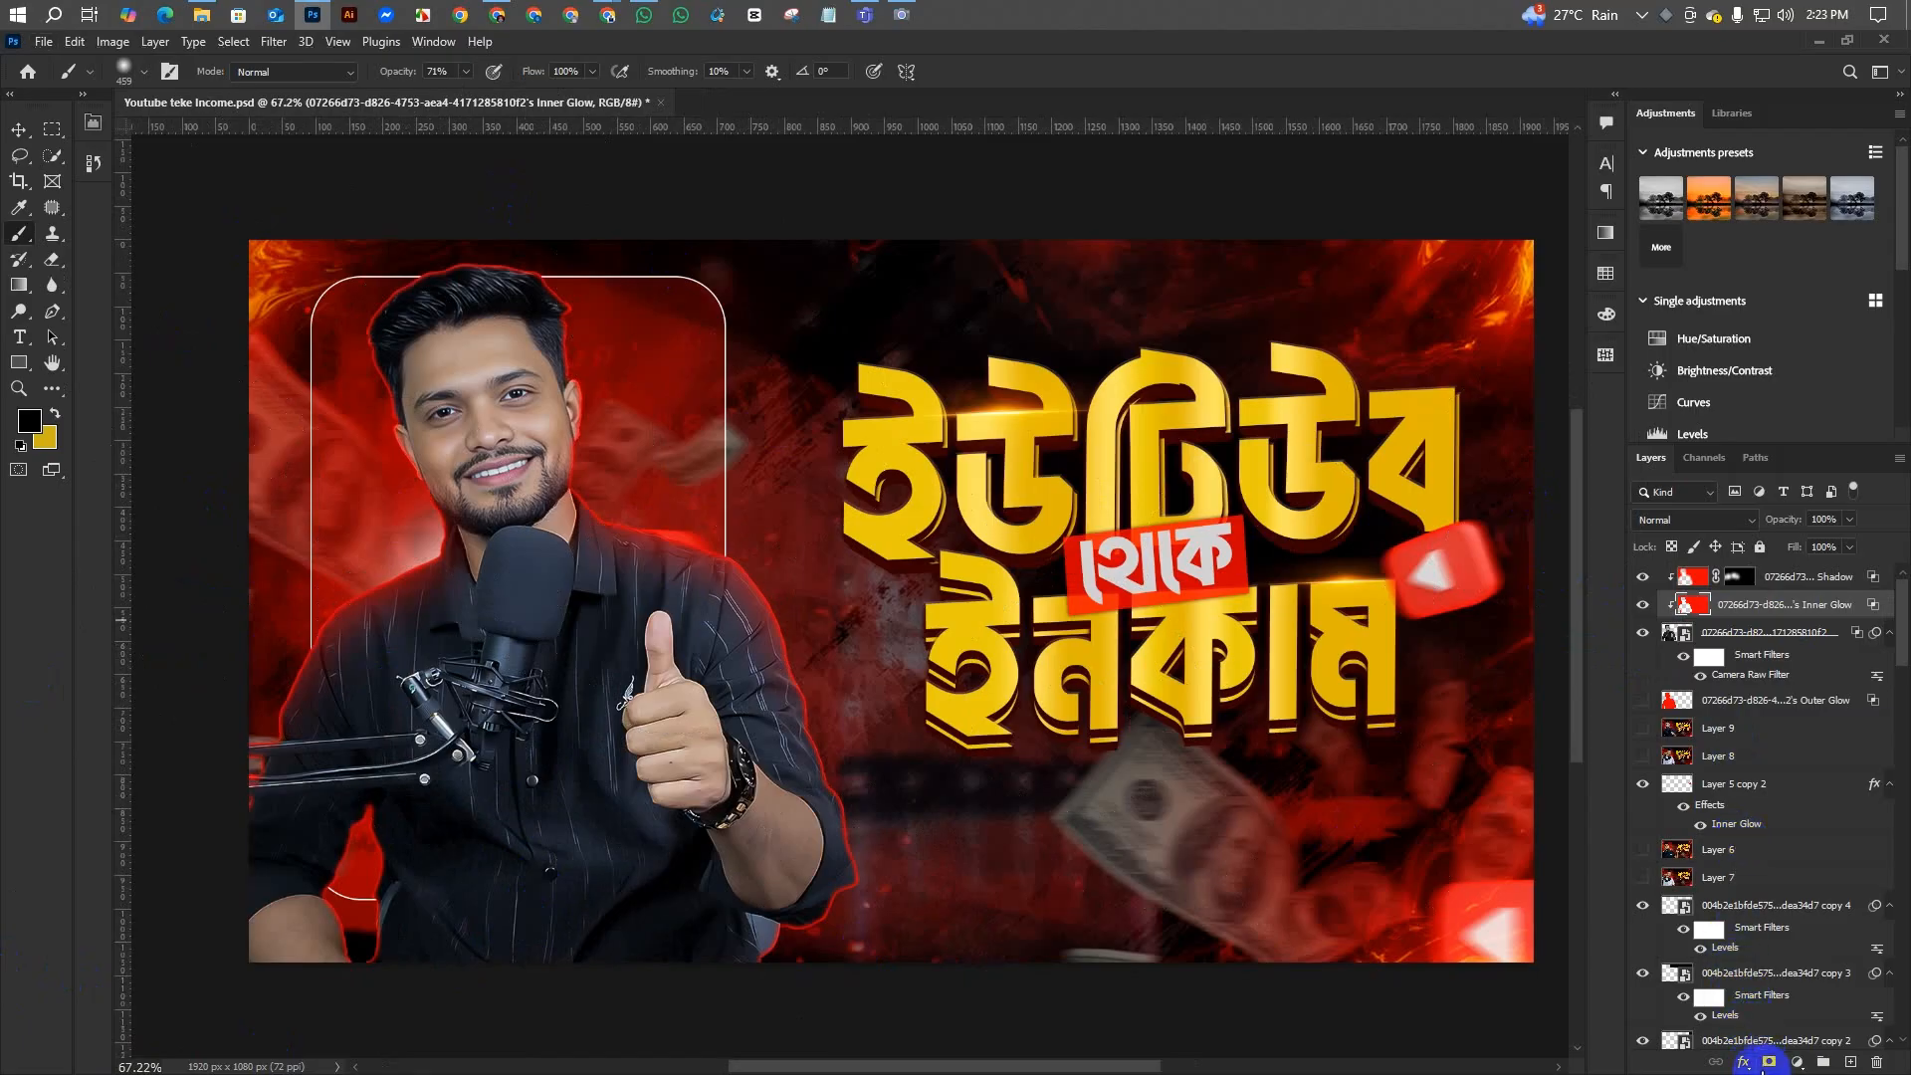
{"action": "left_click", "coordinate": [1768, 1063]}
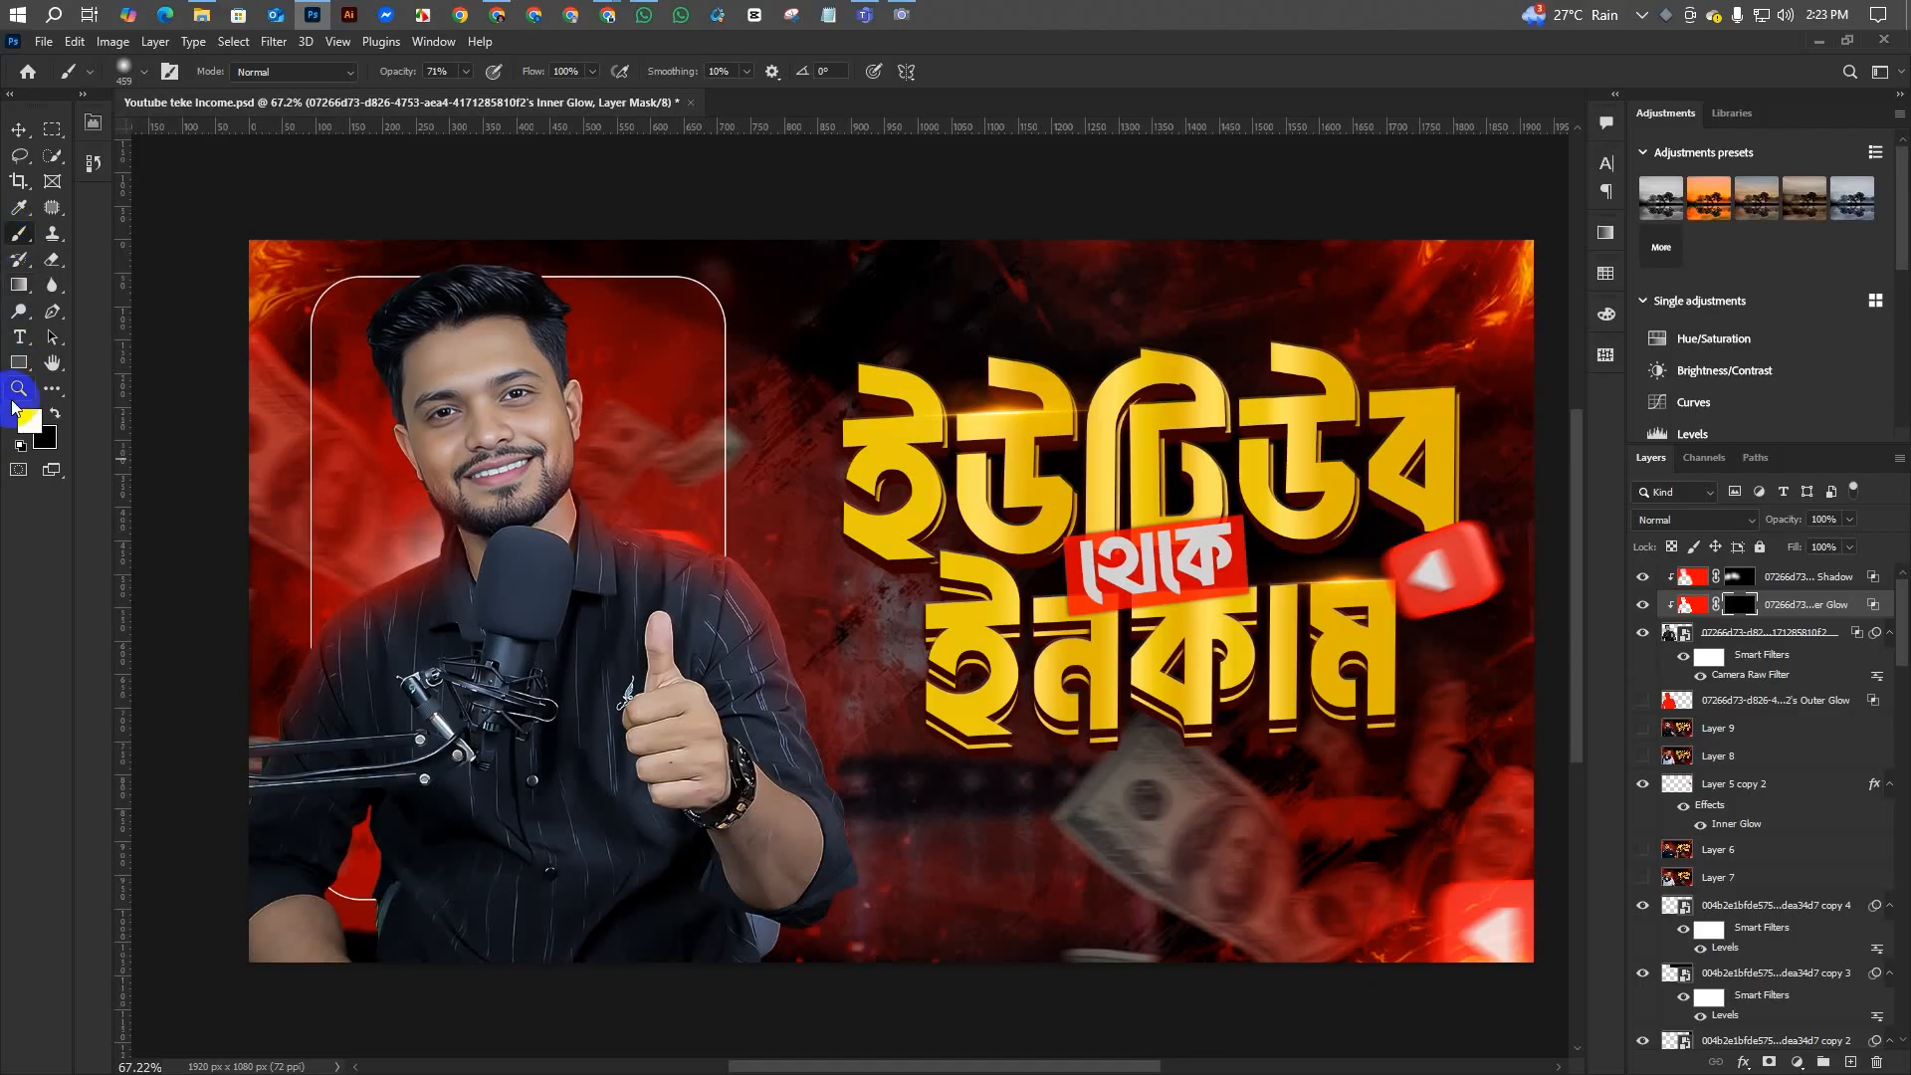
- Paint the Inner Glow back in along the shoulders, neck and head on its mask with a soft white brush at 100% opacity
{"action": "mouse_move", "coordinate": [443, 533]}
{"action": "left_mouse_down"}
{"action": "mouse_move", "coordinate": [538, 546]}
{"action": "mouse_move", "coordinate": [512, 545]}
{"action": "mouse_move", "coordinate": [514, 519]}
{"action": "left_mouse_up"}
{"action": "left_click", "coordinate": [382, 45]}
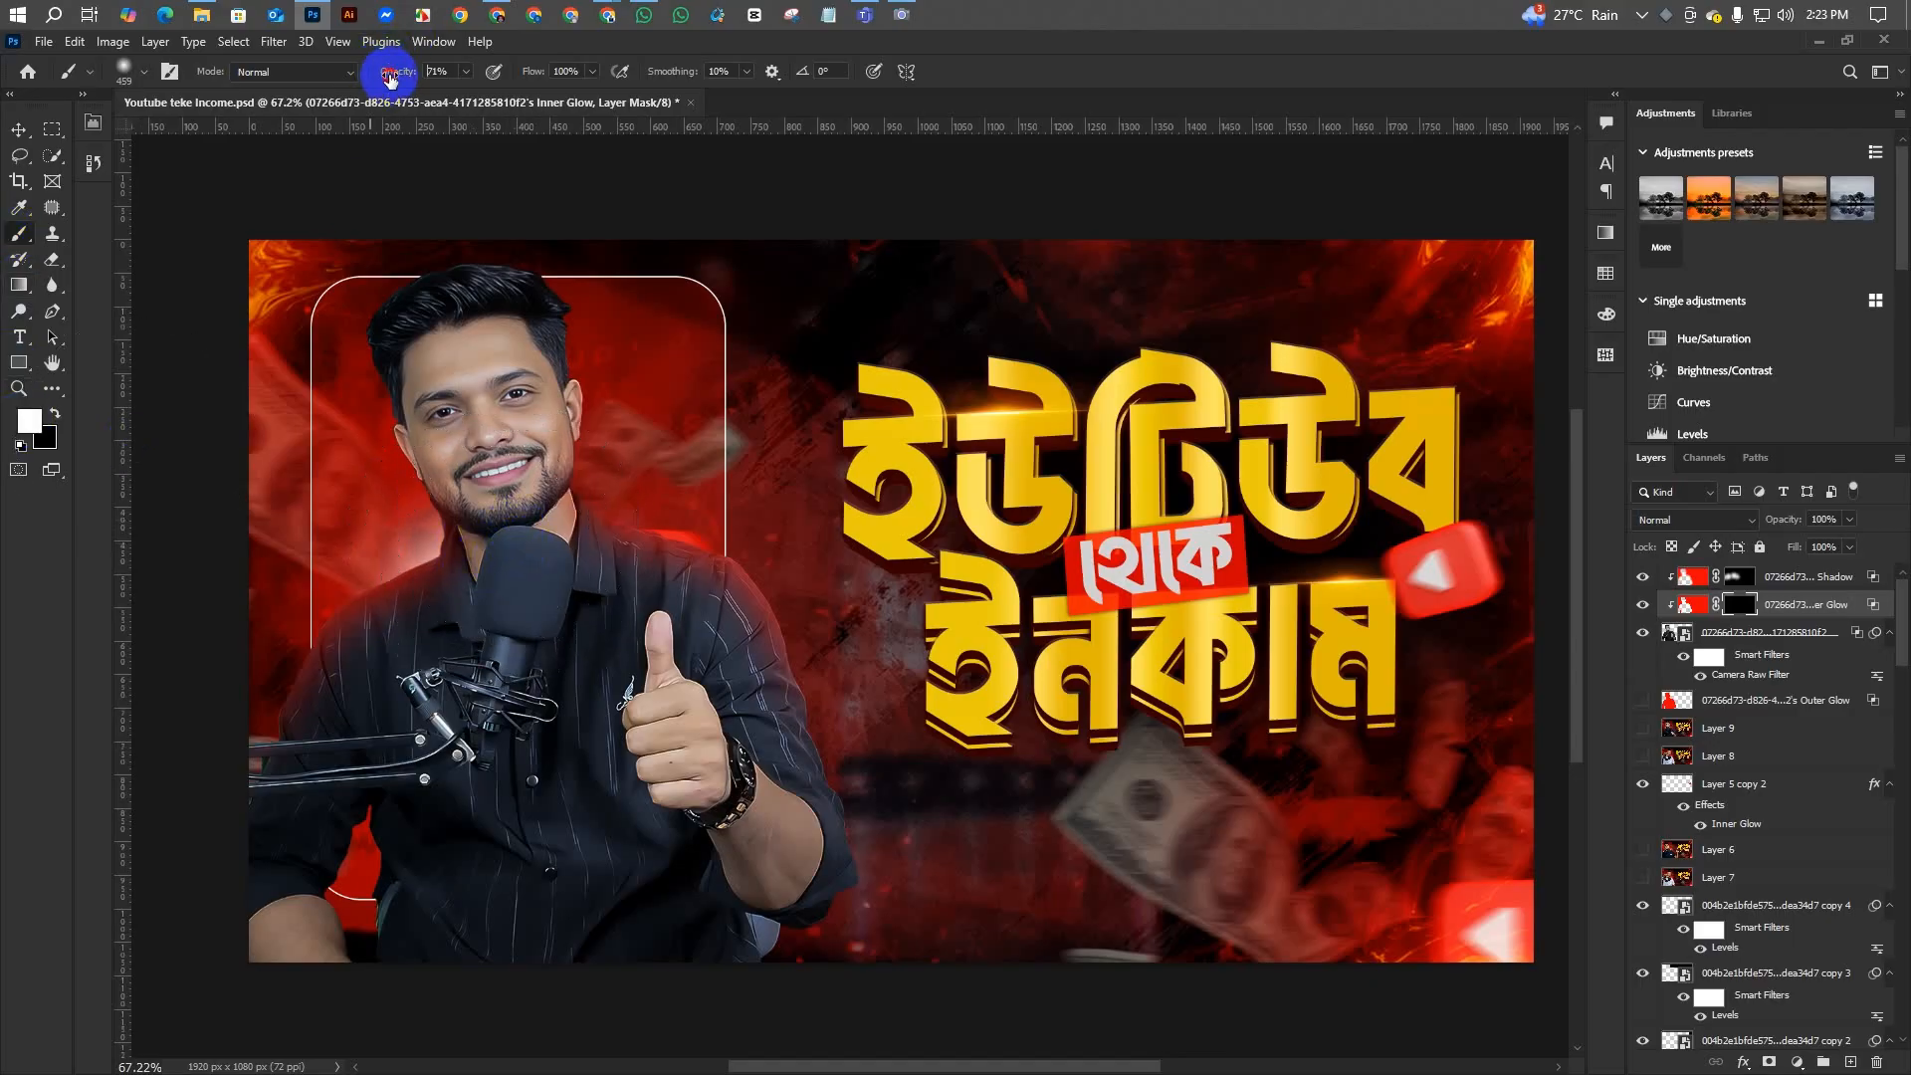
{"action": "left_click_drag", "start_coordinate": [390, 80], "coordinate": [683, 77]}
{"action": "left_click_drag", "start_coordinate": [497, 513], "coordinate": [507, 550]}
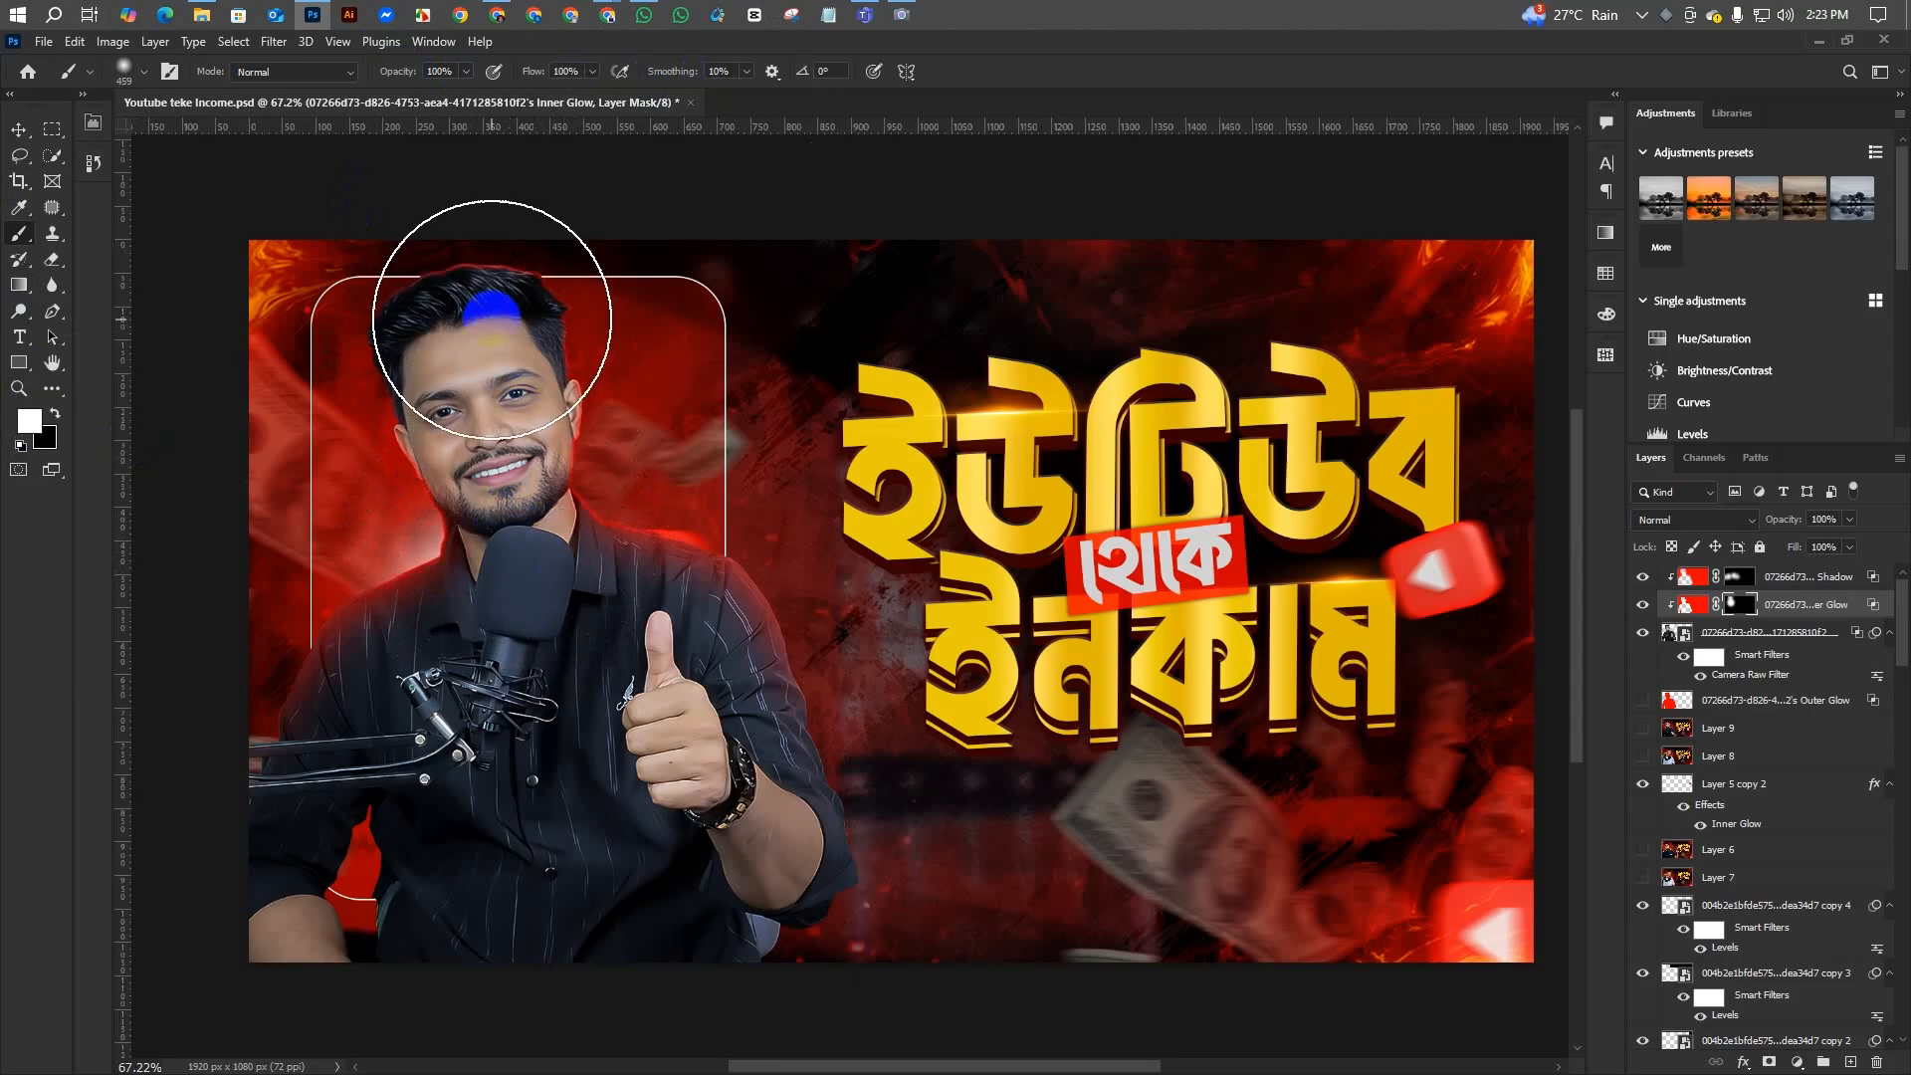
{"action": "left_click_drag", "start_coordinate": [498, 319], "coordinate": [408, 313]}
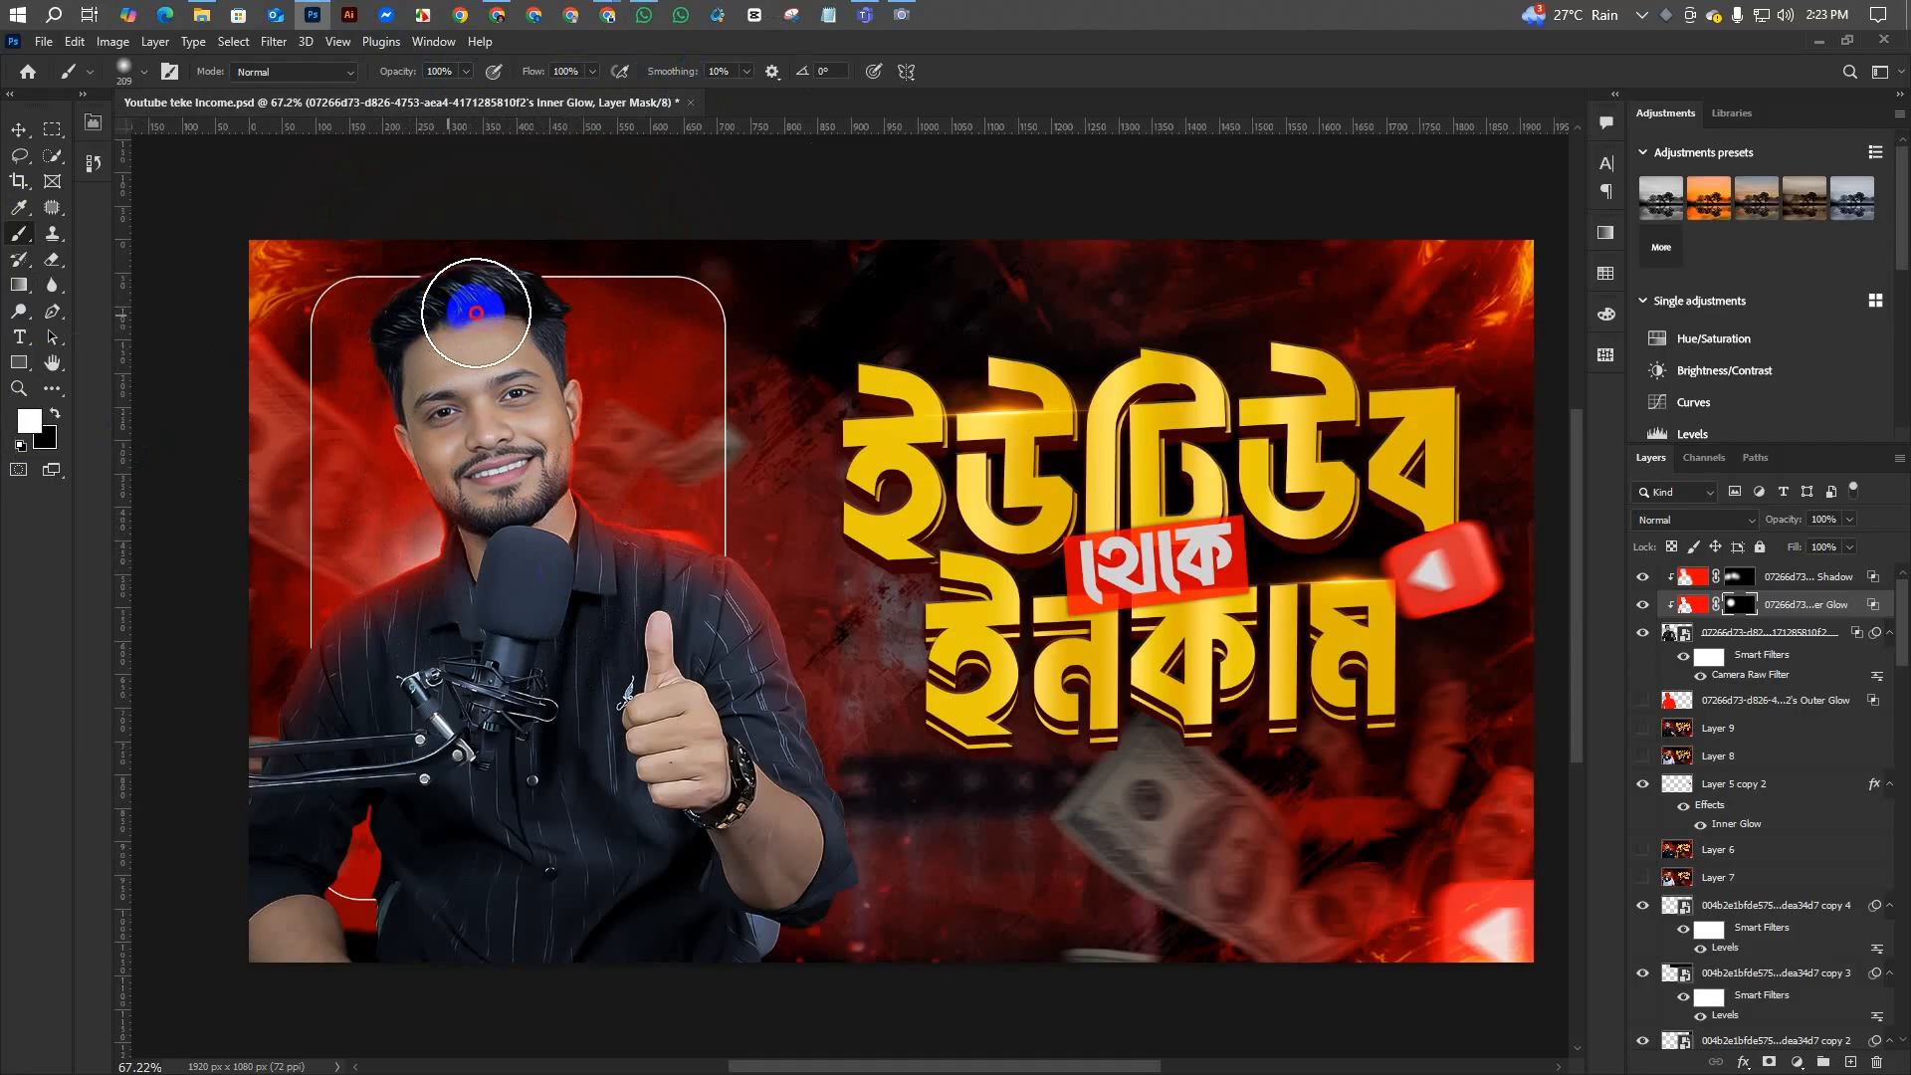
{"action": "scroll", "coordinate": [385, 622], "scroll_direction": "down", "scroll_amount": 2}
{"action": "scroll", "coordinate": [392, 616], "scroll_direction": "up", "scroll_amount": 7}
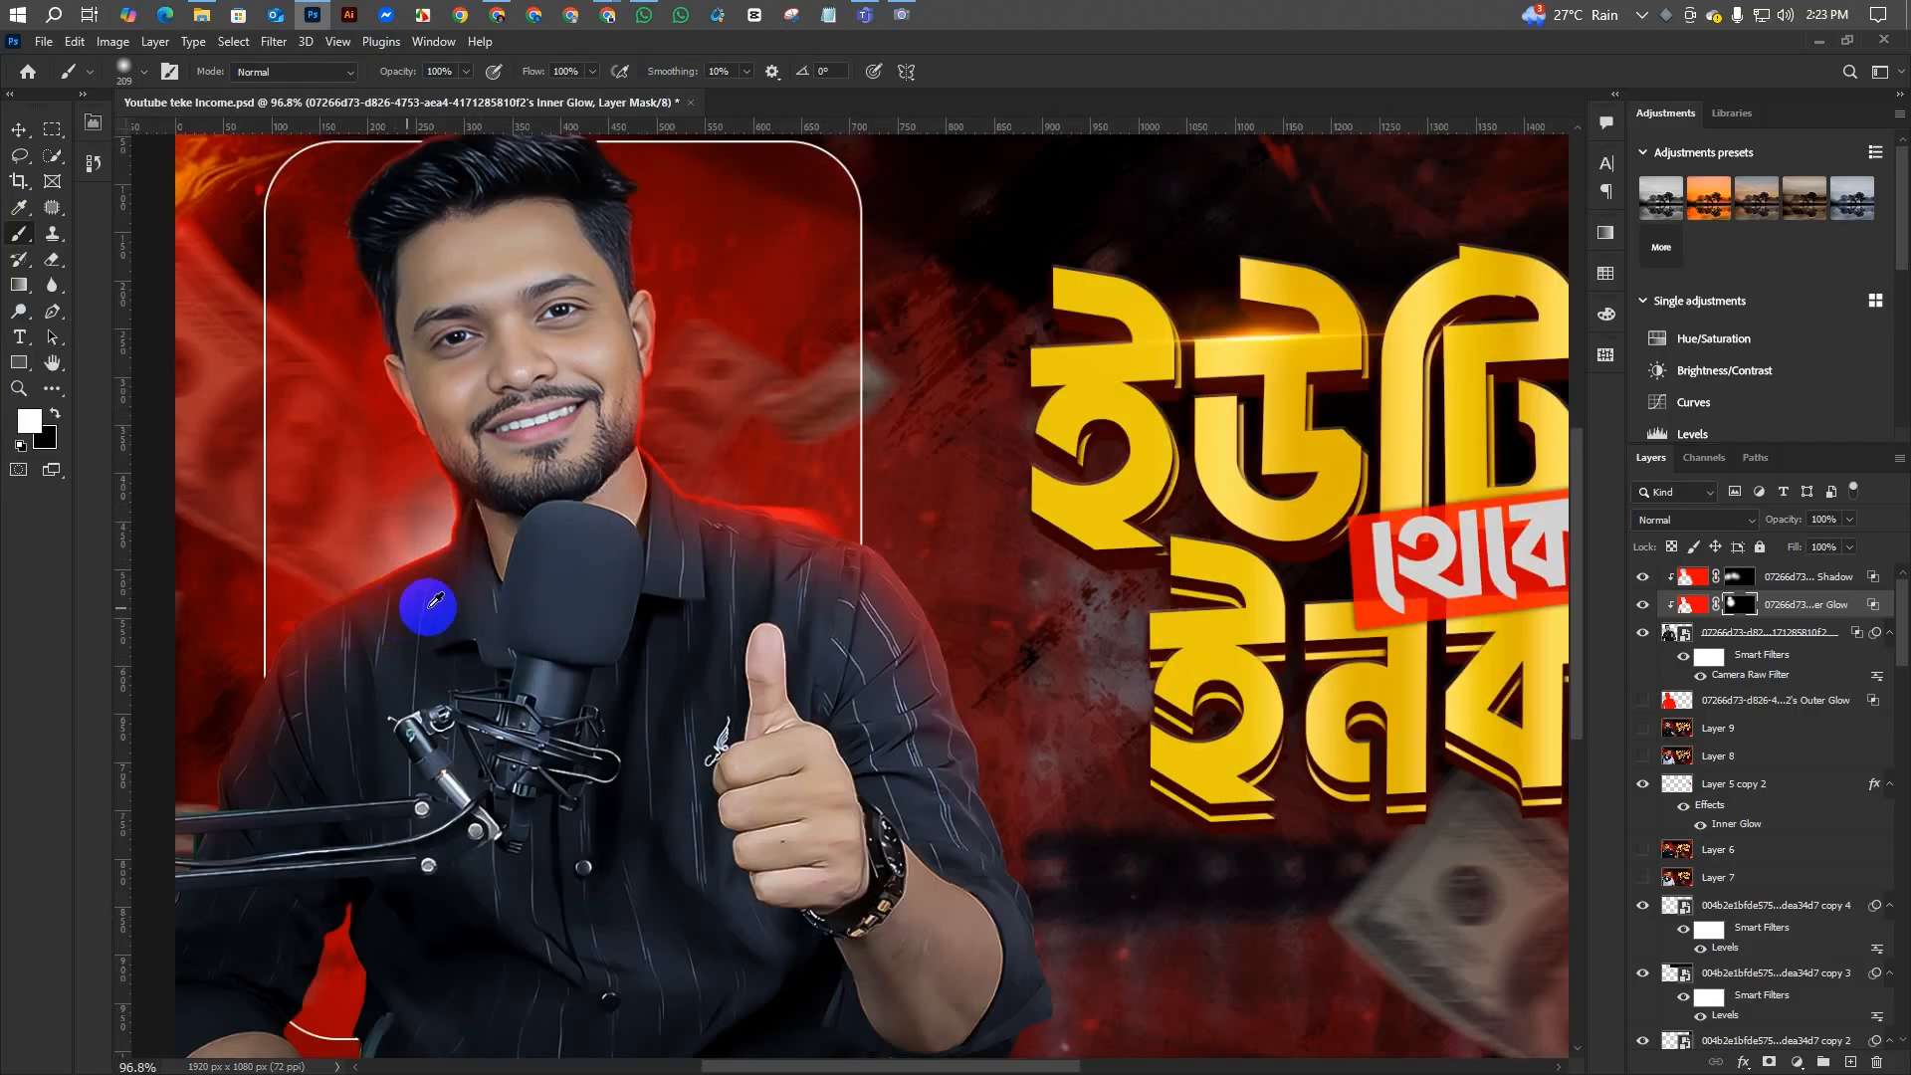
{"action": "left_click_drag", "start_coordinate": [571, 514], "coordinate": [574, 519]}
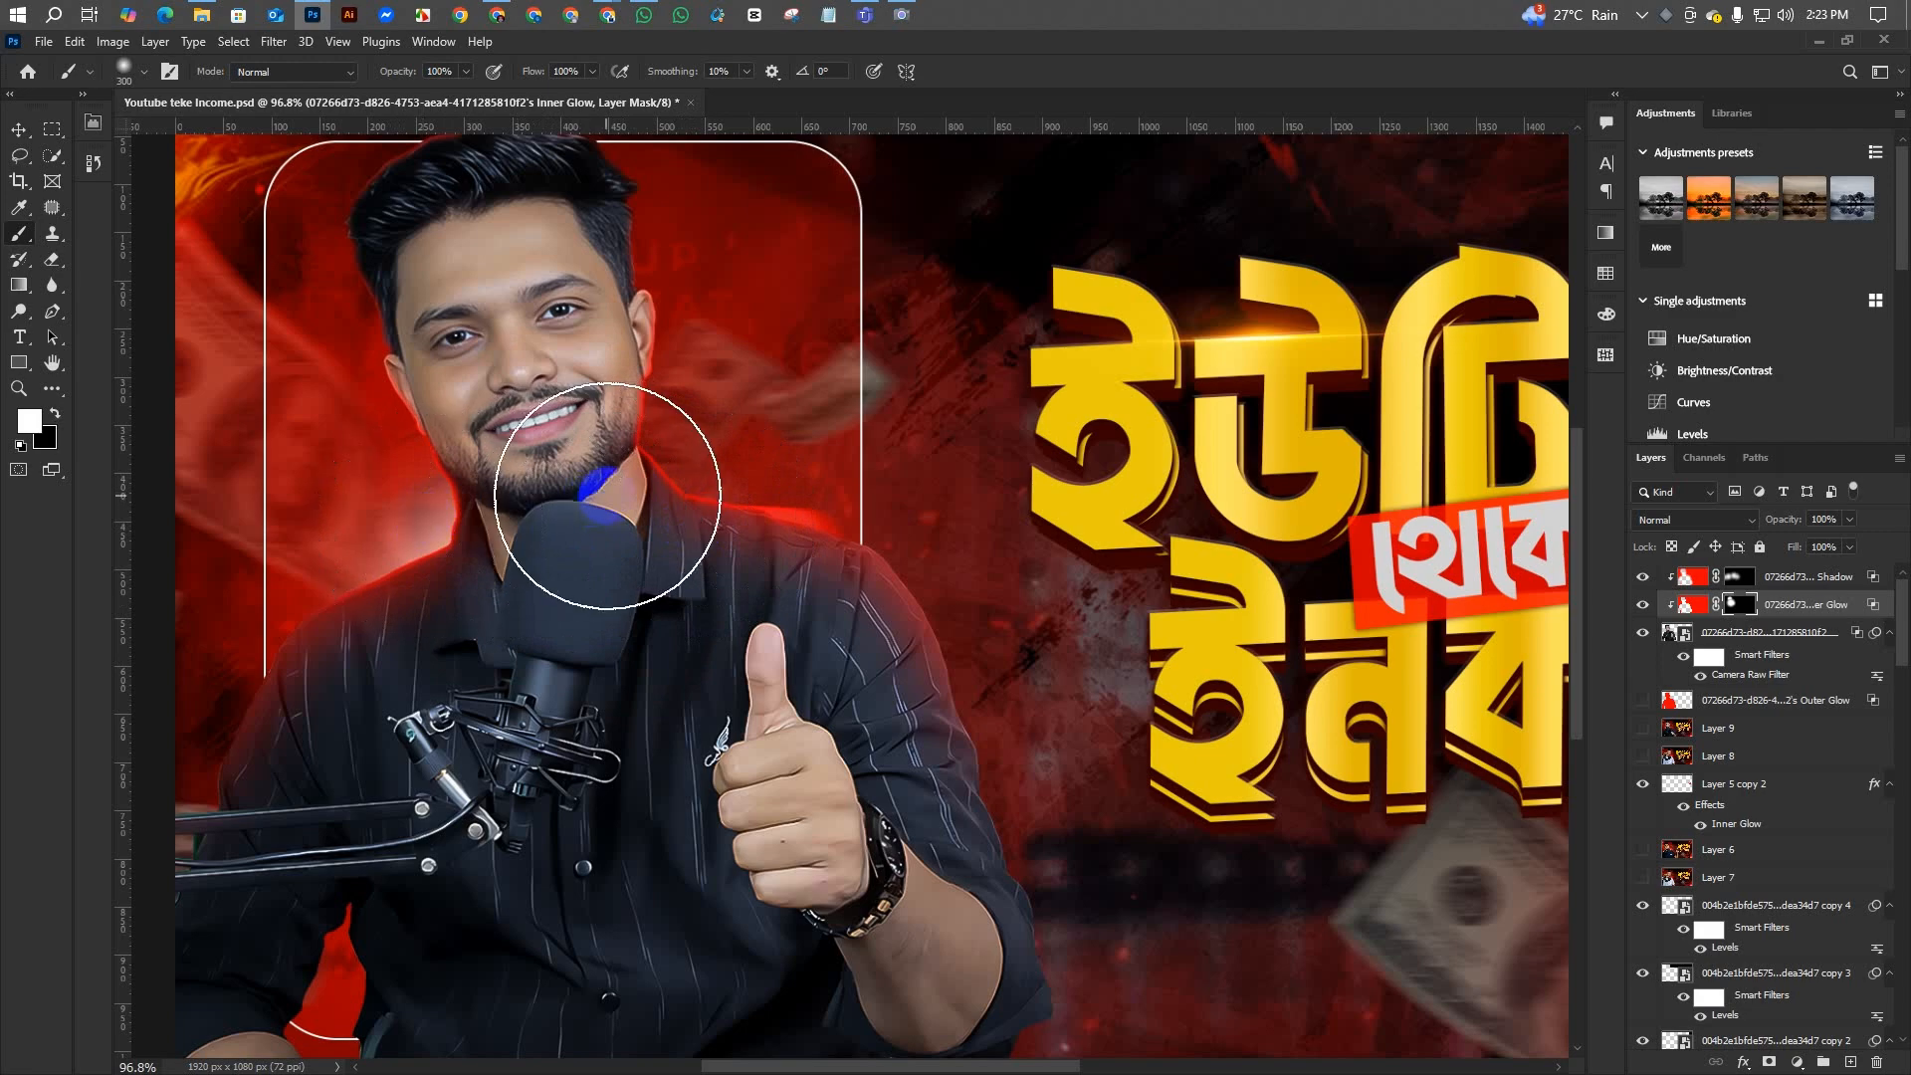
{"action": "scroll", "coordinate": [296, 700], "scroll_direction": "down", "scroll_amount": 4}
{"action": "scroll", "coordinate": [303, 700], "scroll_direction": "up", "scroll_amount": 4}
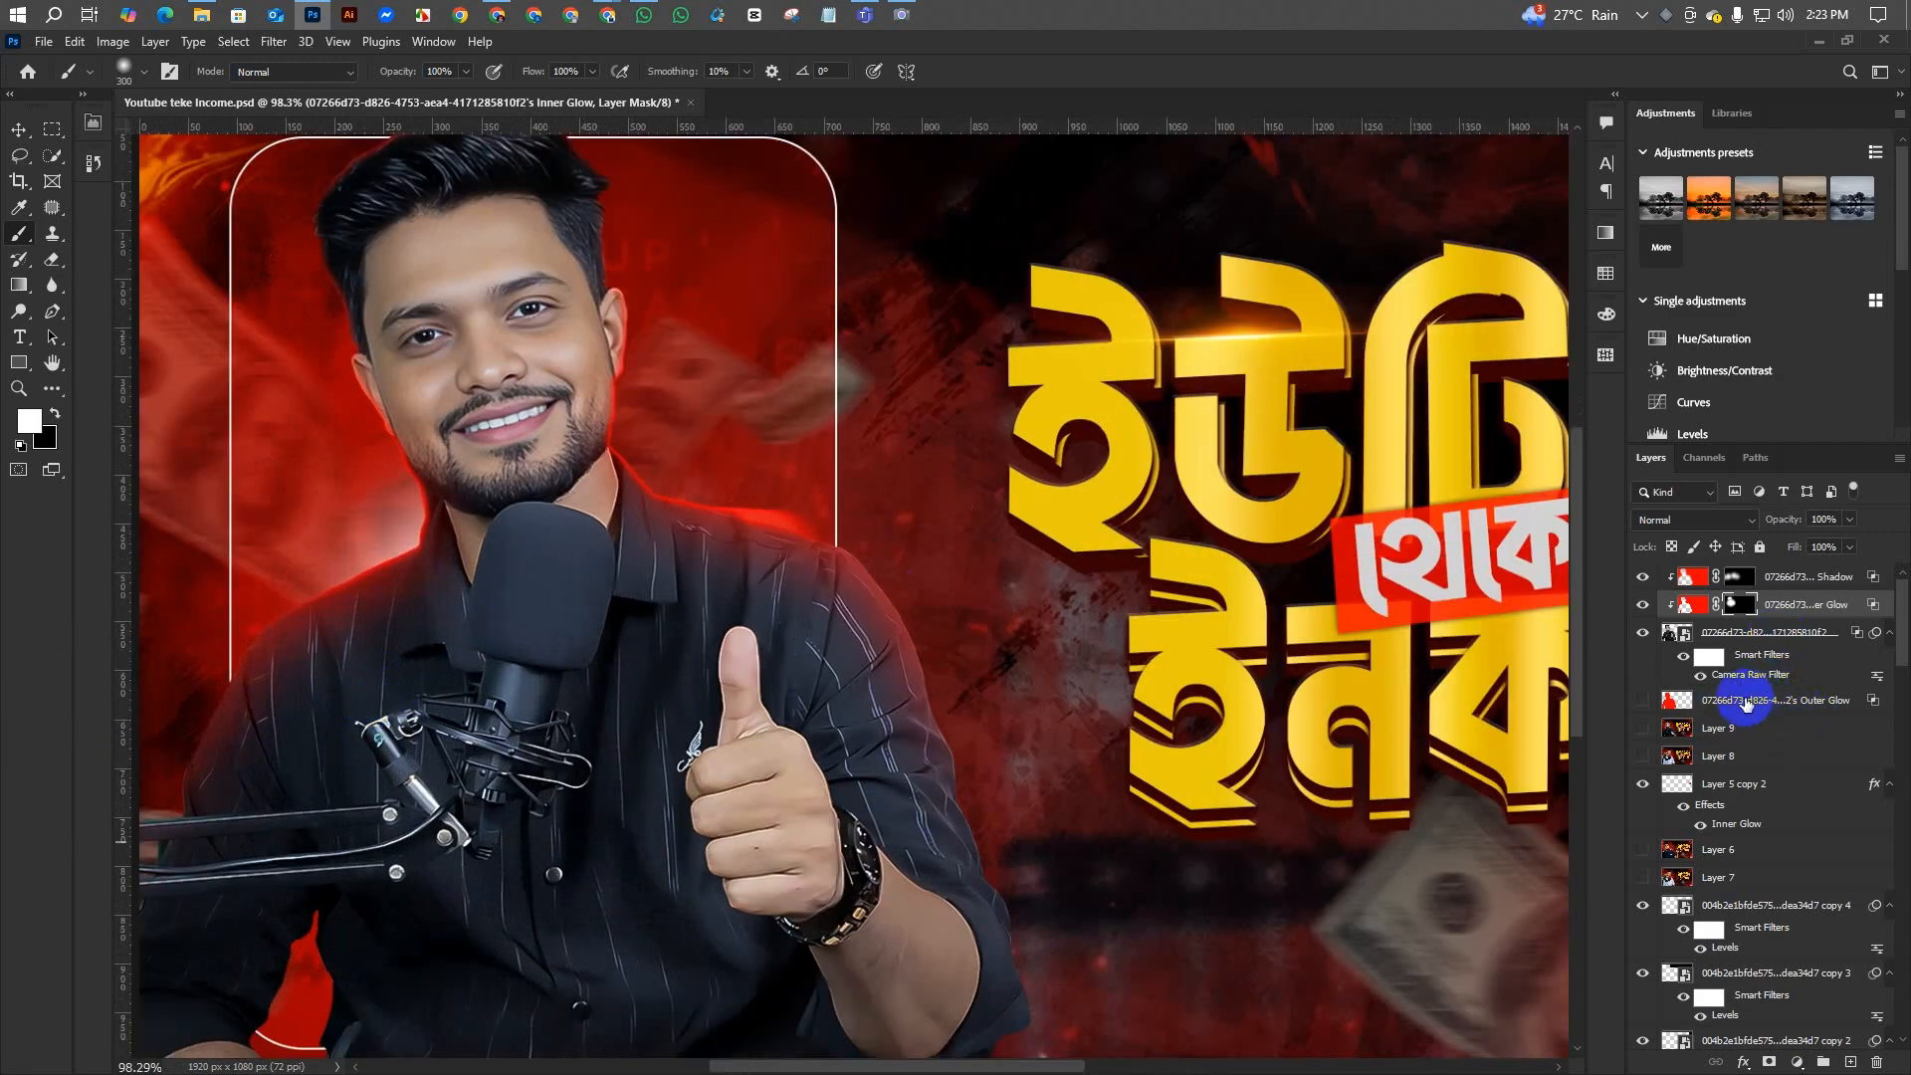
- Show the portrait's Outer Glow layer and hide its whole effect with a black layer mask
{"action": "left_click", "coordinate": [1644, 703]}
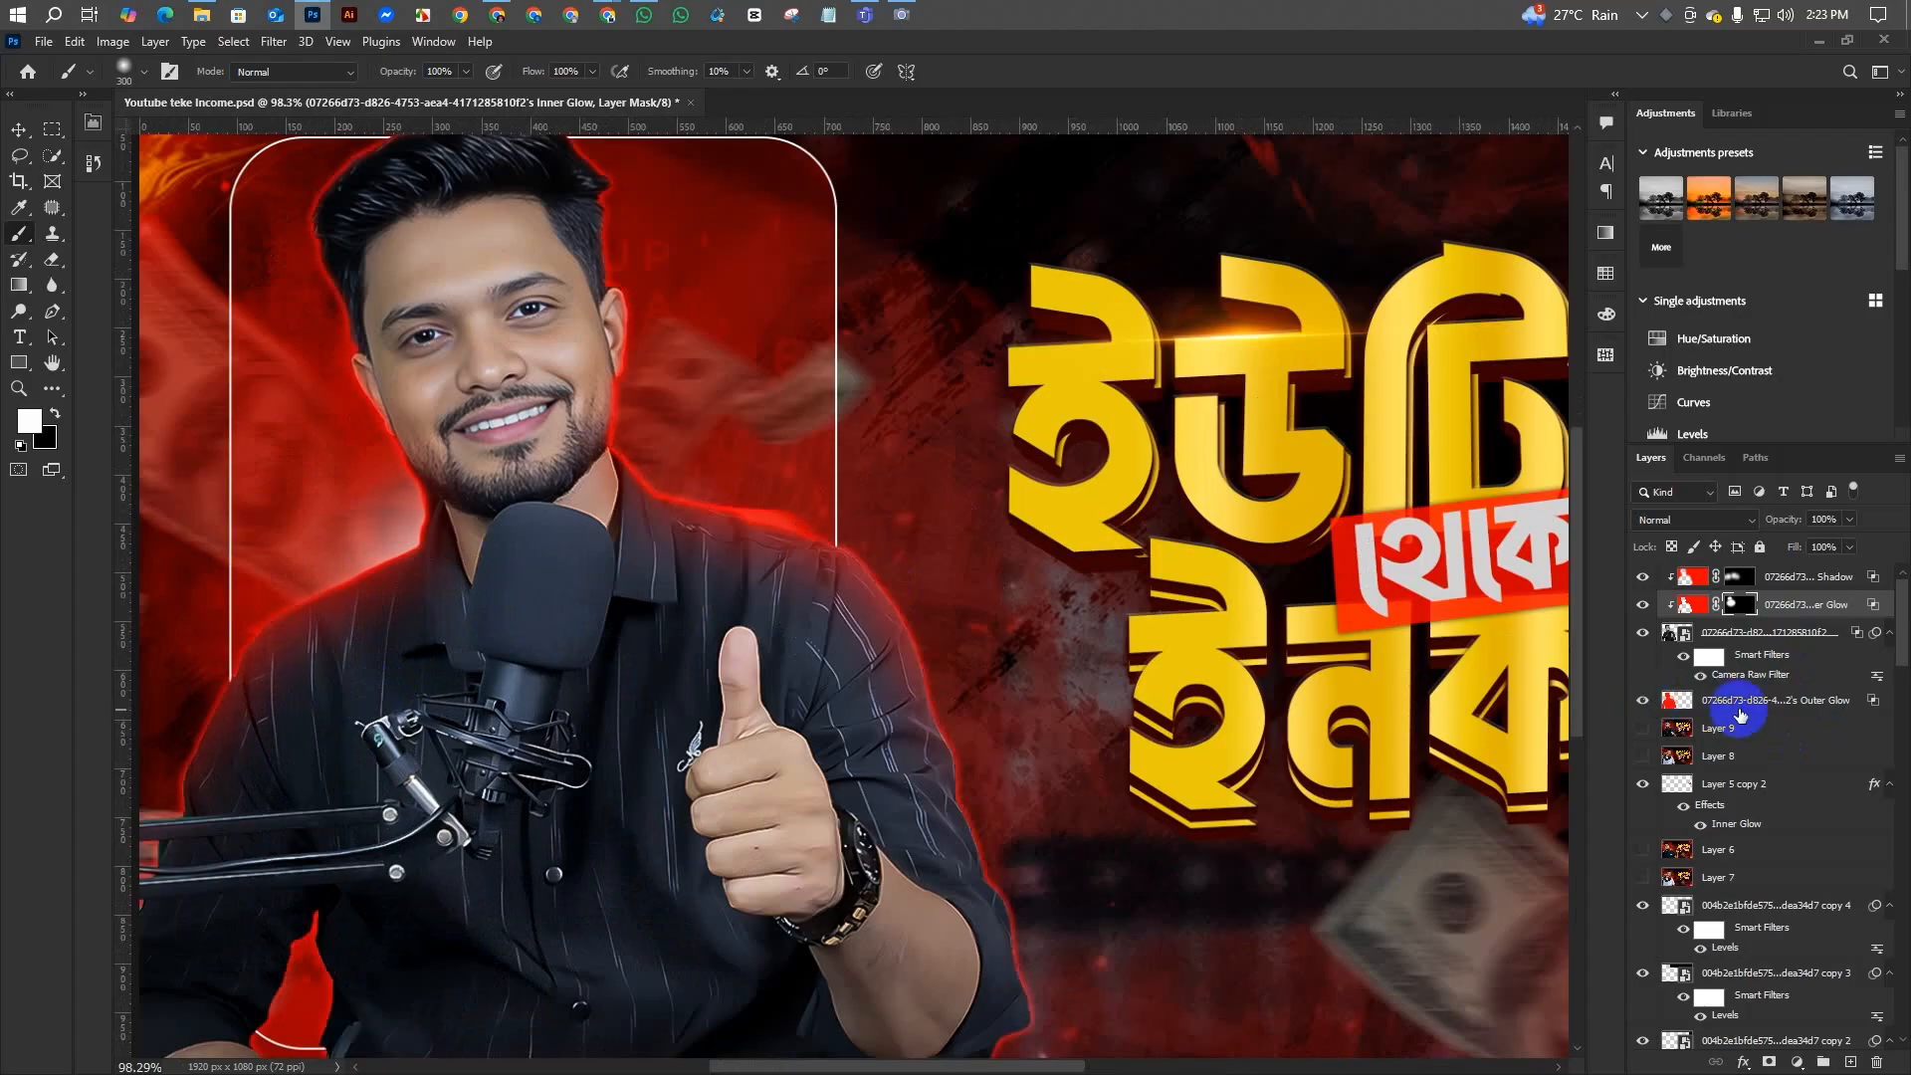
{"action": "left_click", "coordinate": [1746, 705]}
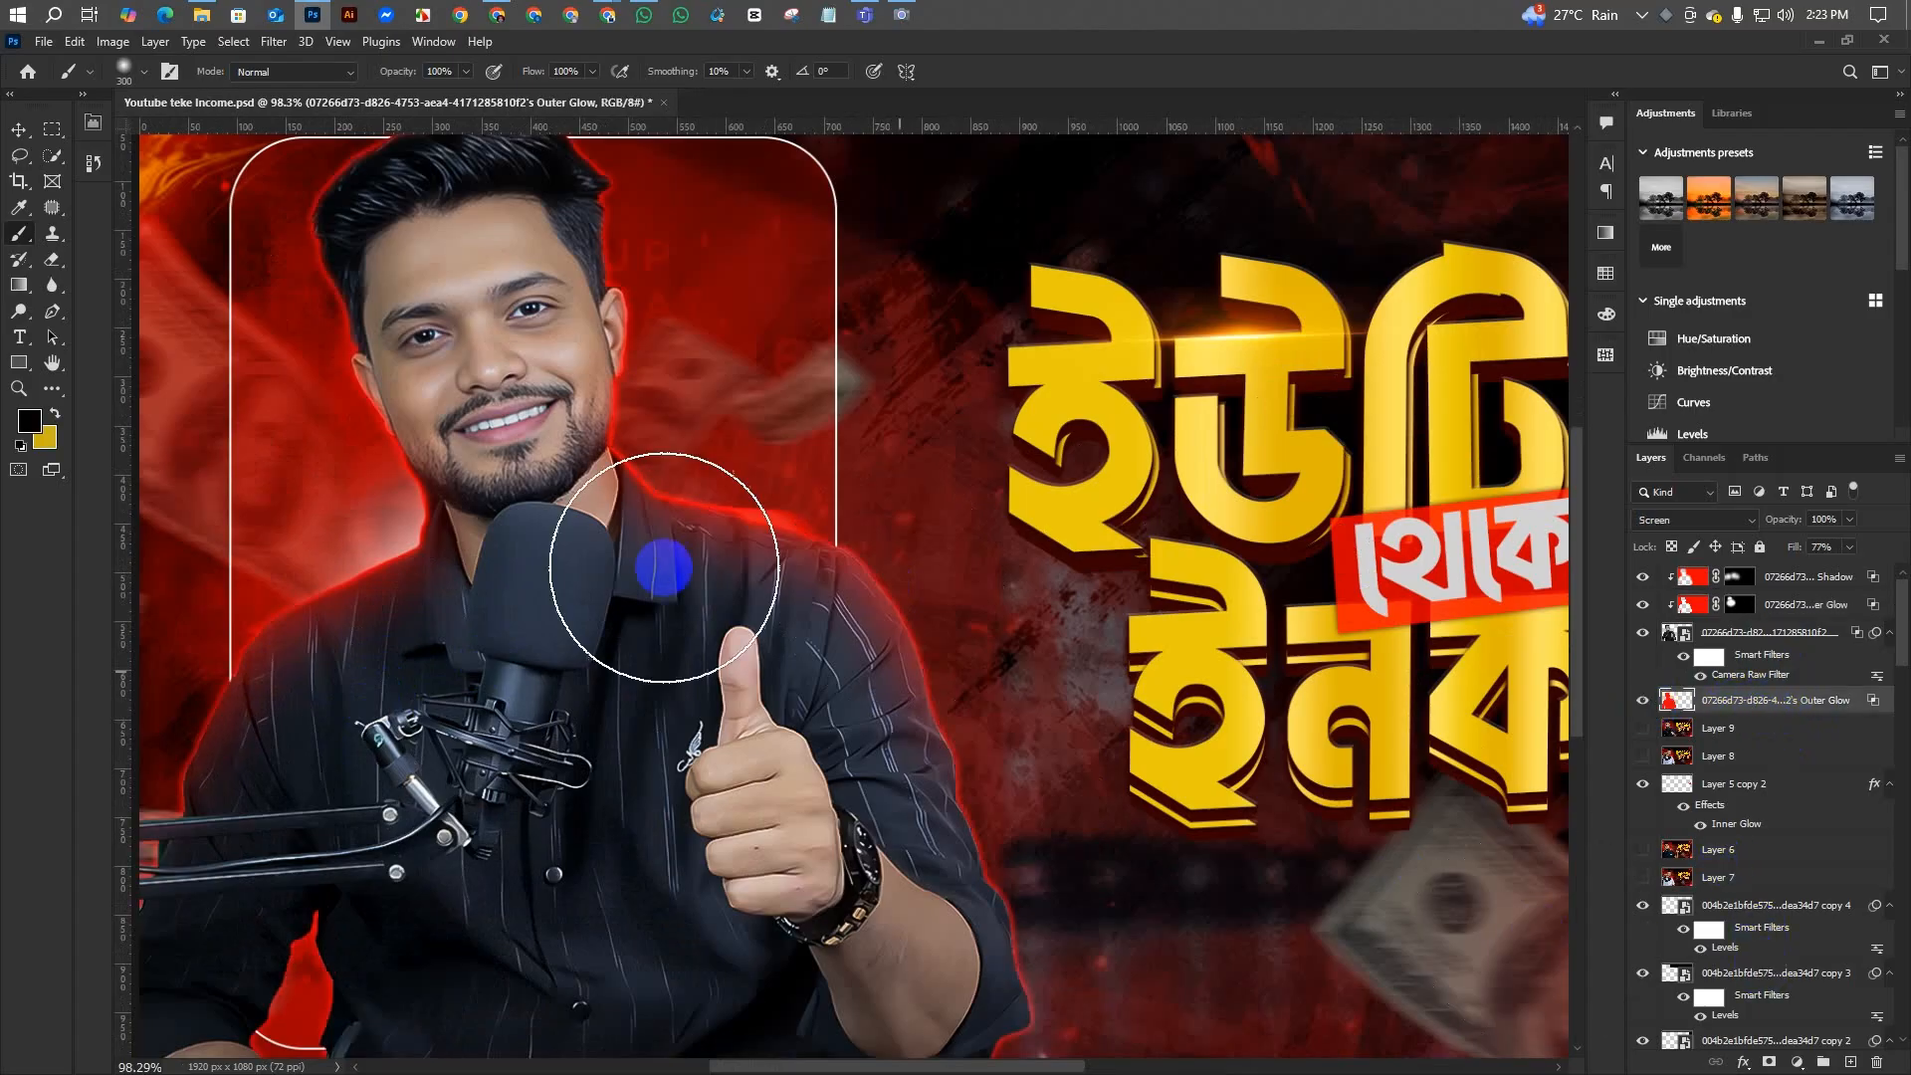
{"action": "scroll", "coordinate": [661, 567], "scroll_direction": "down", "scroll_amount": 2}
{"action": "left_click", "coordinate": [1766, 1063], "text": "alt"}
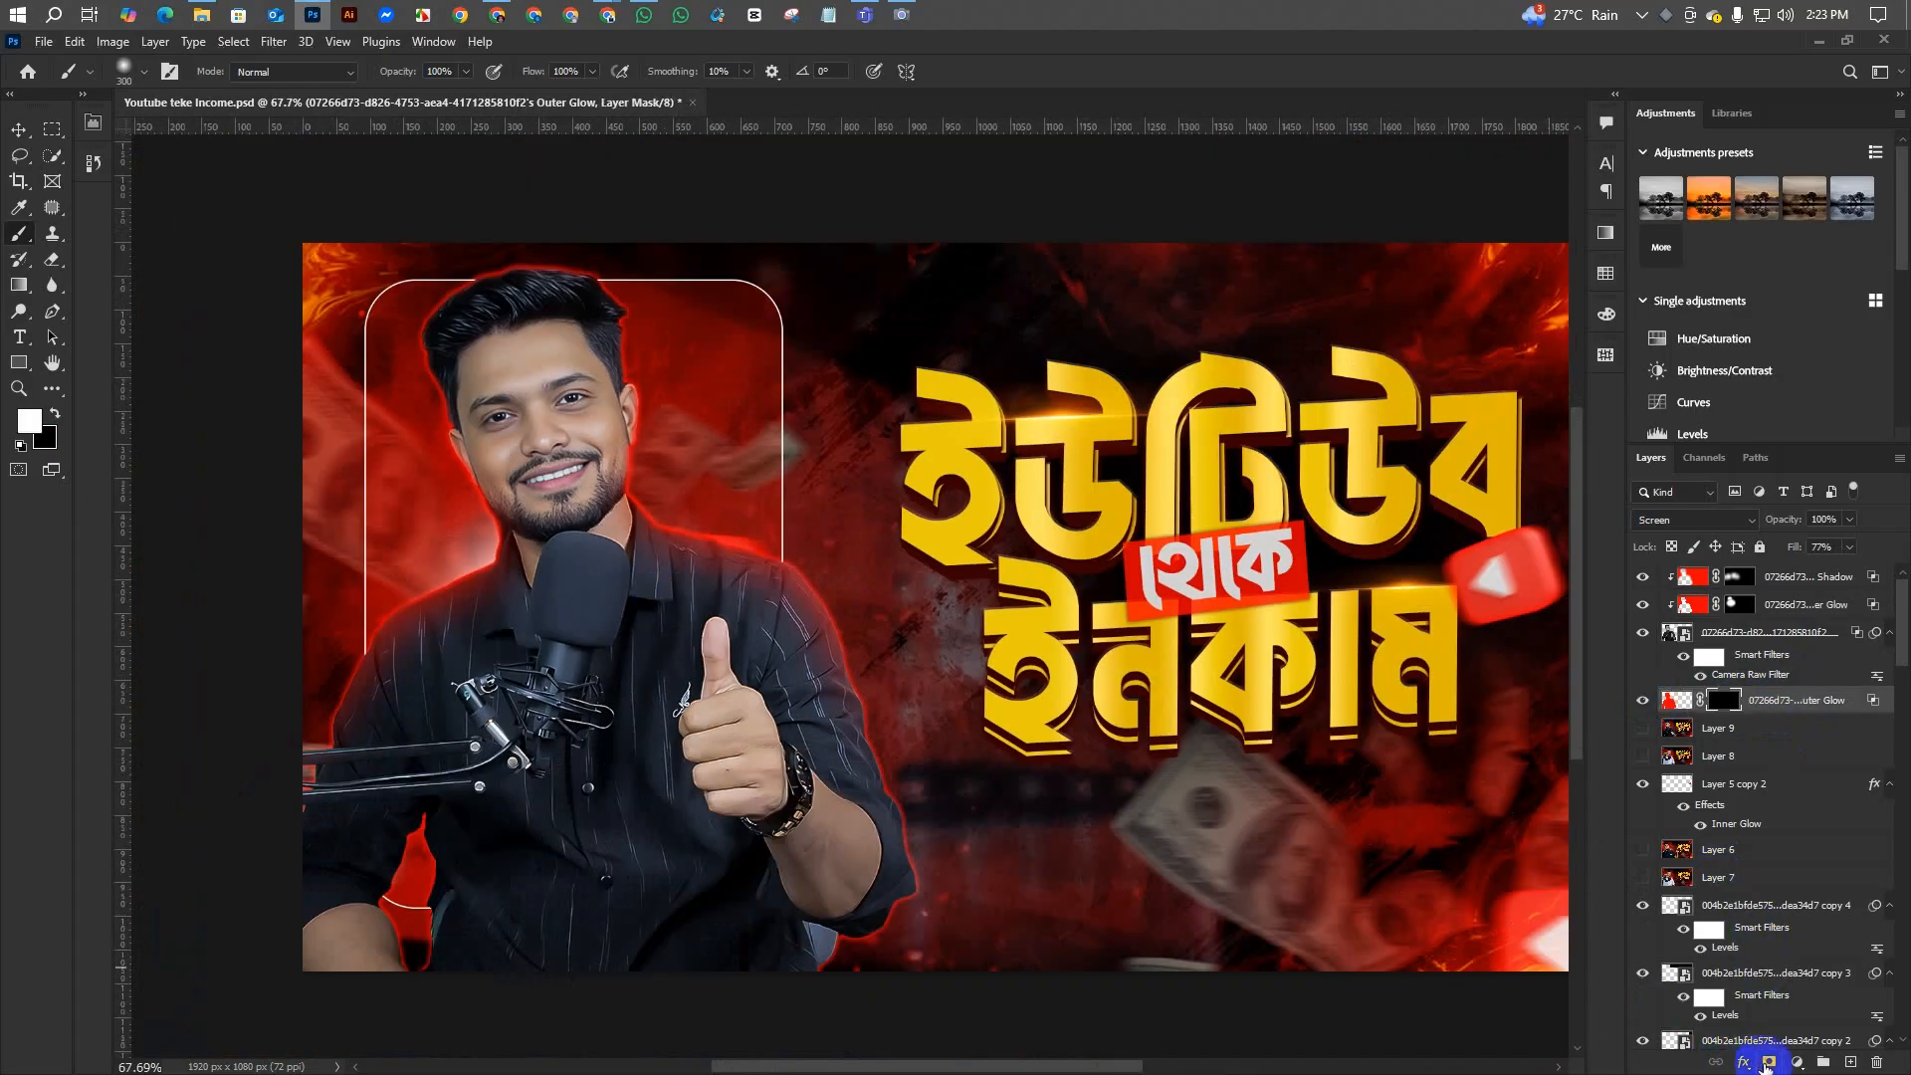
- Reveal the Outer Glow around the shoulders, neck, face and hair by painting its mask with white at 100% opacity
{"action": "scroll", "coordinate": [526, 571], "scroll_direction": "up", "scroll_amount": 2}
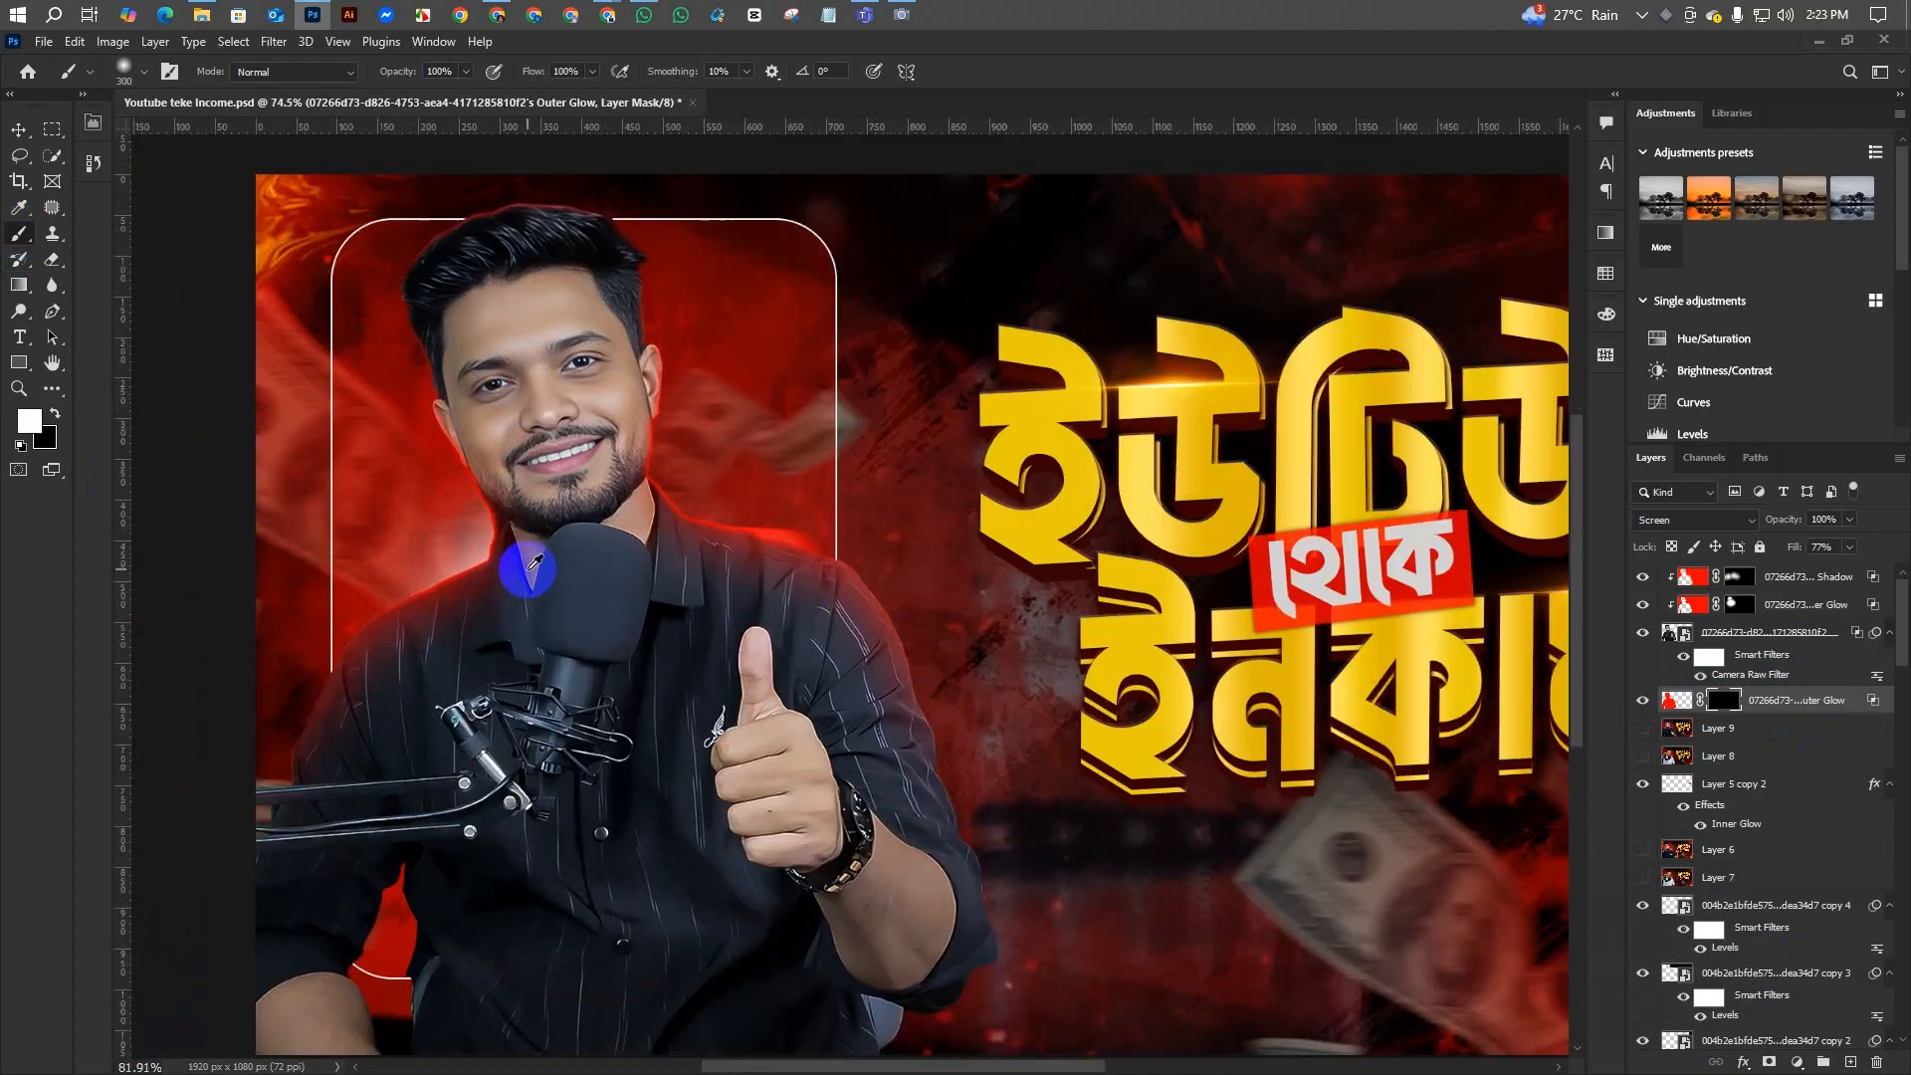
{"action": "left_click_drag", "start_coordinate": [534, 572], "coordinate": [557, 569]}
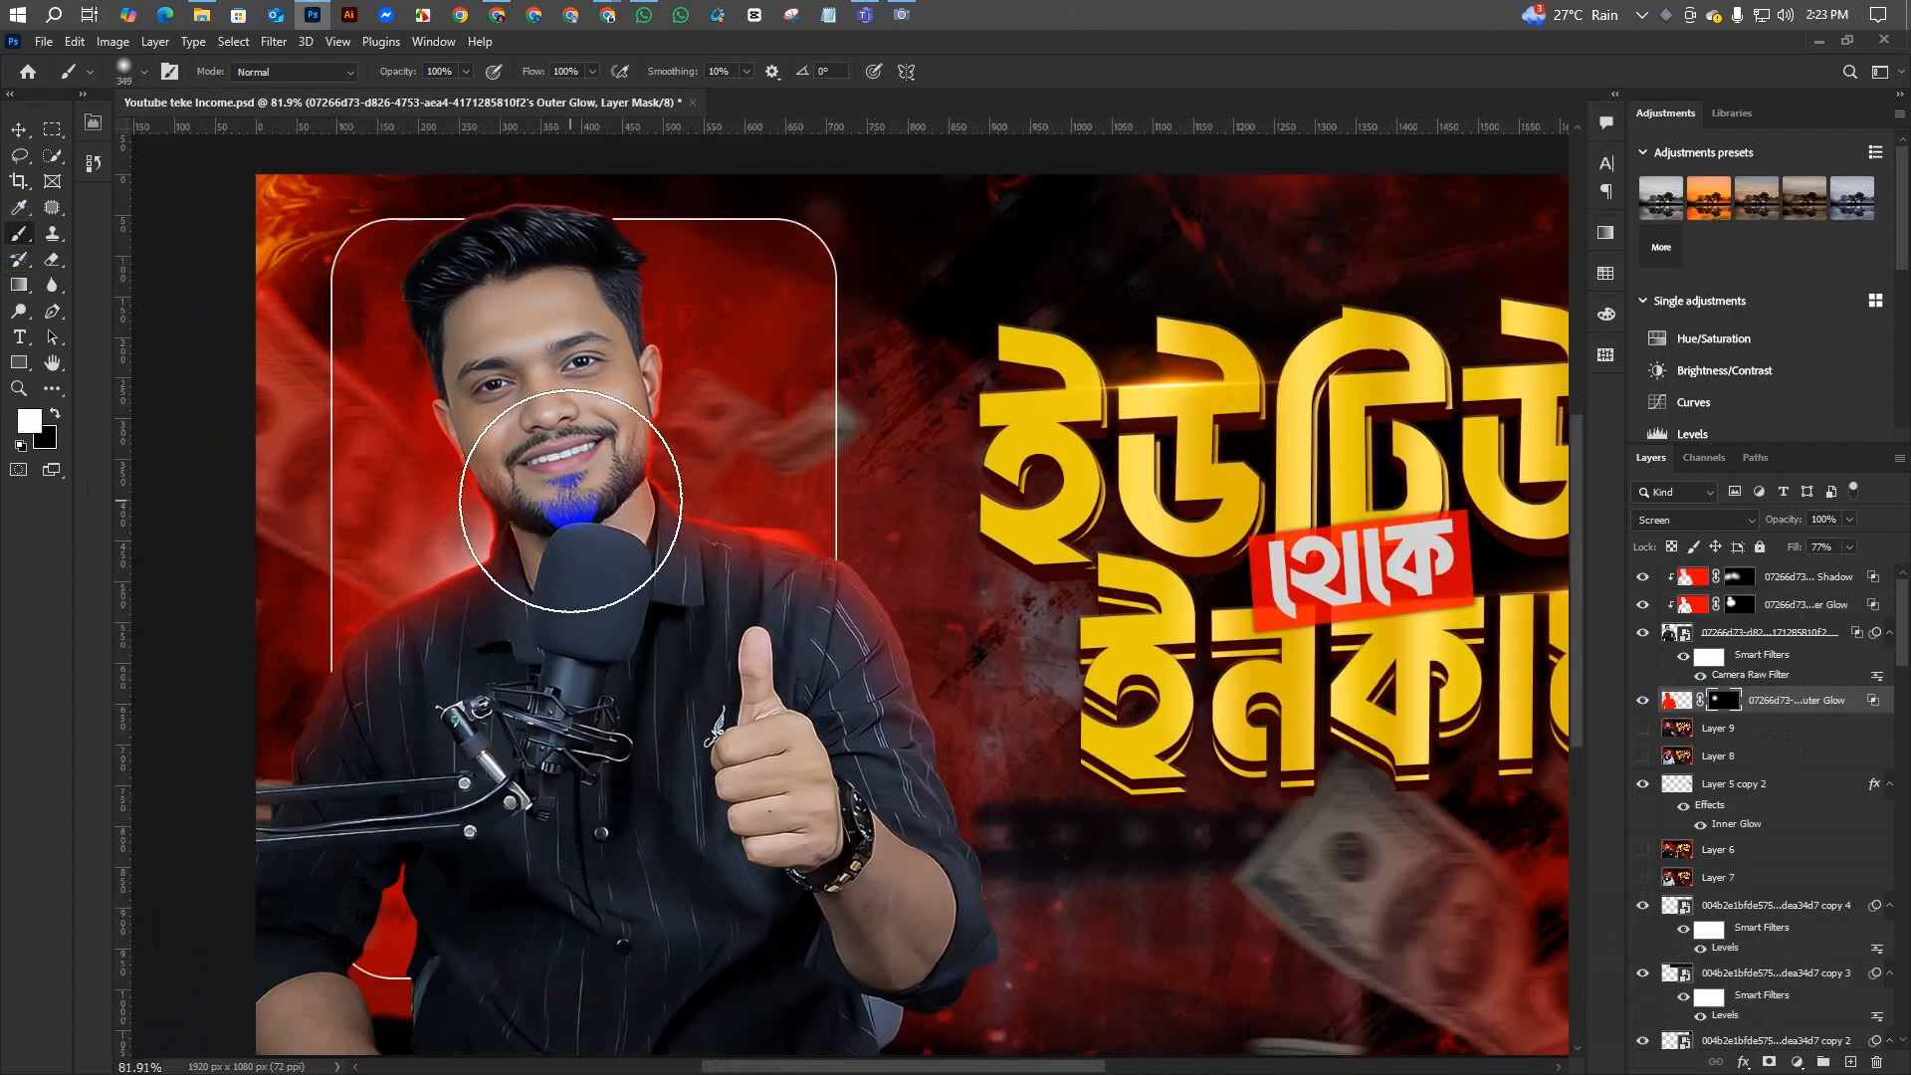
{"action": "left_click", "coordinate": [566, 515]}
{"action": "mouse_move", "coordinate": [621, 374]}
{"action": "left_mouse_down"}
{"action": "mouse_move", "coordinate": [572, 374]}
{"action": "mouse_move", "coordinate": [638, 393]}
{"action": "left_mouse_up"}
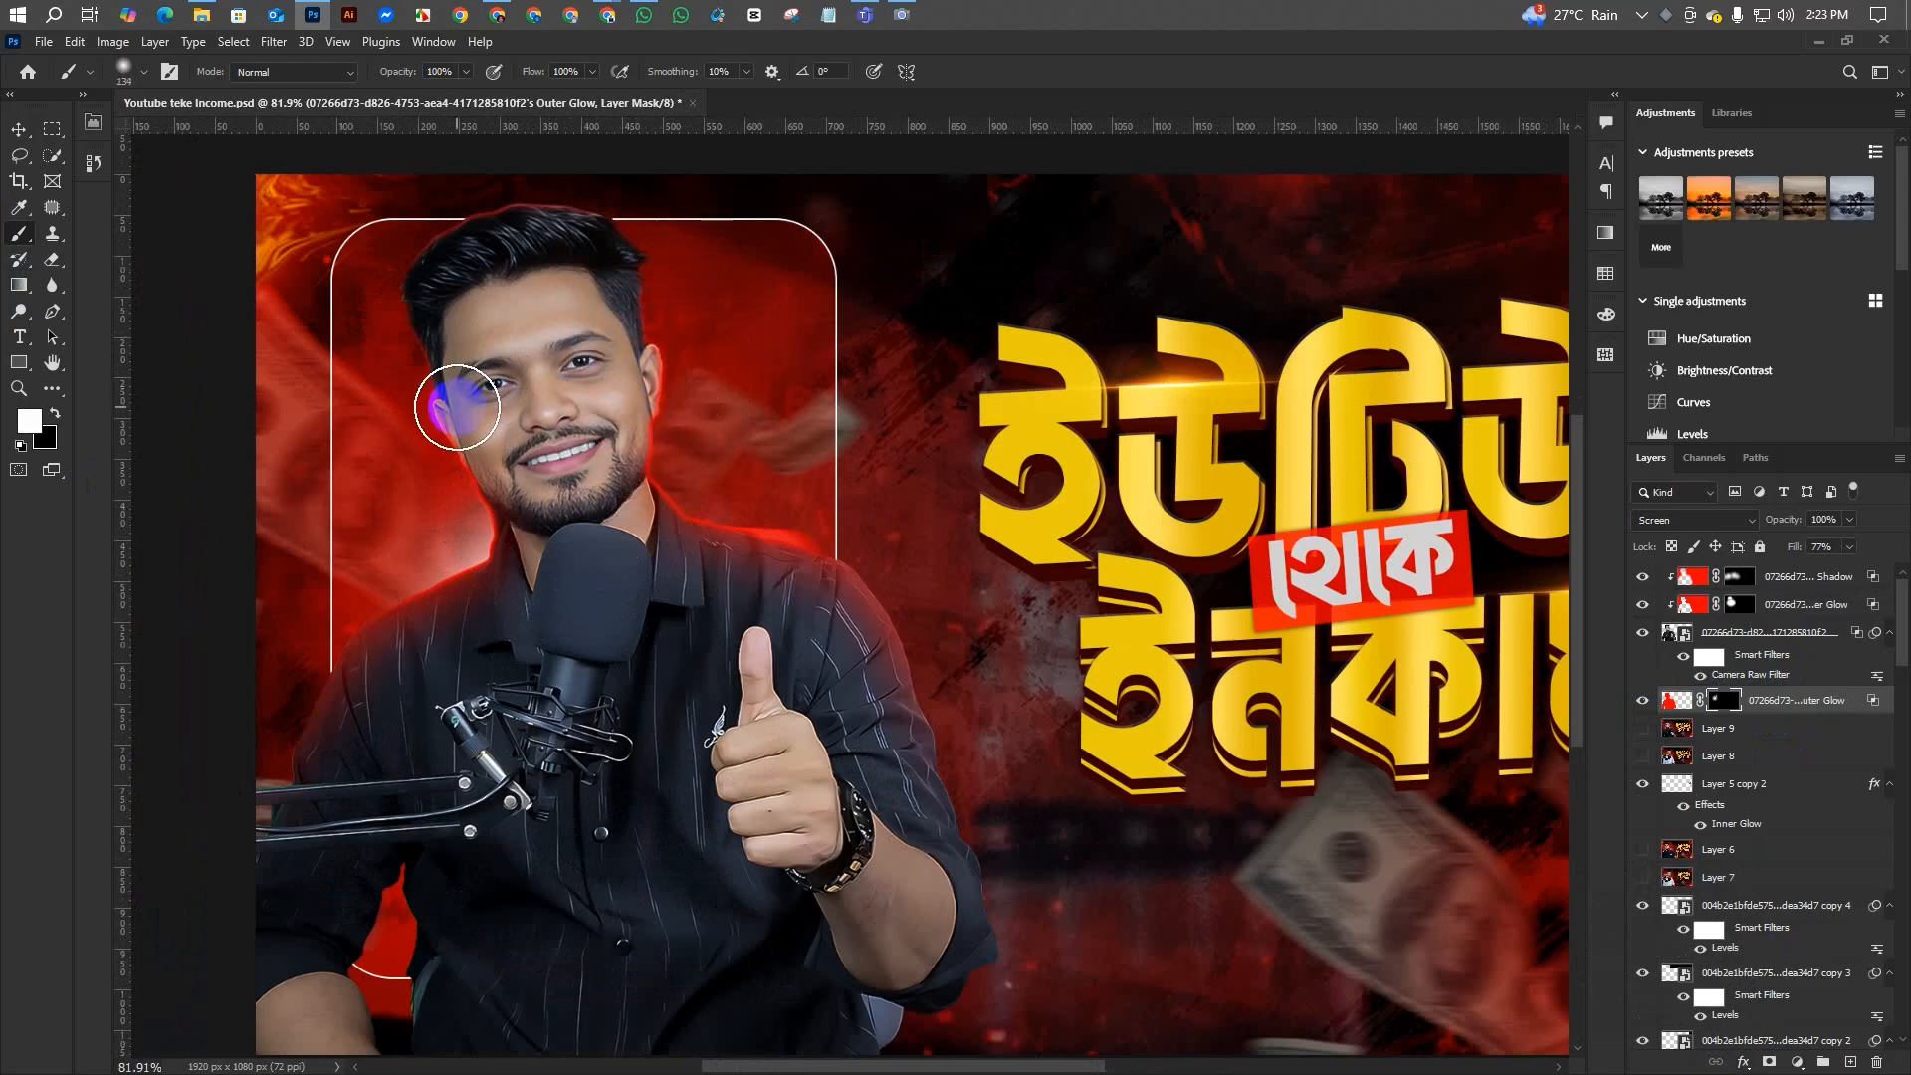
{"action": "scroll", "coordinate": [452, 426], "scroll_direction": "up", "scroll_amount": 2}
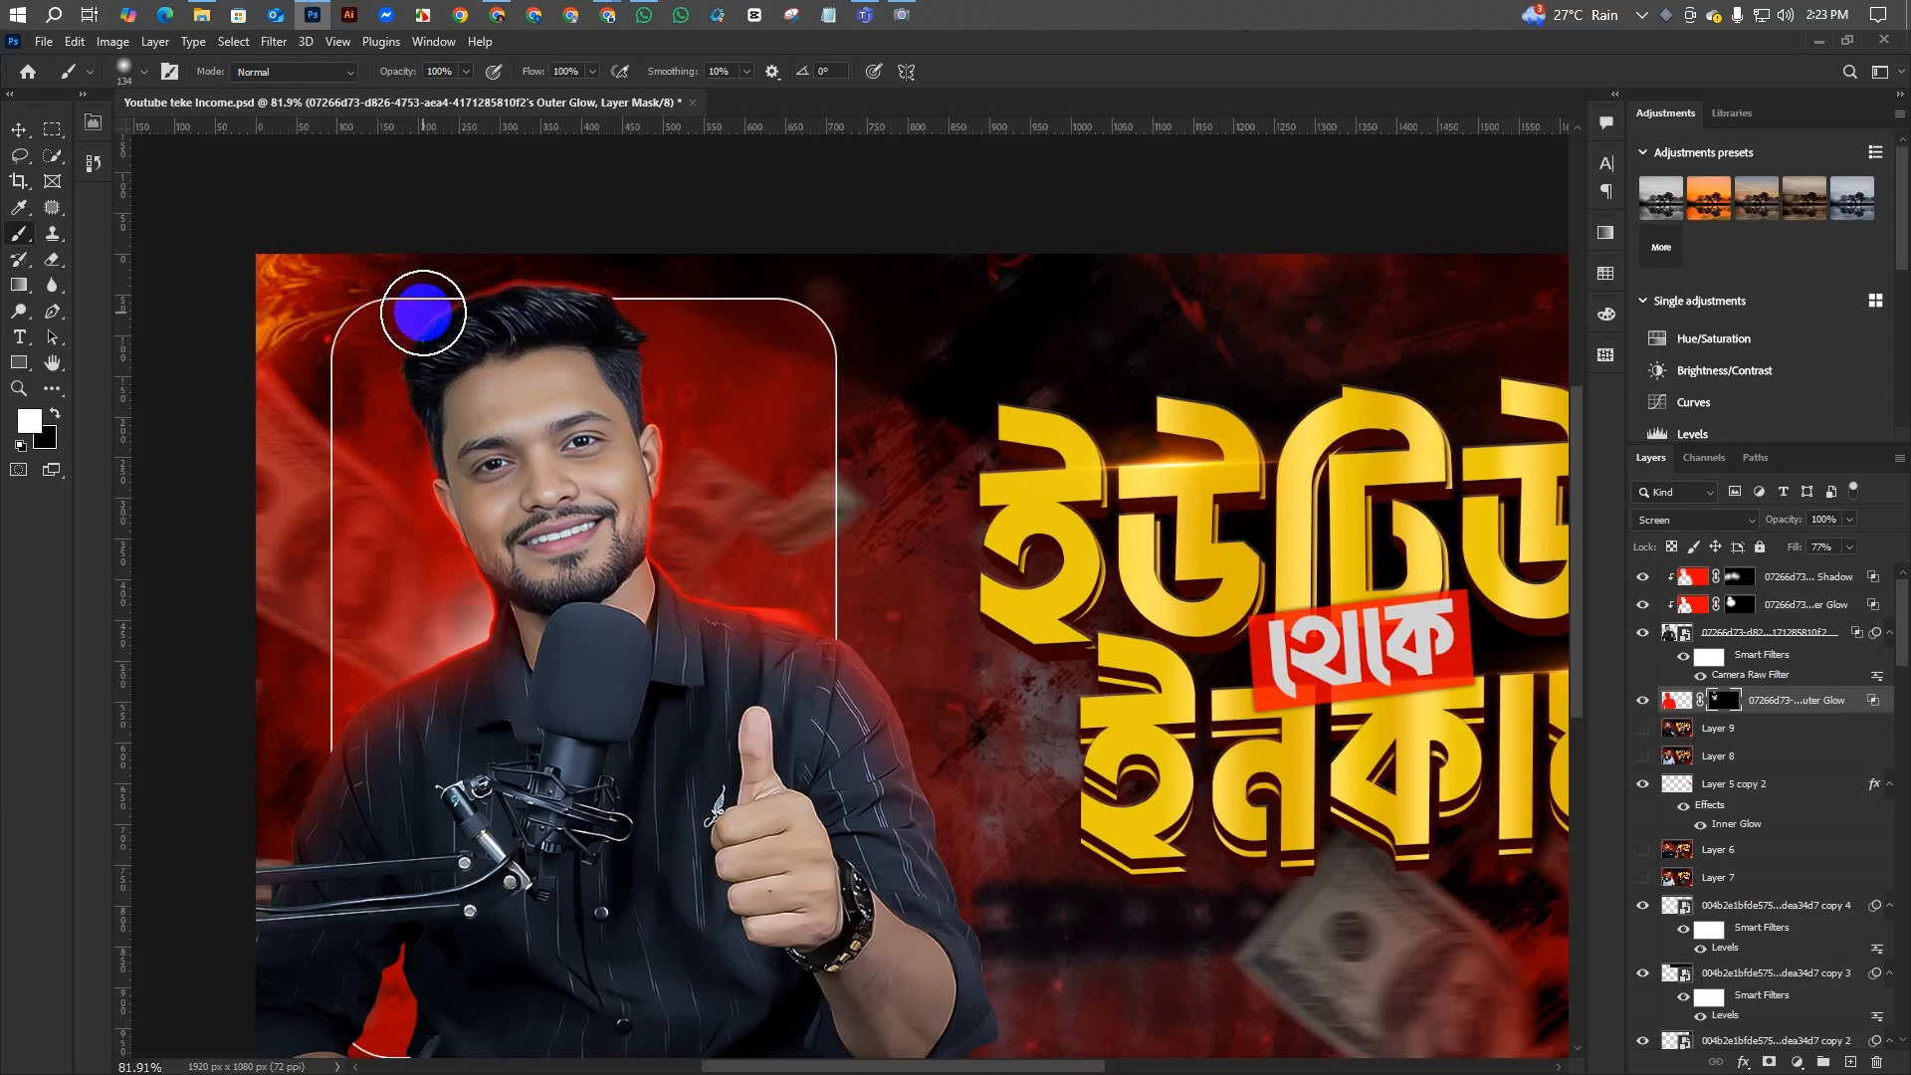
- Deselect the layers and examine how the portrait's red edge lighting blends with the whole thumbnail, up close and at reduced size
{"action": "scroll", "coordinate": [438, 428], "scroll_direction": "down", "scroll_amount": 3}
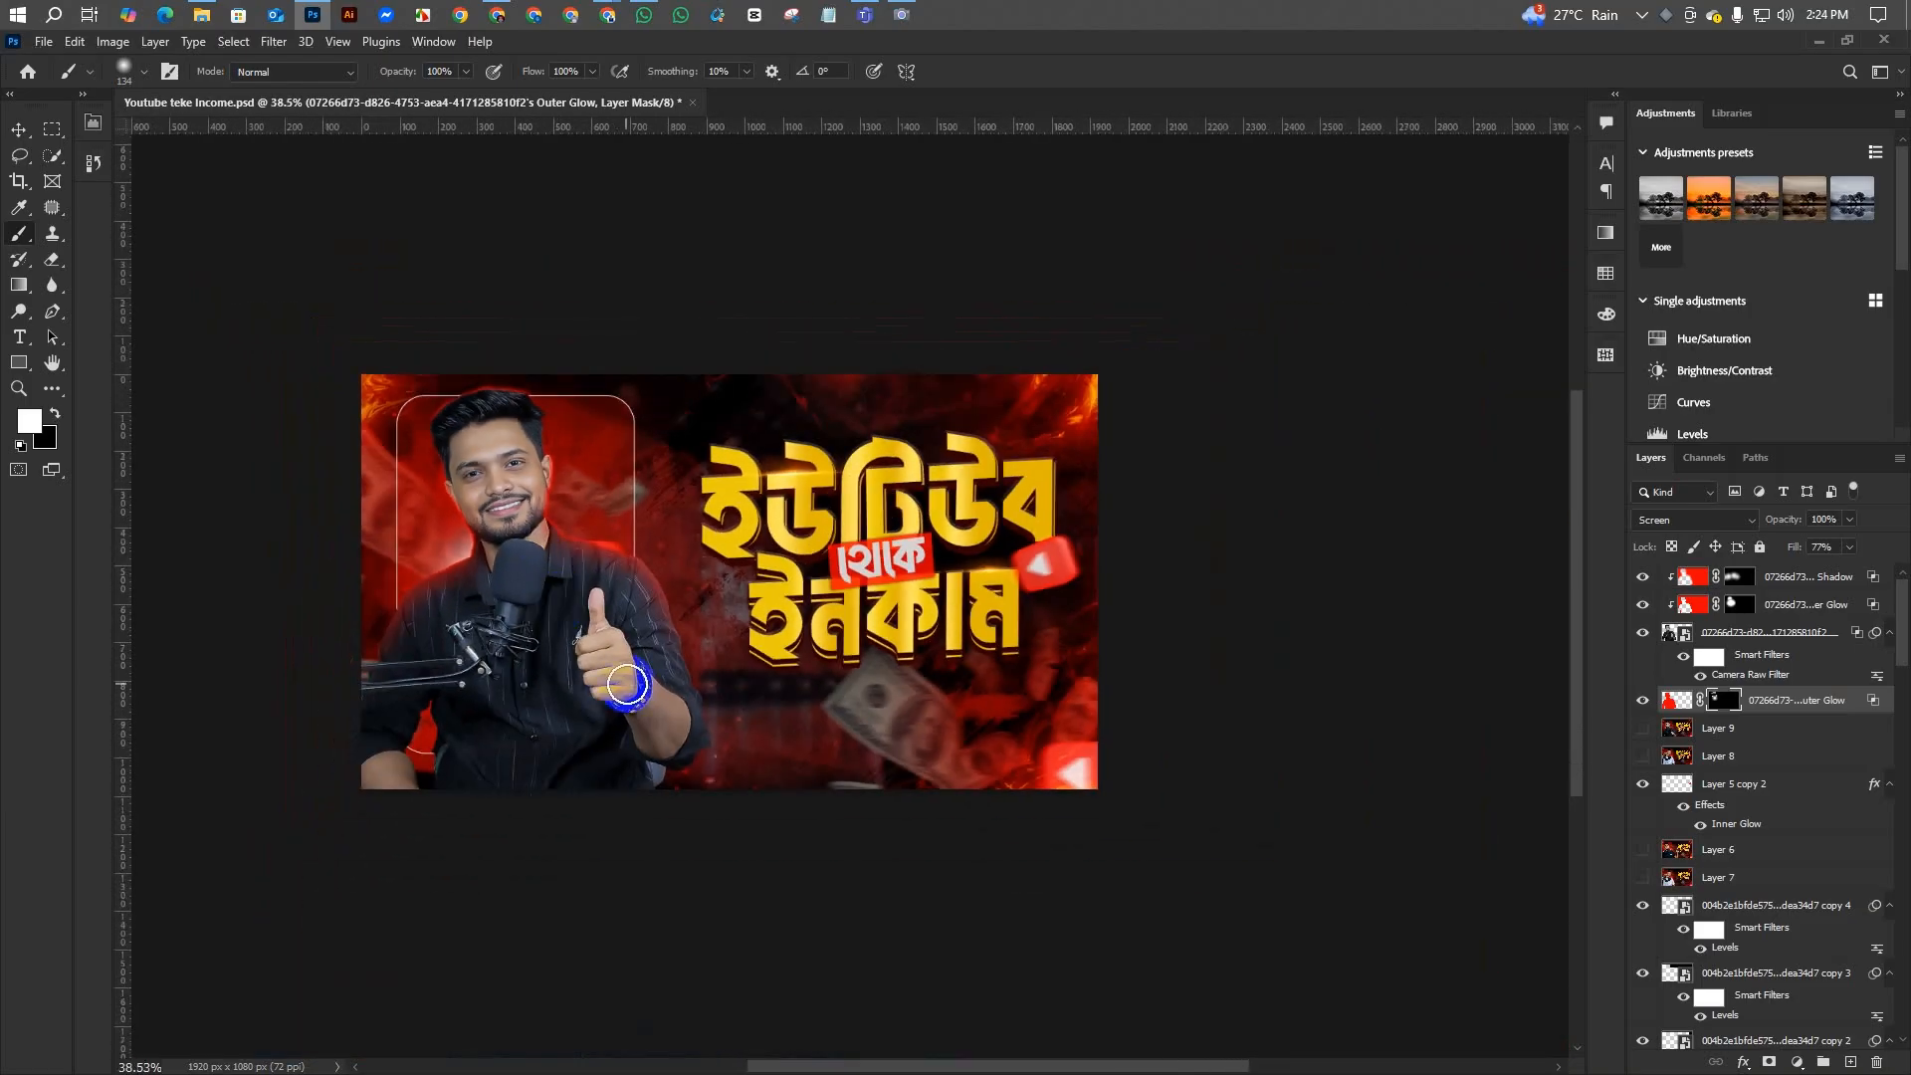
{"action": "scroll", "coordinate": [508, 607], "scroll_direction": "up", "scroll_amount": 2}
{"action": "scroll", "coordinate": [460, 692], "scroll_direction": "down", "scroll_amount": 2}
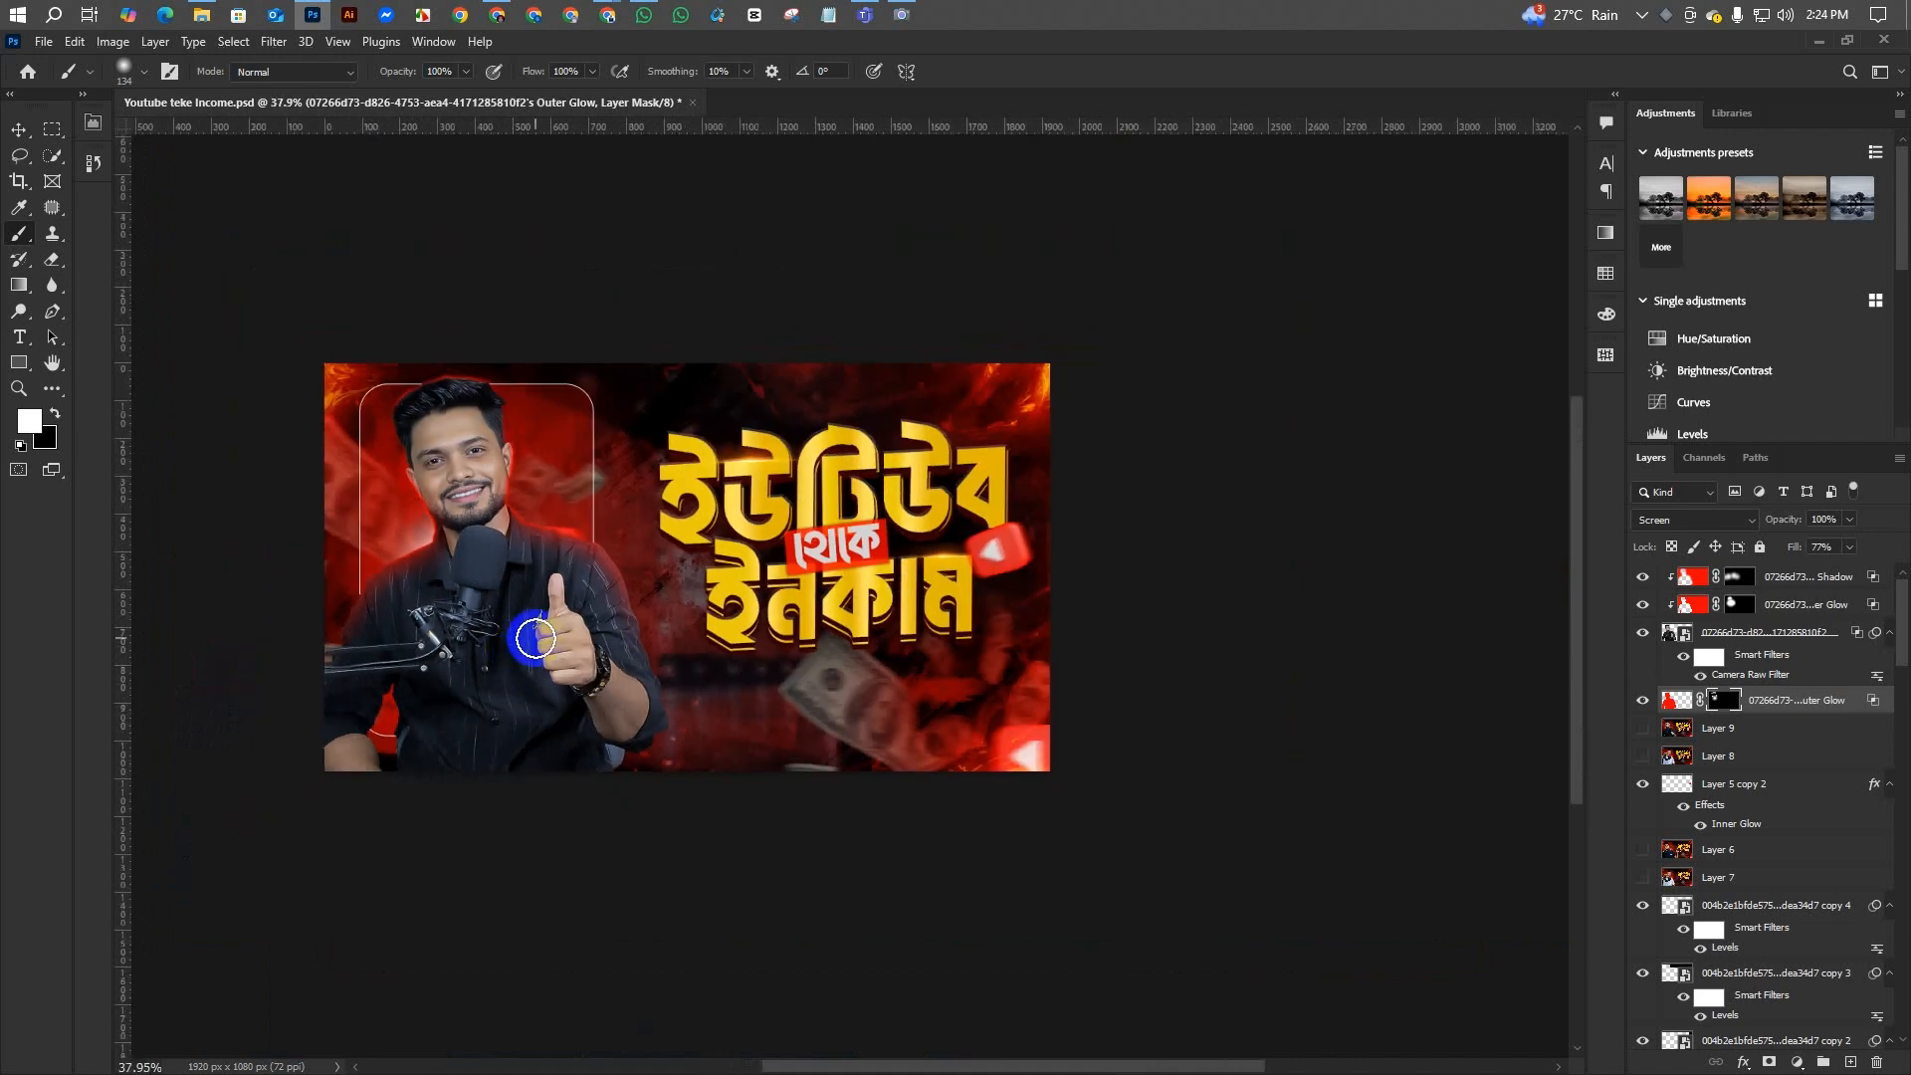
{"action": "scroll", "coordinate": [439, 427], "scroll_direction": "up", "scroll_amount": 3}
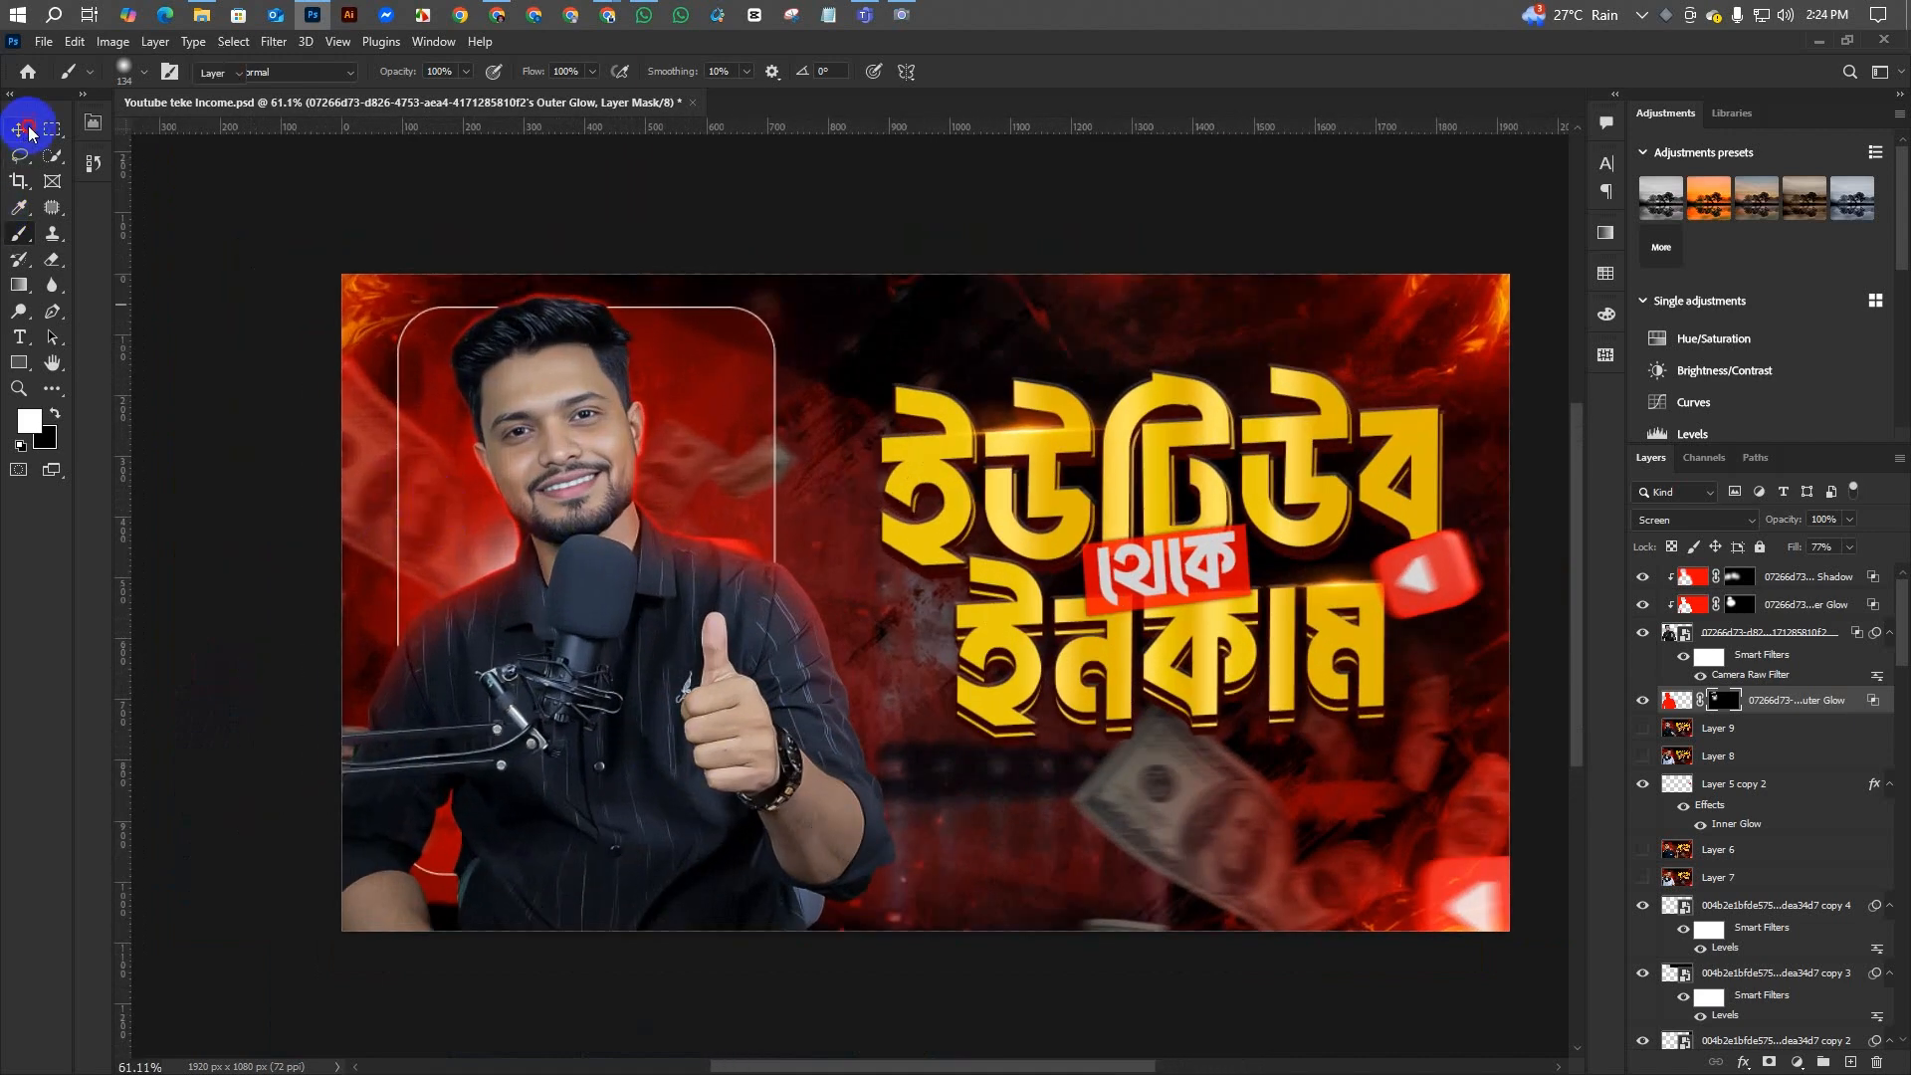
{"action": "left_click", "coordinate": [27, 130]}
{"action": "left_click", "coordinate": [469, 235]}
{"action": "scroll", "coordinate": [746, 408], "scroll_direction": "down", "scroll_amount": 2}
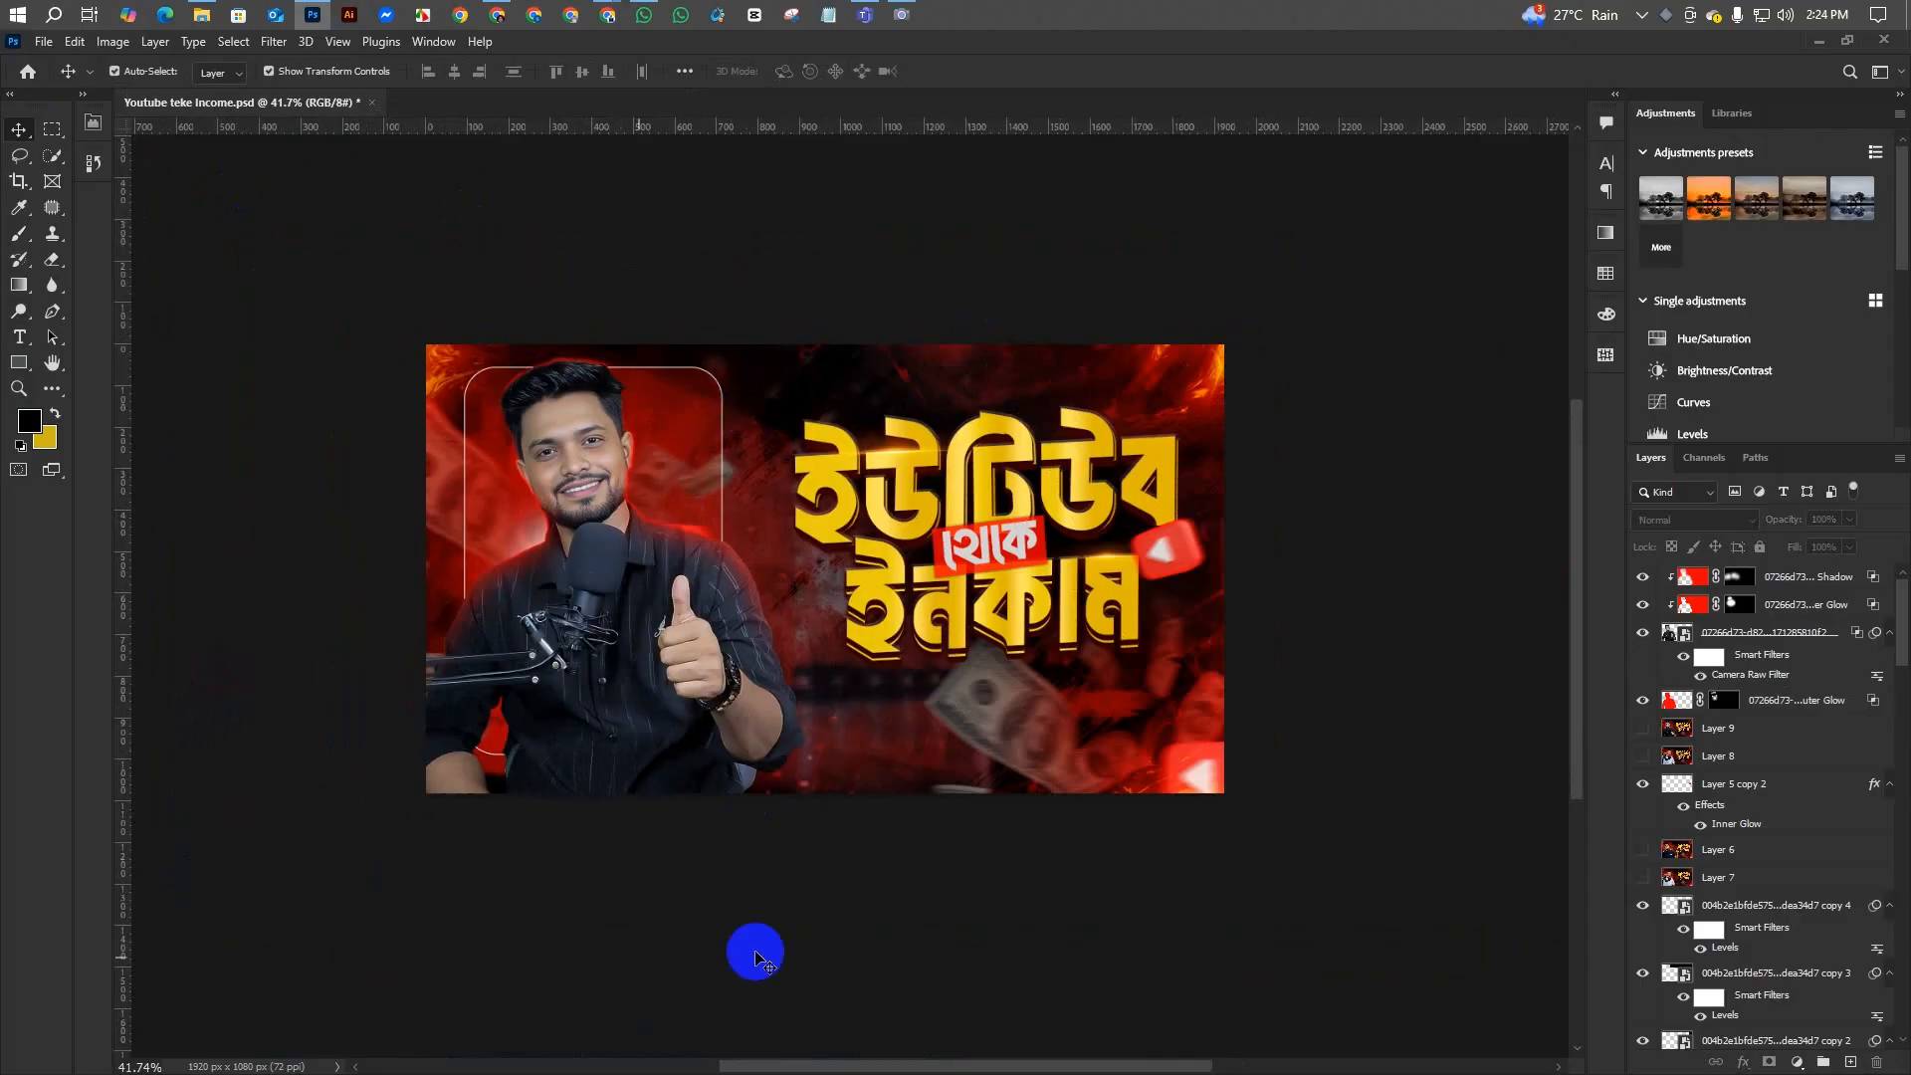
{"action": "scroll", "coordinate": [568, 683], "scroll_direction": "up", "scroll_amount": 2}
{"action": "scroll", "coordinate": [537, 683], "scroll_direction": "down", "scroll_amount": 1}
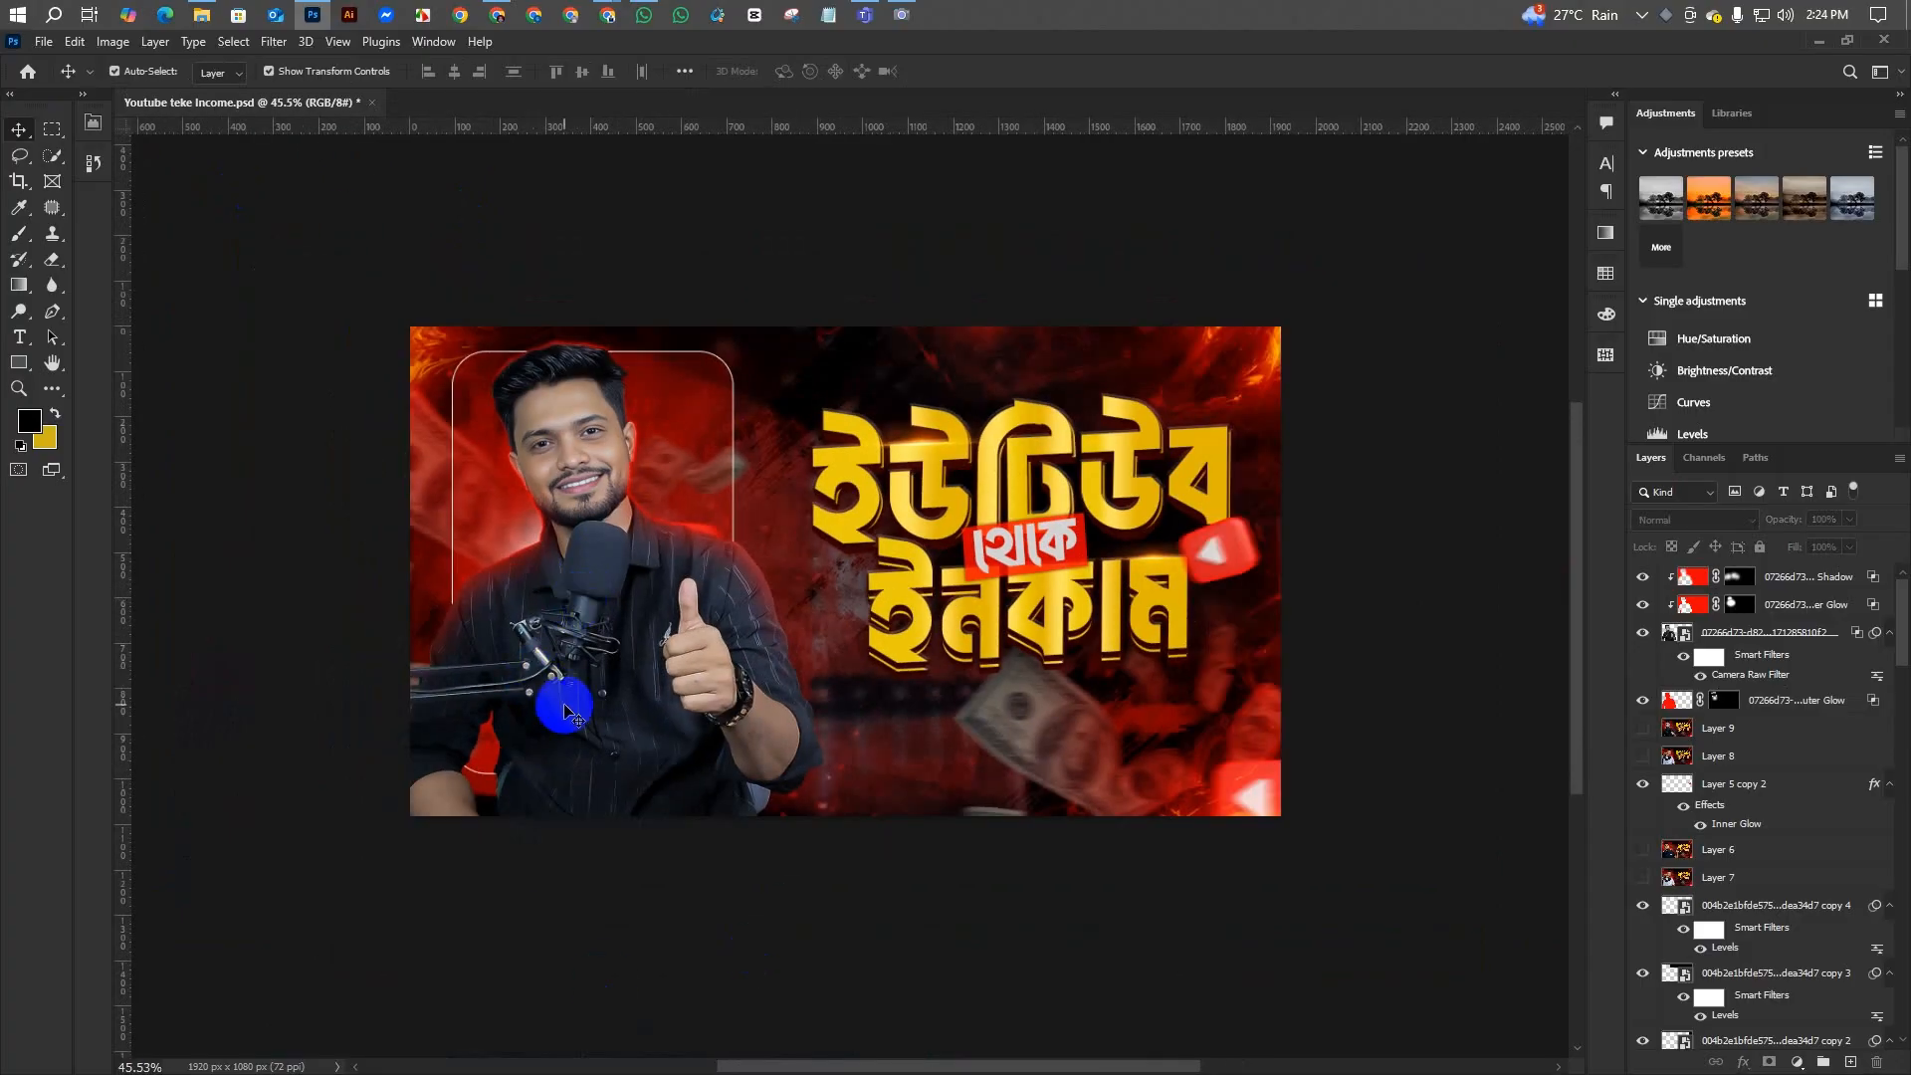
{"action": "scroll", "coordinate": [609, 563], "scroll_direction": "up", "scroll_amount": 4}
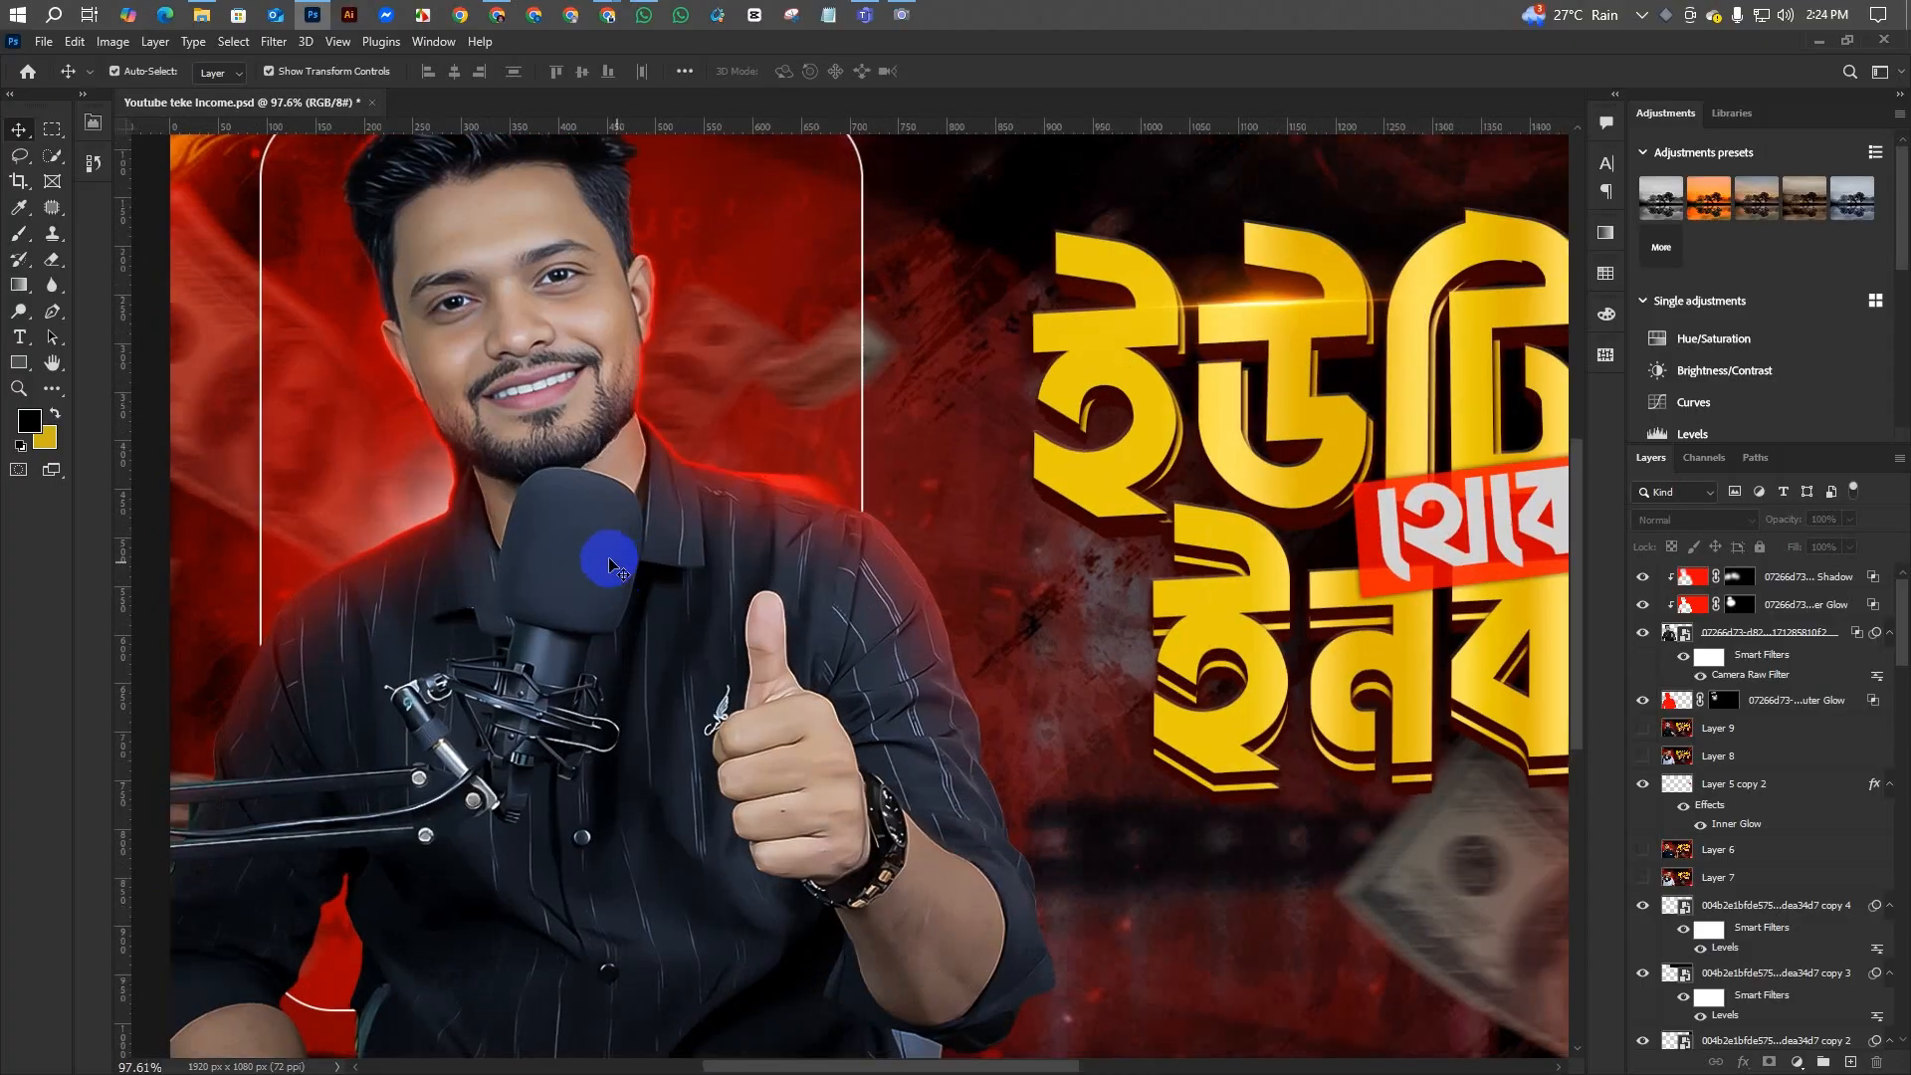
{"action": "scroll", "coordinate": [528, 520], "scroll_direction": "down", "scroll_amount": 5}
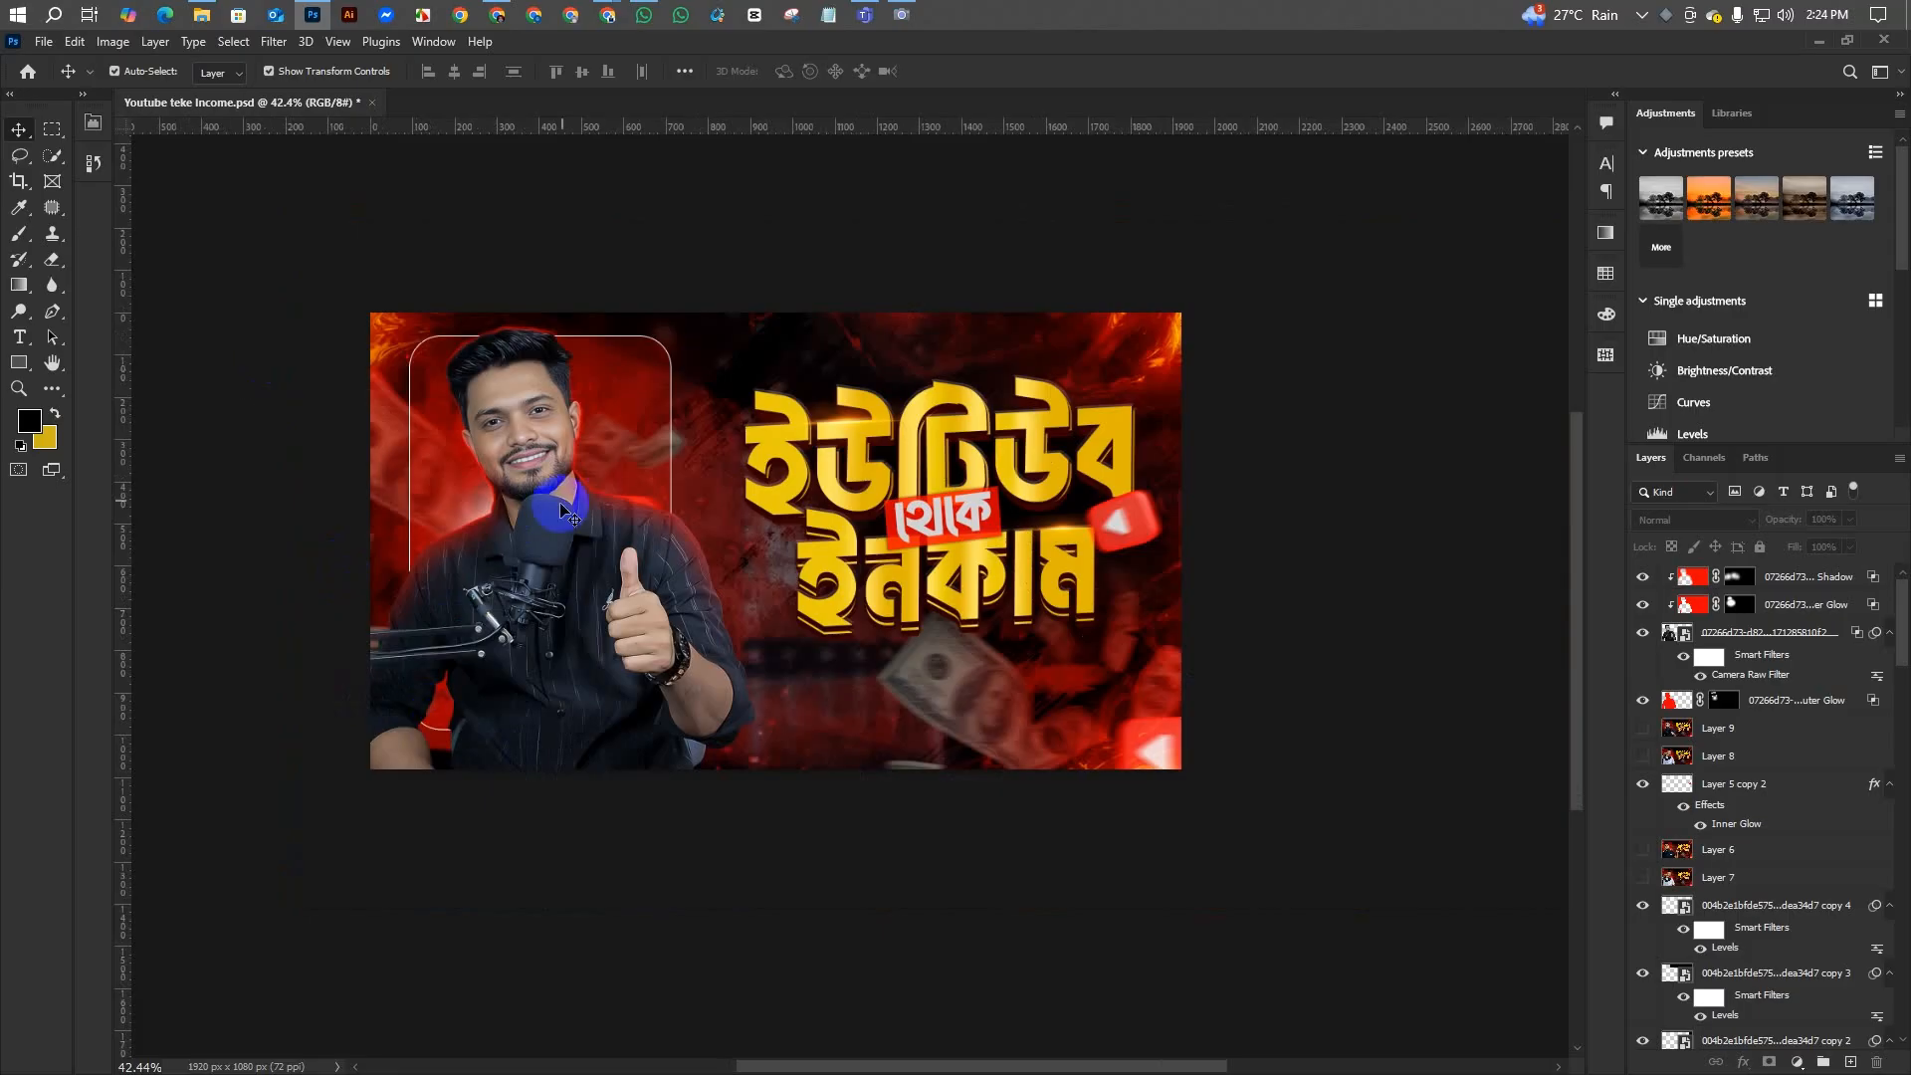
{"action": "scroll", "coordinate": [517, 527], "scroll_direction": "up", "scroll_amount": 1}
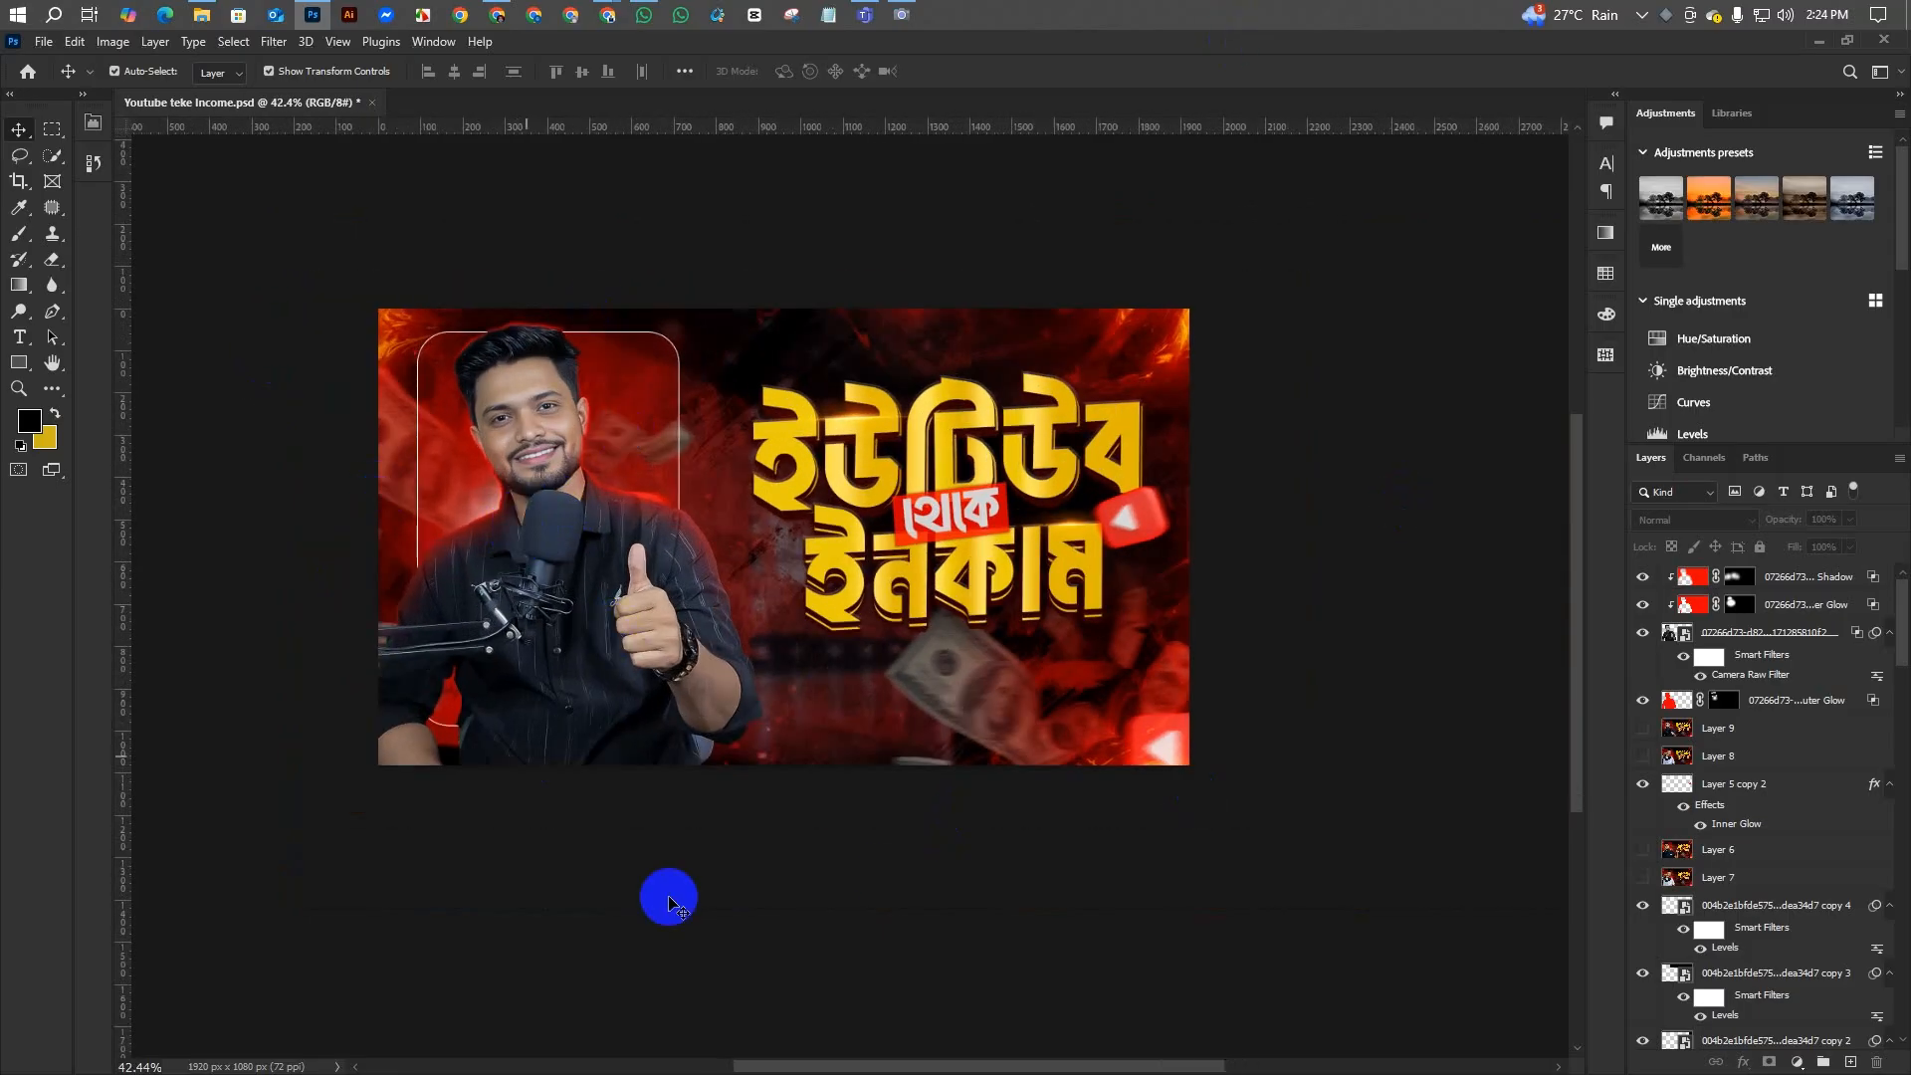
- Rasterize the portrait smart object for retouching with the Dodge tool, using the Midtones range and 50% exposure
{"action": "left_click", "coordinate": [546, 435]}
{"action": "scroll", "coordinate": [542, 458], "scroll_direction": "up", "scroll_amount": 1}
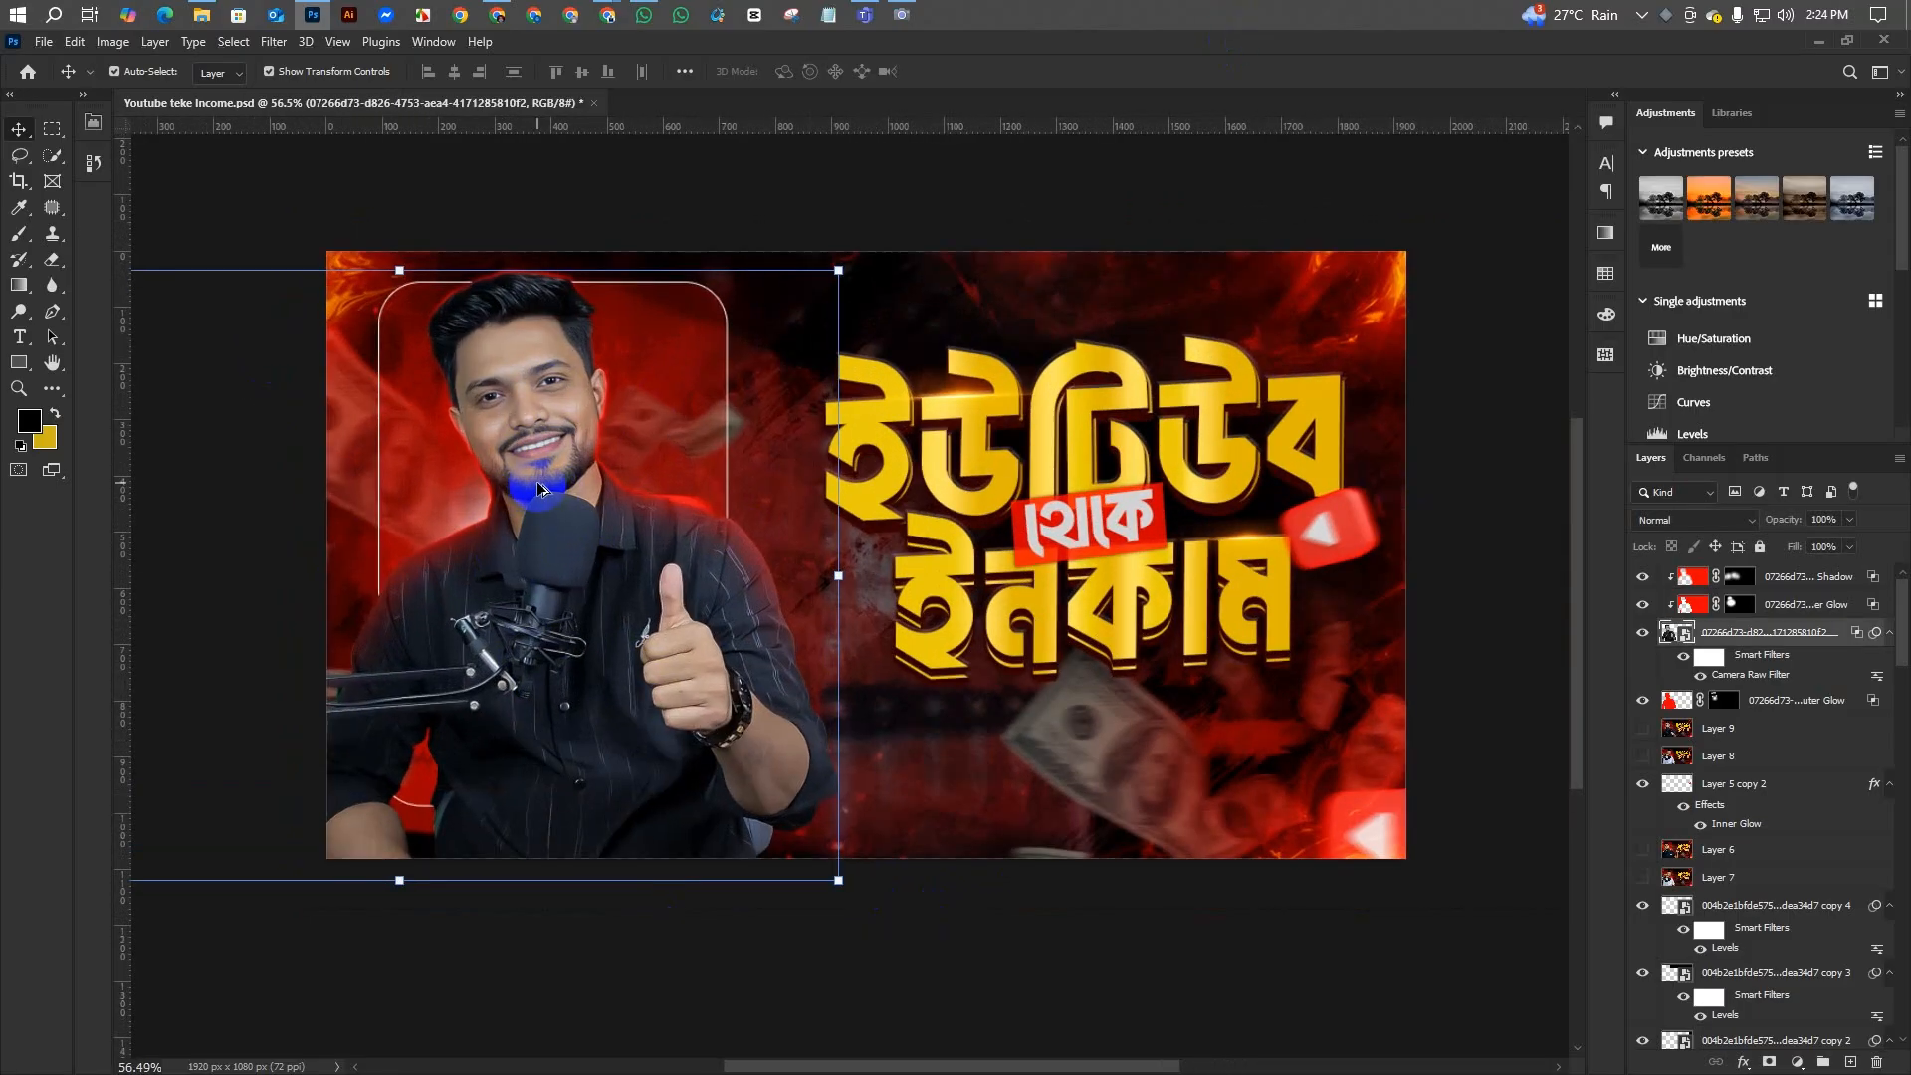
{"action": "scroll", "coordinate": [547, 406], "scroll_direction": "up", "scroll_amount": 3}
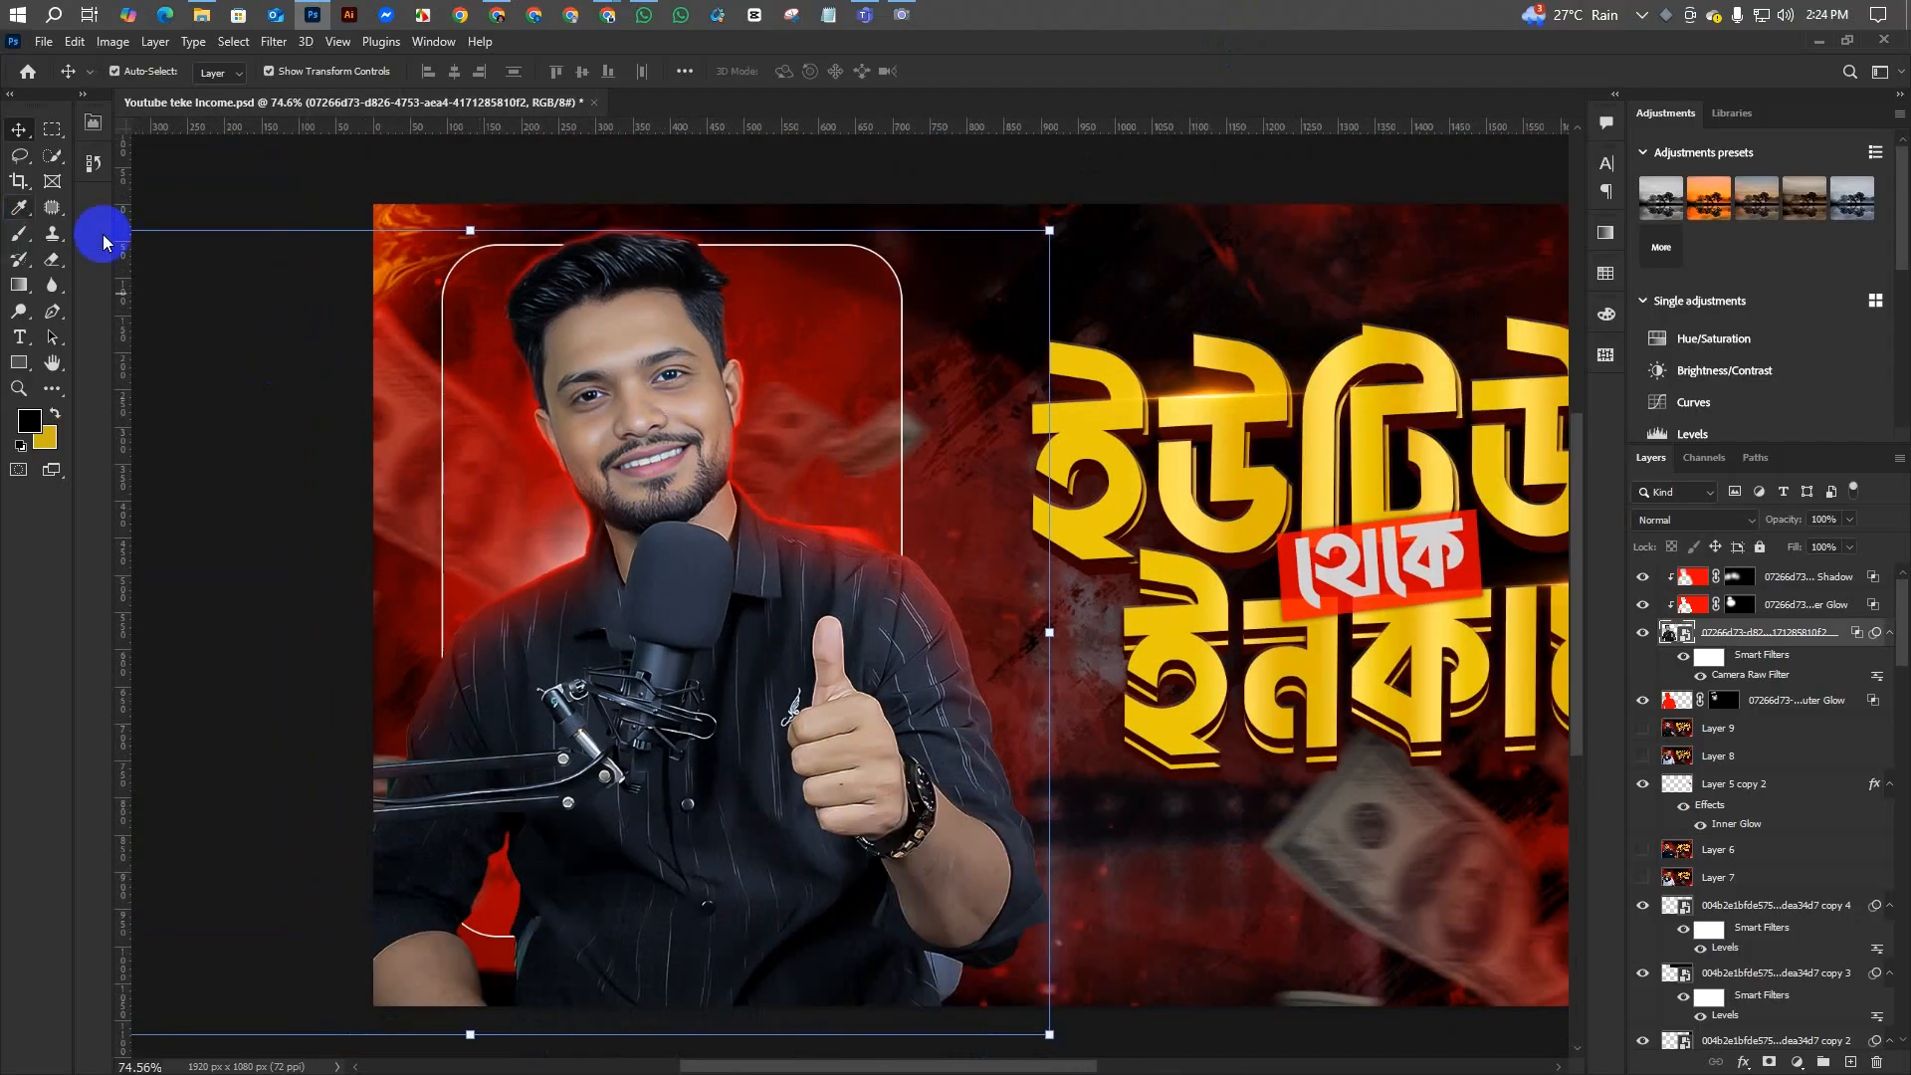
{"action": "left_click", "coordinate": [53, 233]}
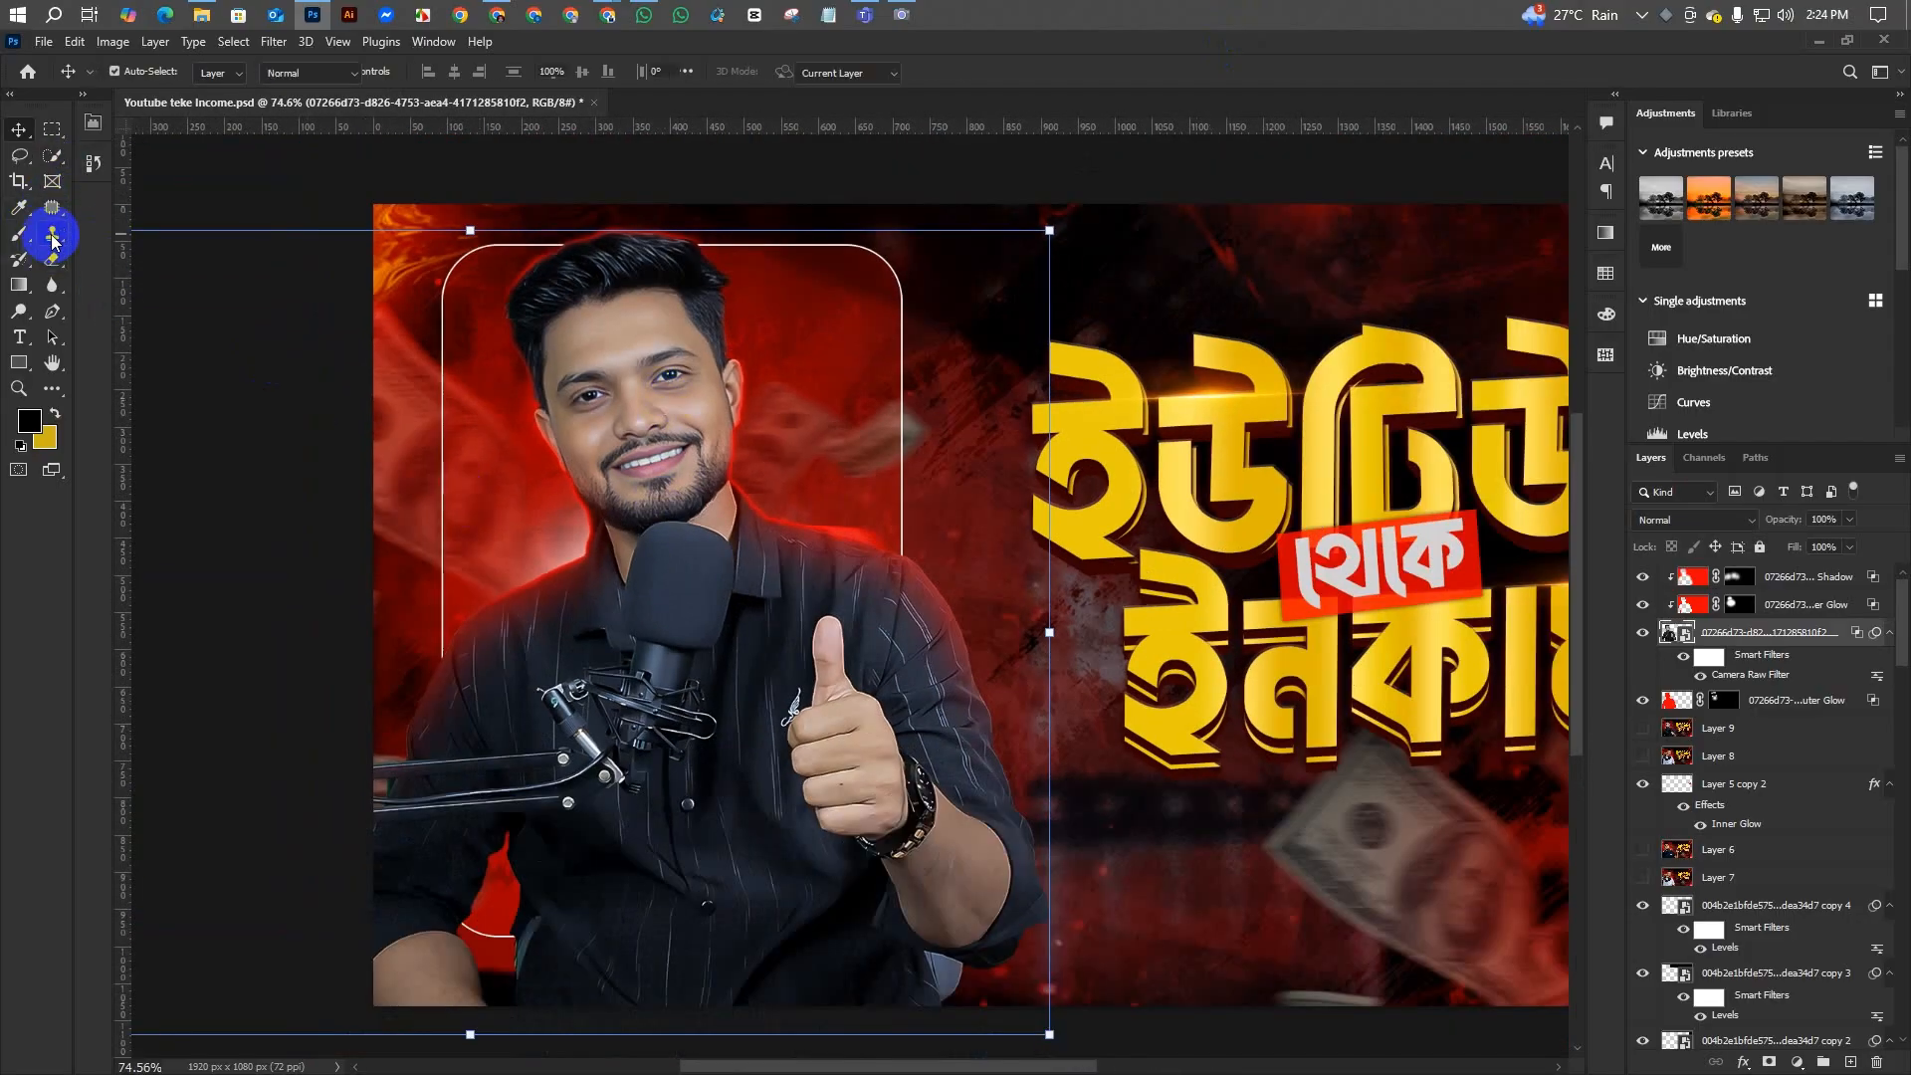
{"action": "left_click", "coordinate": [19, 312]}
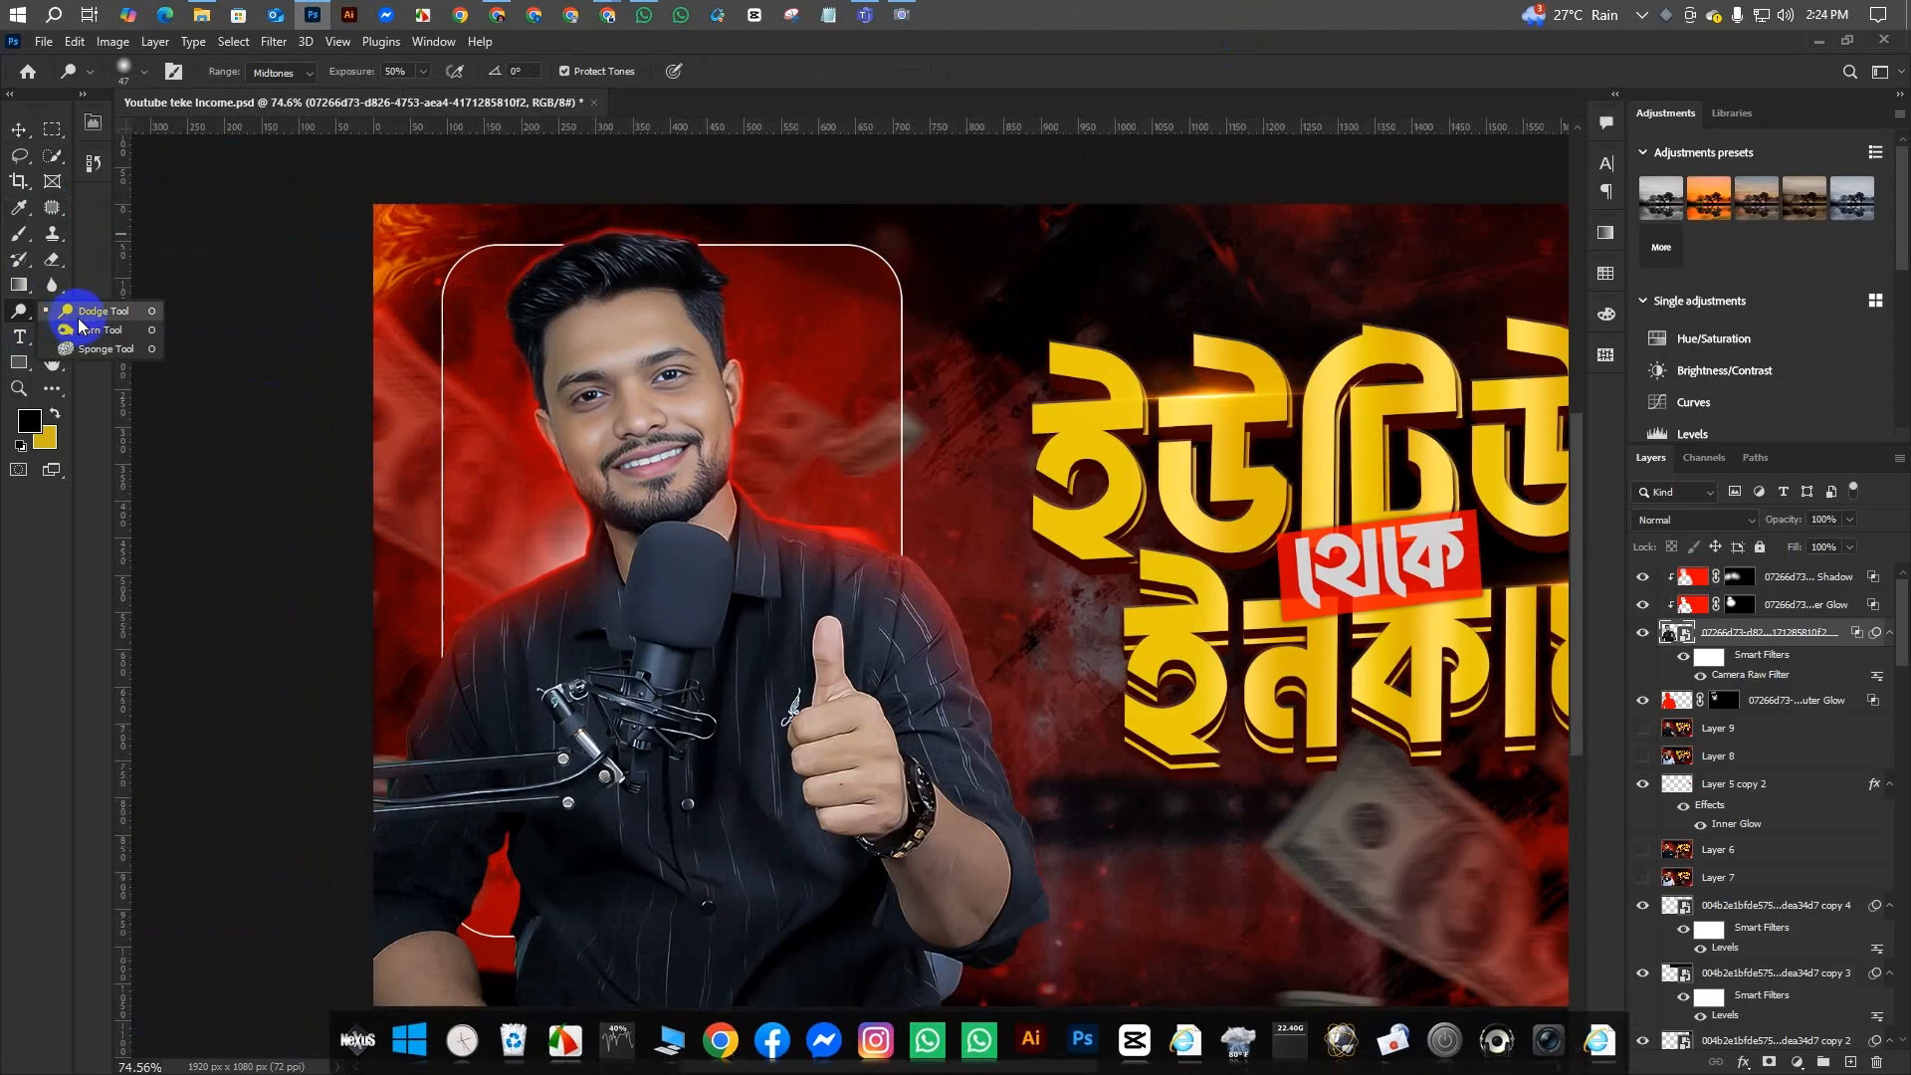
{"action": "left_click", "coordinate": [110, 317]}
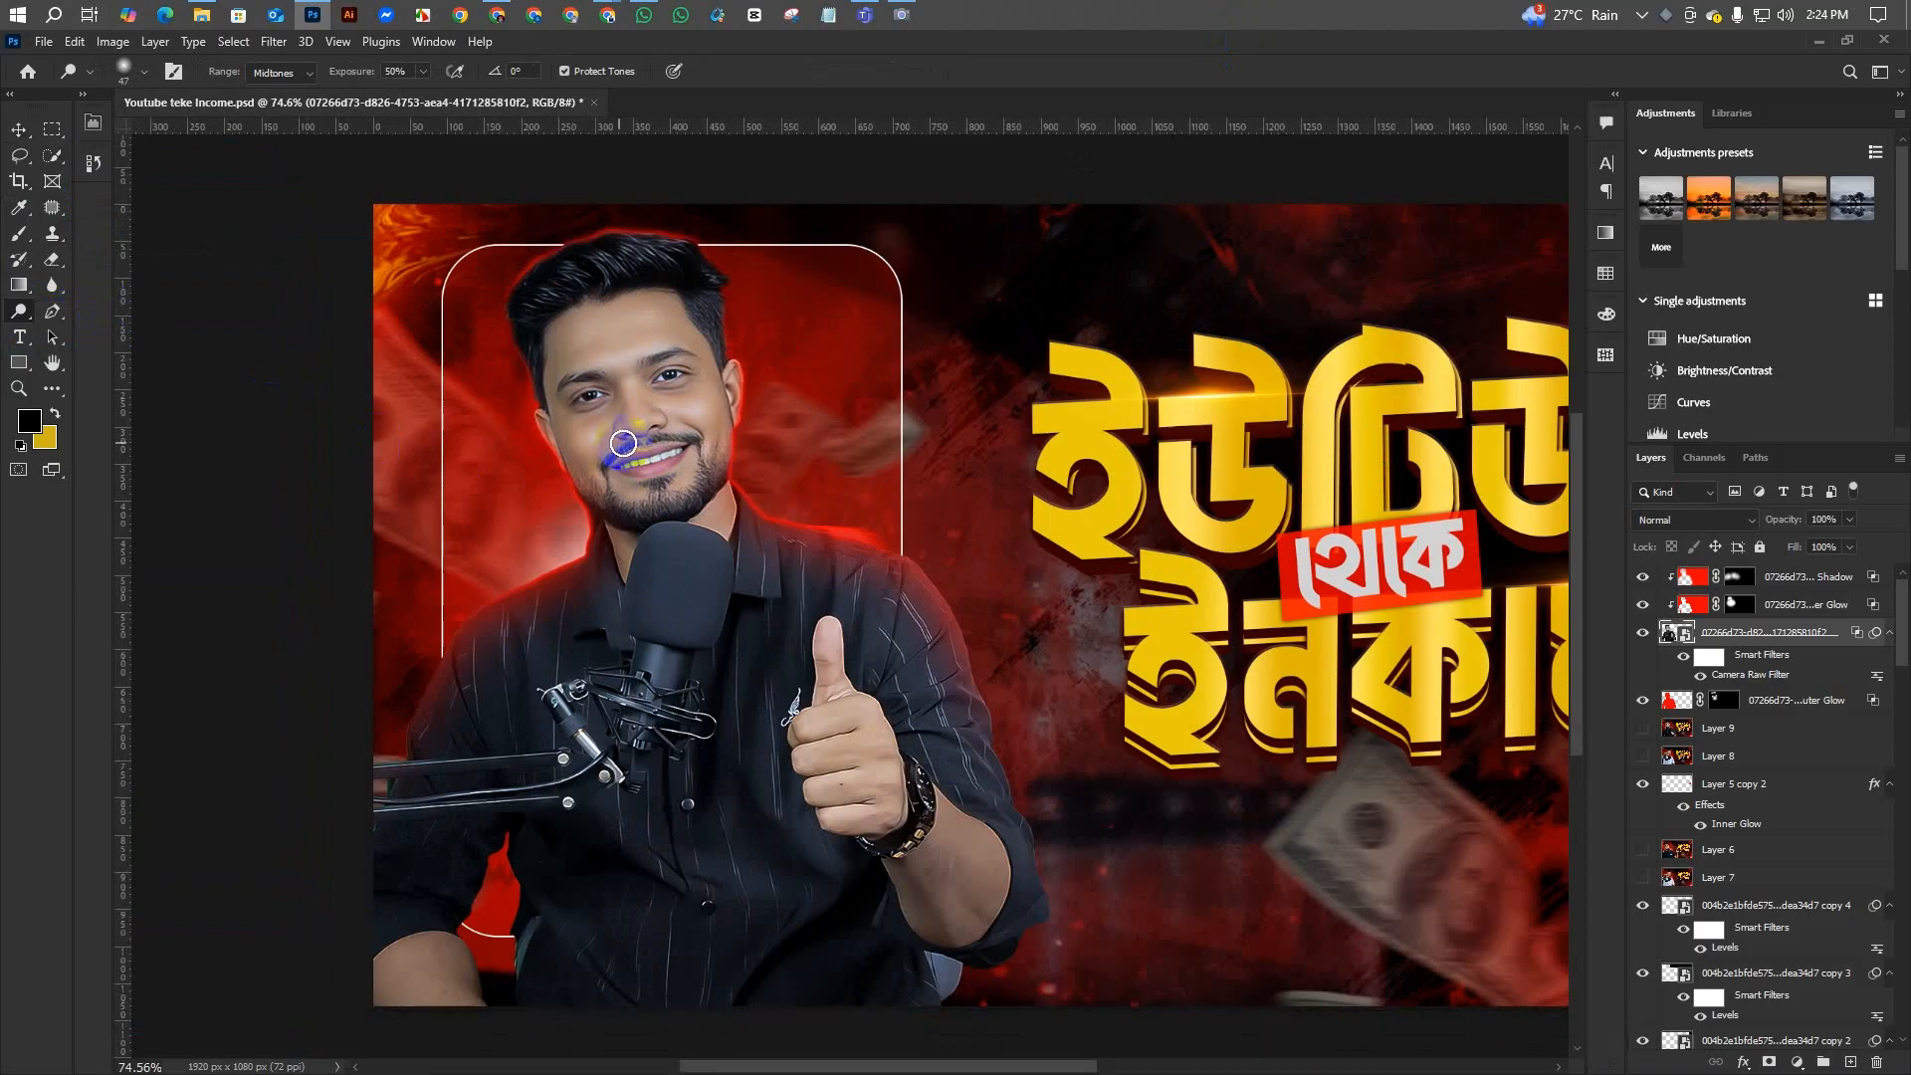
{"action": "scroll", "coordinate": [618, 439], "scroll_direction": "up", "scroll_amount": 2}
{"action": "left_click", "coordinate": [622, 356]}
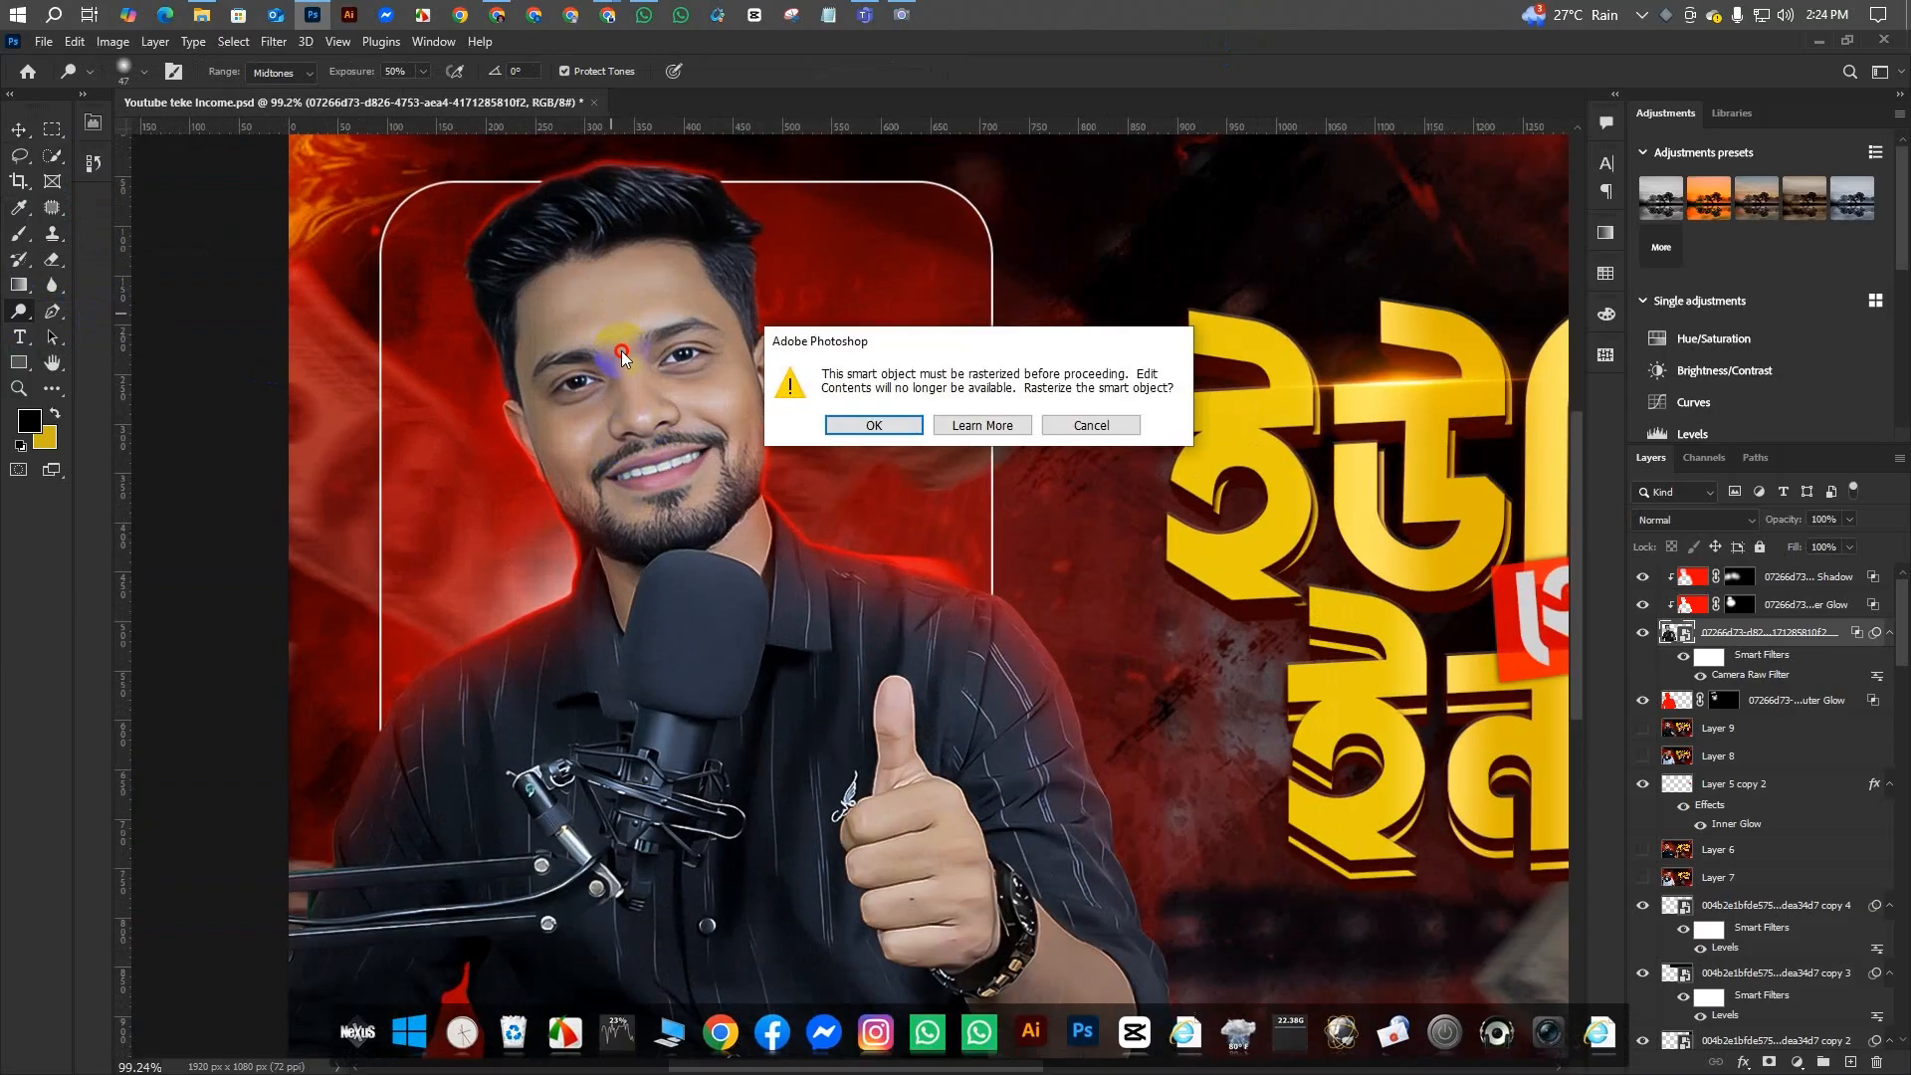
{"action": "left_click", "coordinate": [856, 425]}
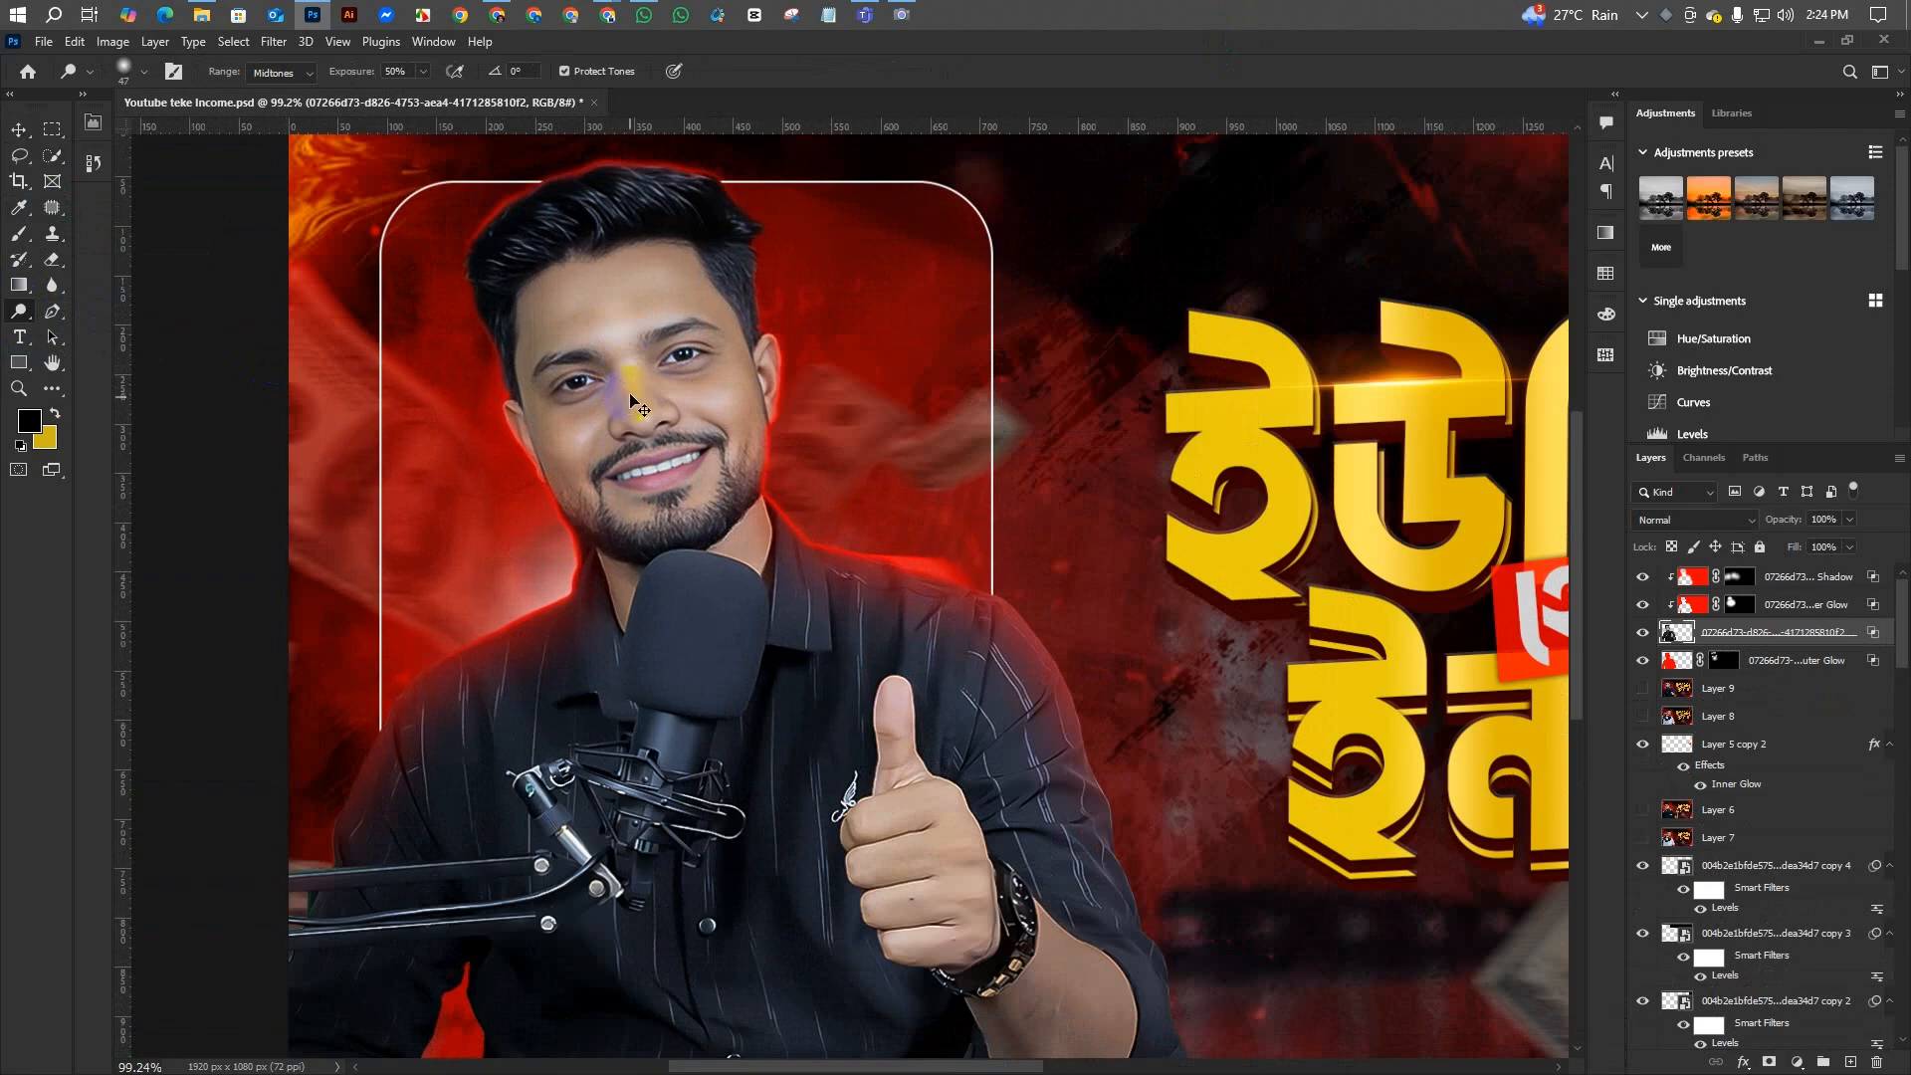
- Brighten the man's forehead, nose and cheeks with Dodge strokes in the Midtones range at 50% exposure
{"action": "scroll", "coordinate": [630, 400], "scroll_direction": "up", "scroll_amount": 2}
{"action": "left_click_drag", "start_coordinate": [586, 256], "coordinate": [617, 358]}
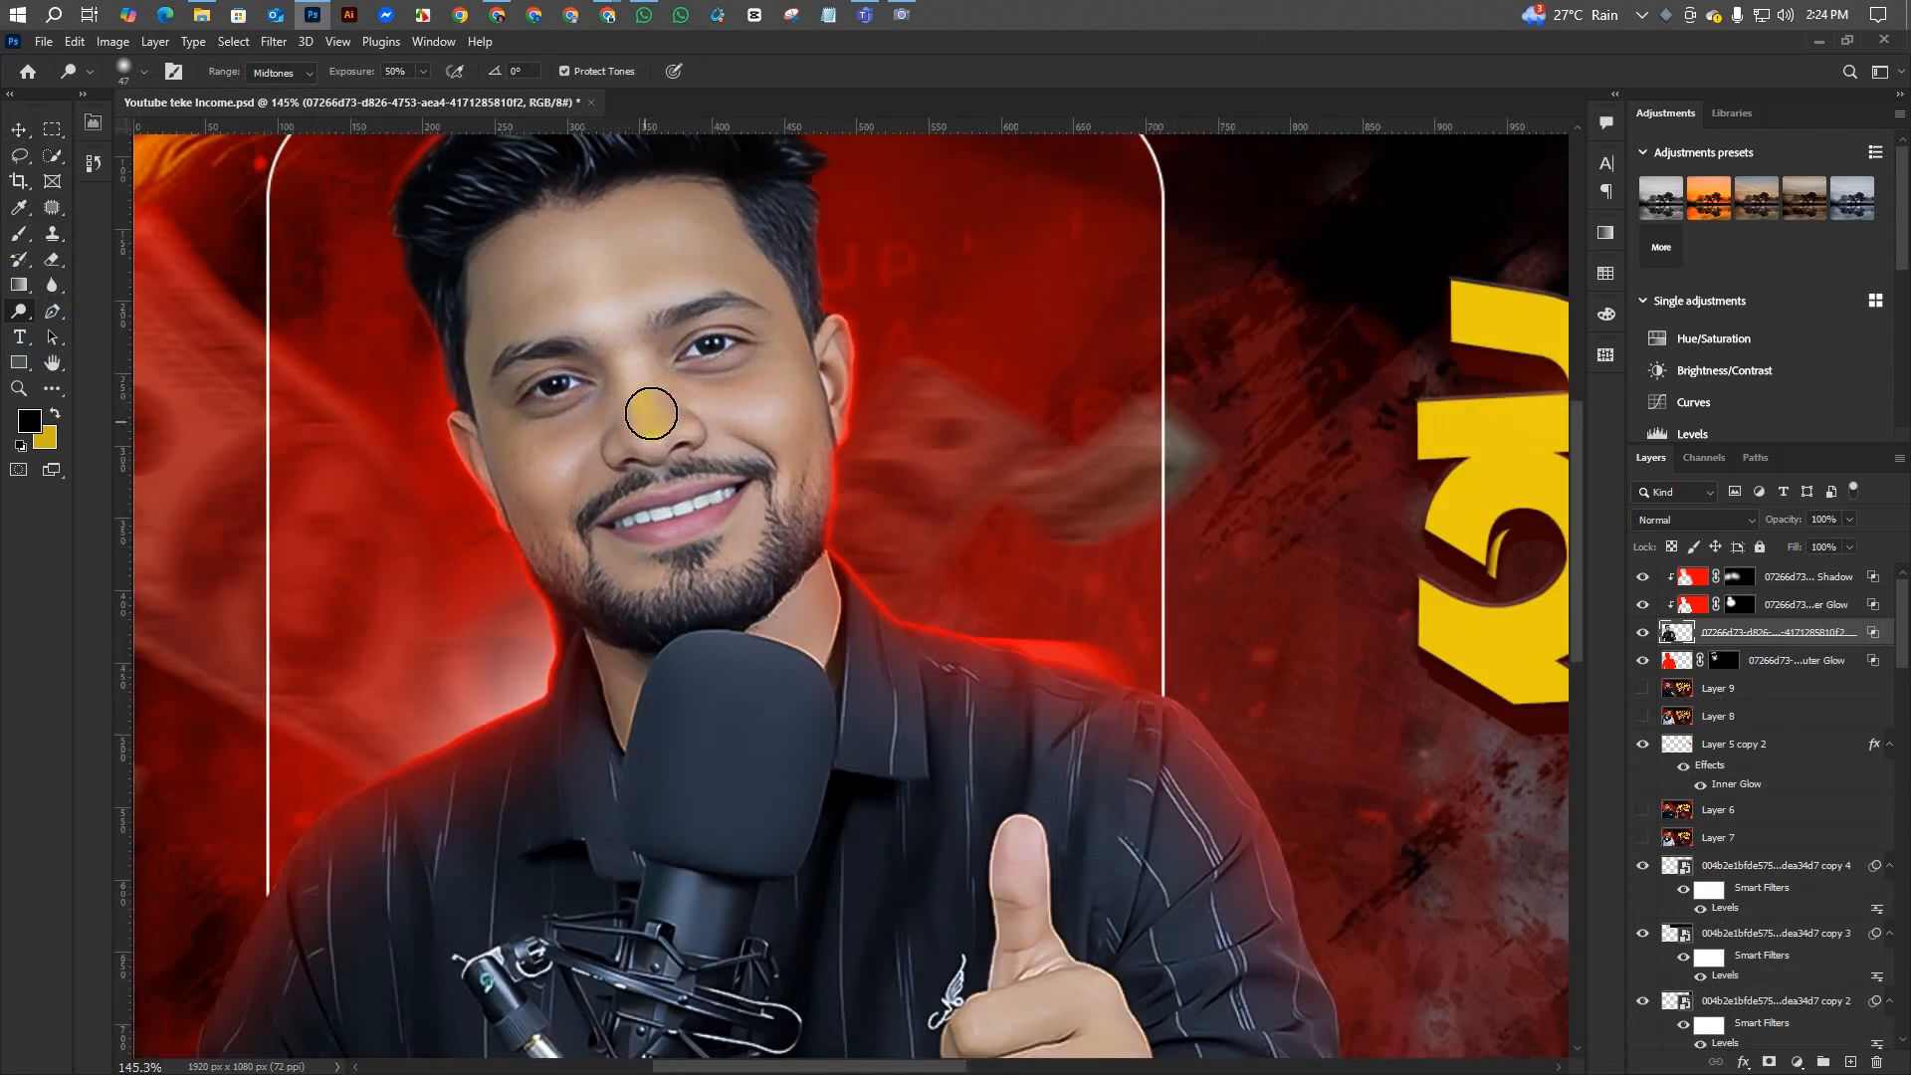
{"action": "left_click_drag", "start_coordinate": [801, 426], "coordinate": [818, 519]}
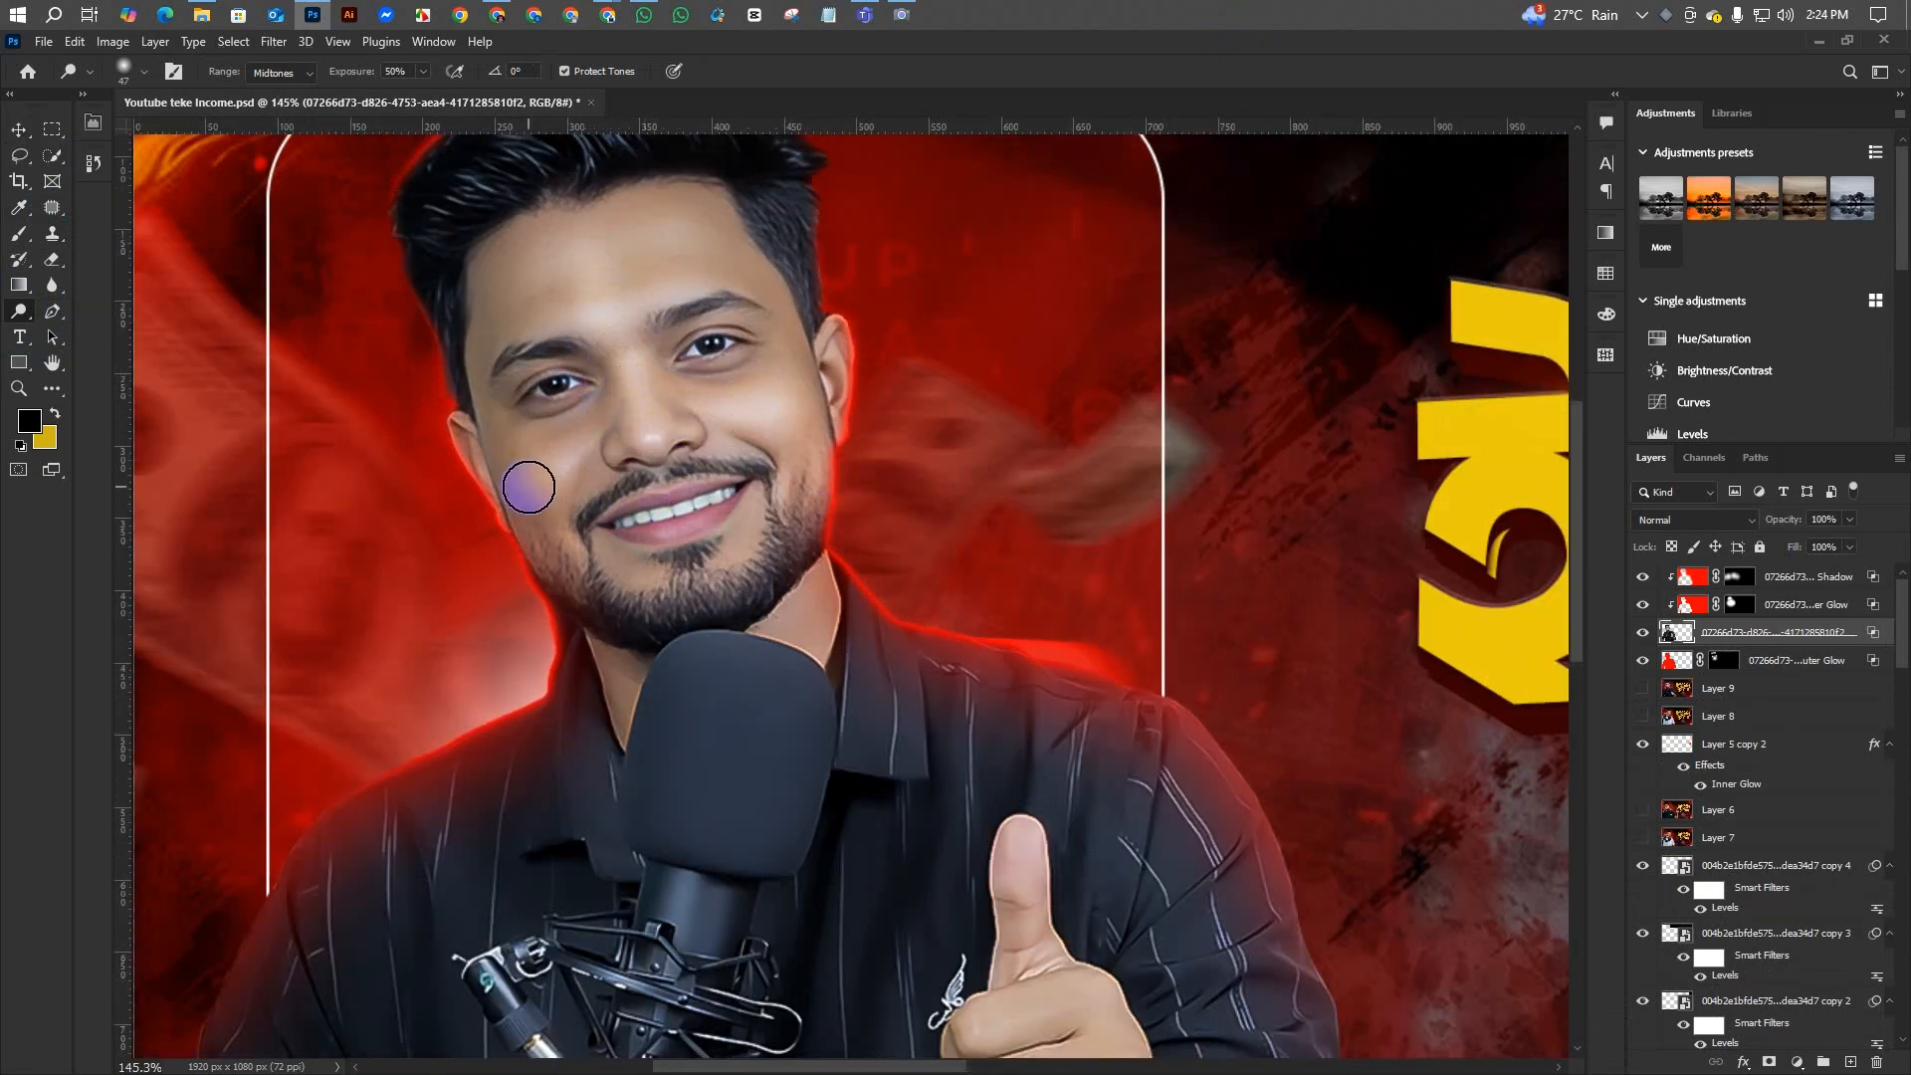
{"action": "scroll", "coordinate": [495, 627], "scroll_direction": "down", "scroll_amount": 3}
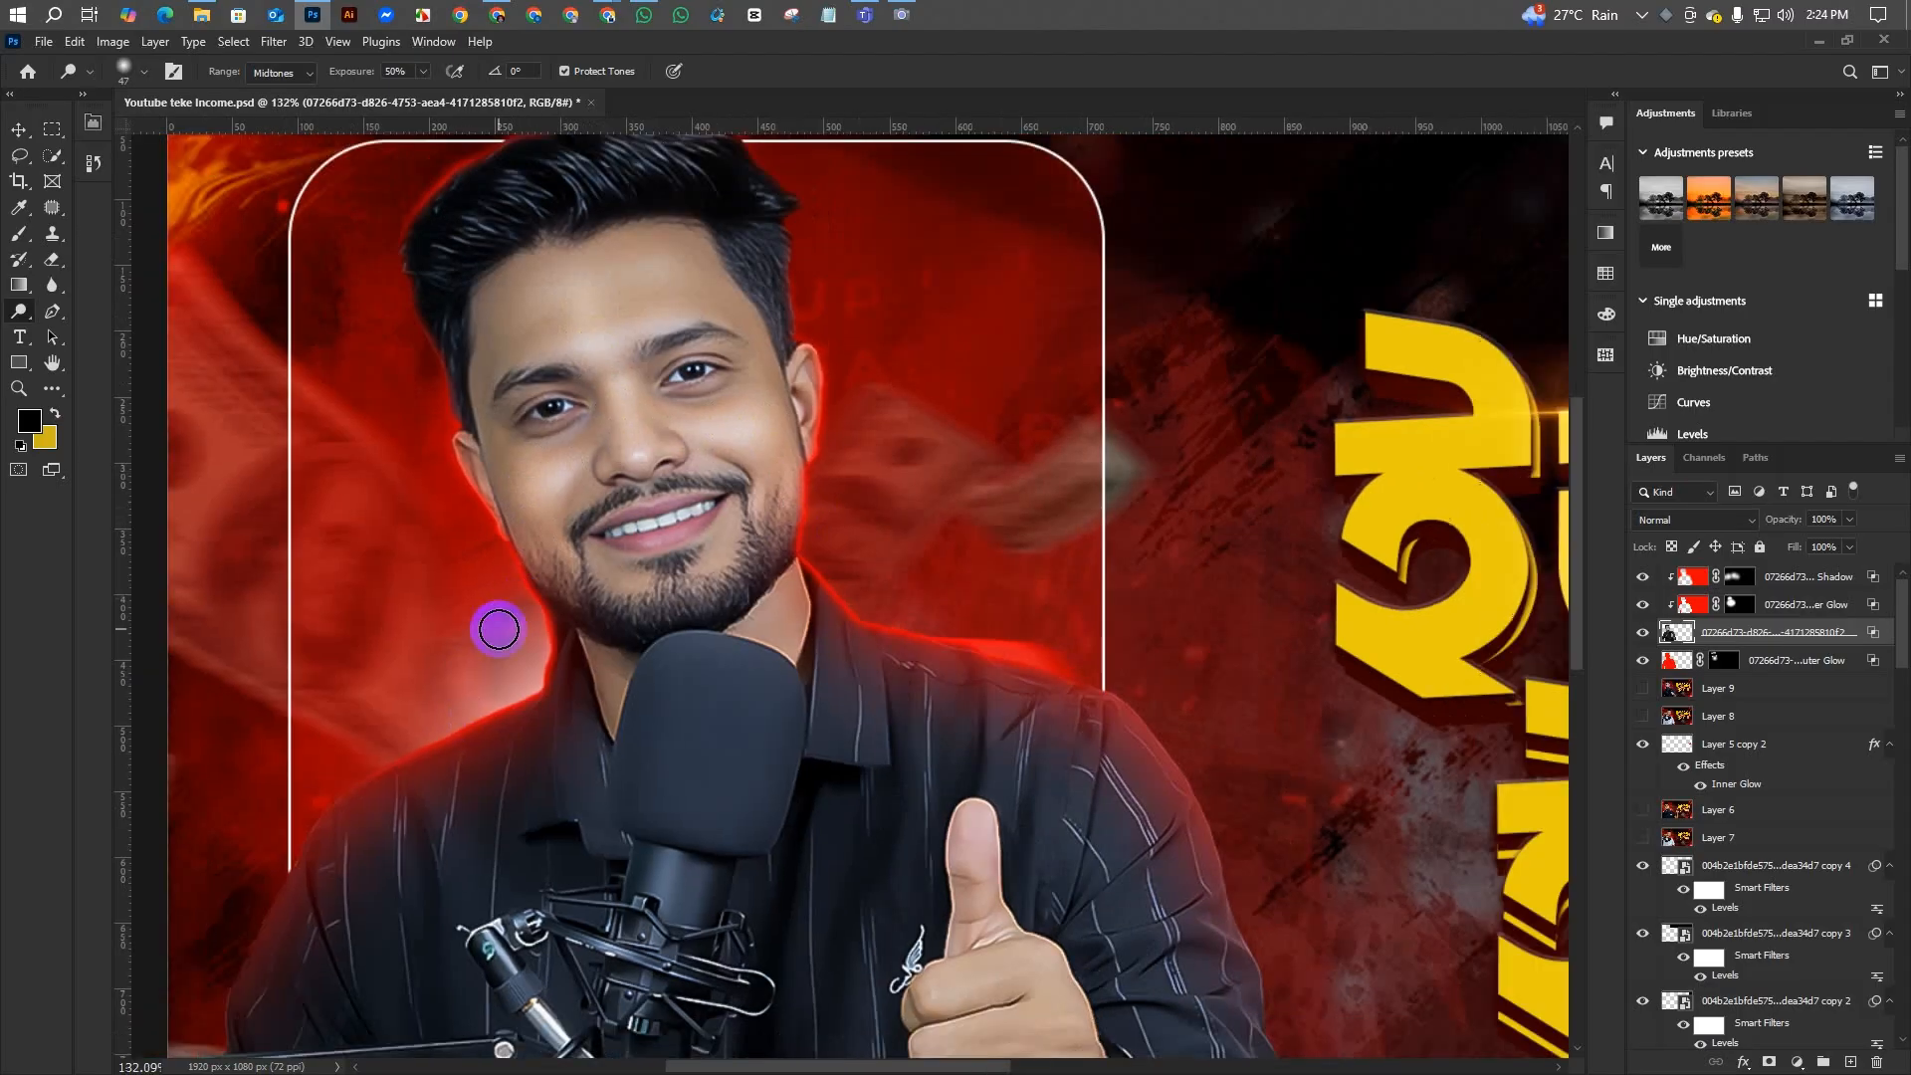
- Brighten the skin on both sides of the man's neck above the microphone with Dodge strokes at 50% exposure
{"action": "scroll", "coordinate": [498, 623], "scroll_direction": "up", "scroll_amount": 5}
{"action": "left_click_drag", "start_coordinate": [846, 592], "coordinate": [811, 640]}
{"action": "scroll", "coordinate": [634, 701], "scroll_direction": "up", "scroll_amount": 3}
{"action": "mouse_move", "coordinate": [536, 661]}
{"action": "left_mouse_down"}
{"action": "mouse_move", "coordinate": [568, 748]}
{"action": "mouse_move", "coordinate": [538, 797]}
{"action": "left_mouse_up"}
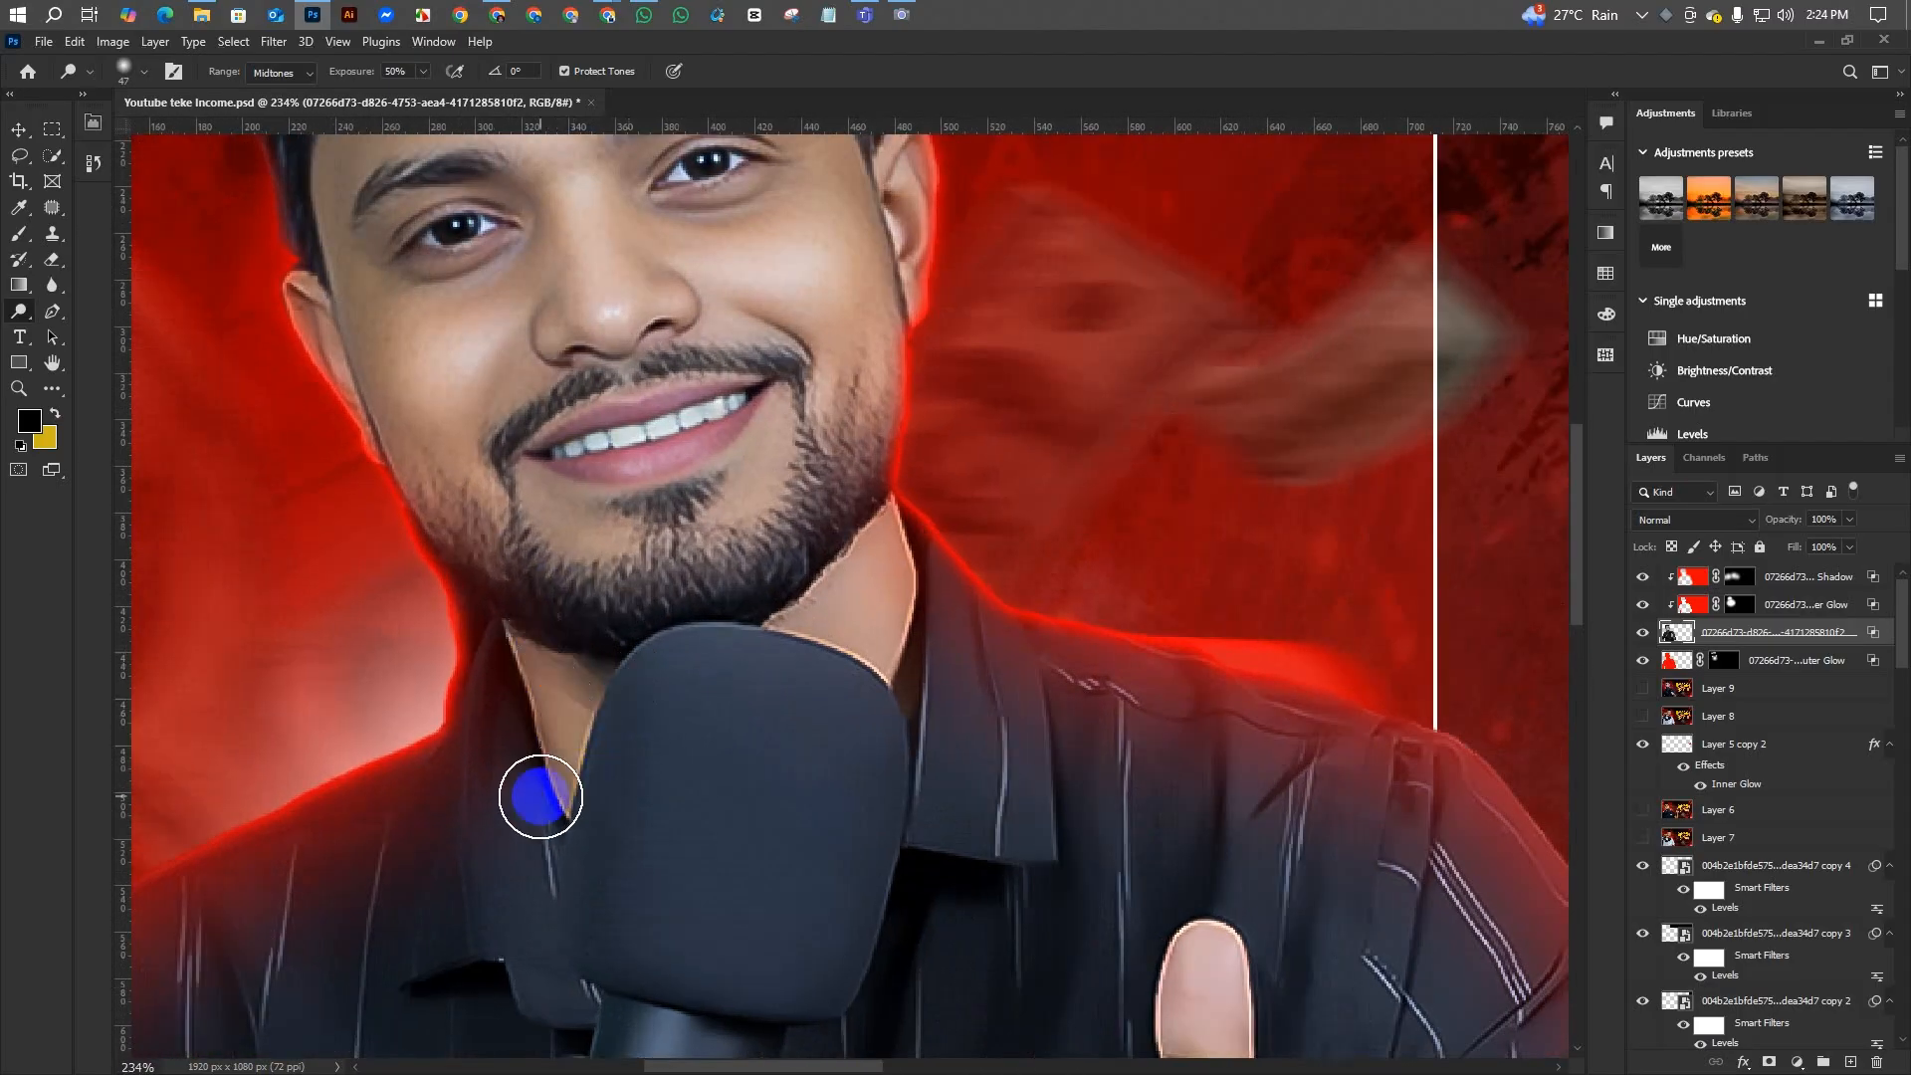
{"action": "scroll", "coordinate": [514, 768], "scroll_direction": "down", "scroll_amount": 6}
{"action": "scroll", "coordinate": [527, 726], "scroll_direction": "down", "scroll_amount": 2}
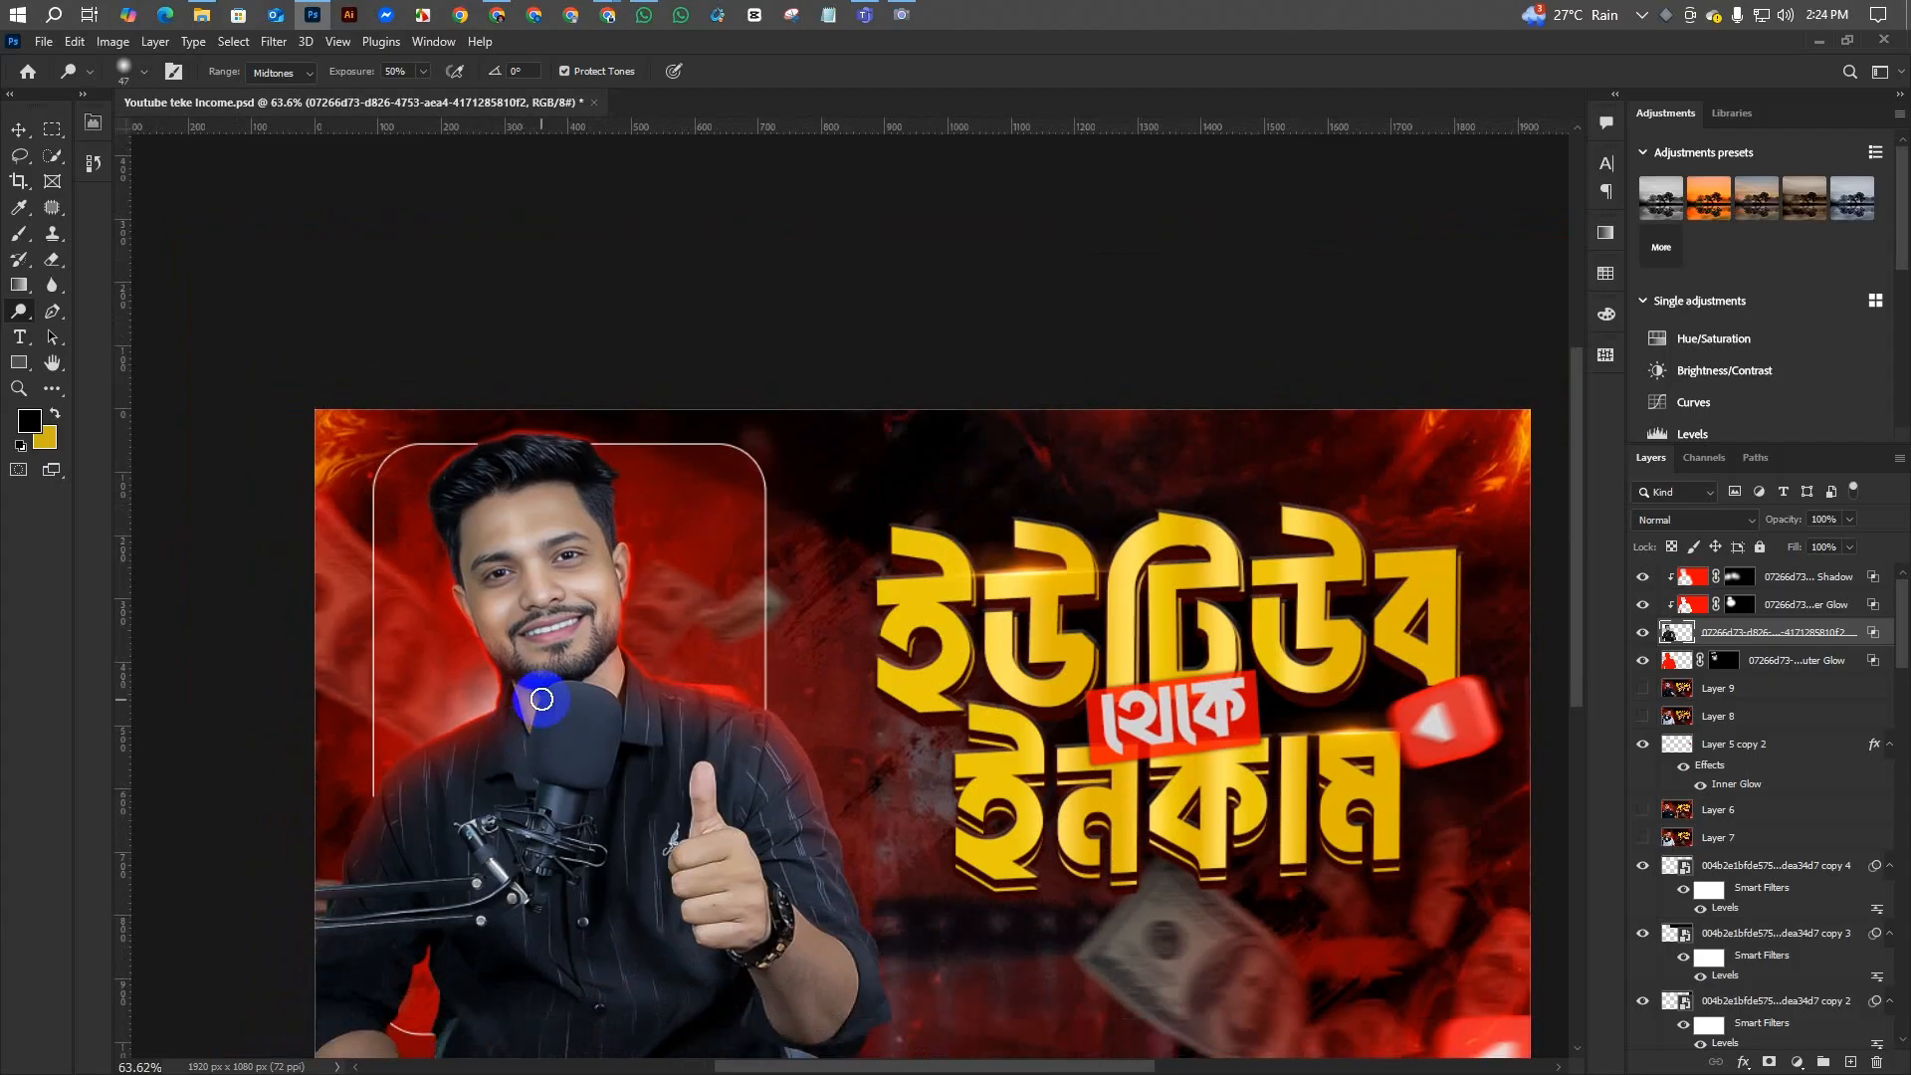
{"action": "scroll", "coordinate": [725, 577], "scroll_direction": "down", "scroll_amount": 1}
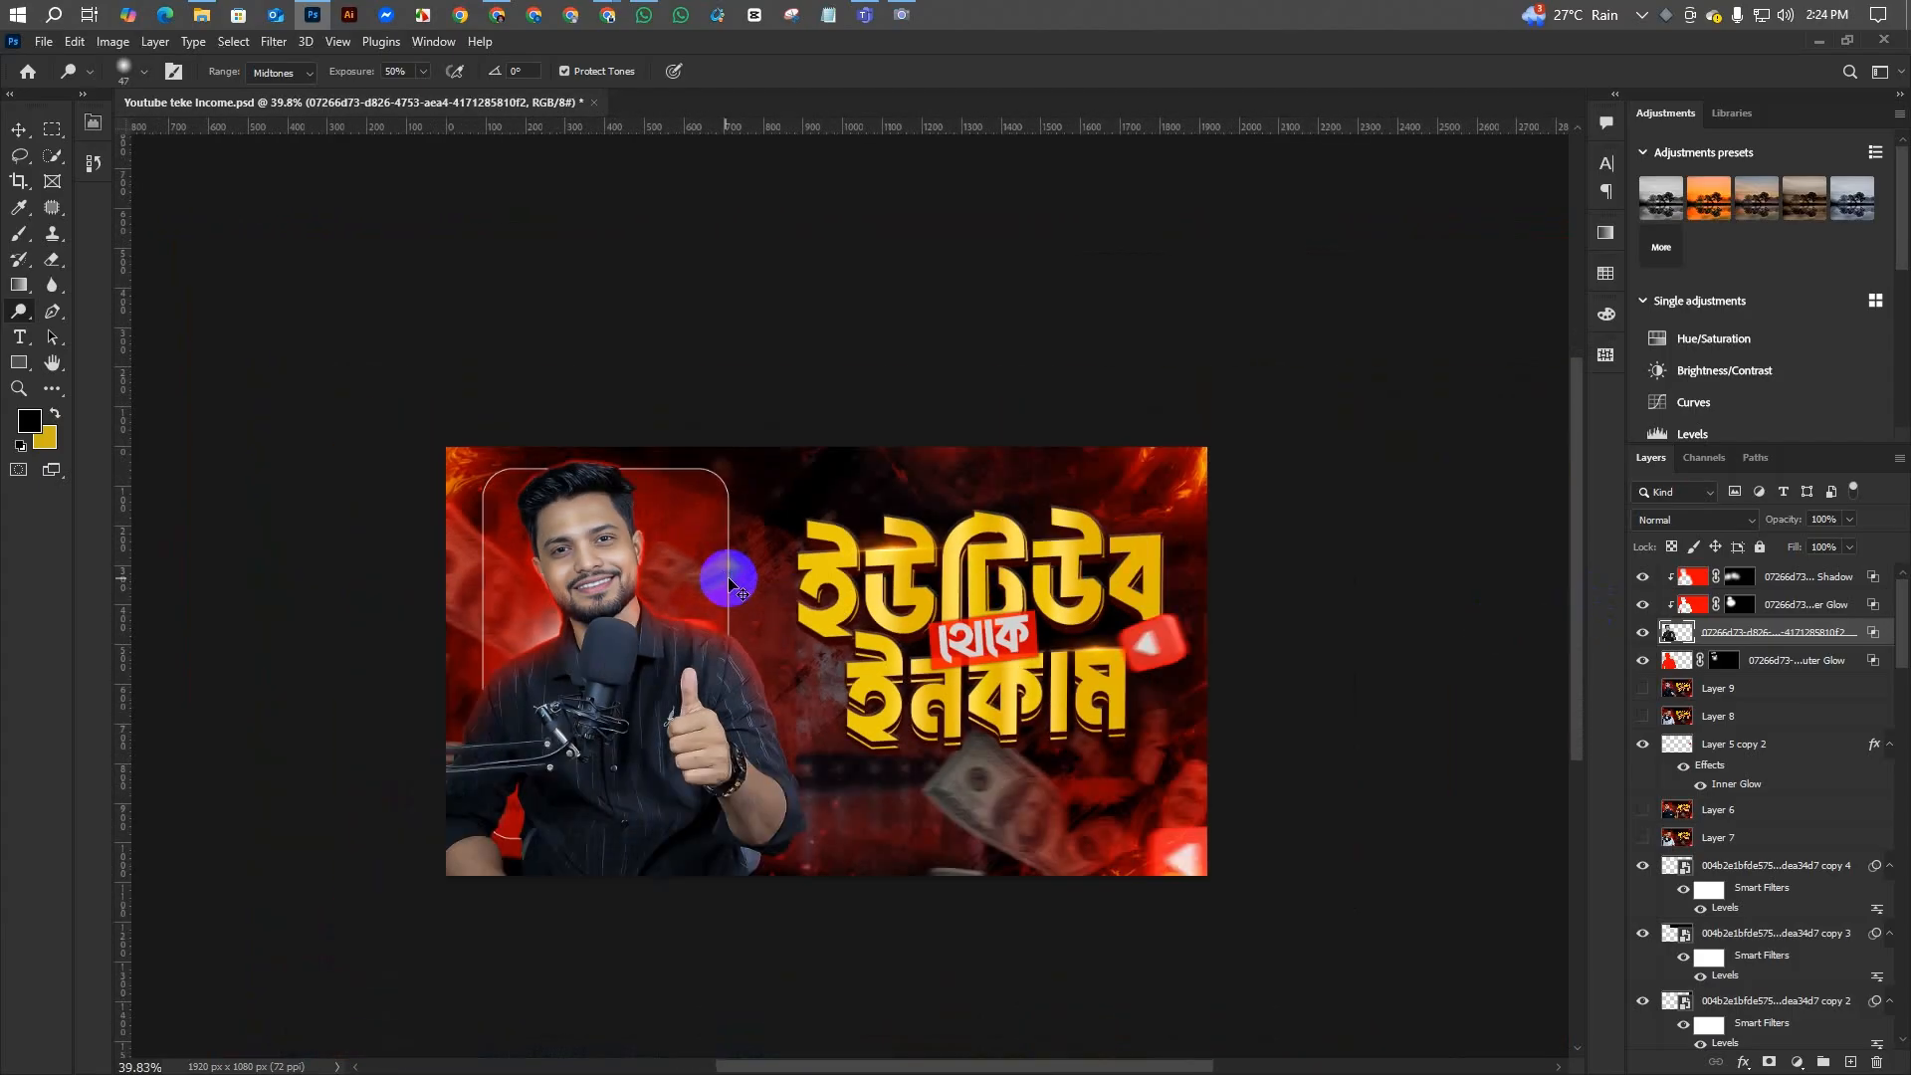
{"action": "scroll", "coordinate": [679, 601], "scroll_direction": "up", "scroll_amount": 4}
{"action": "scroll", "coordinate": [679, 601], "scroll_direction": "down", "scroll_amount": 5}
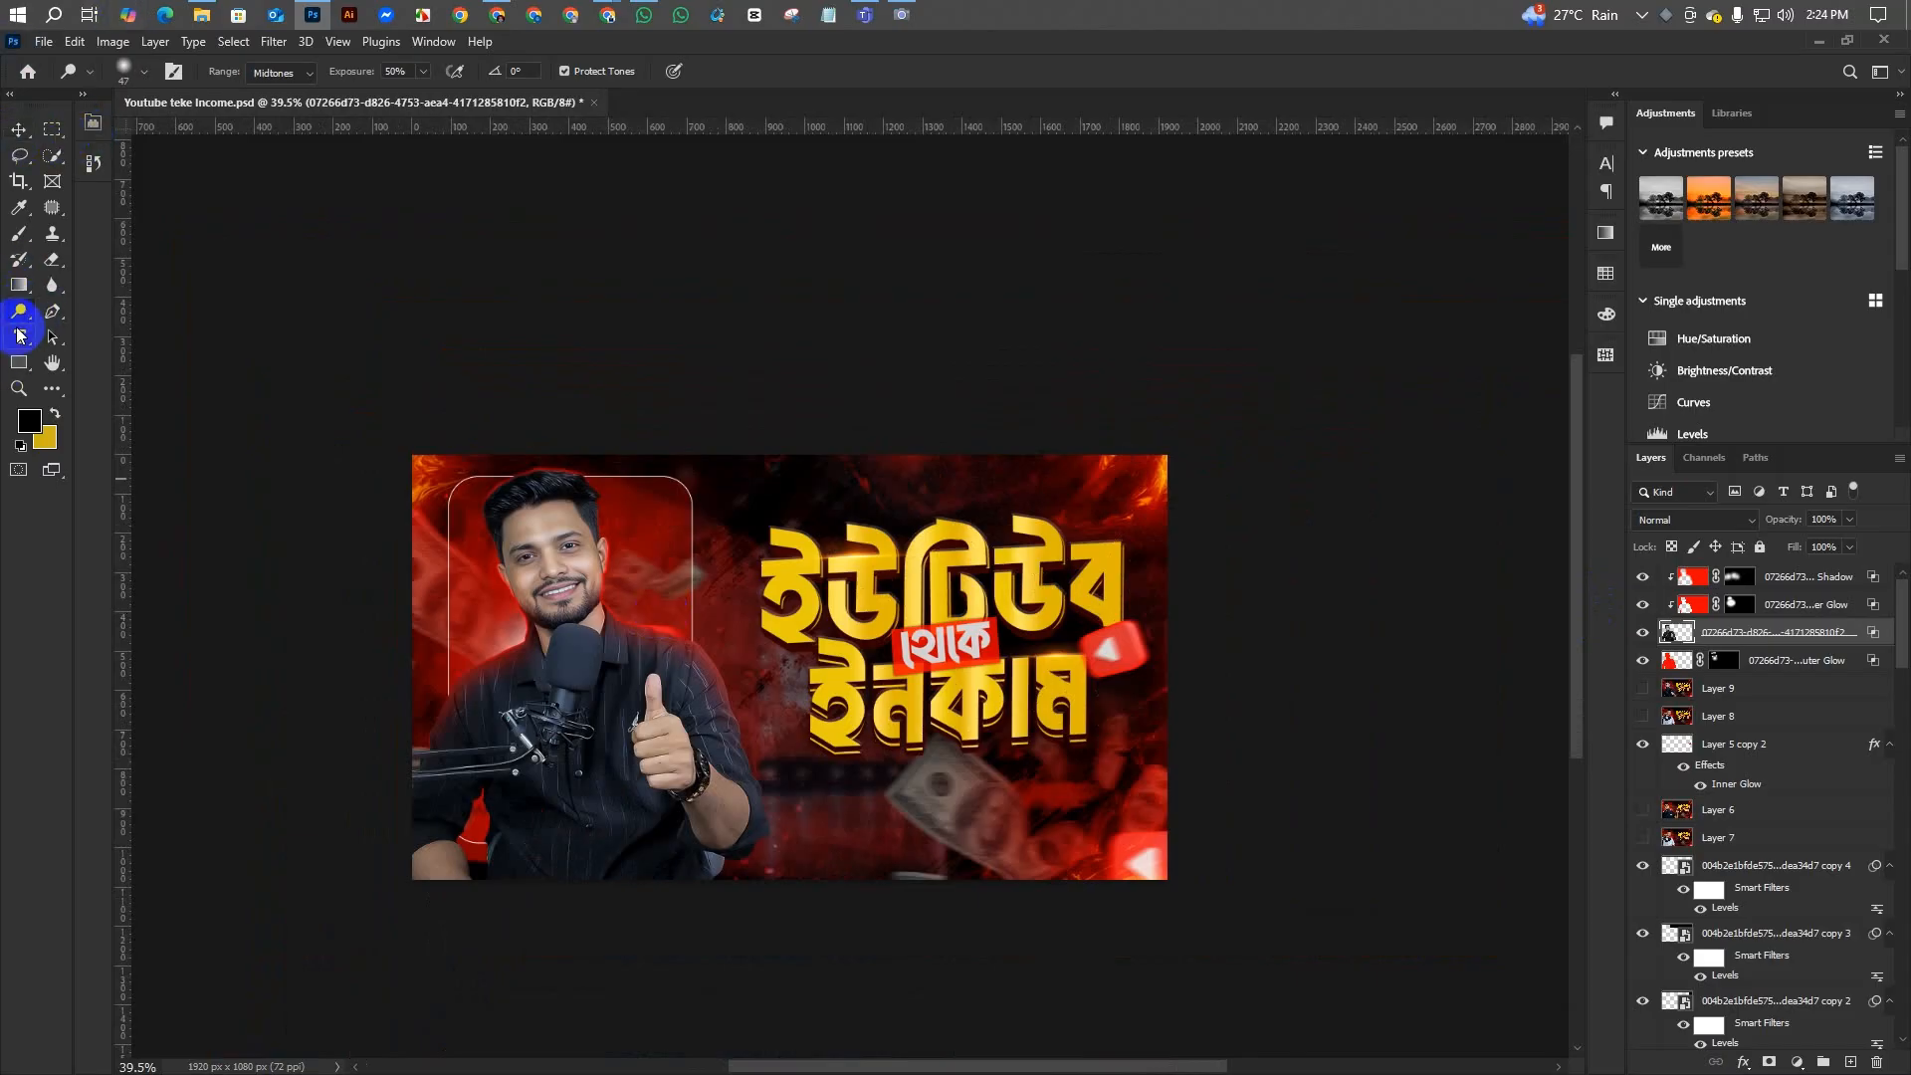
- Brighten the skin under both of the man's eyes with Dodge strokes, reducing the brush size to 30
{"action": "scroll", "coordinate": [427, 461], "scroll_direction": "up", "scroll_amount": 10}
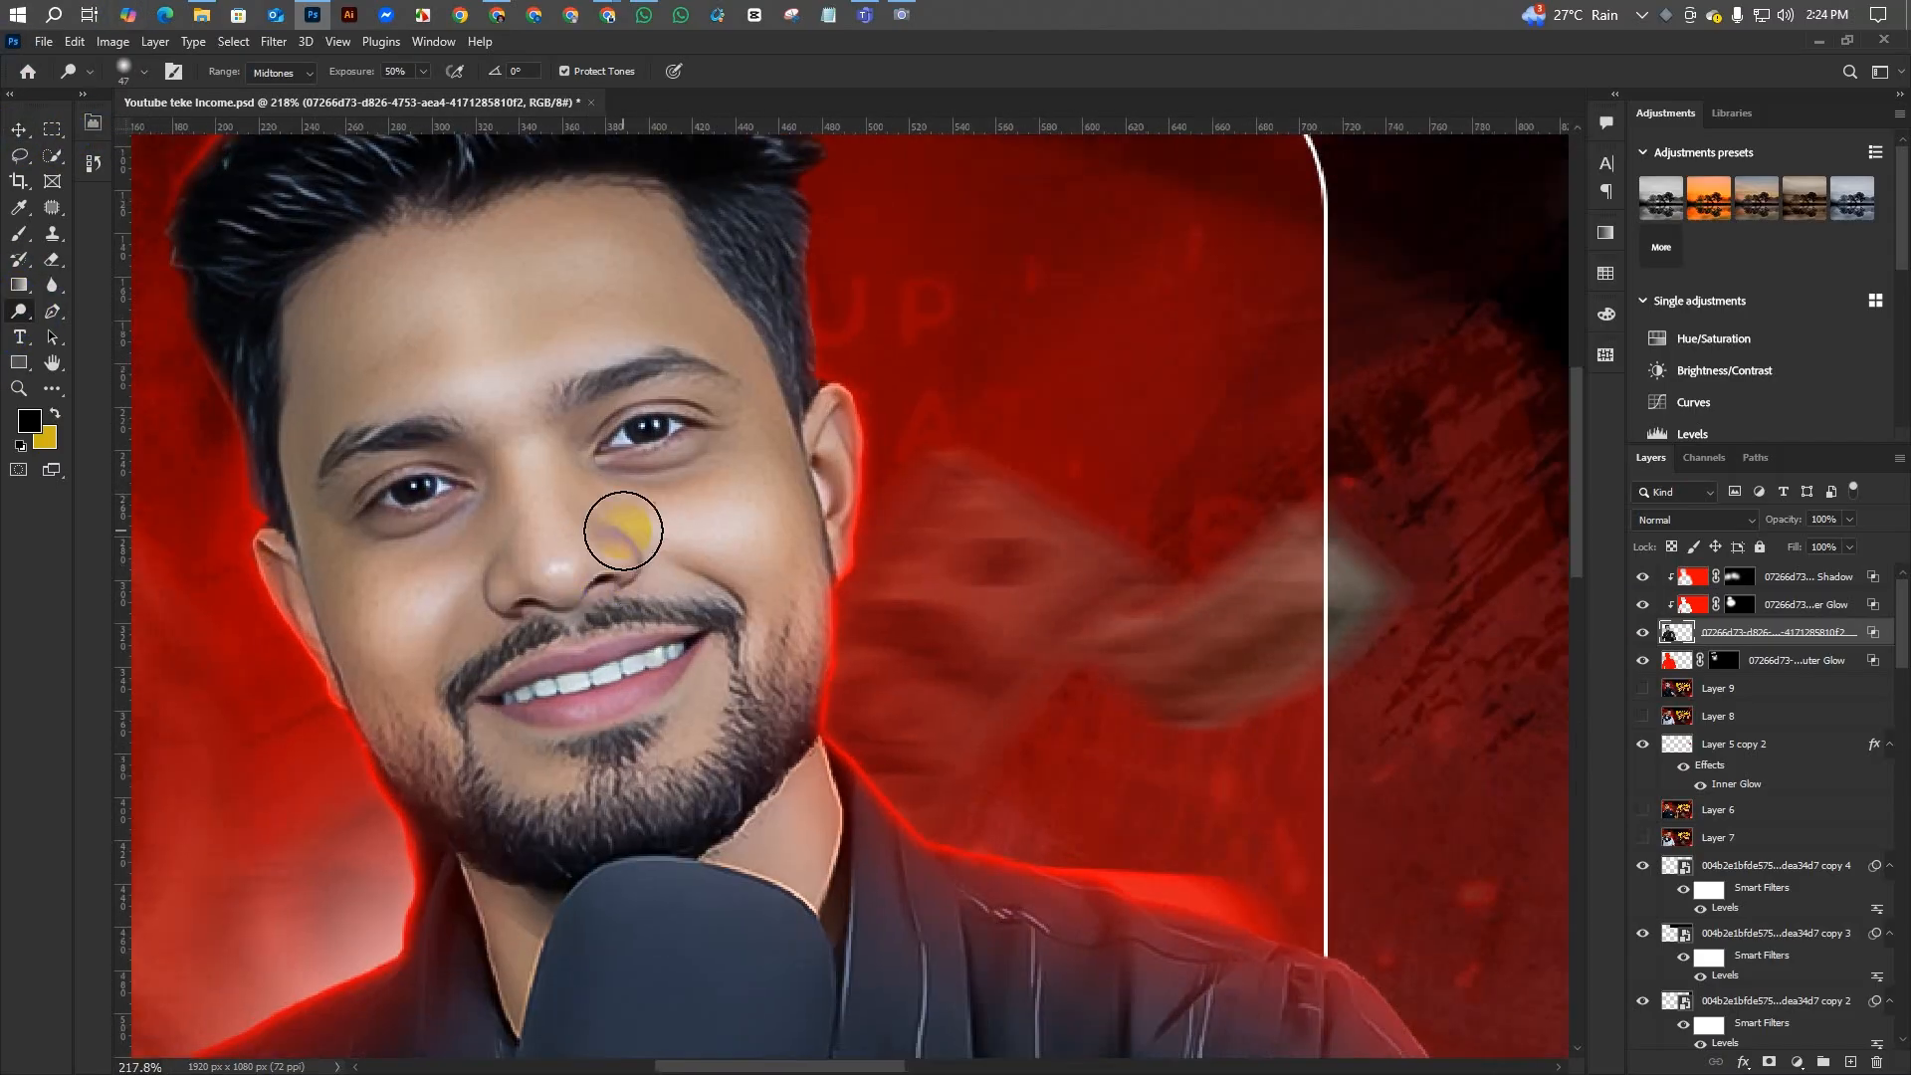
{"action": "mouse_move", "coordinate": [630, 473]}
{"action": "left_mouse_down"}
{"action": "mouse_move", "coordinate": [590, 475]}
{"action": "mouse_move", "coordinate": [736, 436]}
{"action": "left_mouse_up"}
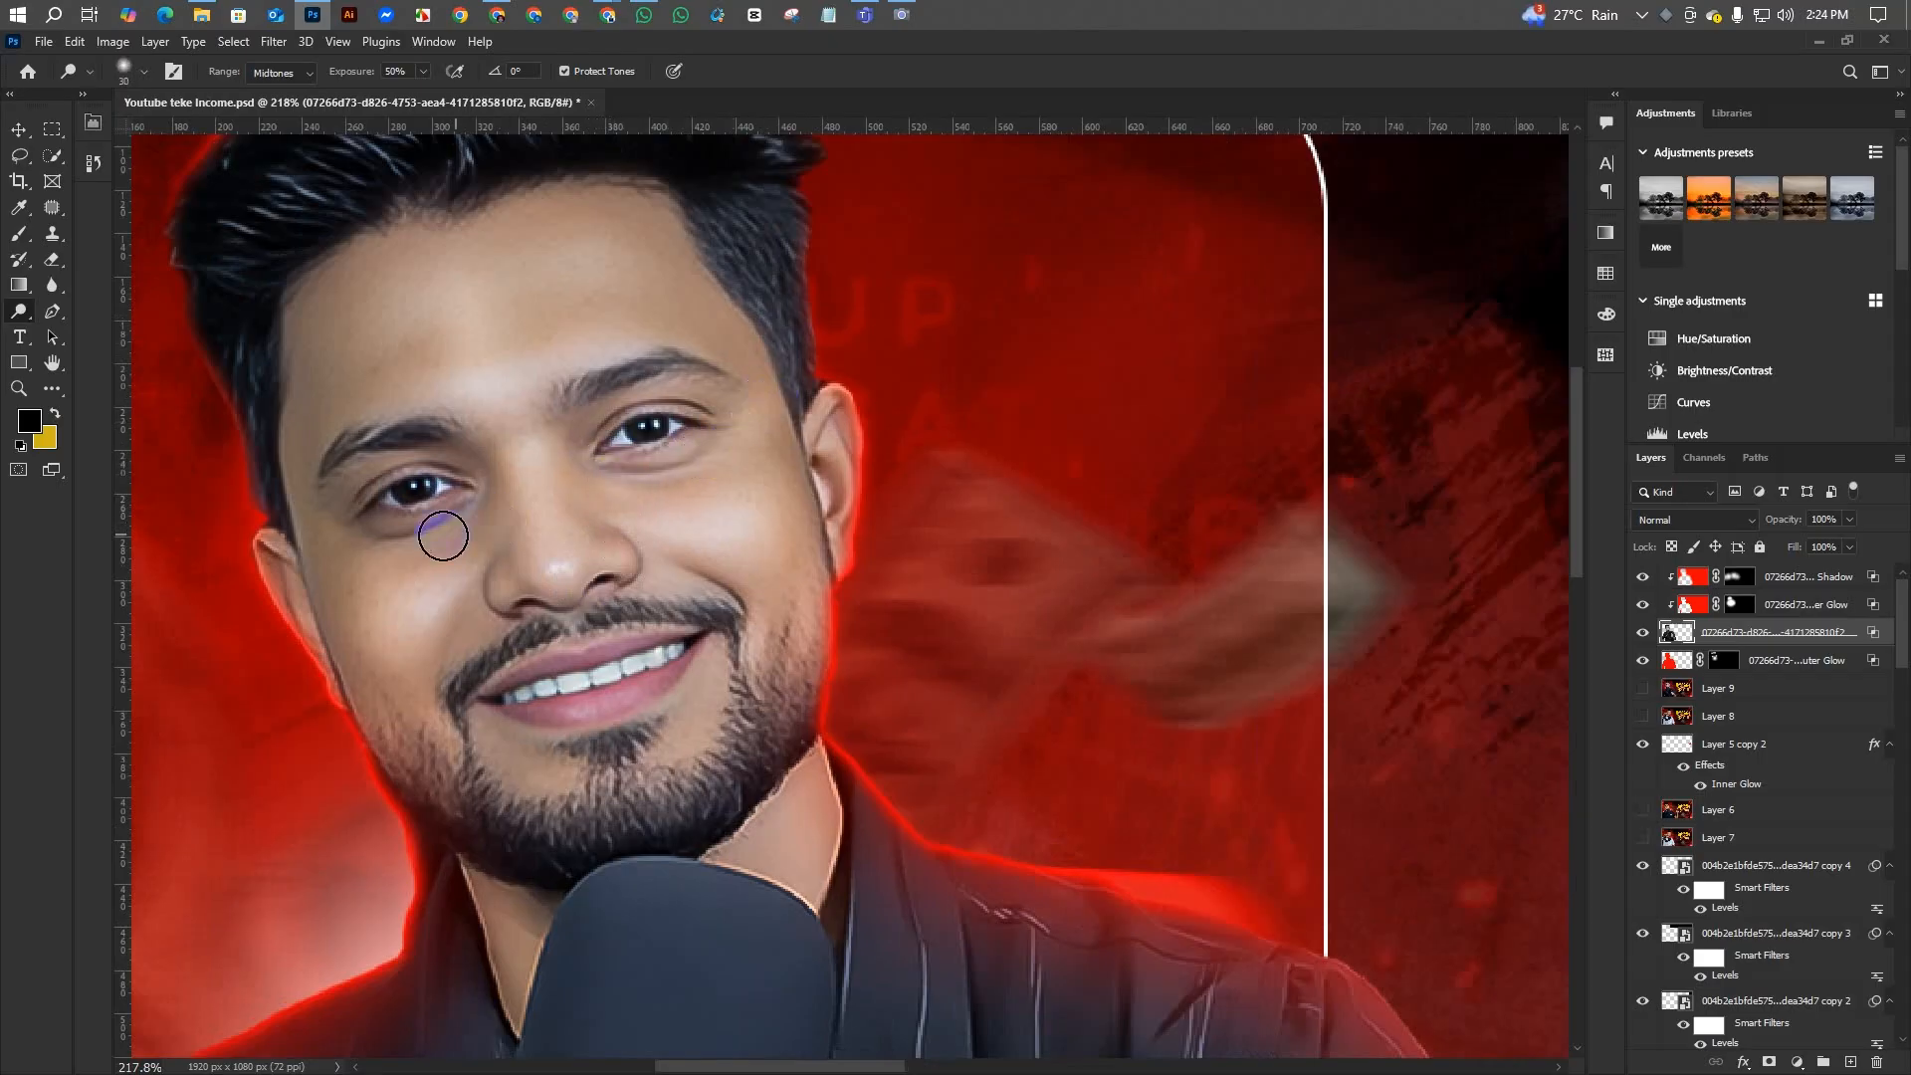
{"action": "mouse_move", "coordinate": [457, 514]}
{"action": "left_mouse_down"}
{"action": "mouse_move", "coordinate": [366, 532]}
{"action": "mouse_move", "coordinate": [268, 495]}
{"action": "left_mouse_up"}
{"action": "scroll", "coordinate": [487, 563], "scroll_direction": "down", "scroll_amount": 8}
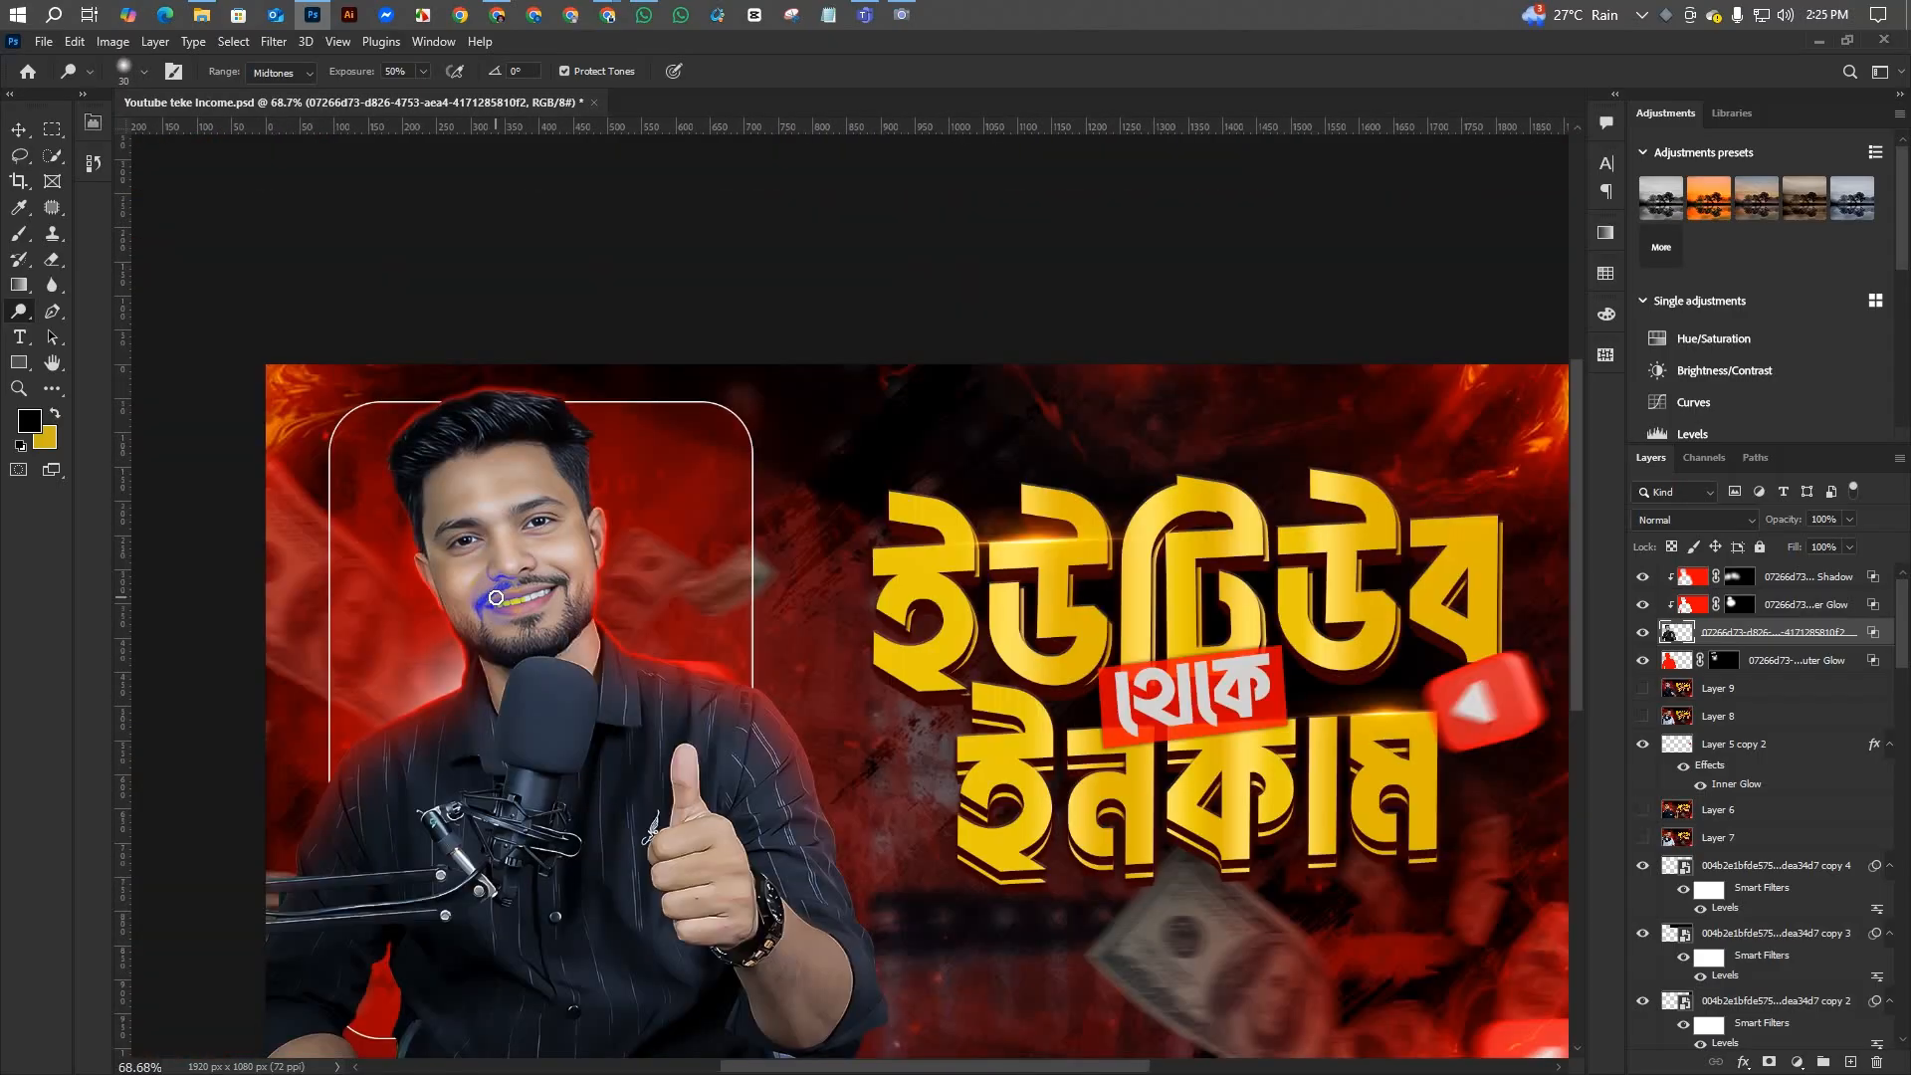
{"action": "scroll", "coordinate": [497, 605], "scroll_direction": "down", "scroll_amount": 1}
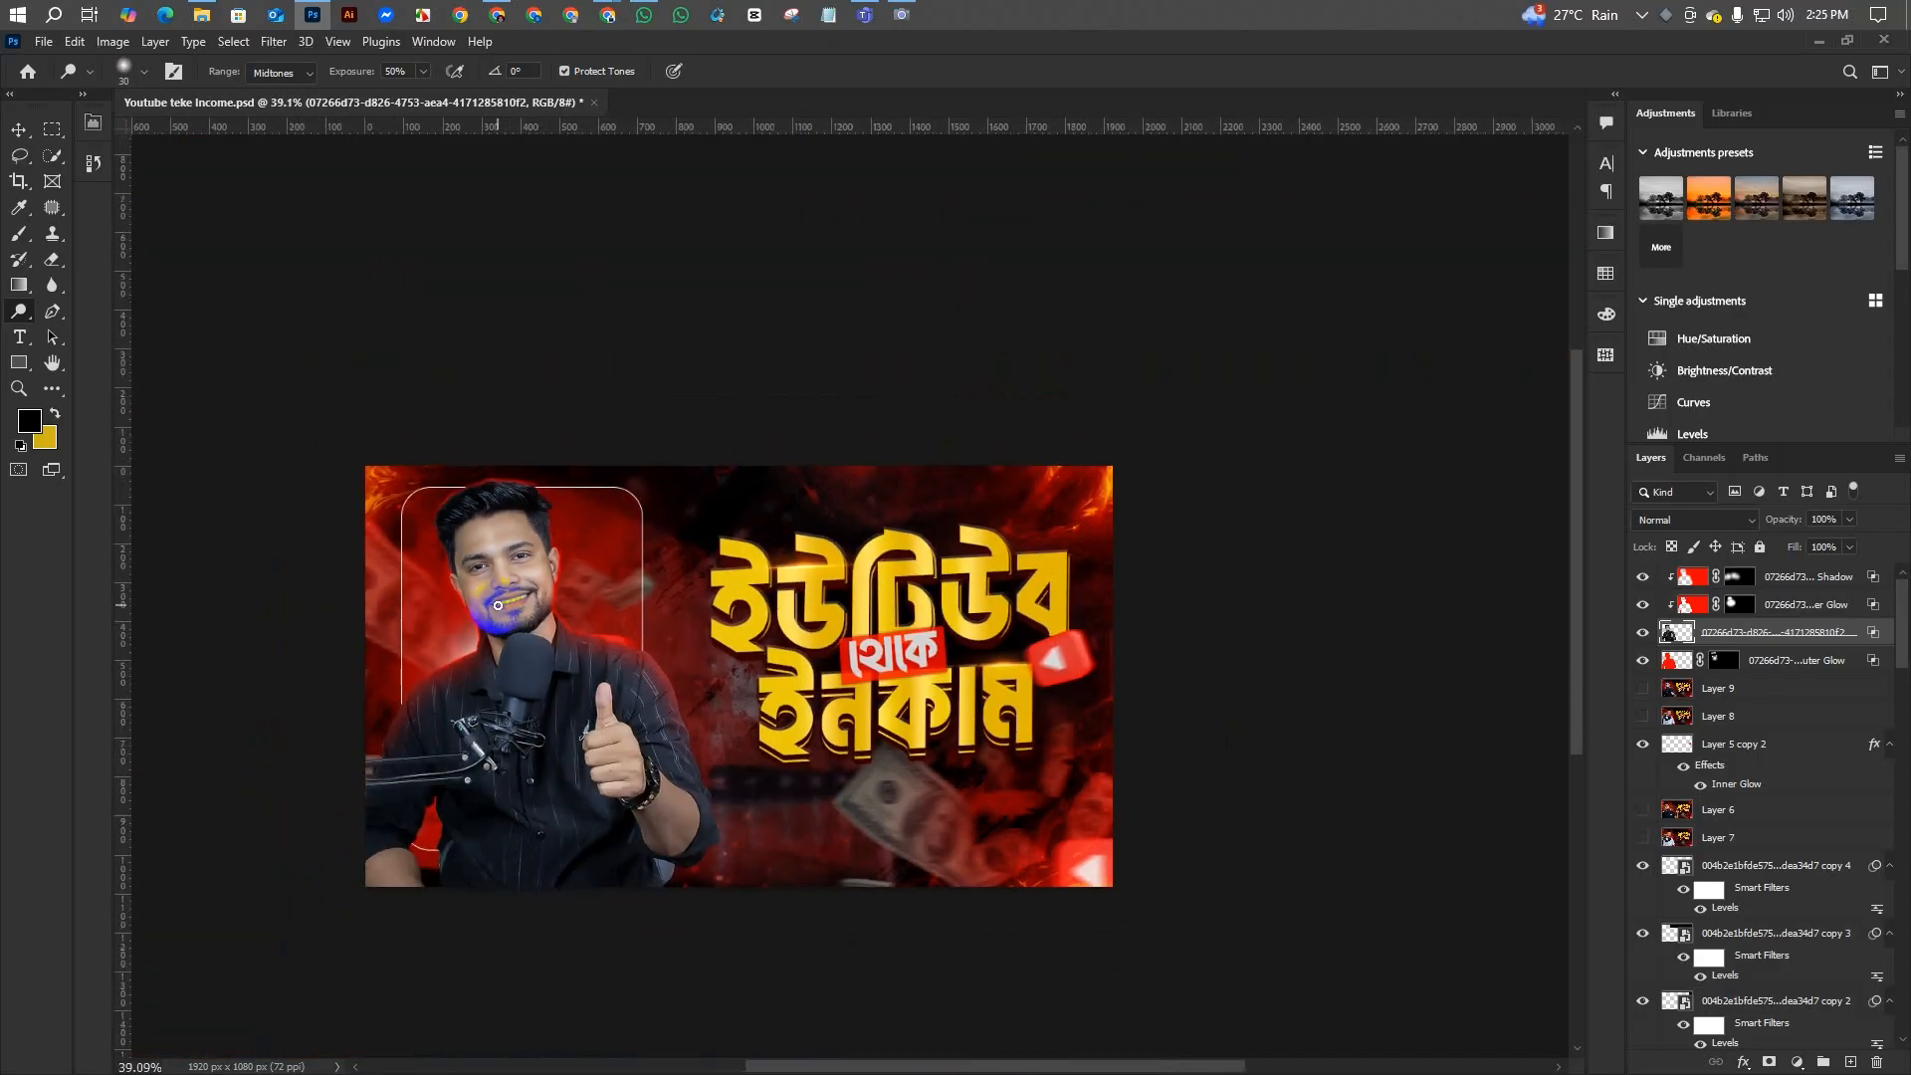
- Deselect the portrait layer and stamp all visible layers into a new merged layer at the top of the stack
{"action": "left_click", "coordinate": [19, 130]}
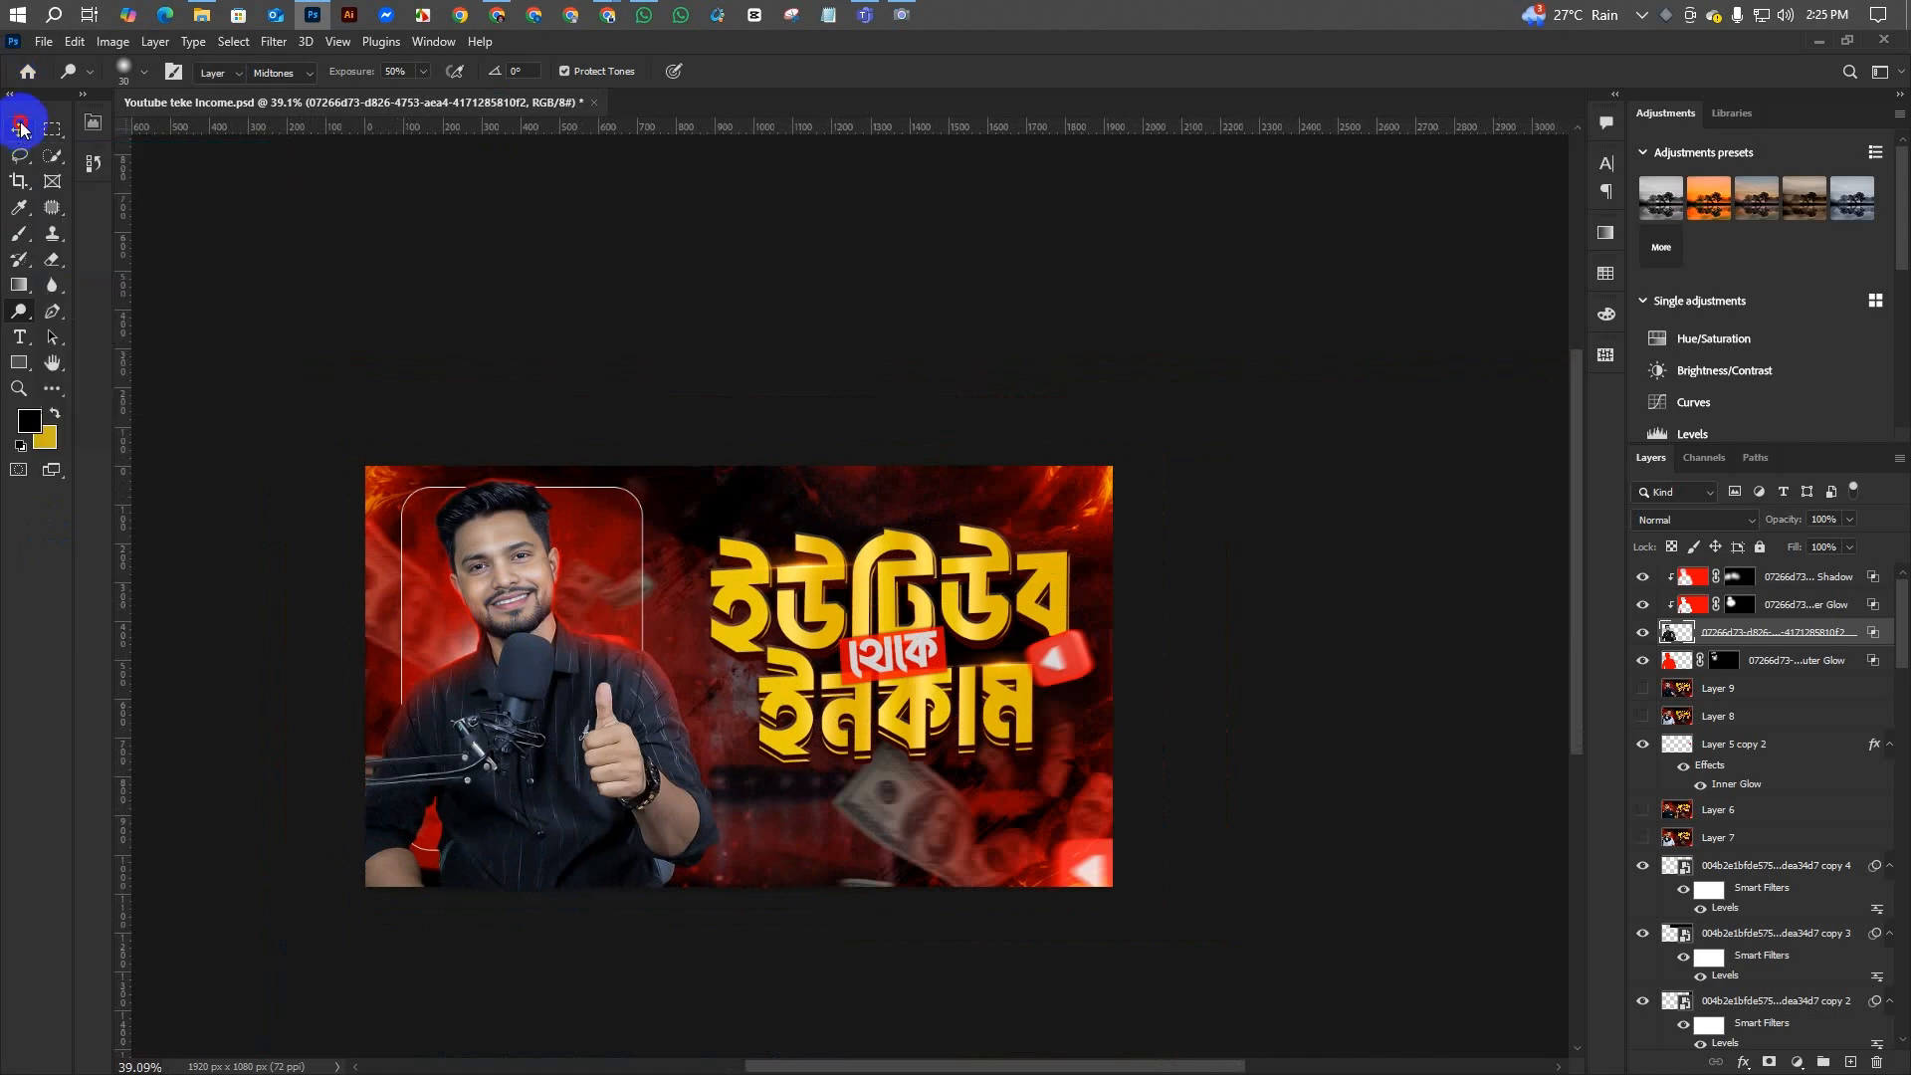
{"action": "left_click", "coordinate": [619, 388]}
{"action": "scroll", "coordinate": [587, 476], "scroll_direction": "down", "scroll_amount": 1}
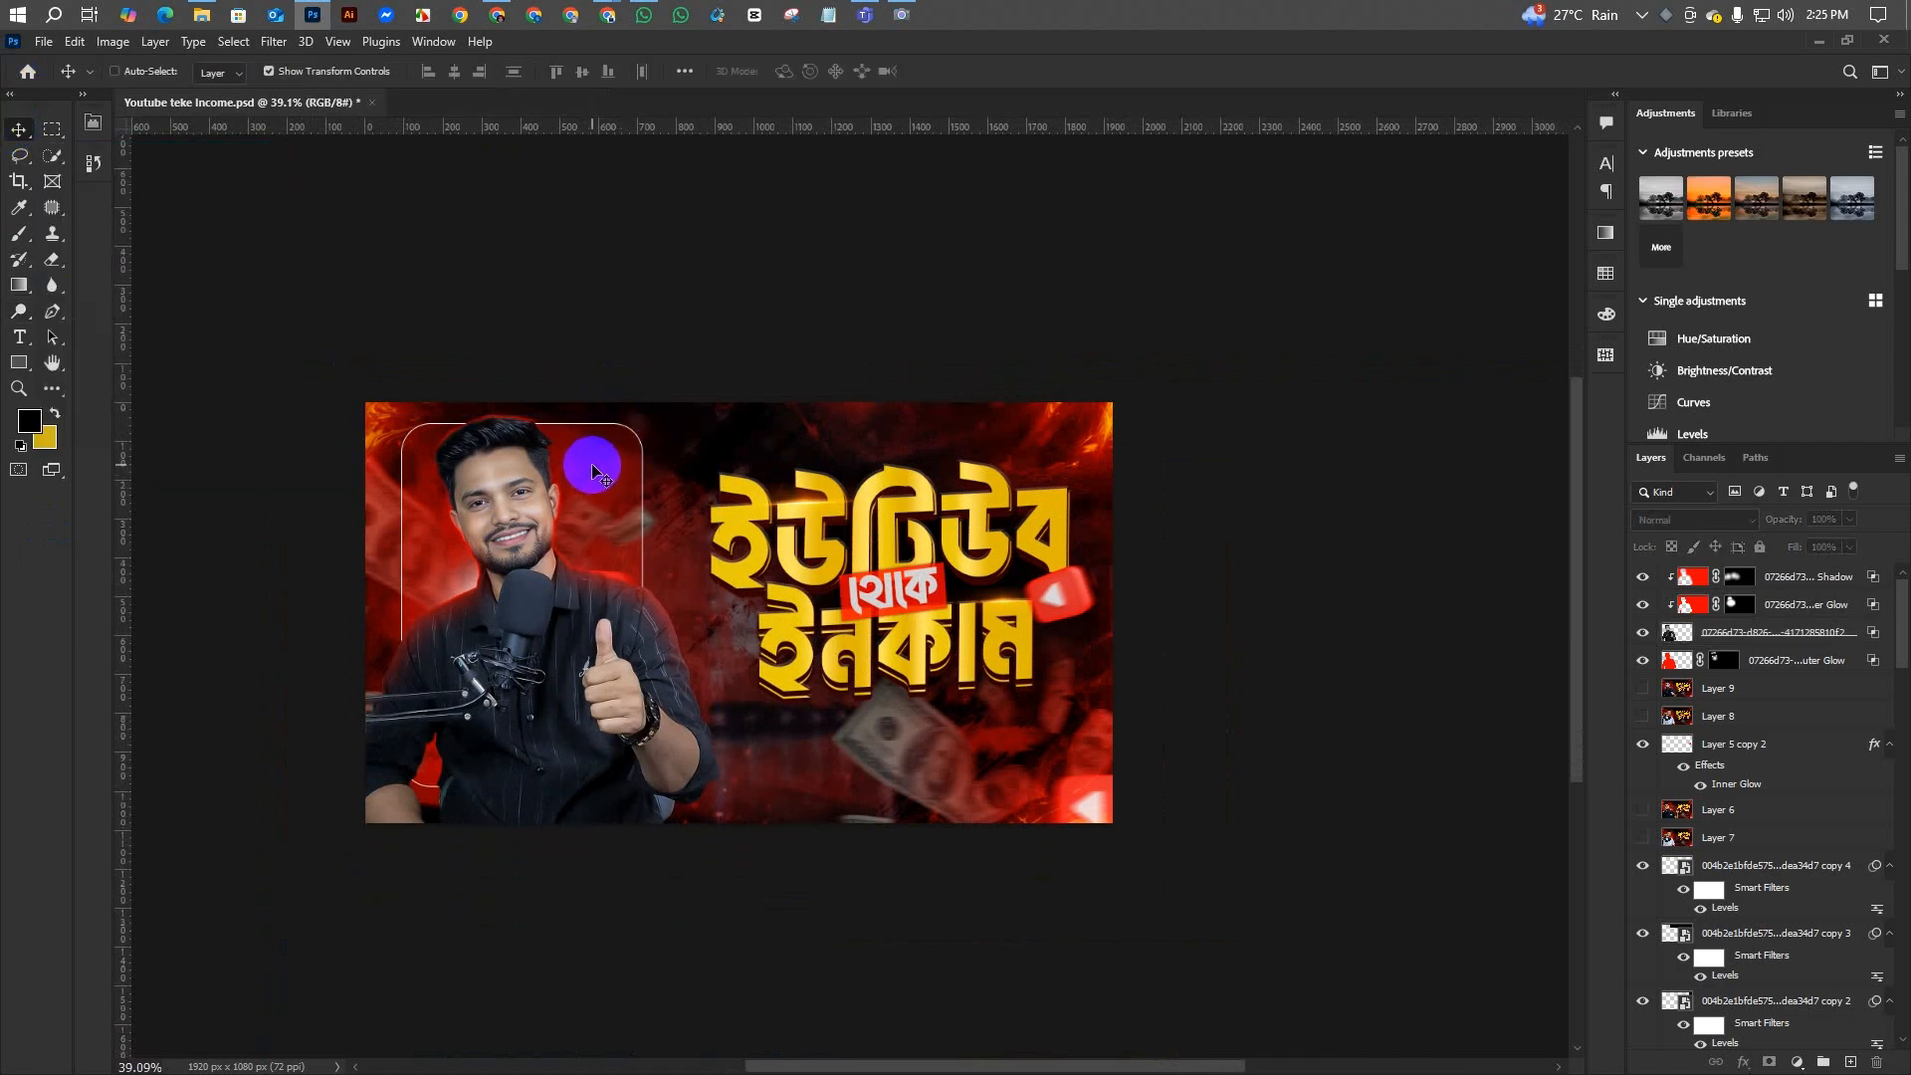
{"action": "key", "text": "ctrl+shift+alt+e"}
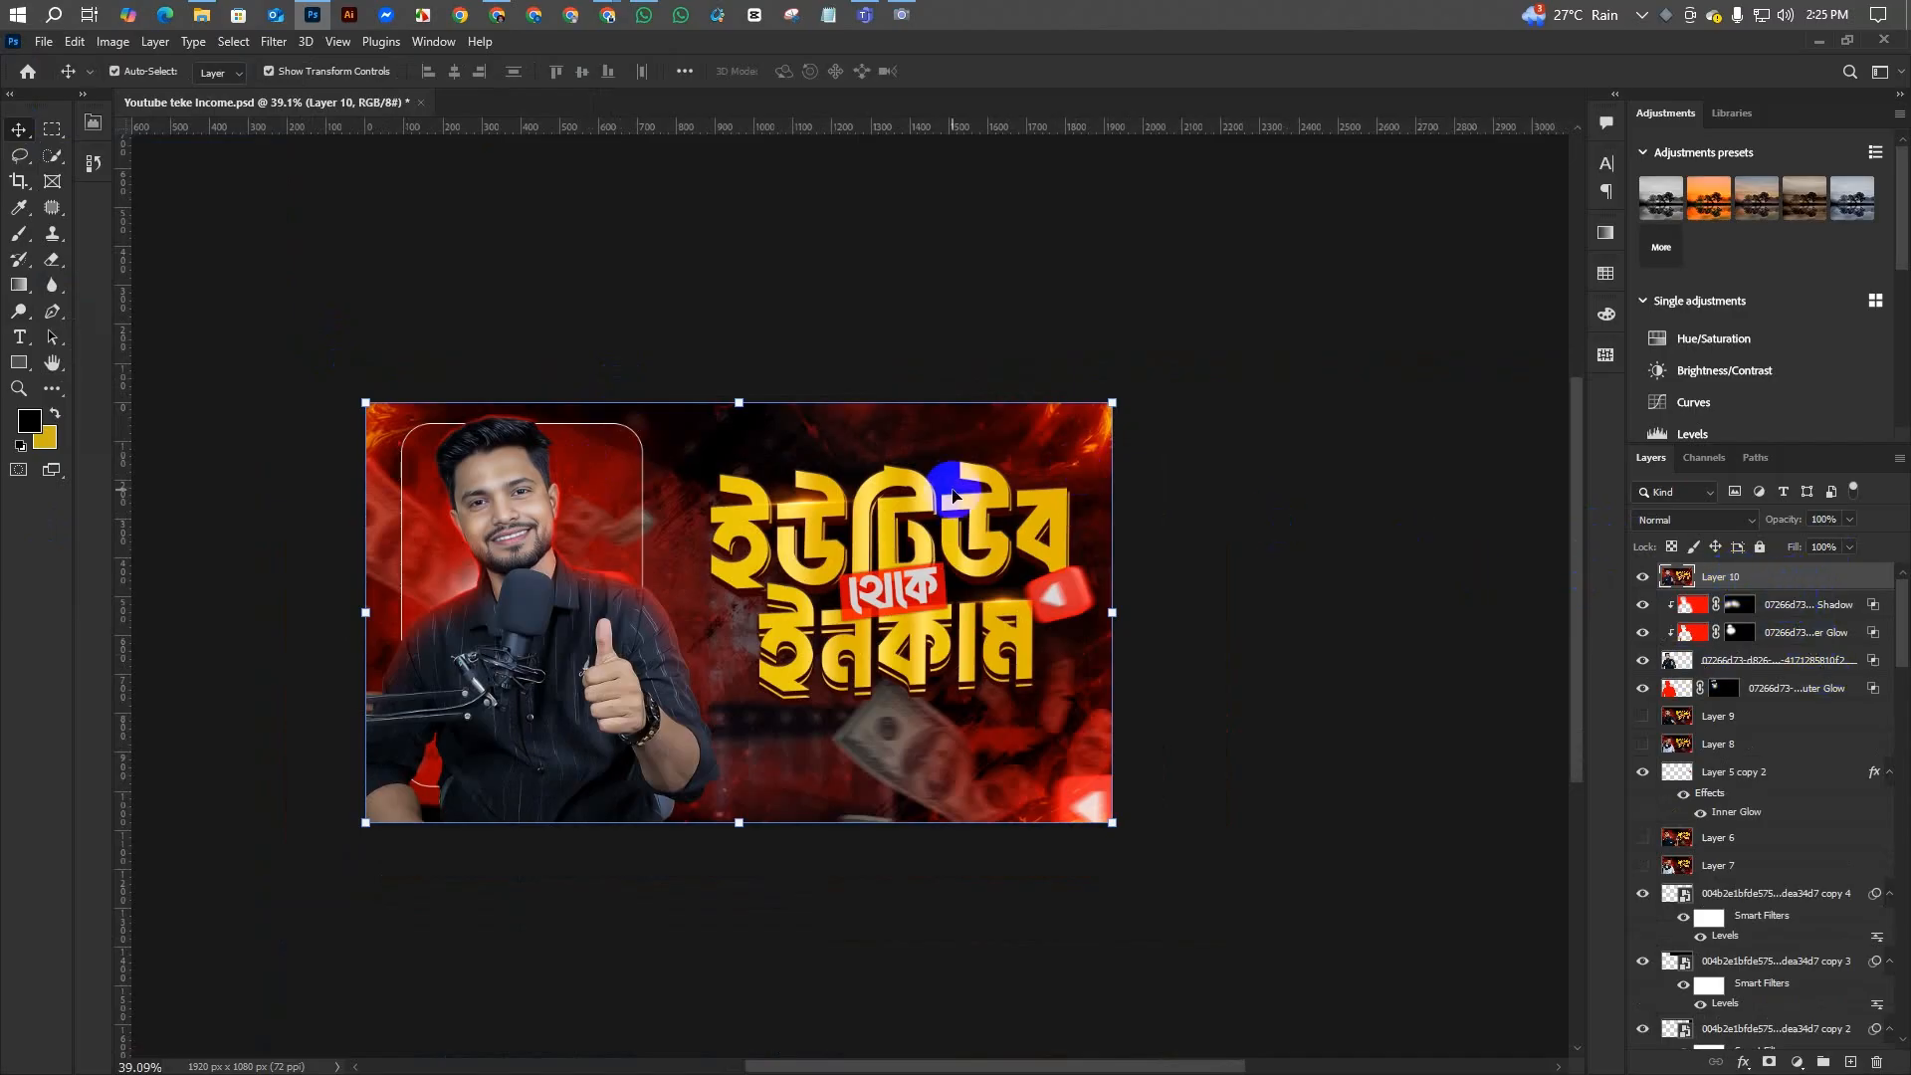
{"action": "scroll", "coordinate": [588, 609], "scroll_direction": "up", "scroll_amount": 5}
{"action": "scroll", "coordinate": [587, 609], "scroll_direction": "down", "scroll_amount": 5}
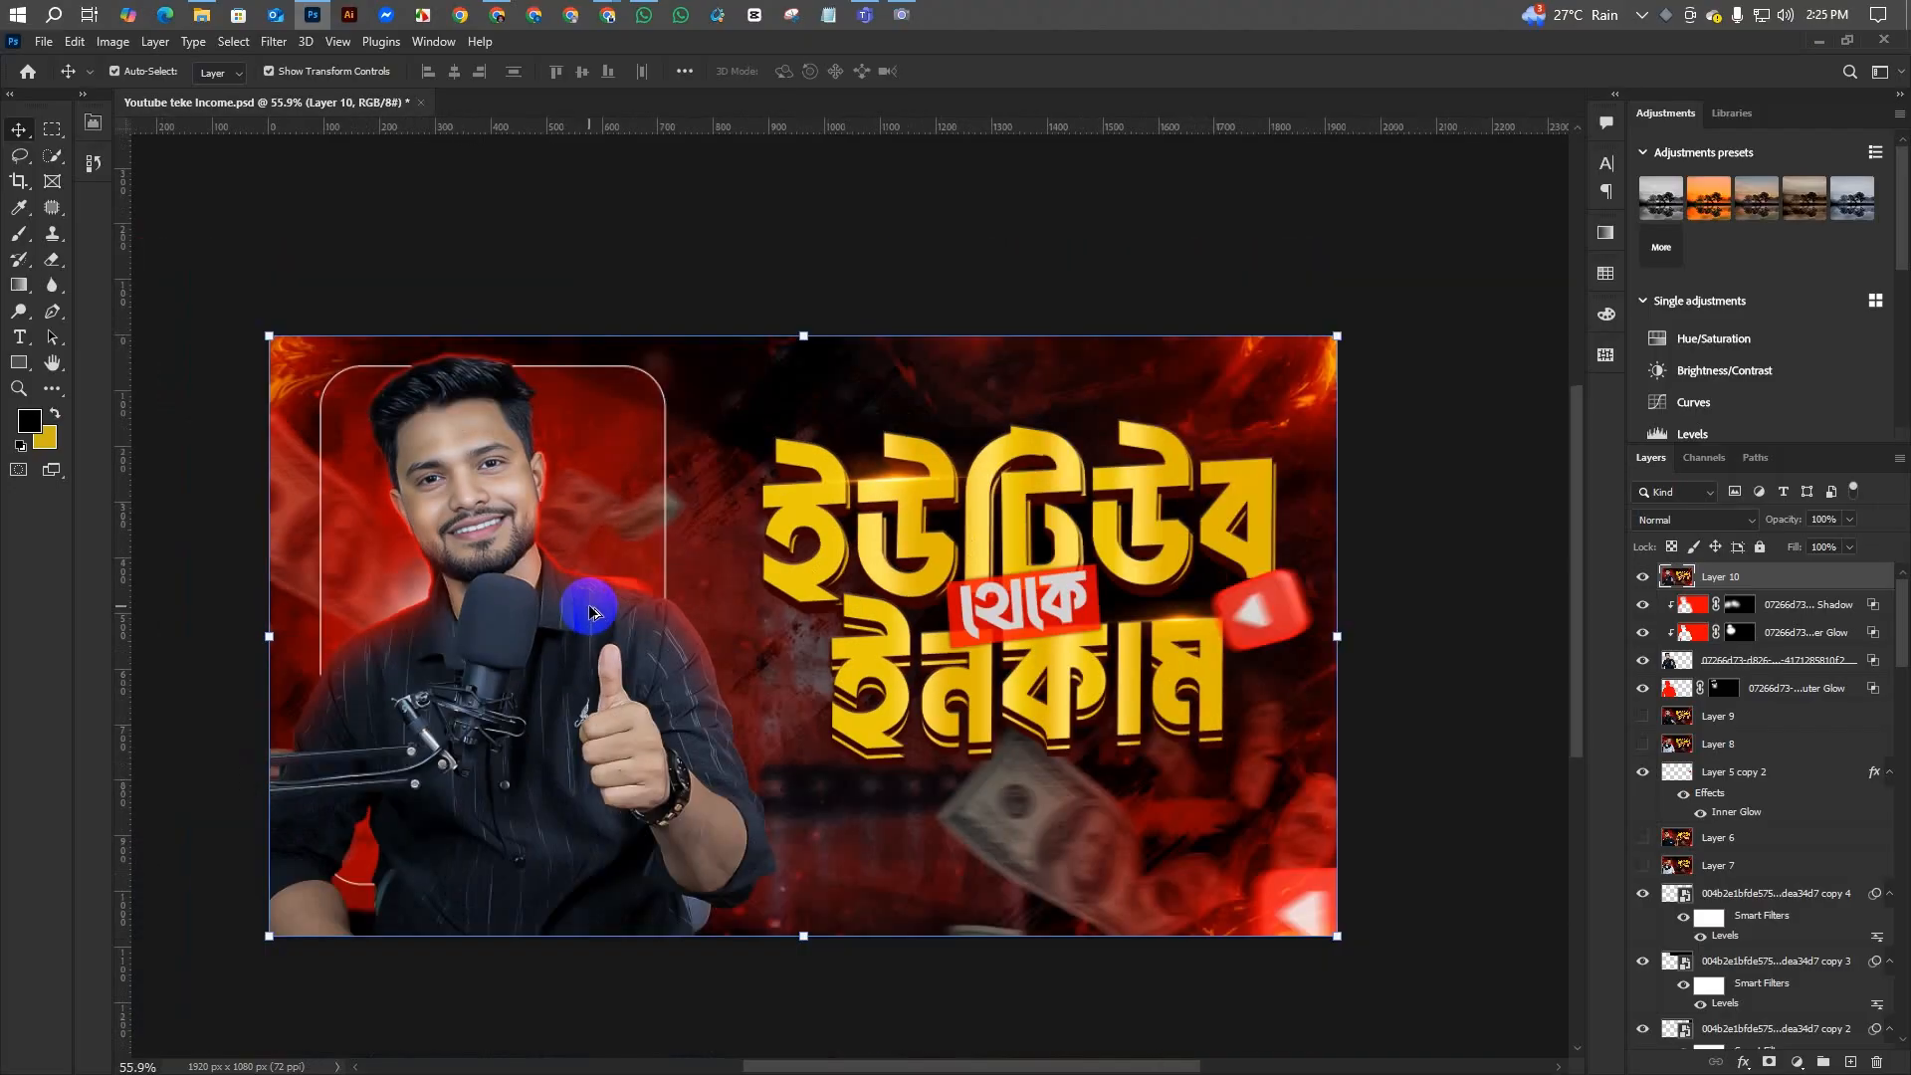
- Start a Camera Raw filter on the merged layer with Temperature -3, Exposure -0.10, Contrast +19, Highlights -11, Shadows -35 and Whites +12
{"action": "left_click", "coordinate": [267, 44]}
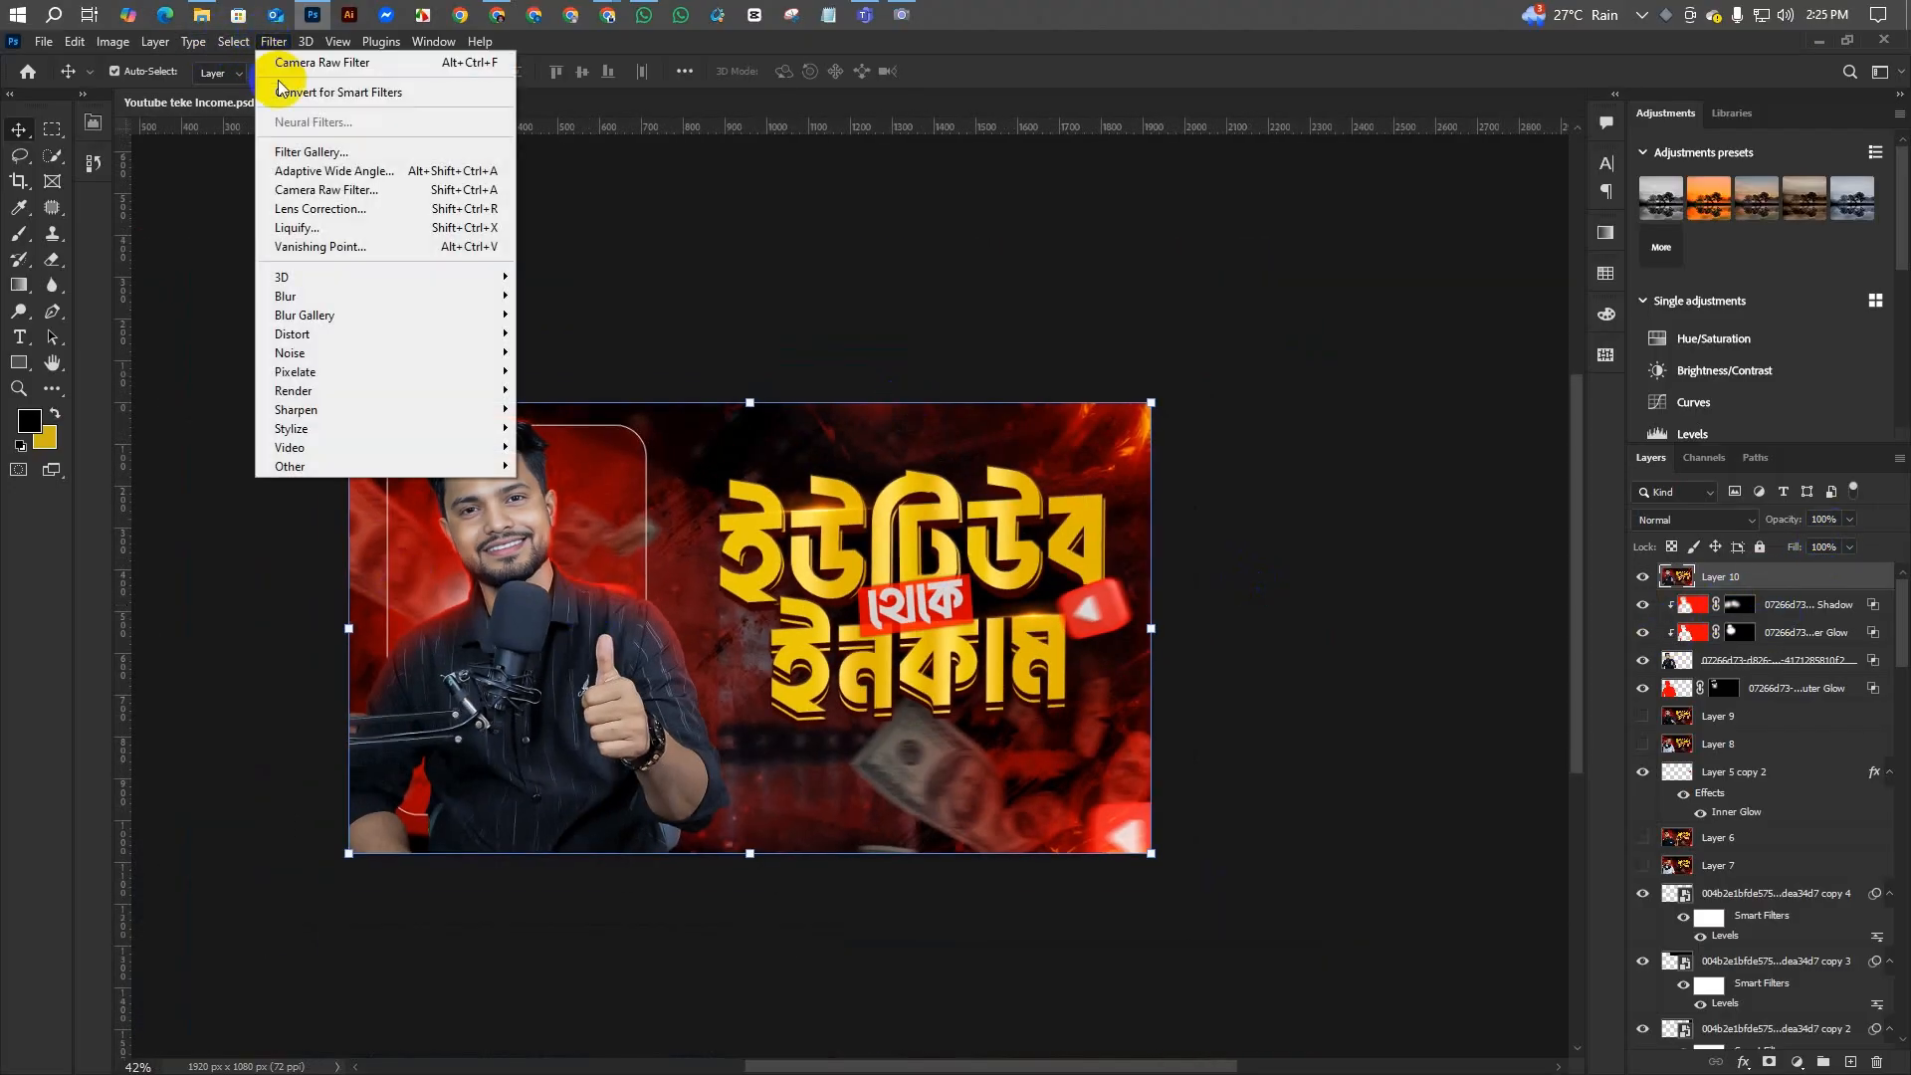
{"action": "left_click", "coordinate": [296, 193]}
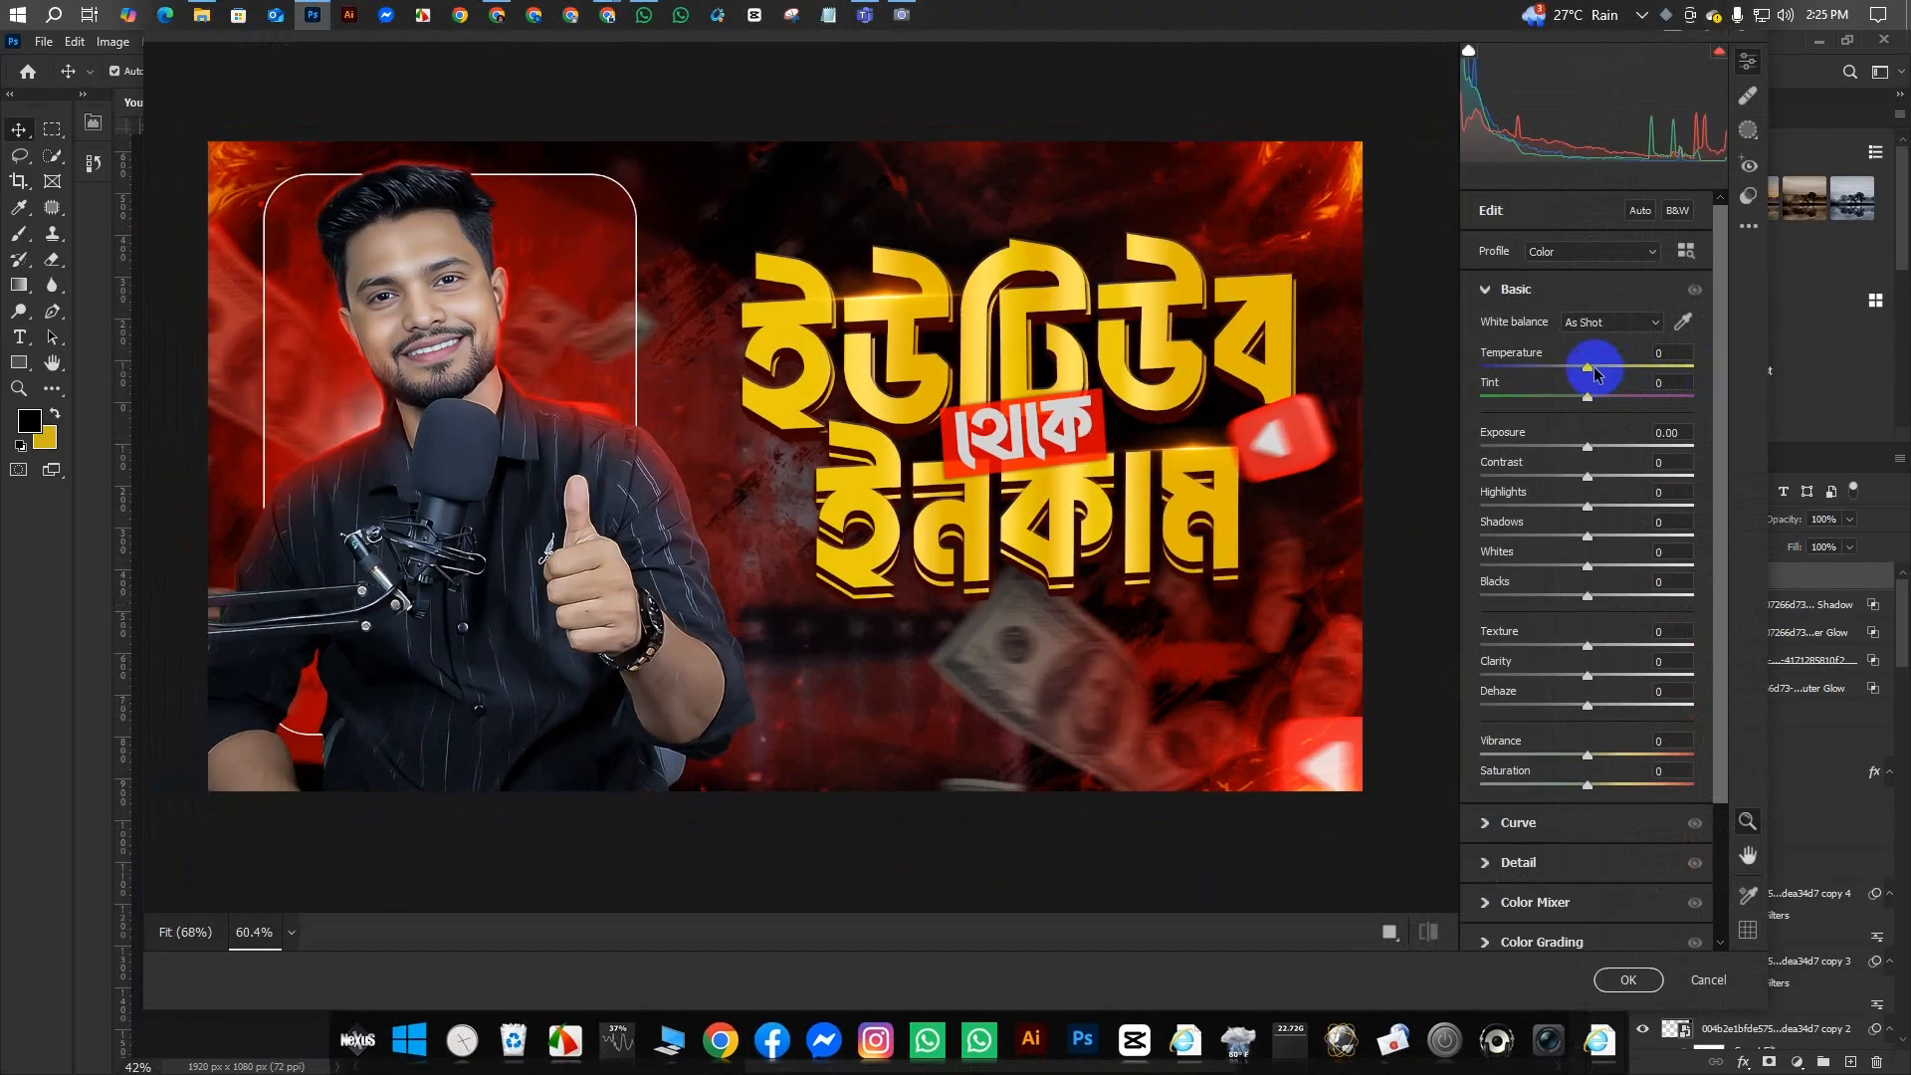
{"action": "left_click_drag", "start_coordinate": [1594, 373], "coordinate": [1585, 375]}
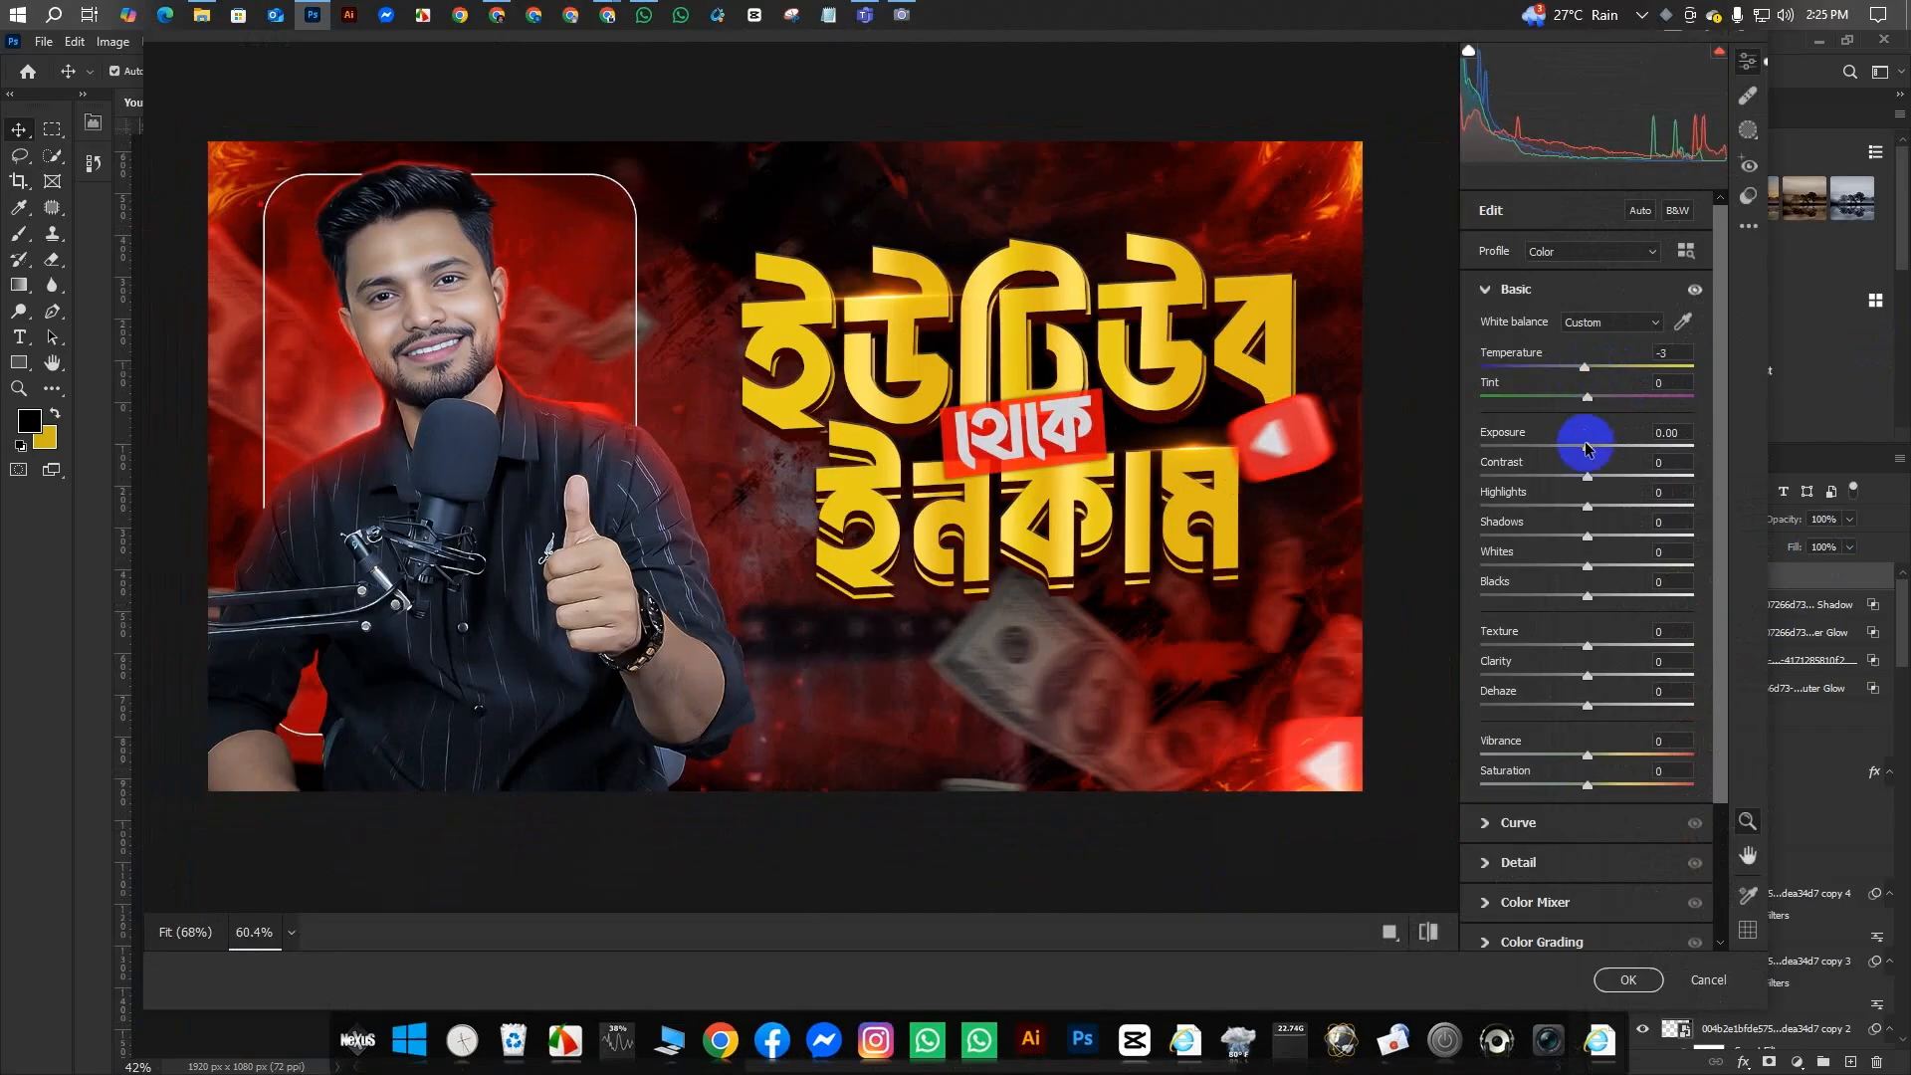
{"action": "left_click_drag", "start_coordinate": [1586, 451], "coordinate": [1613, 610]}
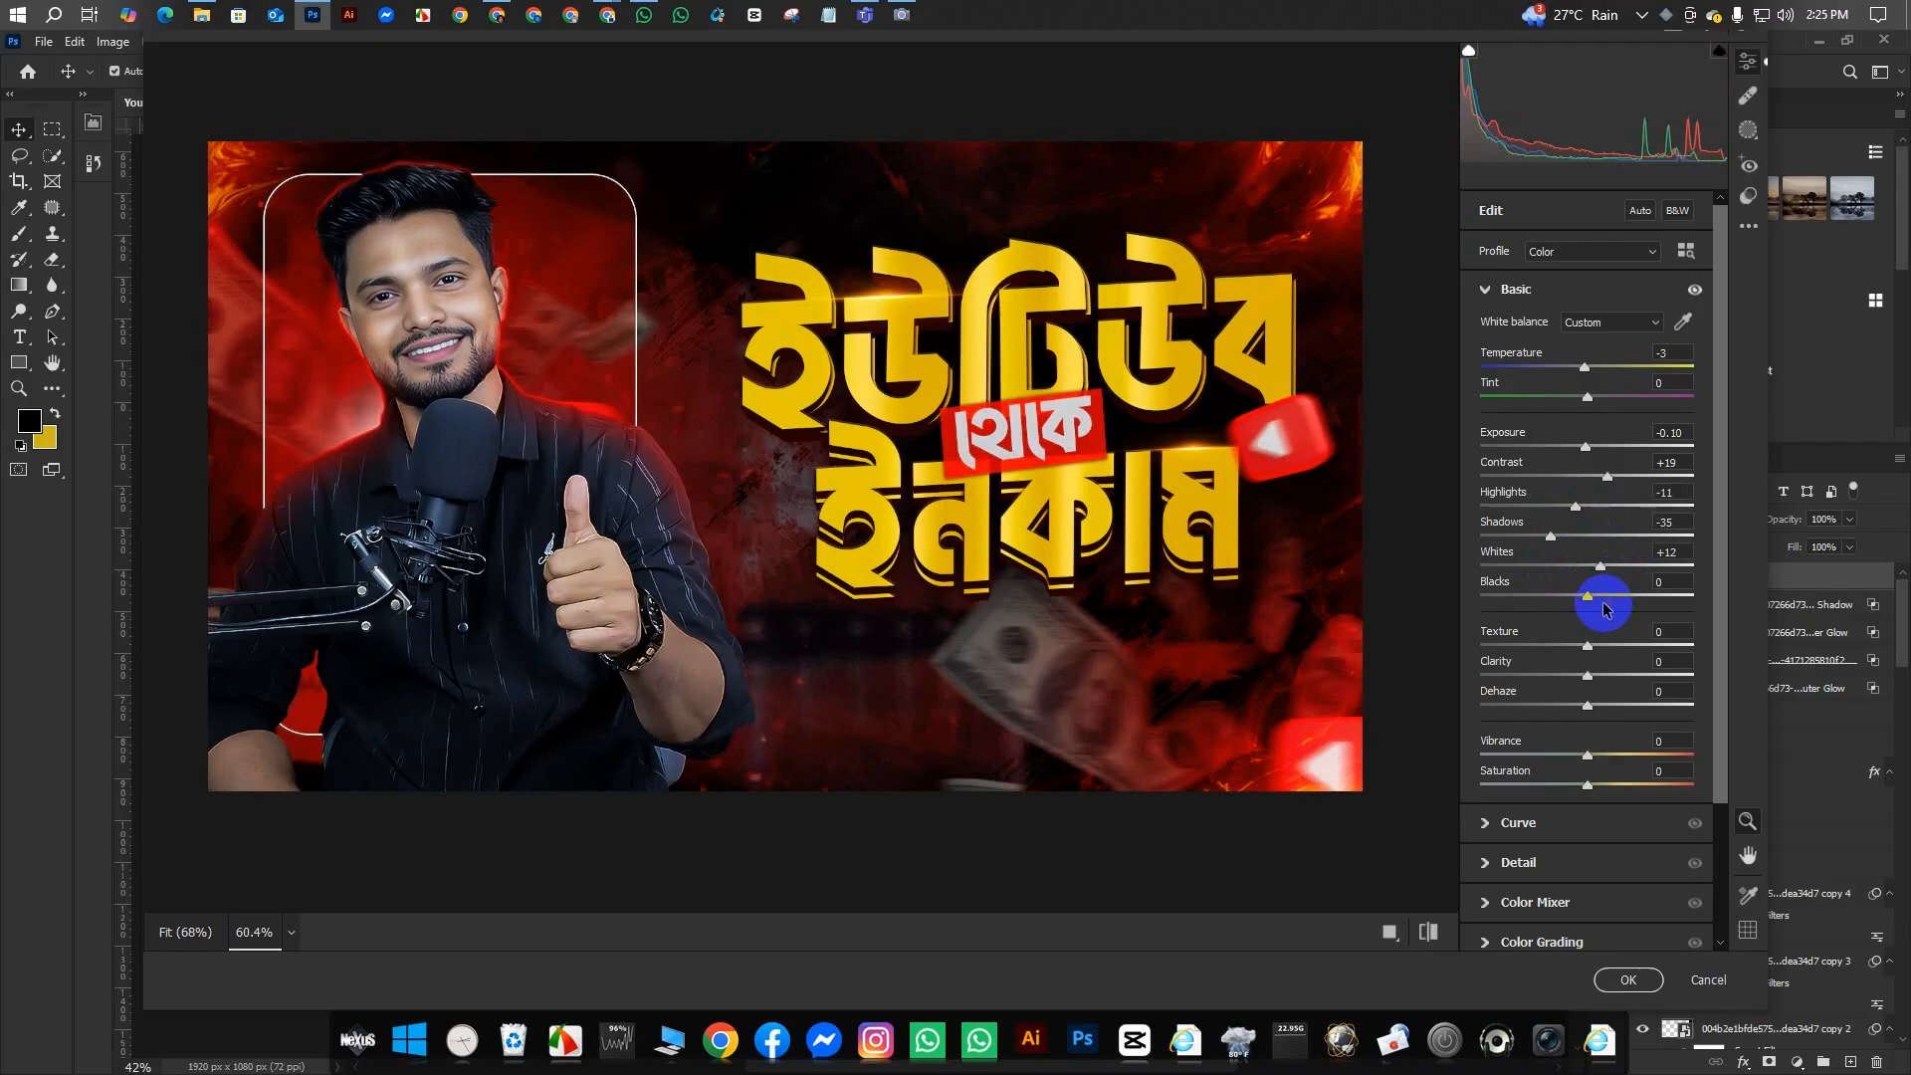
- Set Blacks to -24, Texture to +6 and Clarity to +20, and apply the Camera Raw adjustments to the merged layer
{"action": "left_click_drag", "start_coordinate": [1594, 600], "coordinate": [1613, 685]}
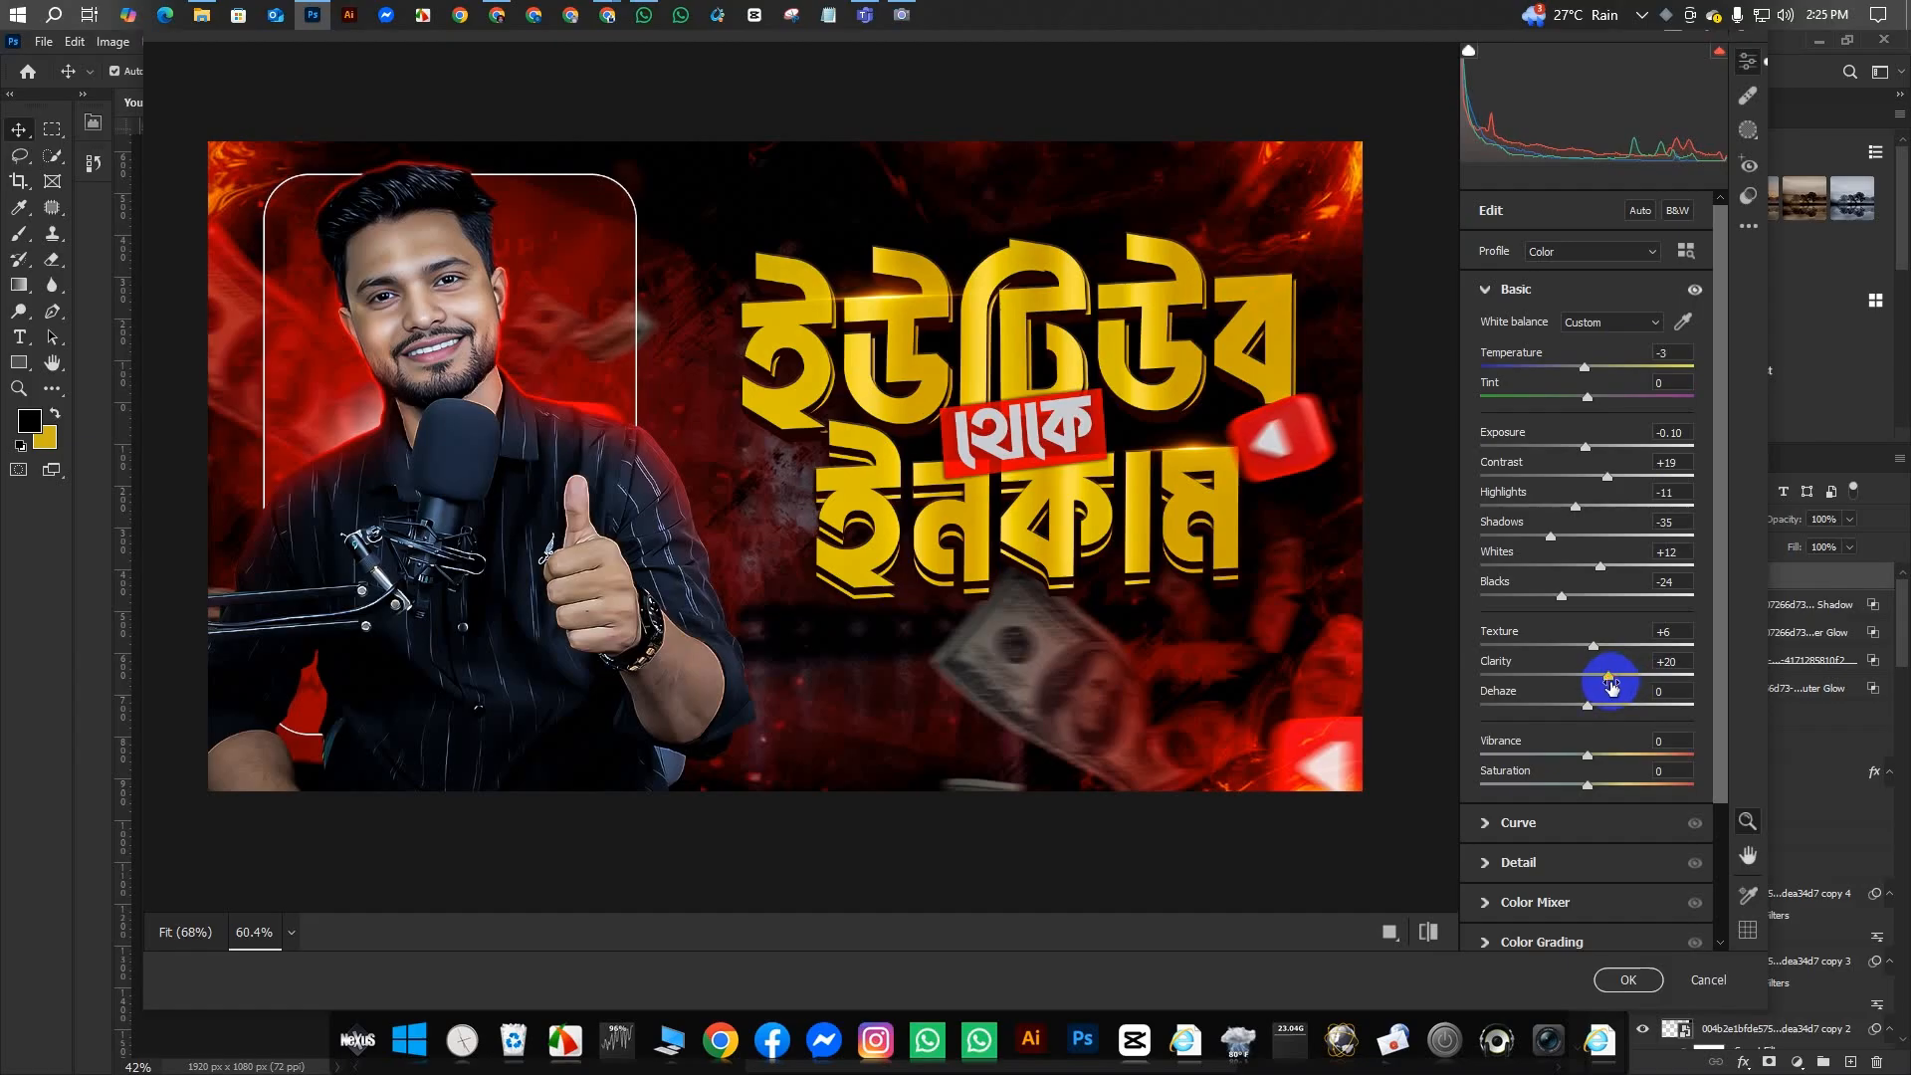
{"action": "scroll", "coordinate": [976, 466], "scroll_direction": "down", "scroll_amount": 3}
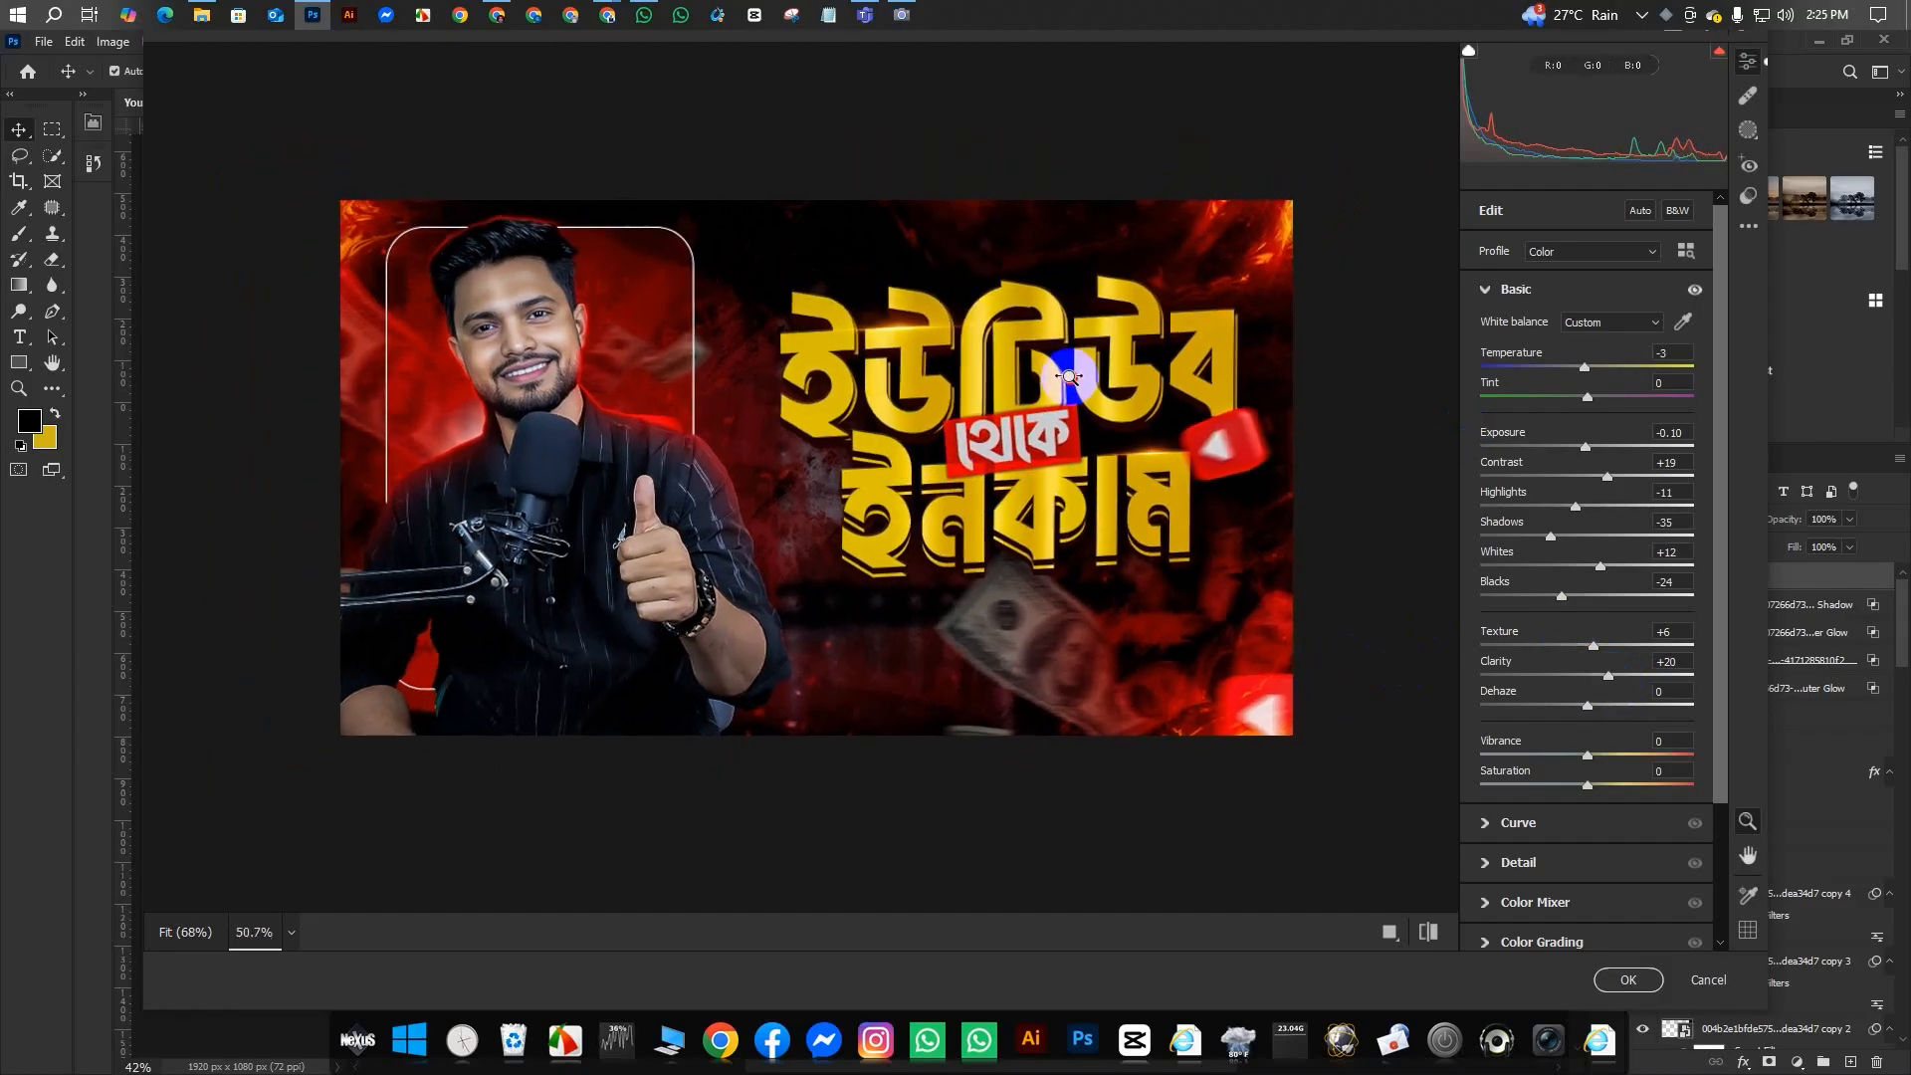
{"action": "scroll", "coordinate": [1074, 376], "scroll_direction": "up", "scroll_amount": 3}
{"action": "left_click", "coordinate": [1627, 980]}
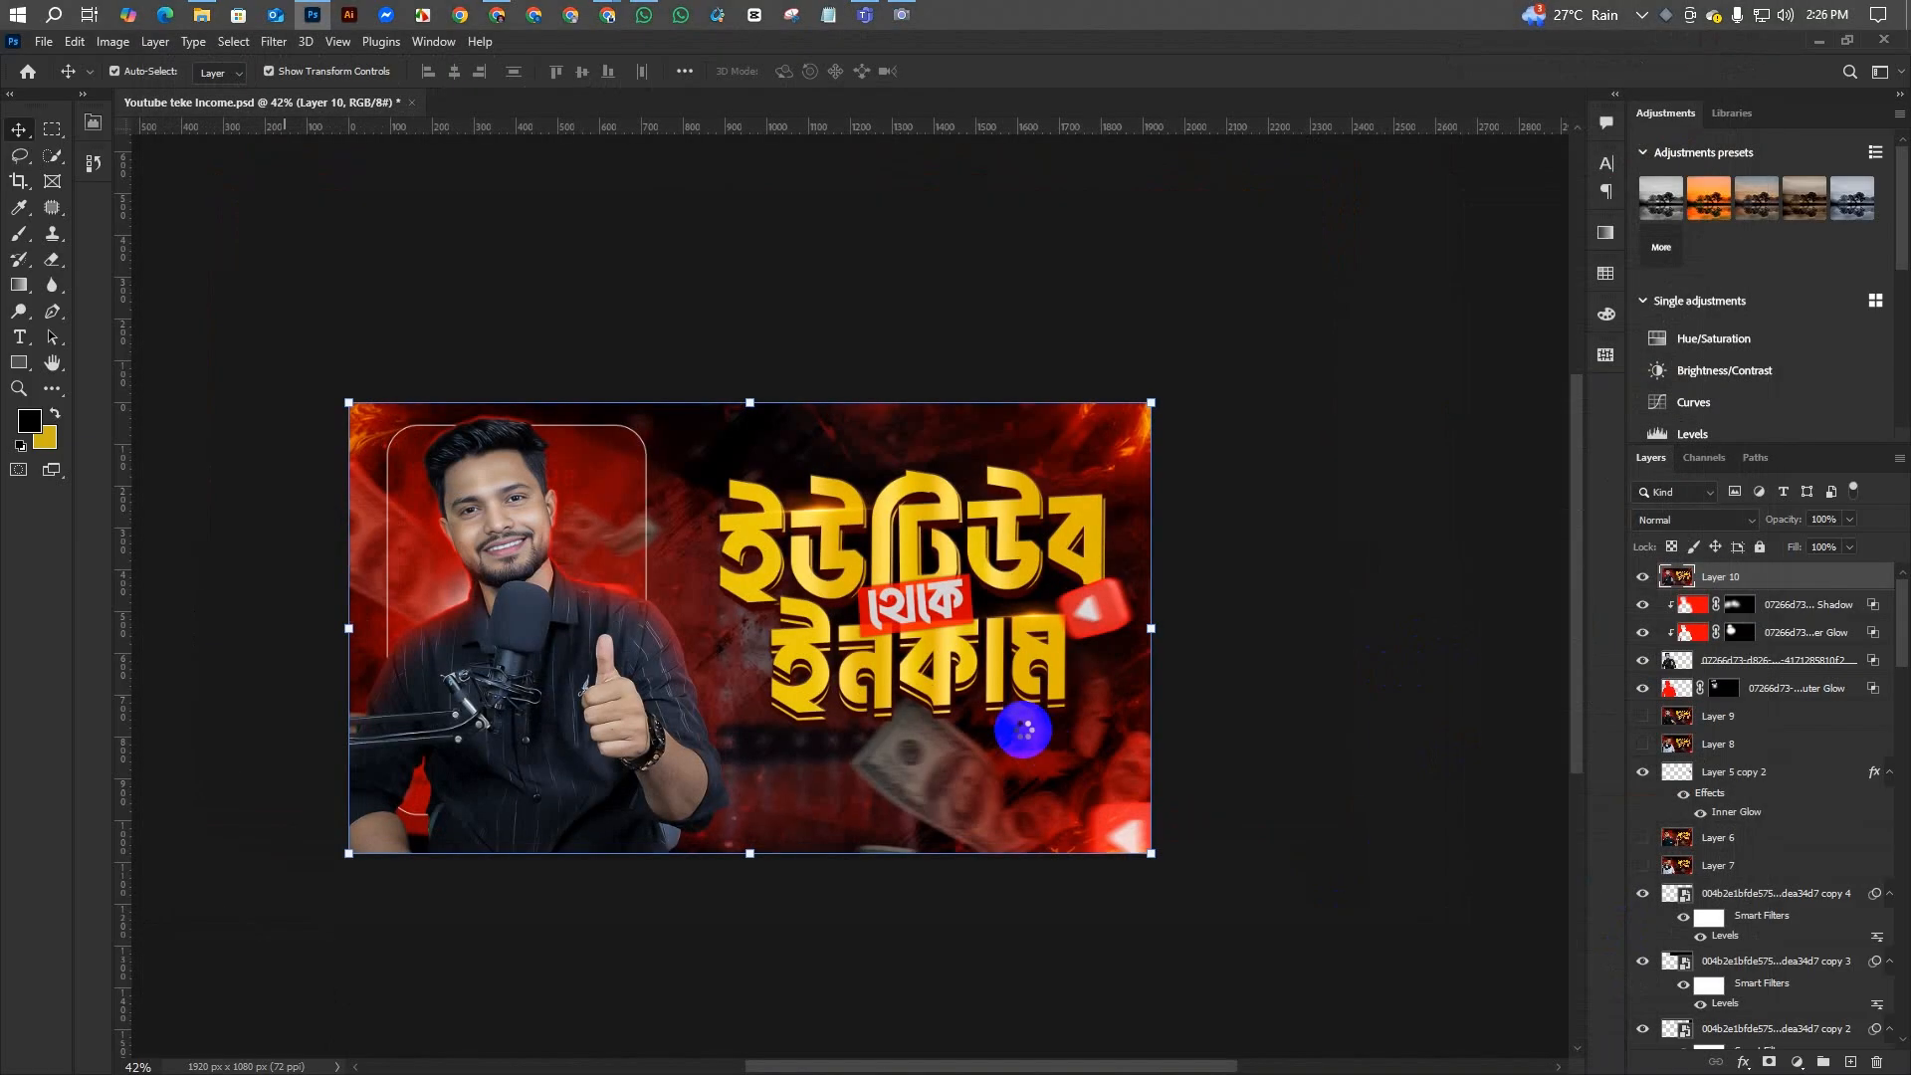
- Compare the thumbnail before and after color grading by toggling the merged layer's visibility, leaving it shown
{"action": "left_click", "coordinate": [1295, 552]}
{"action": "left_click", "coordinate": [1637, 578]}
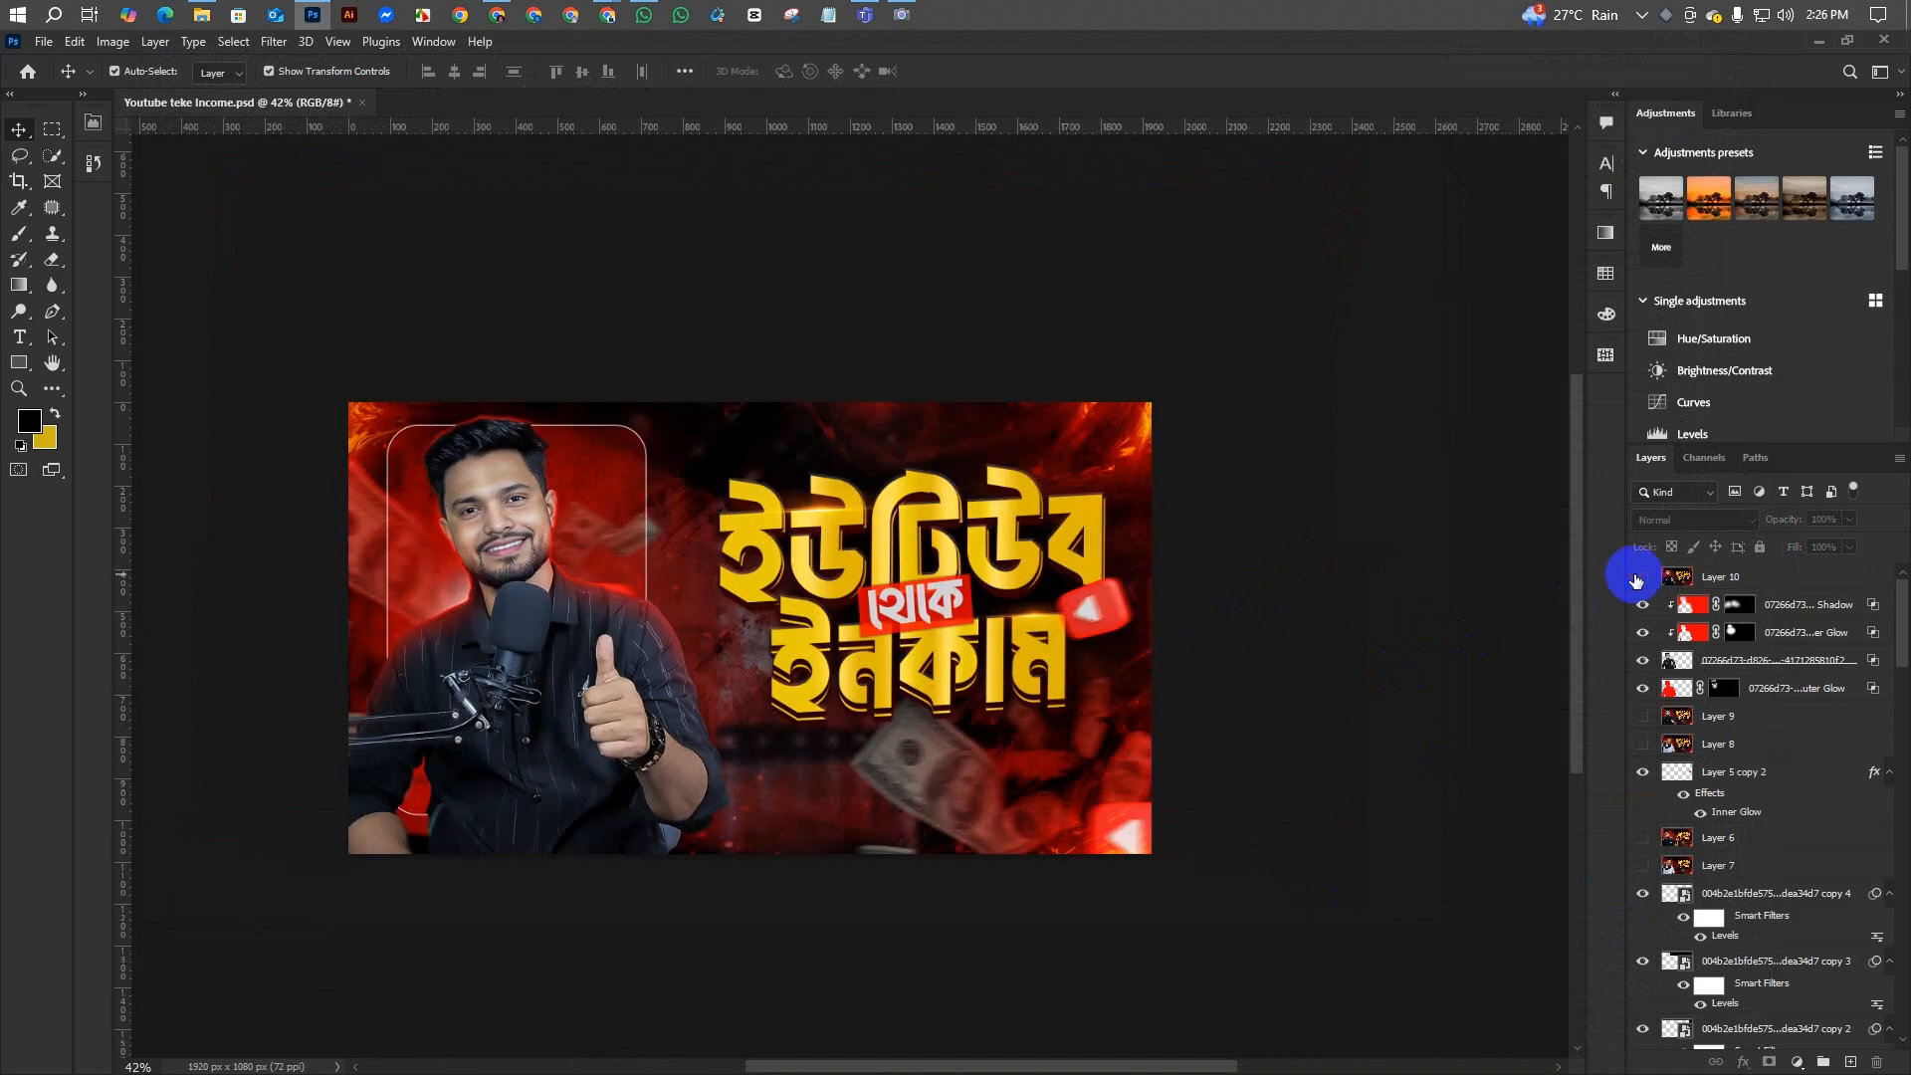
{"action": "left_click", "coordinate": [1637, 578]}
{"action": "left_click", "coordinate": [1637, 578]}
{"action": "left_click", "coordinate": [1638, 579]}
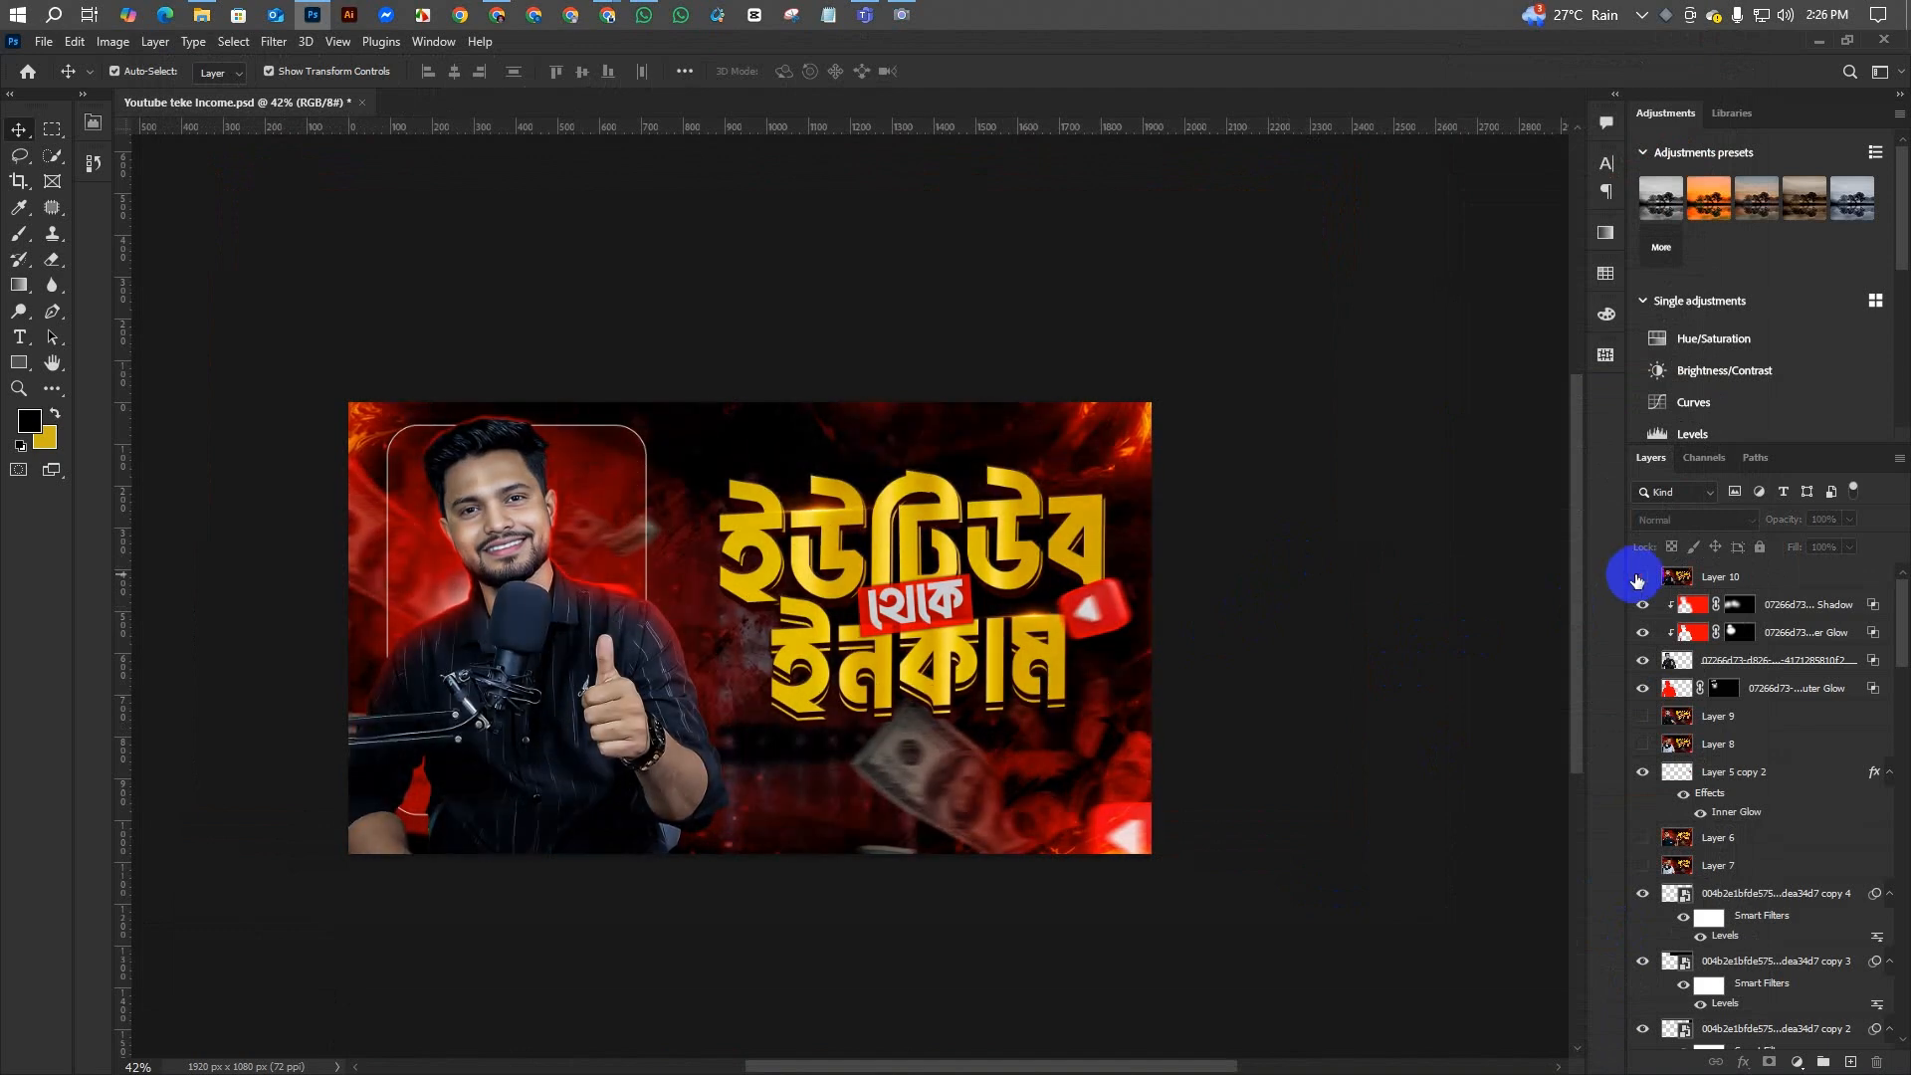
{"action": "left_click", "coordinate": [1637, 579]}
{"action": "left_click", "coordinate": [1637, 578]}
{"action": "scroll", "coordinate": [584, 695], "scroll_direction": "down", "scroll_amount": 1}
{"action": "scroll", "coordinate": [568, 674], "scroll_direction": "up", "scroll_amount": 1}
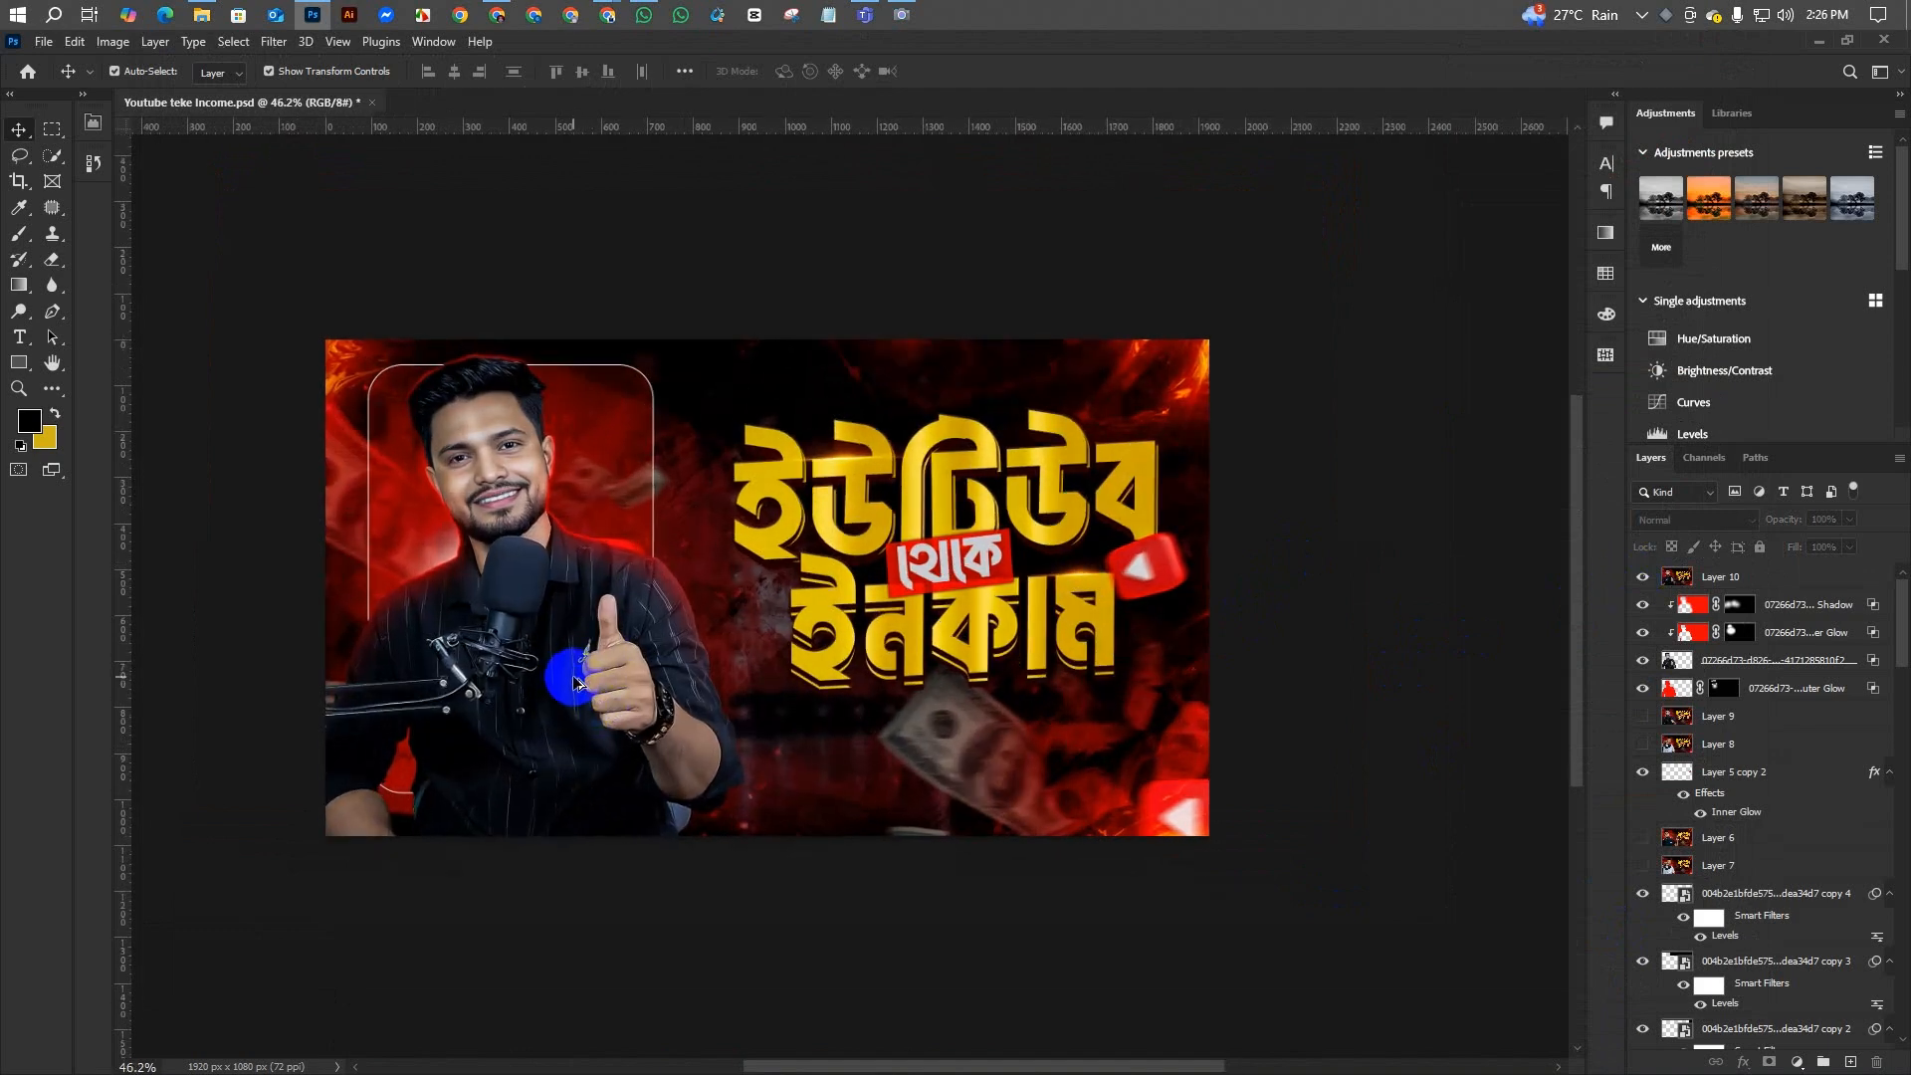
{"action": "scroll", "coordinate": [572, 679], "scroll_direction": "down", "scroll_amount": 2}
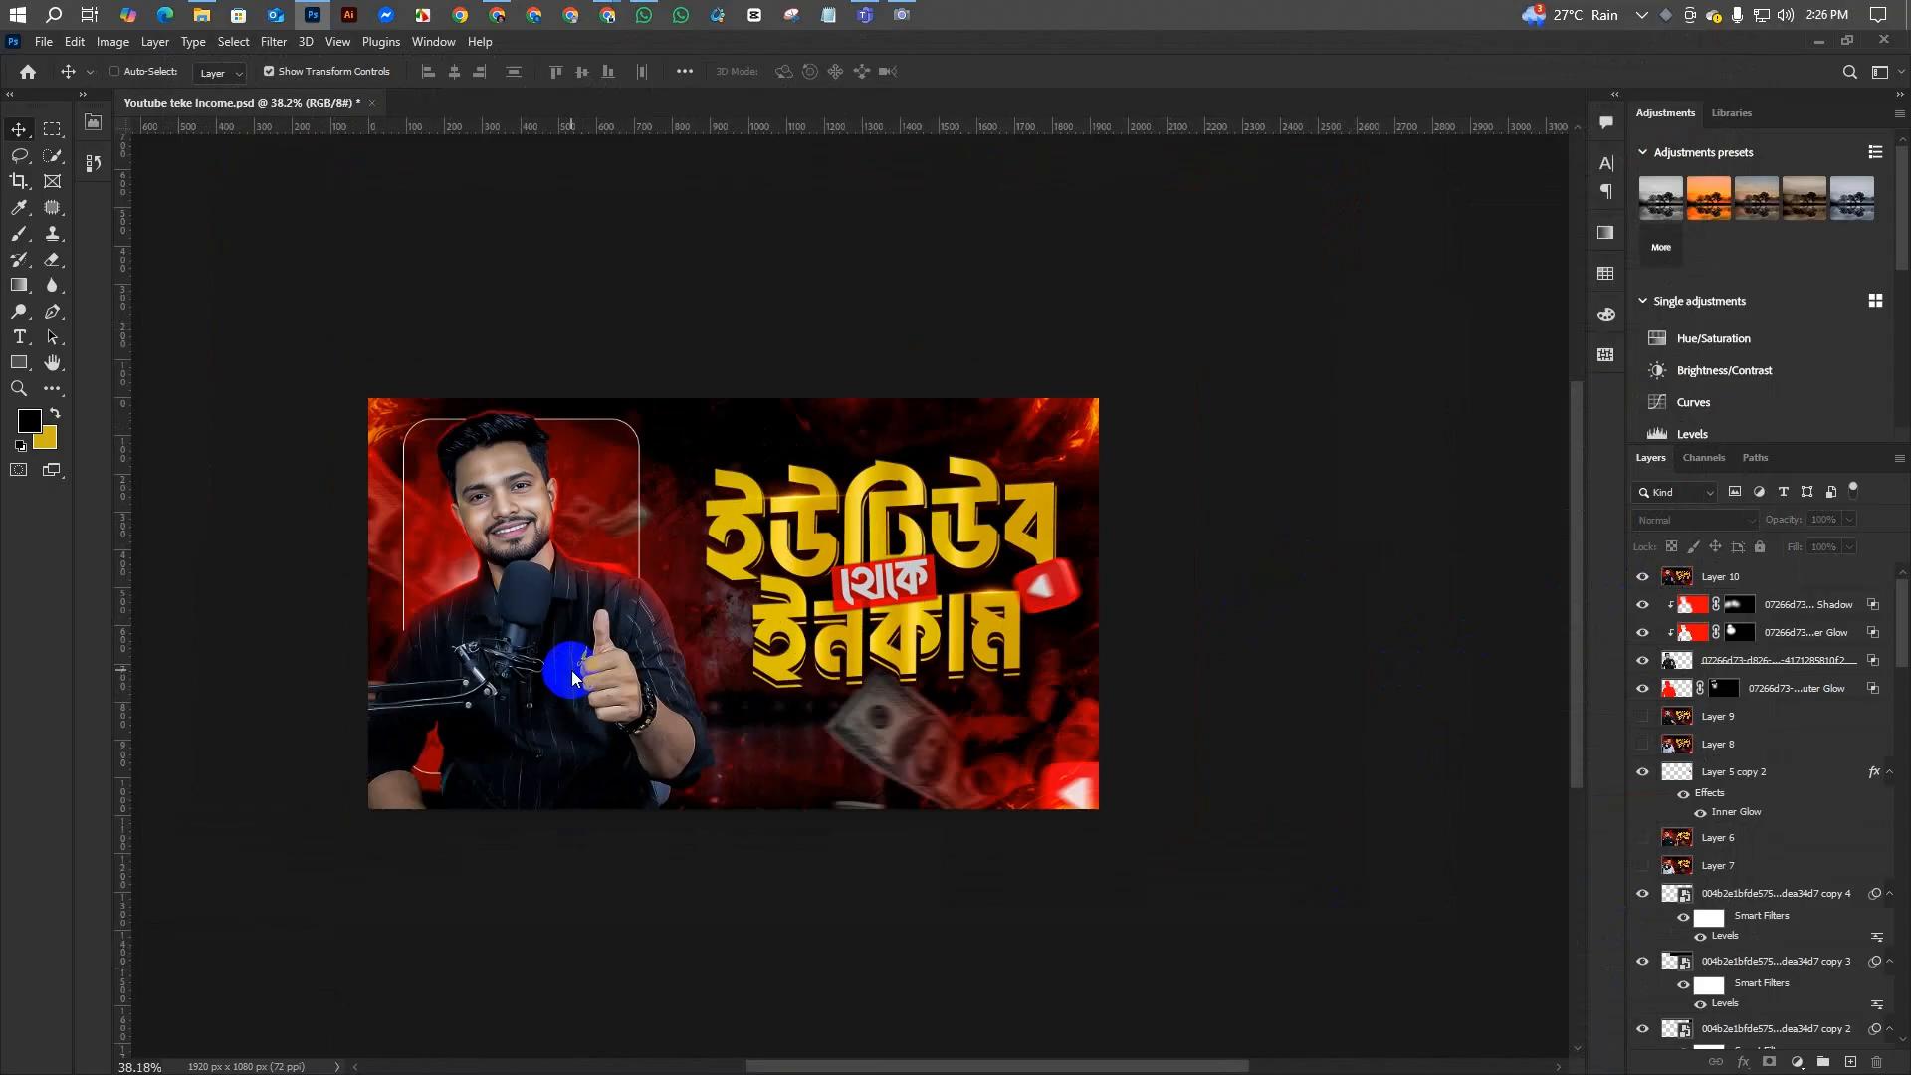
- Open the thumbnail in Save for Web and inspect the PNG-24 preview around the face and shoulder at 200% and as a whole at 25%
{"action": "key", "text": "ctrl+alt+shift+s"}
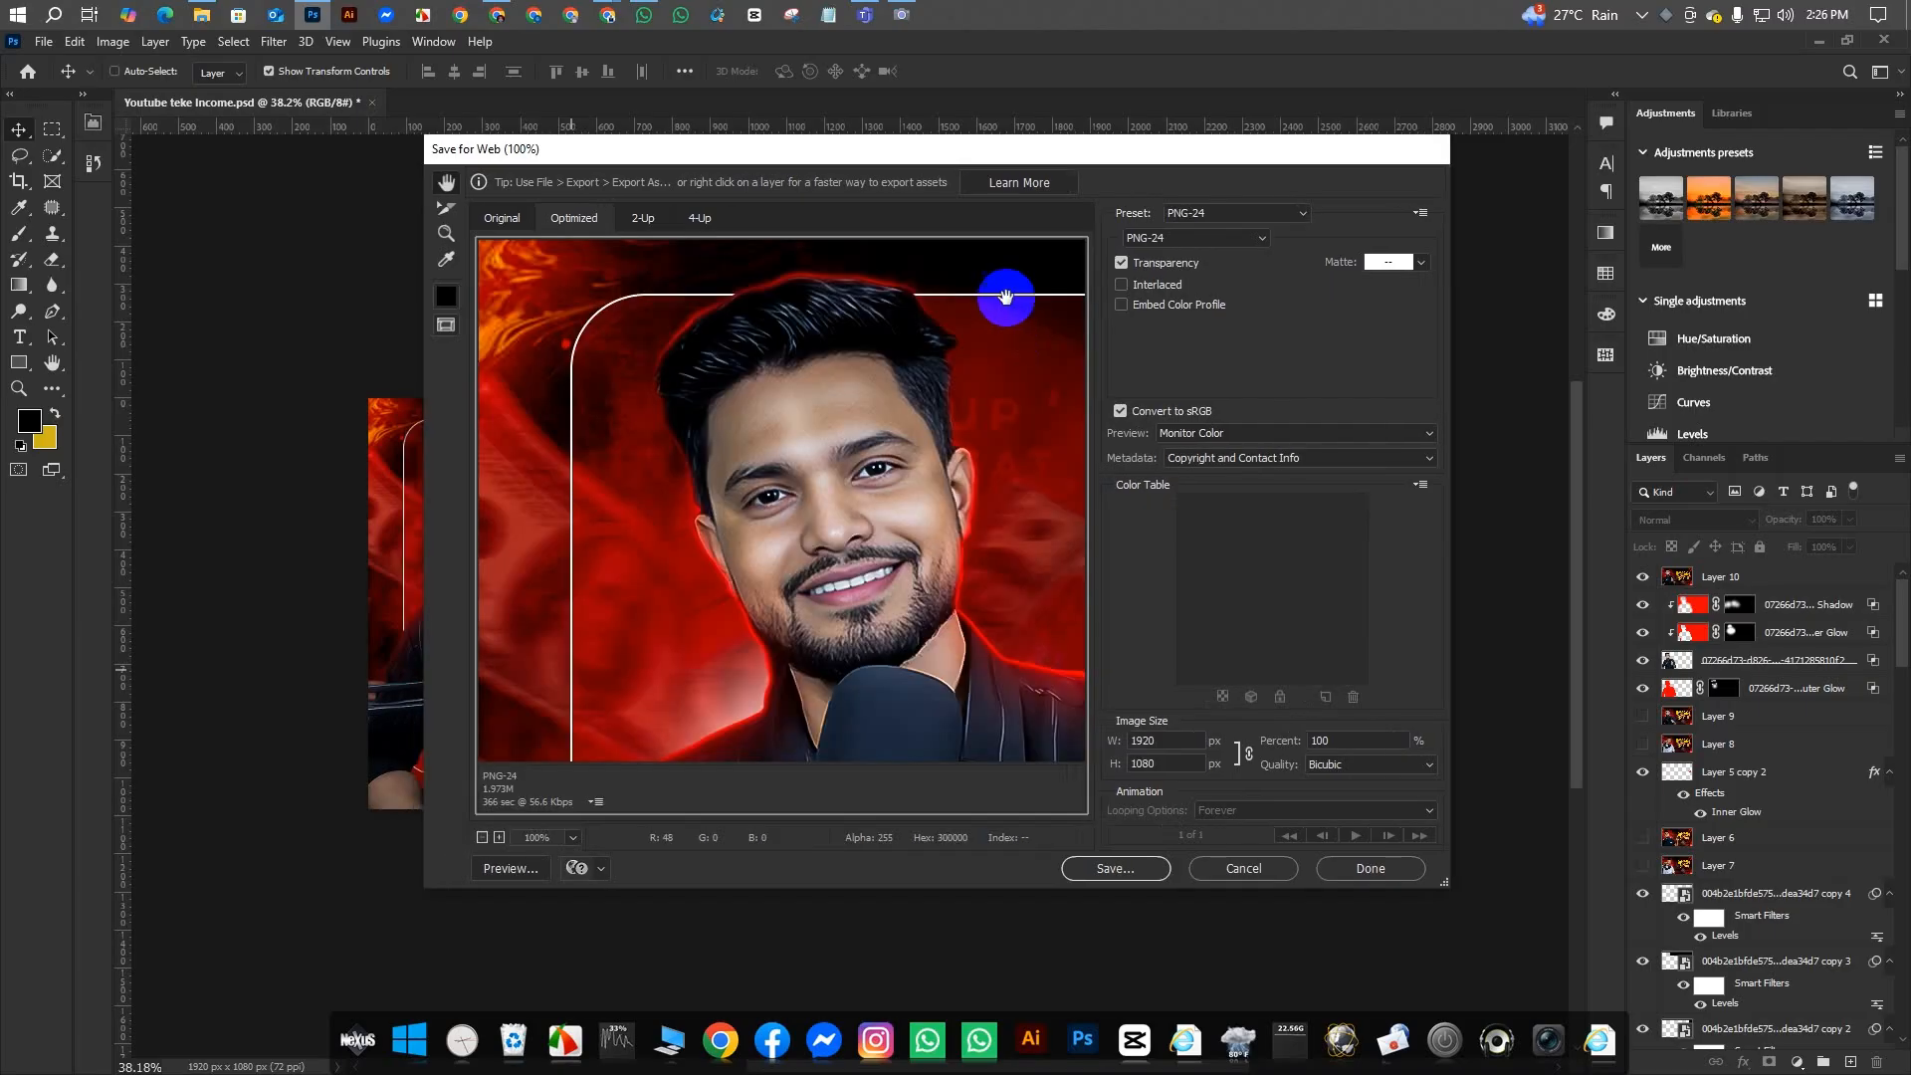
{"action": "left_click_drag", "start_coordinate": [1006, 294], "coordinate": [775, 530]}
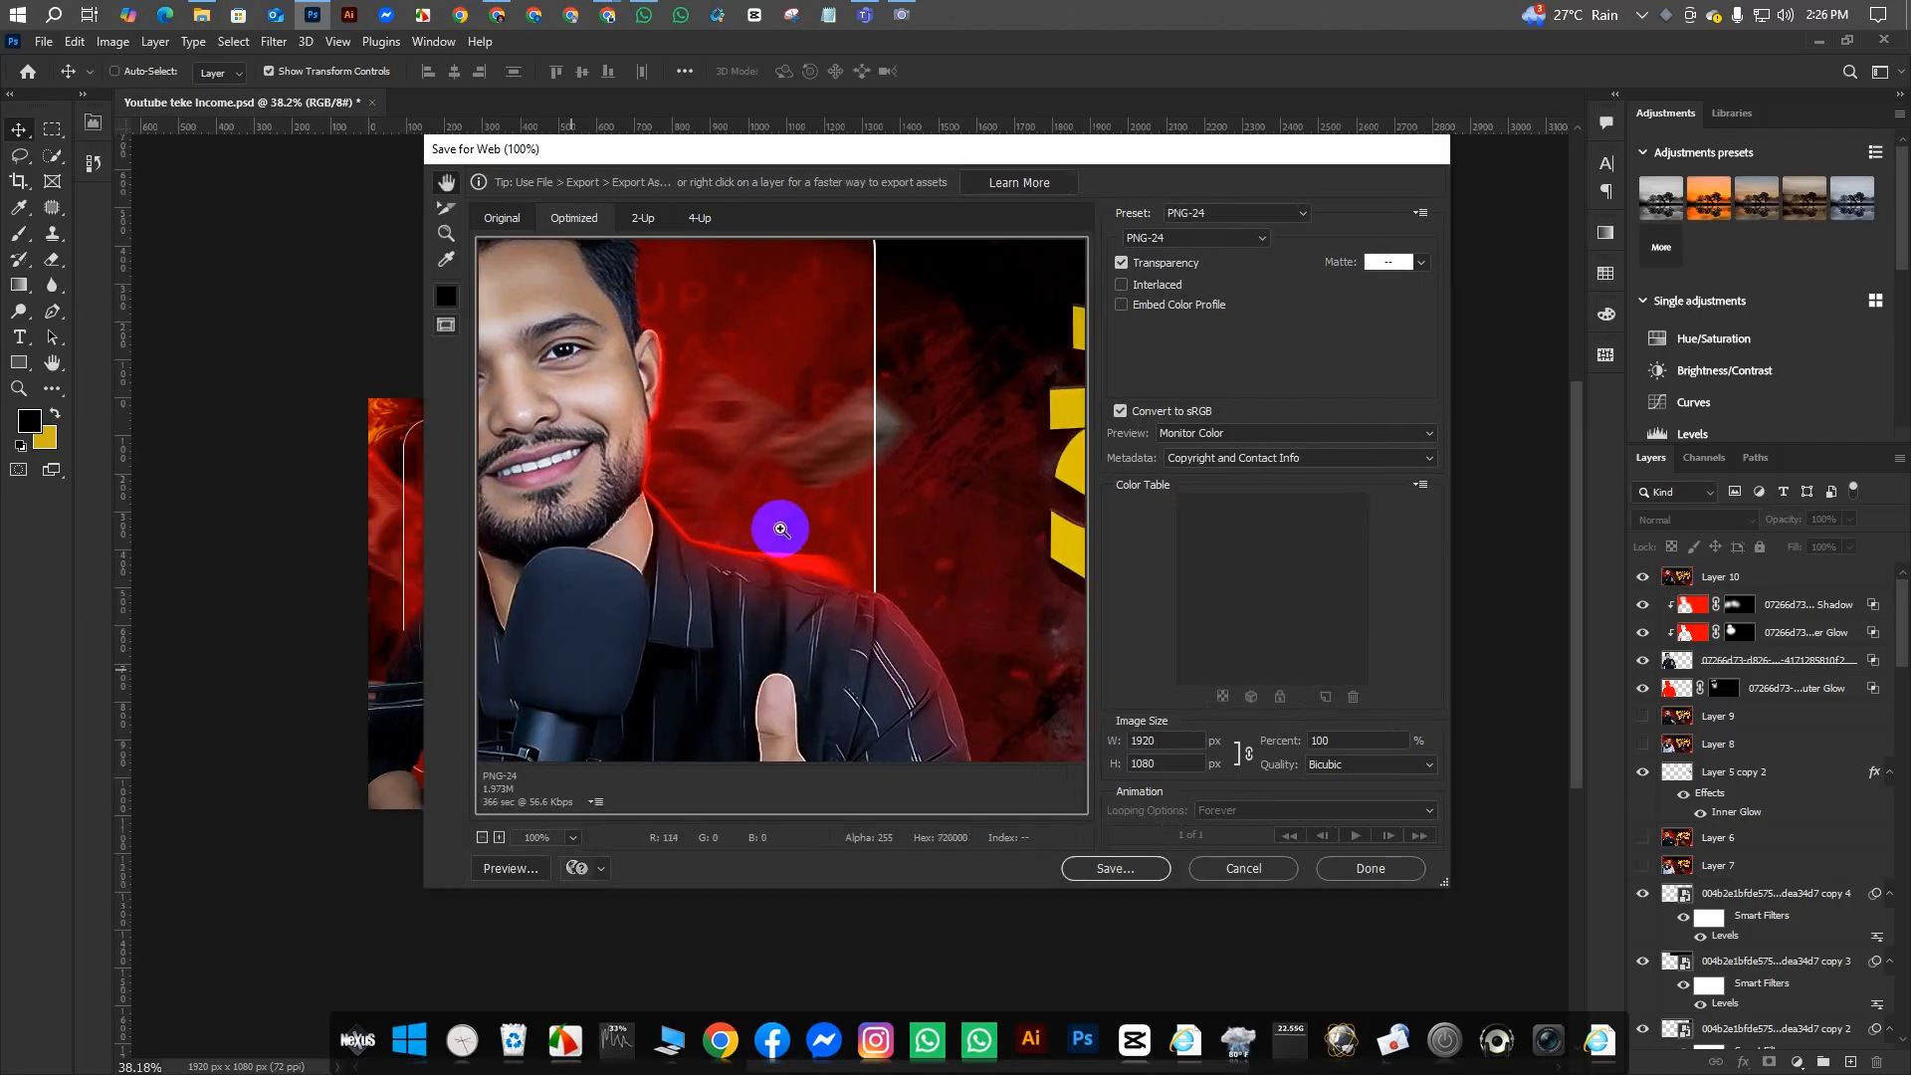
{"action": "left_click", "coordinate": [792, 531], "text": "ctrl"}
{"action": "left_click", "coordinate": [792, 530], "text": "ctrl"}
{"action": "left_click", "coordinate": [792, 529], "text": "alt"}
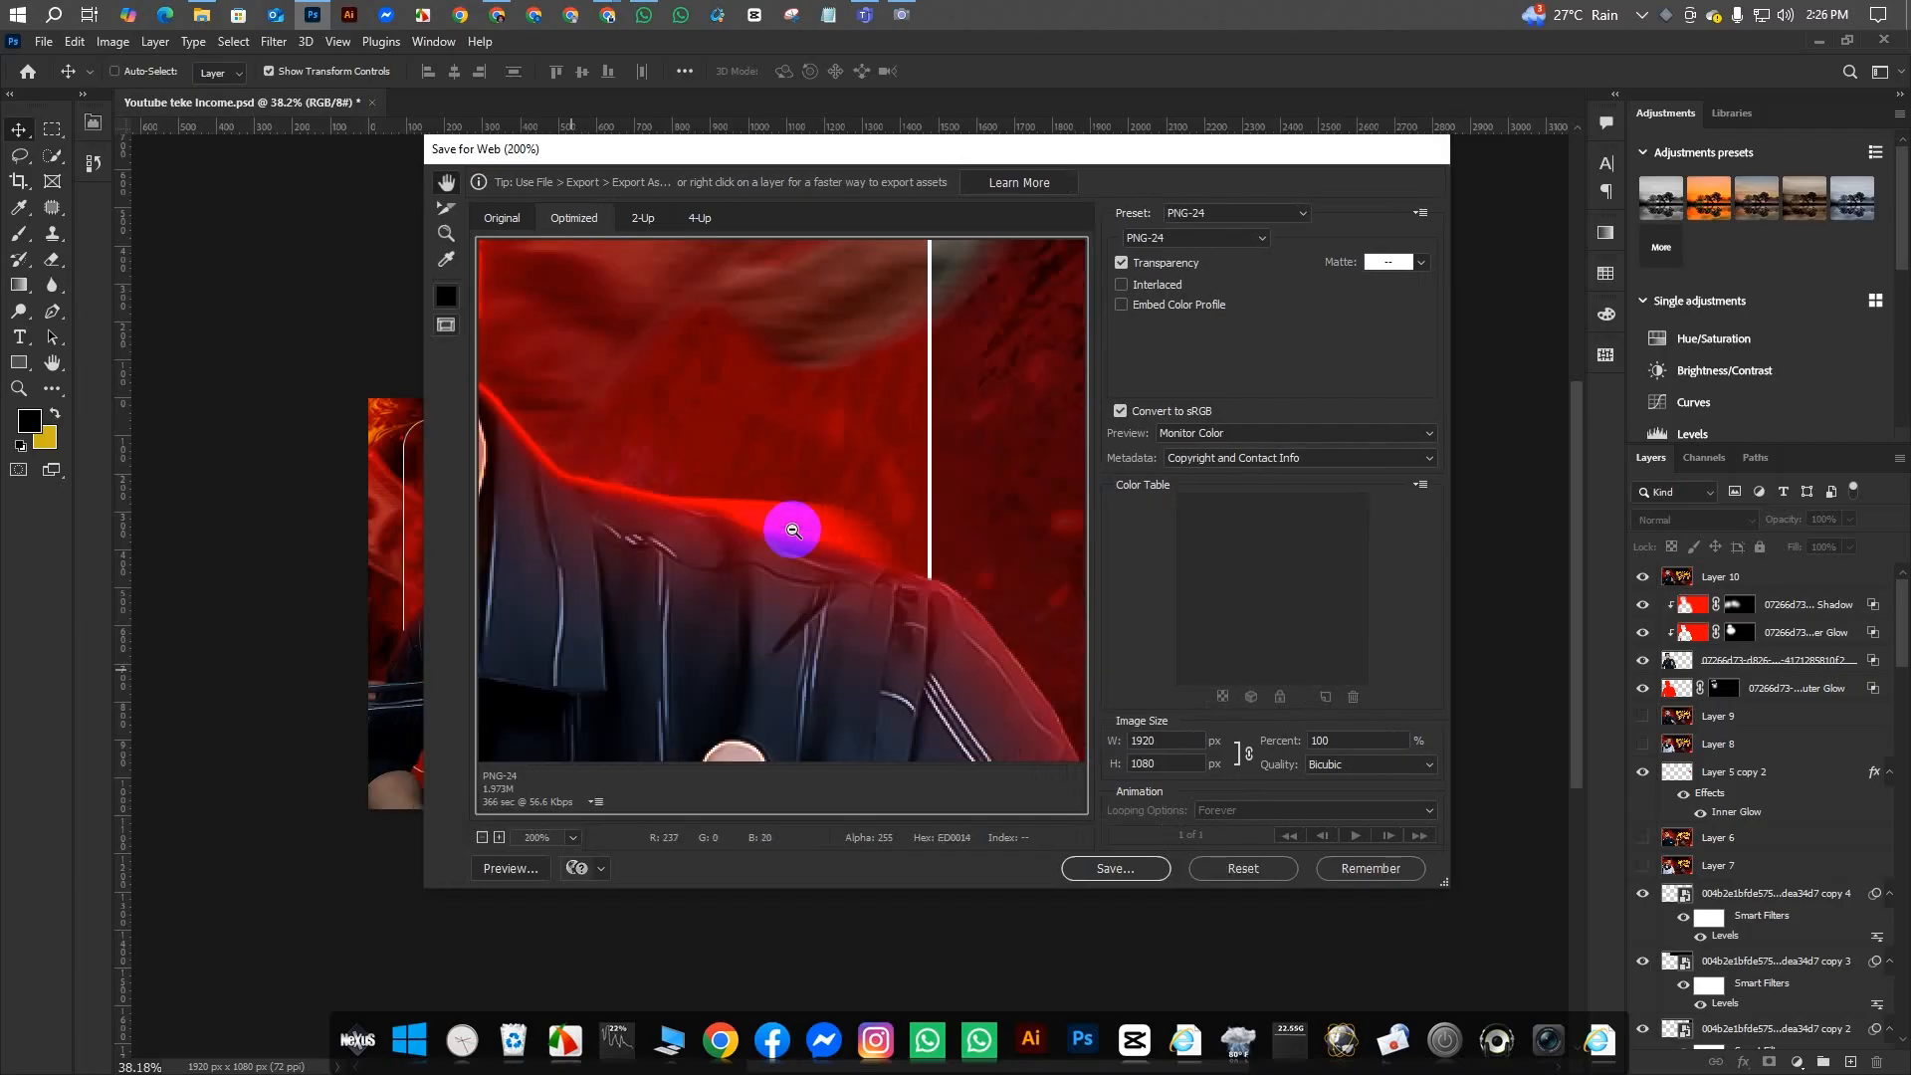
{"action": "left_click", "coordinate": [792, 530], "text": "alt"}
{"action": "left_click", "coordinate": [792, 529], "text": "alt"}
{"action": "left_click", "coordinate": [792, 530], "text": "alt"}
{"action": "left_click", "coordinate": [792, 530], "text": "alt"}
{"action": "left_click", "coordinate": [790, 533], "text": "alt"}
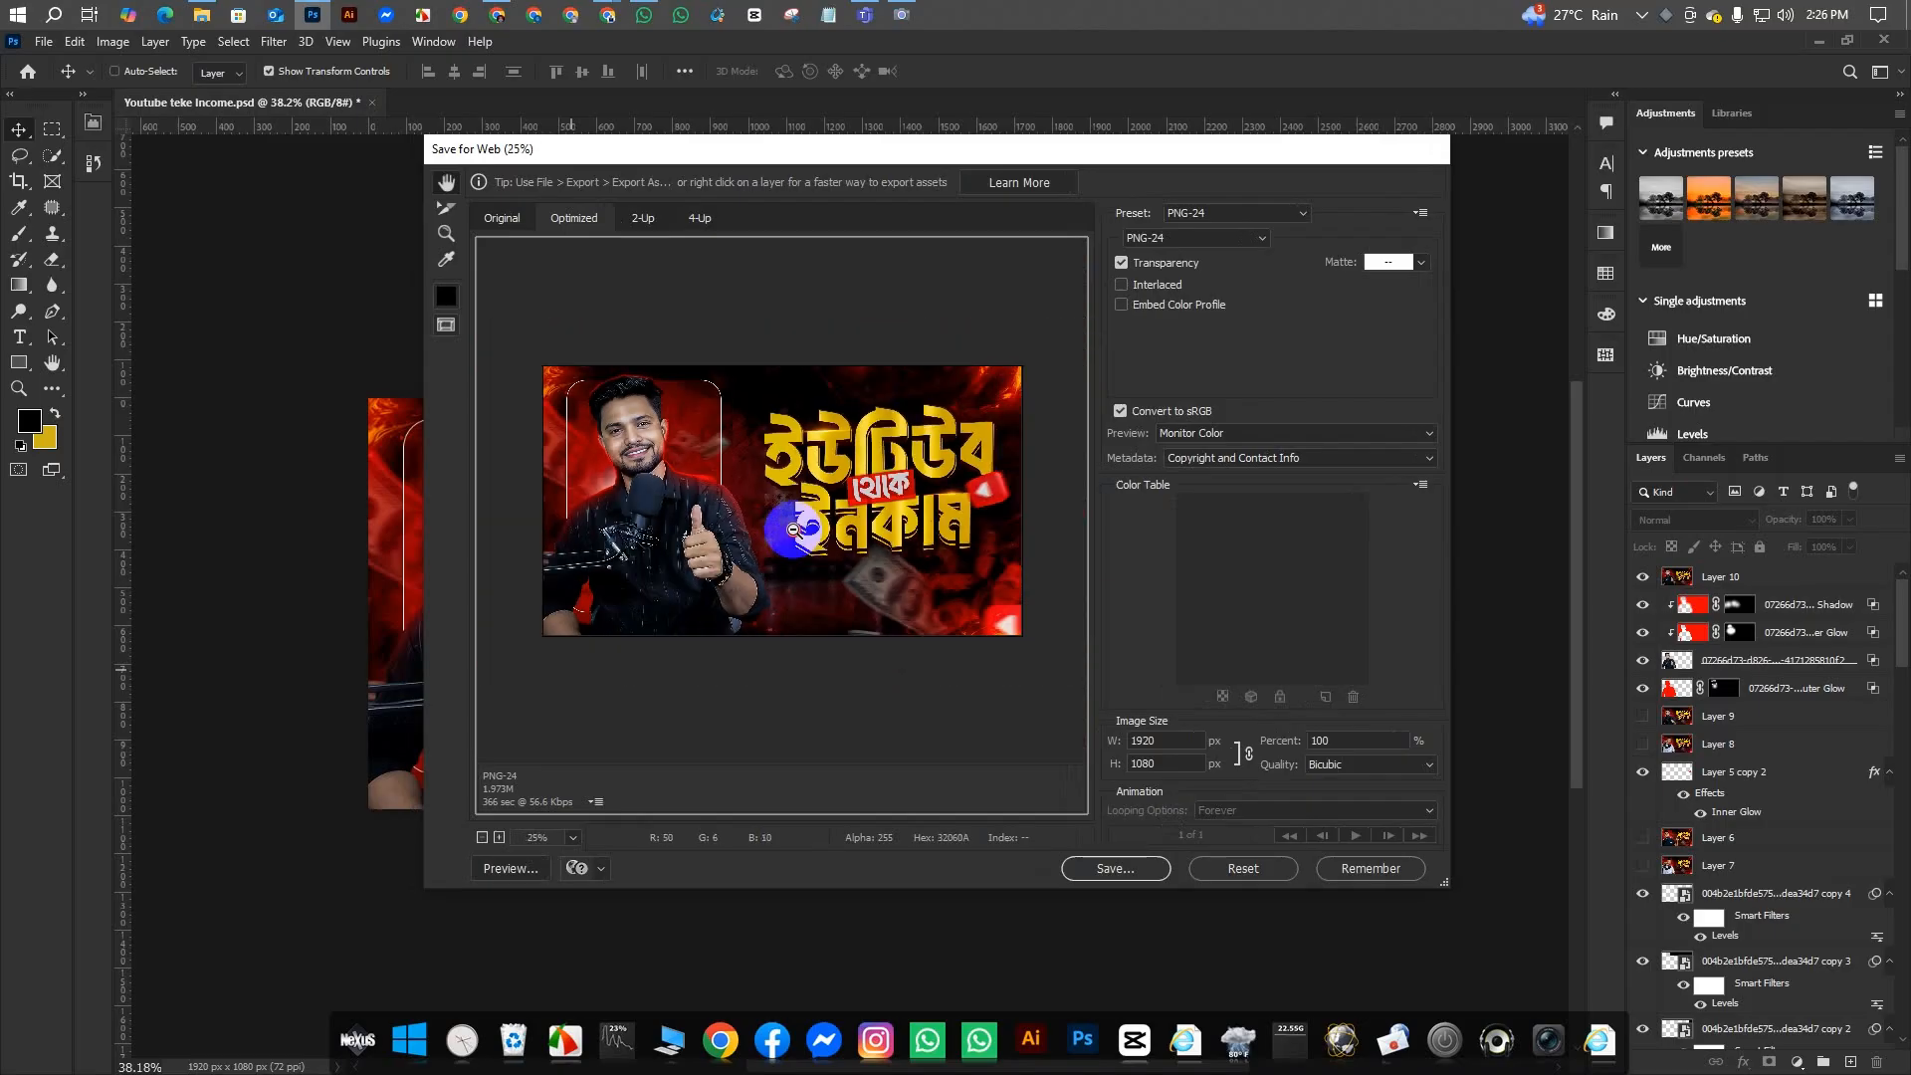